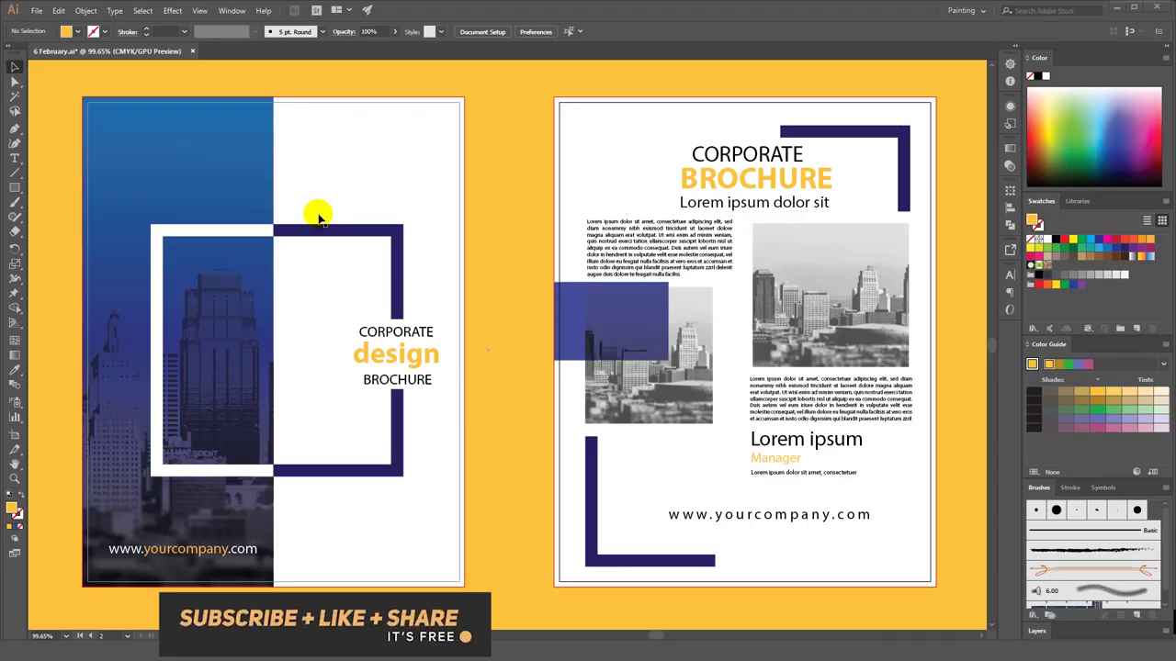
- Create a portrait document of 610 × 790 pt with a 9 pt bleed on every side
click(35, 10)
click(41, 26)
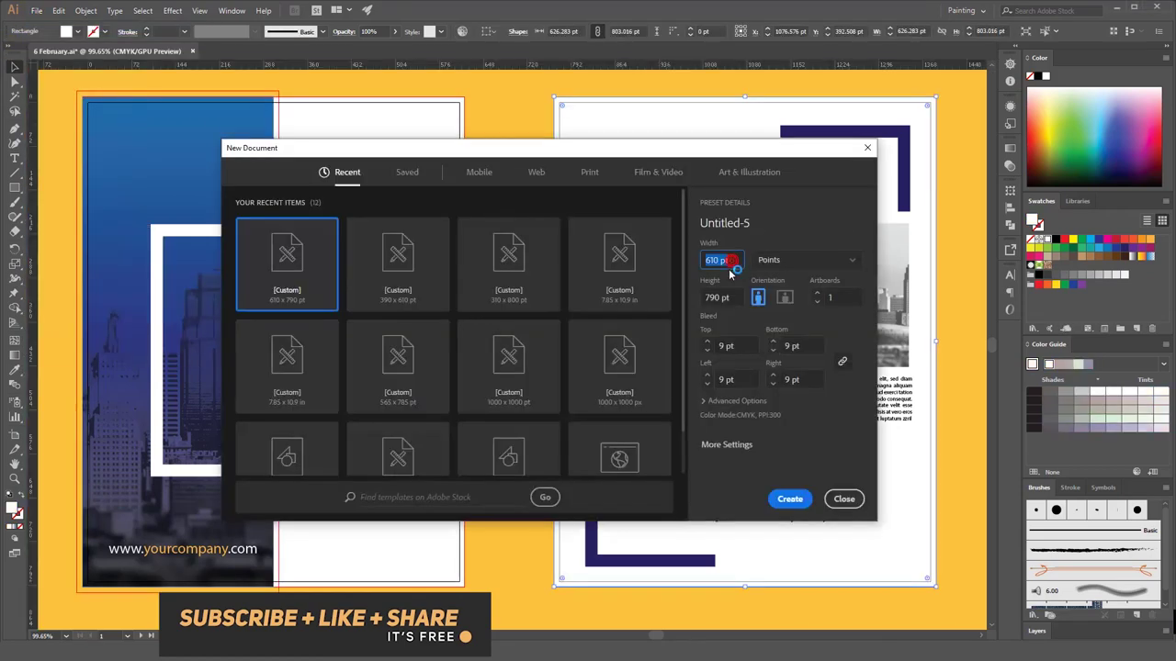
key(Tab)
key(Tab)
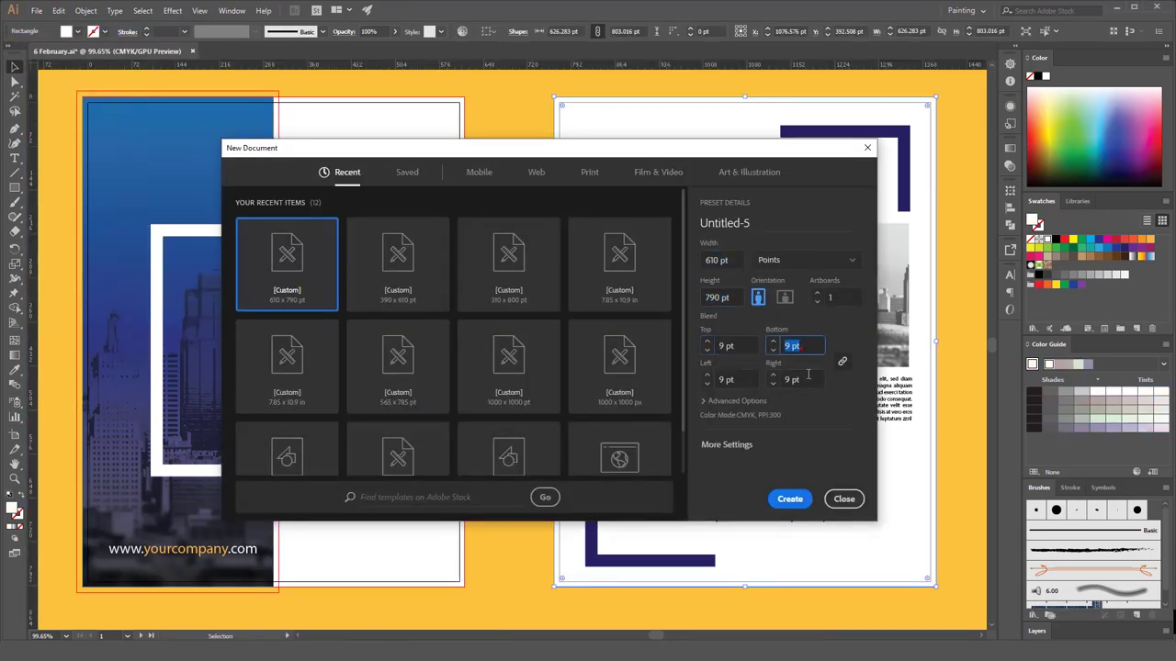
click(789, 500)
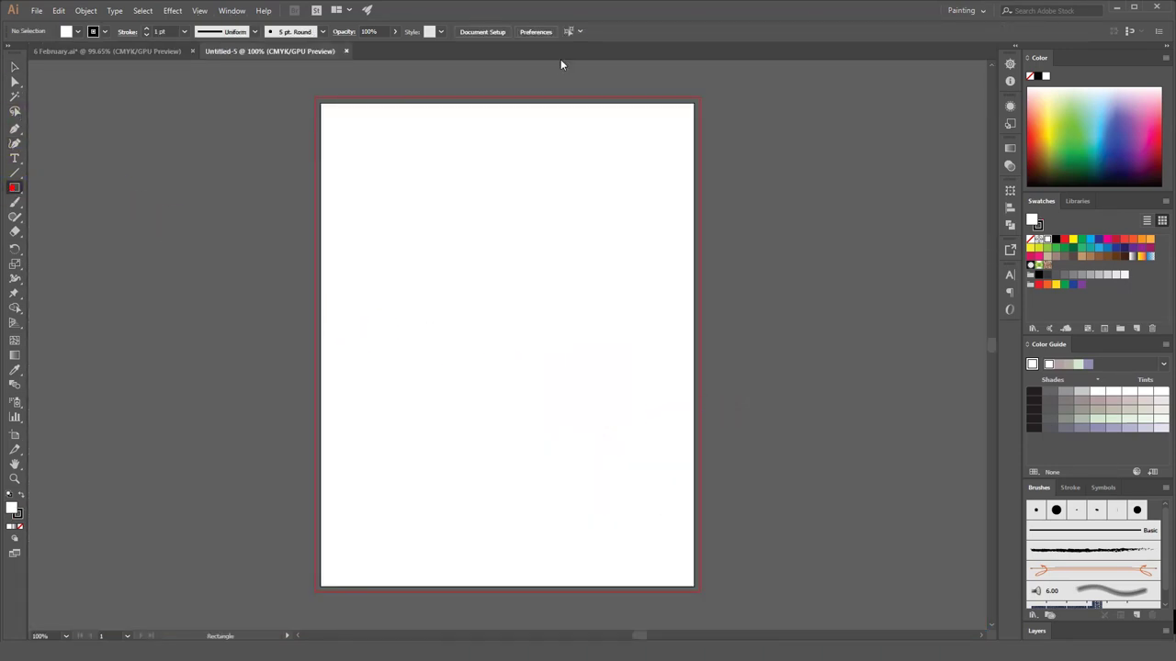
- Draw a 628 × 808 pt white rectangle over page and bleed, remove its stroke, and lock it
mouse_move(320, 102)
mouse_down()
mouse_move(599, 435)
mouse_move(699, 590)
mouse_up()
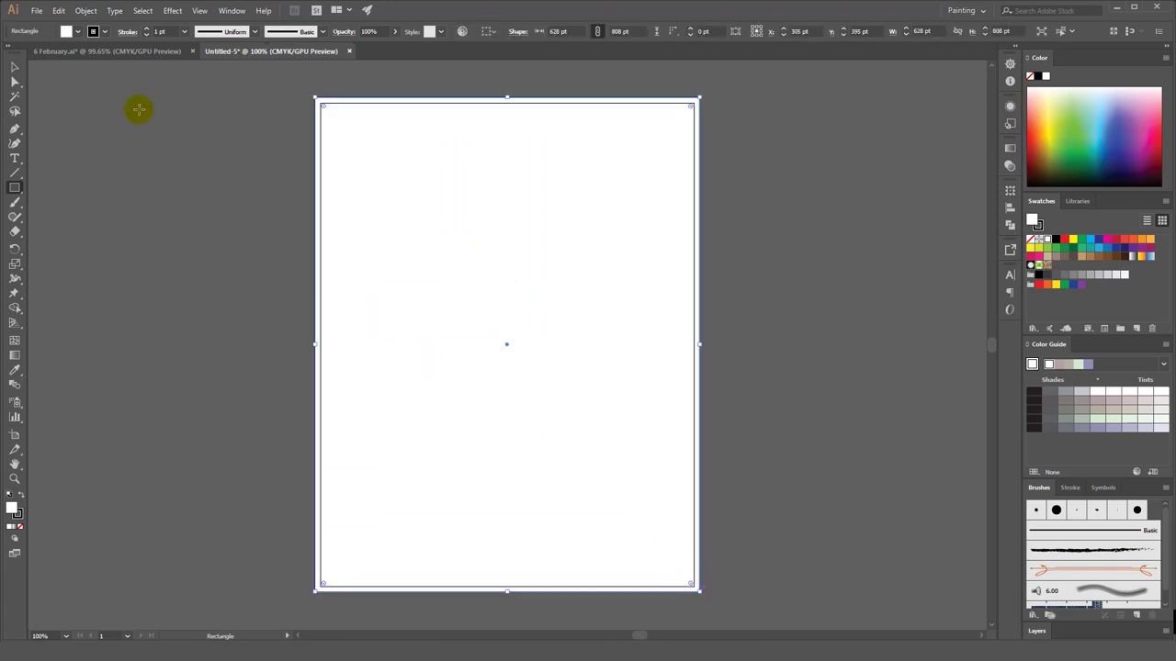
click(17, 71)
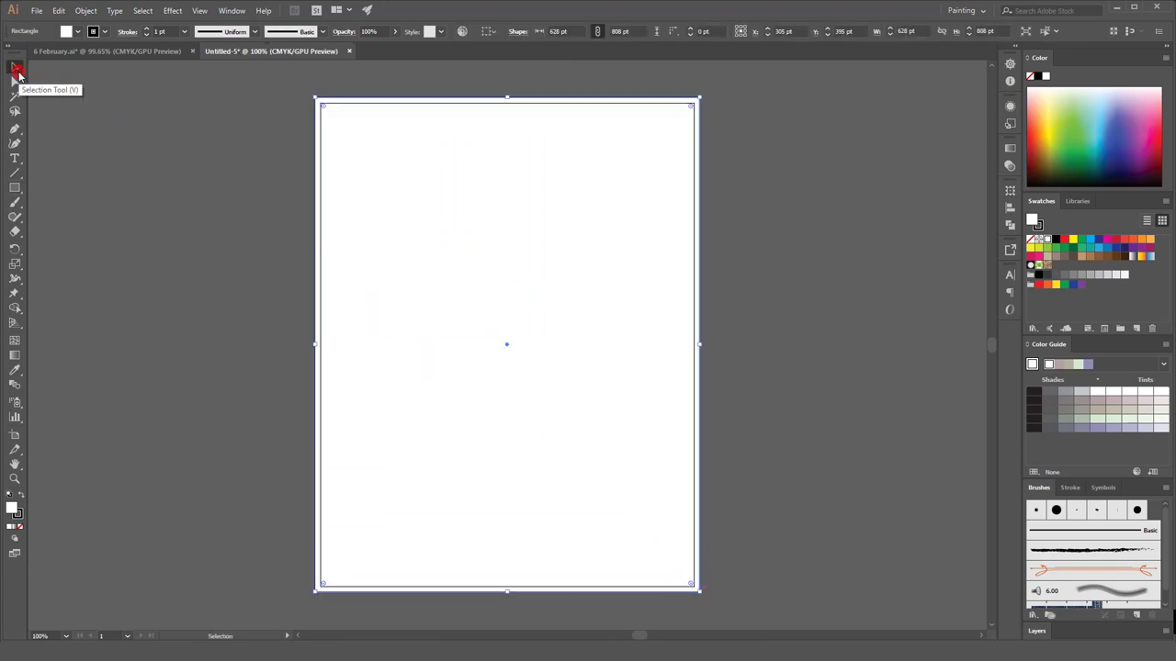
click(66, 31)
click(10, 53)
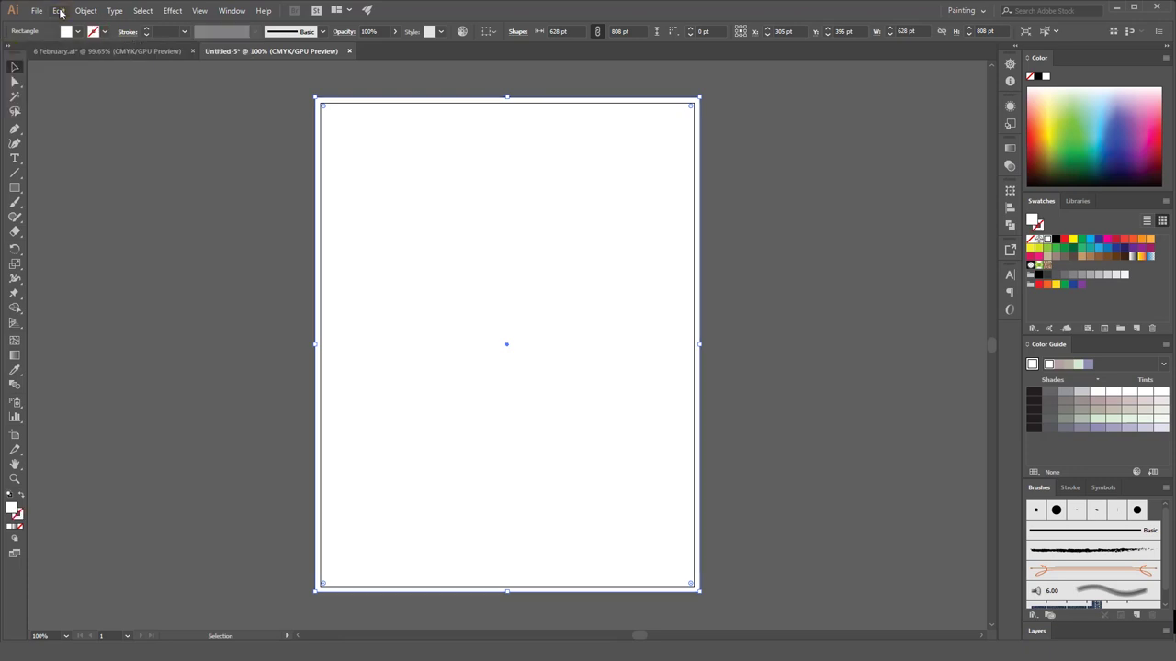
click(59, 10)
mouse_move(101, 83)
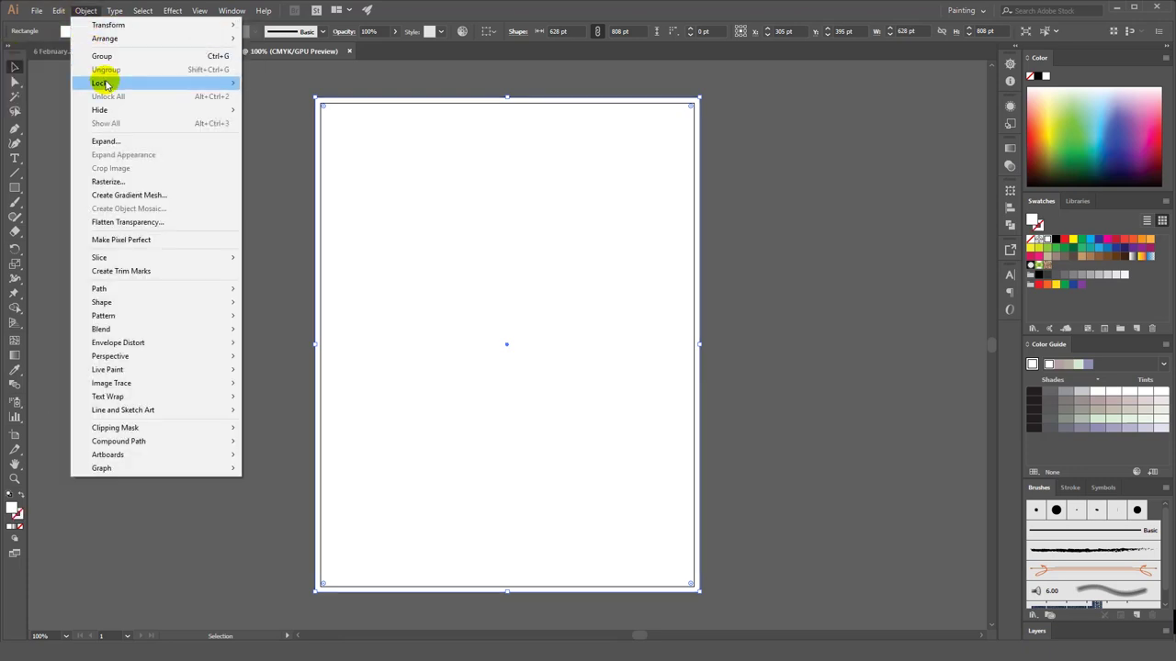
click(279, 96)
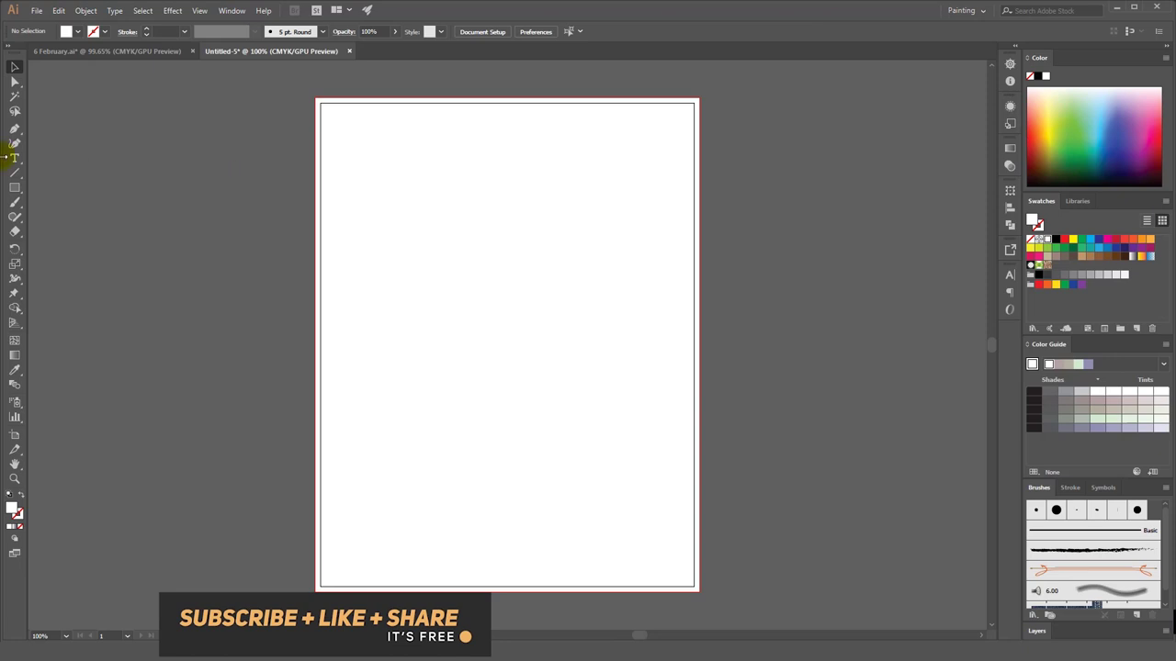
- Draw a 400 × 400 pt square mid-page with a dark navy outline
click(15, 189)
mouse_move(396, 244)
mouse_down()
mouse_move(575, 429)
mouse_move(639, 470)
mouse_up()
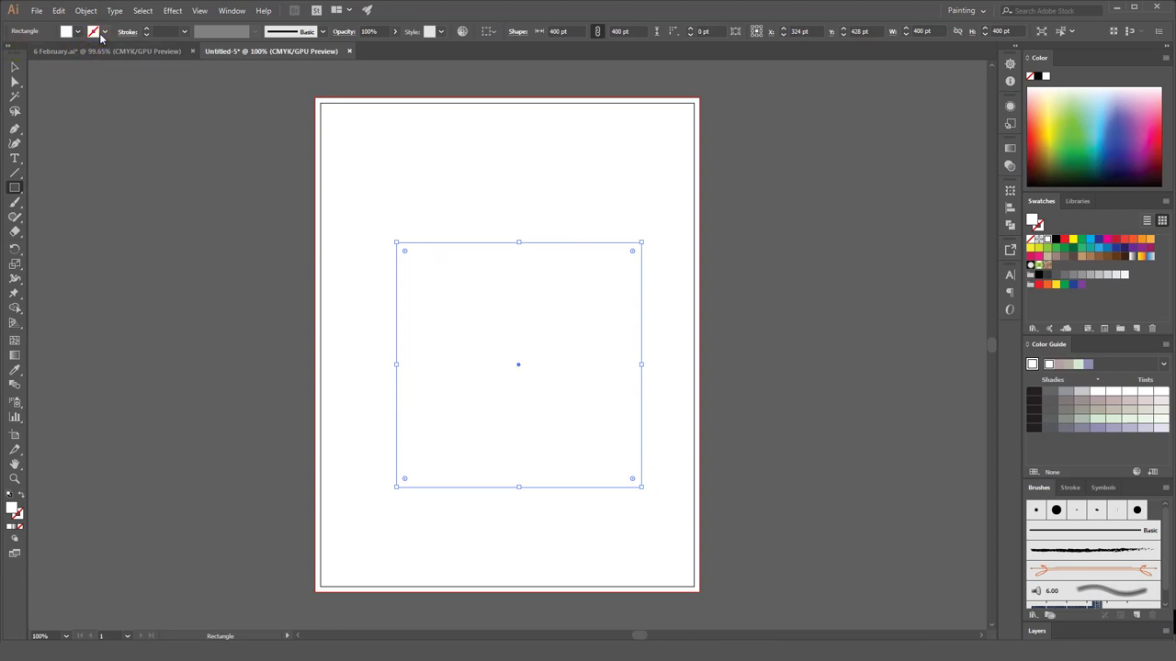
click(78, 32)
click(22, 54)
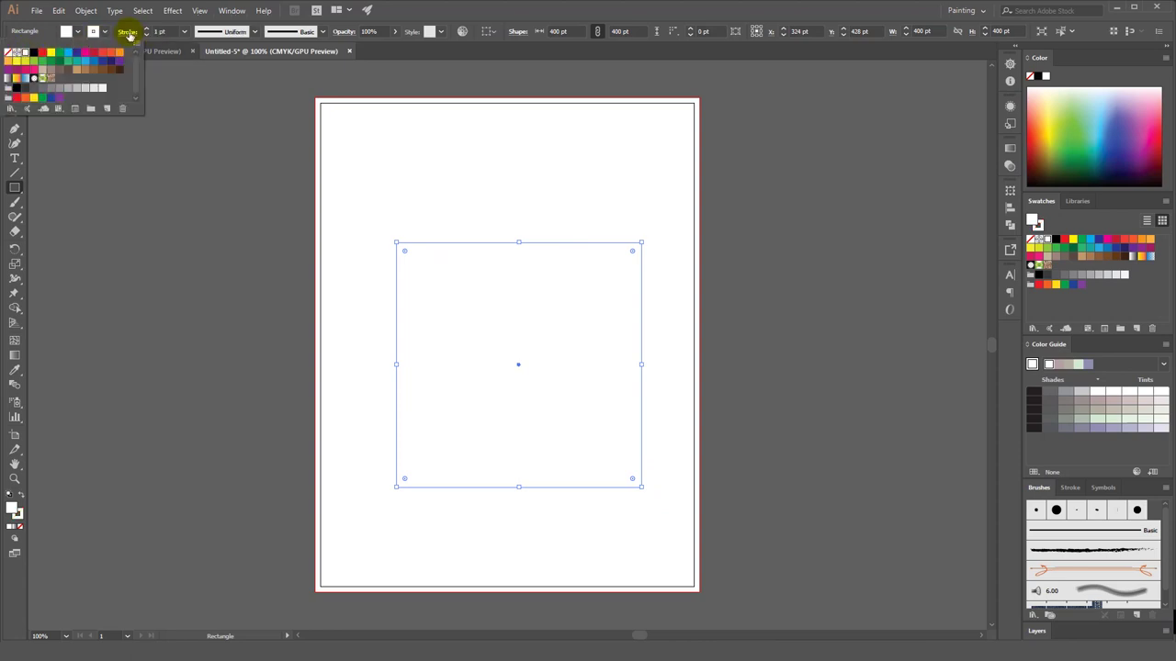
click(112, 64)
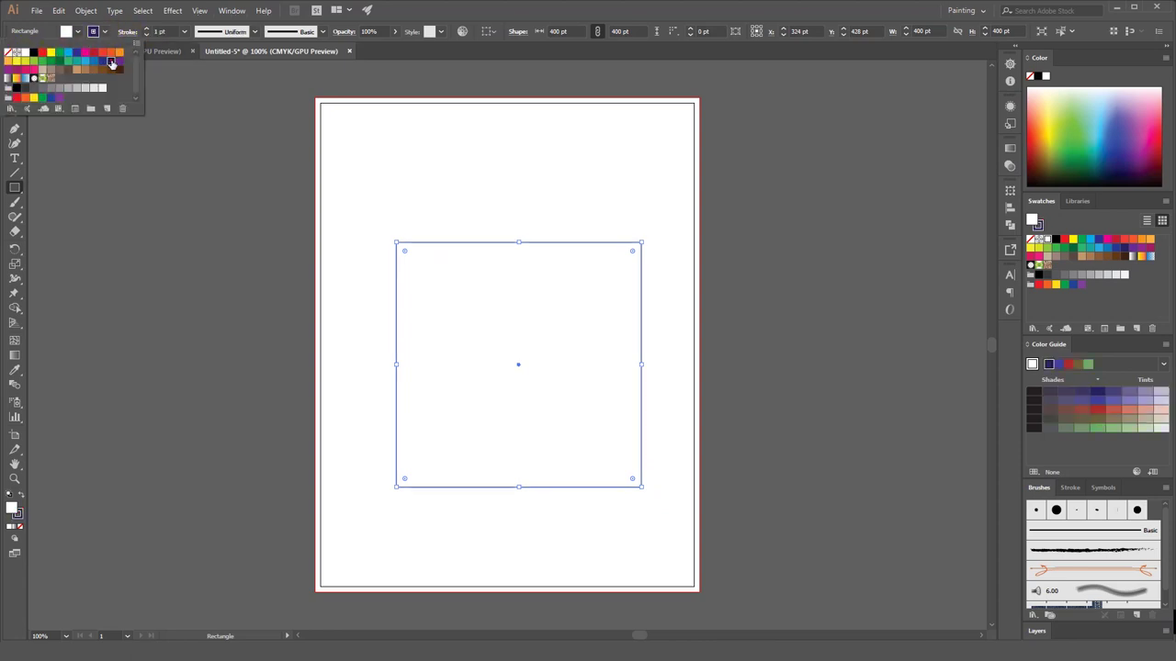
click(162, 31)
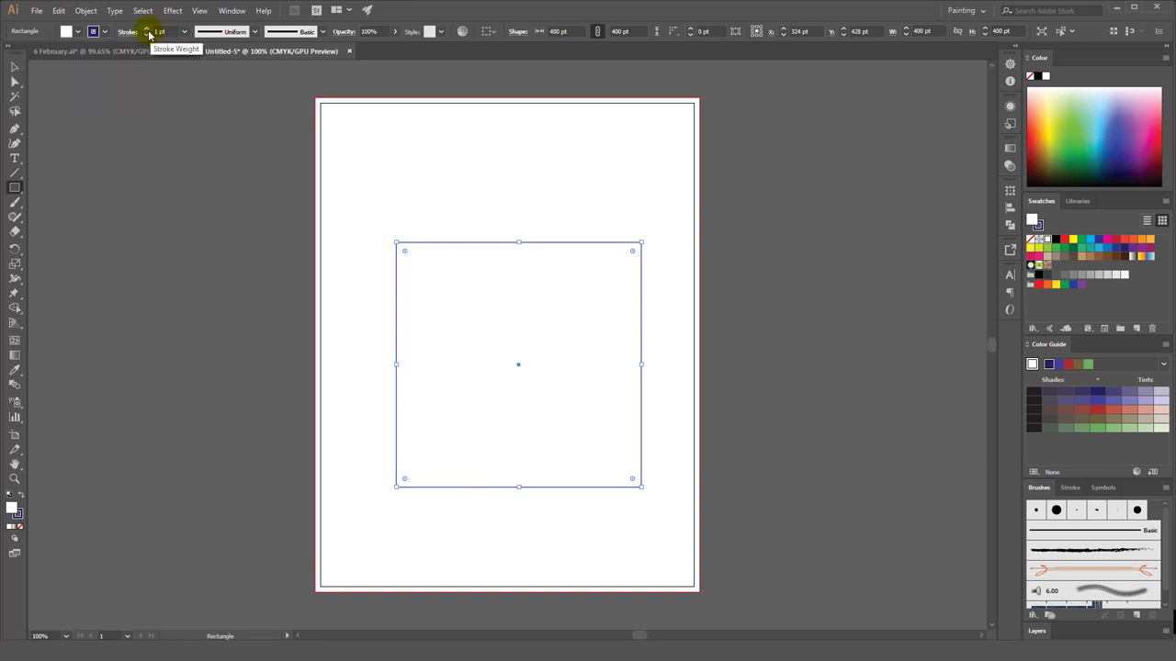
- Set the square's navy stroke weight to 18 pt
click(148, 31)
click(148, 31)
click(148, 32)
click(148, 31)
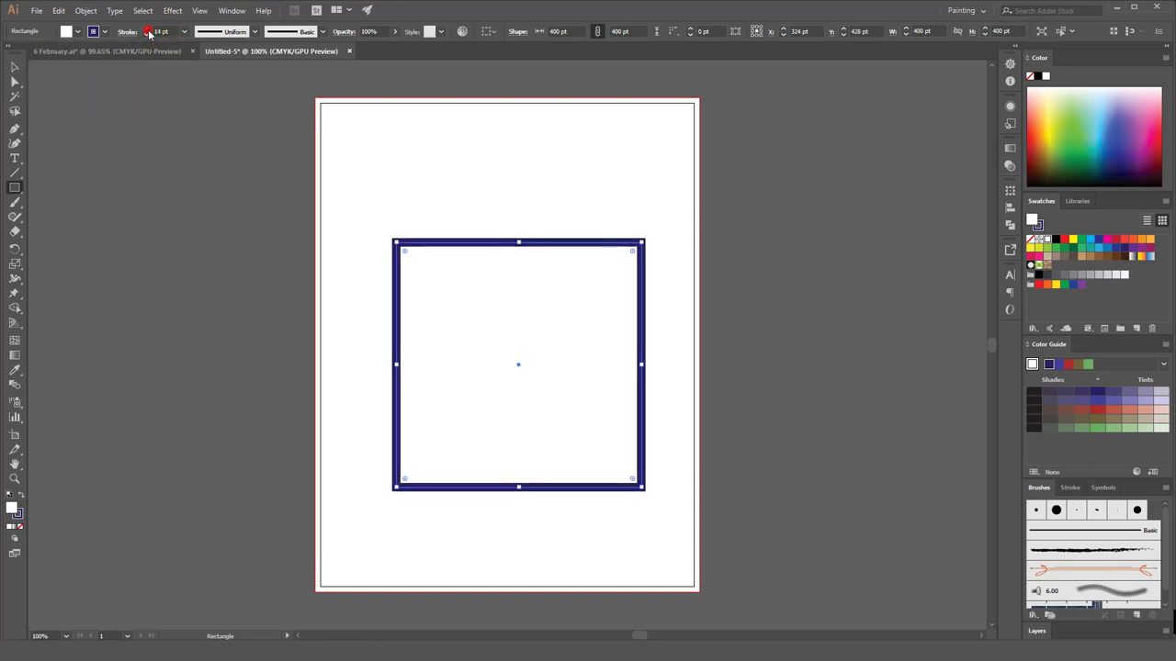
click(148, 31)
click(148, 31)
click(148, 31)
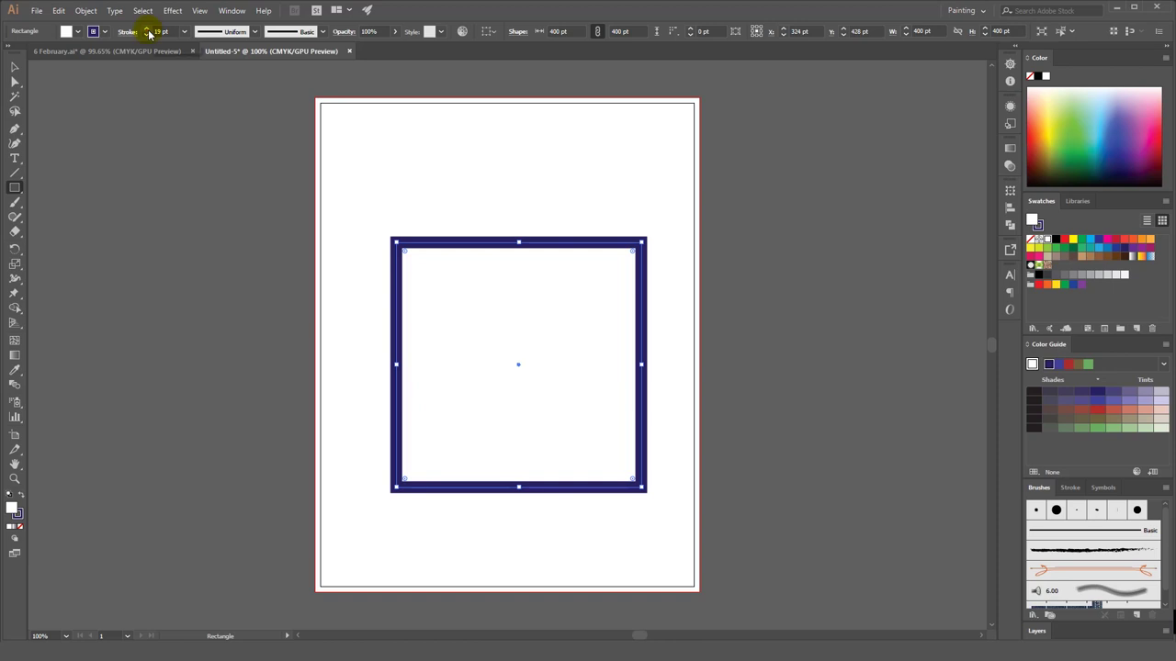
click(147, 34)
click(147, 34)
click(147, 33)
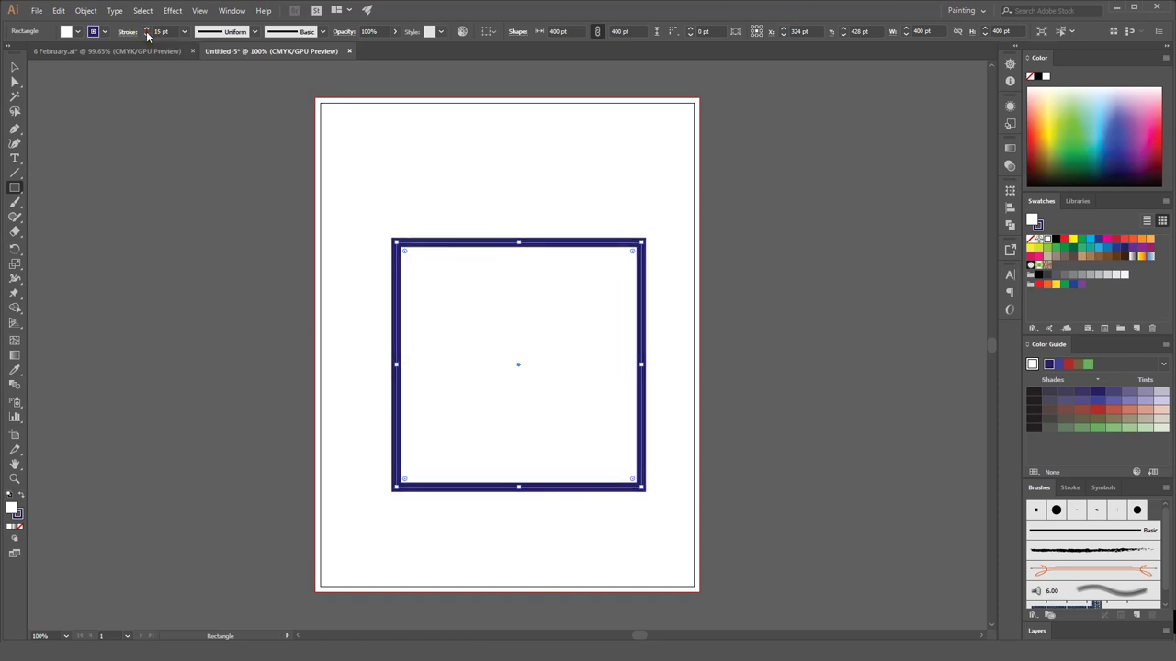
click(148, 32)
click(147, 32)
click(148, 31)
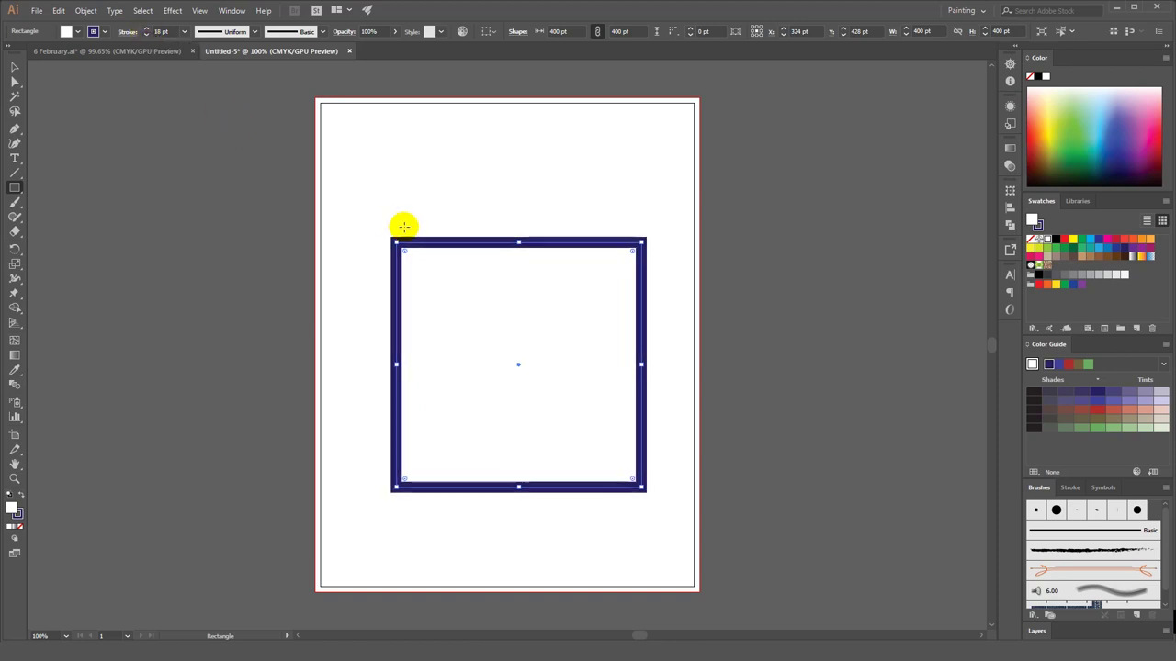
- Convert the square's outline into a solid shape with Outline Stroke
click(15, 68)
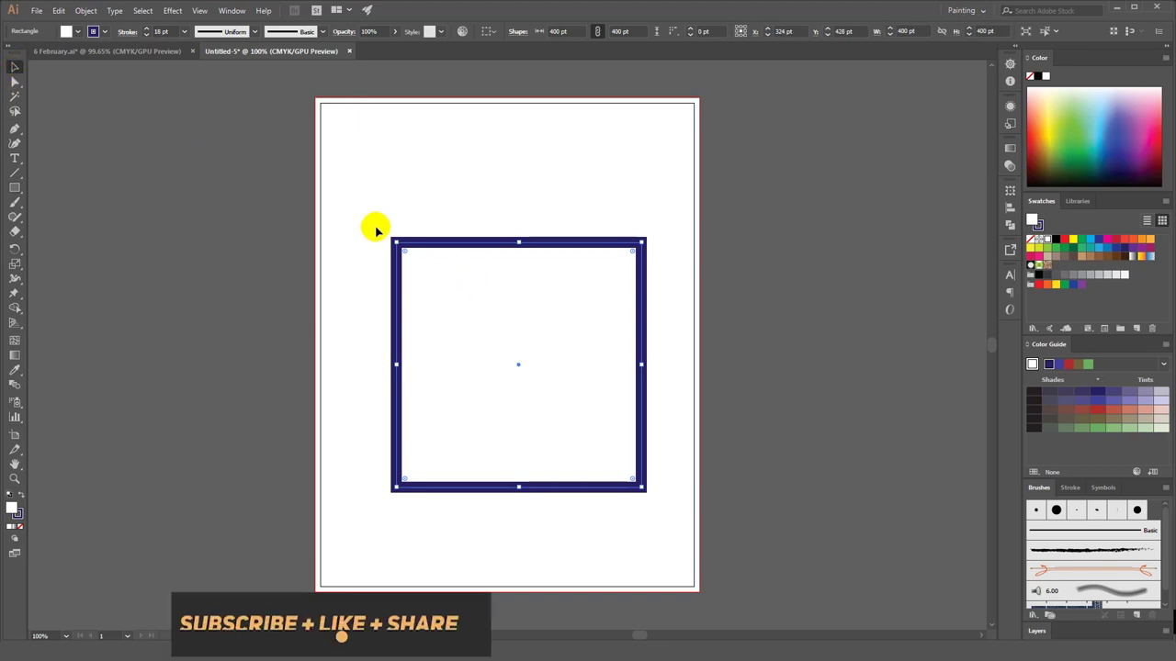
click(85, 10)
mouse_move(99, 289)
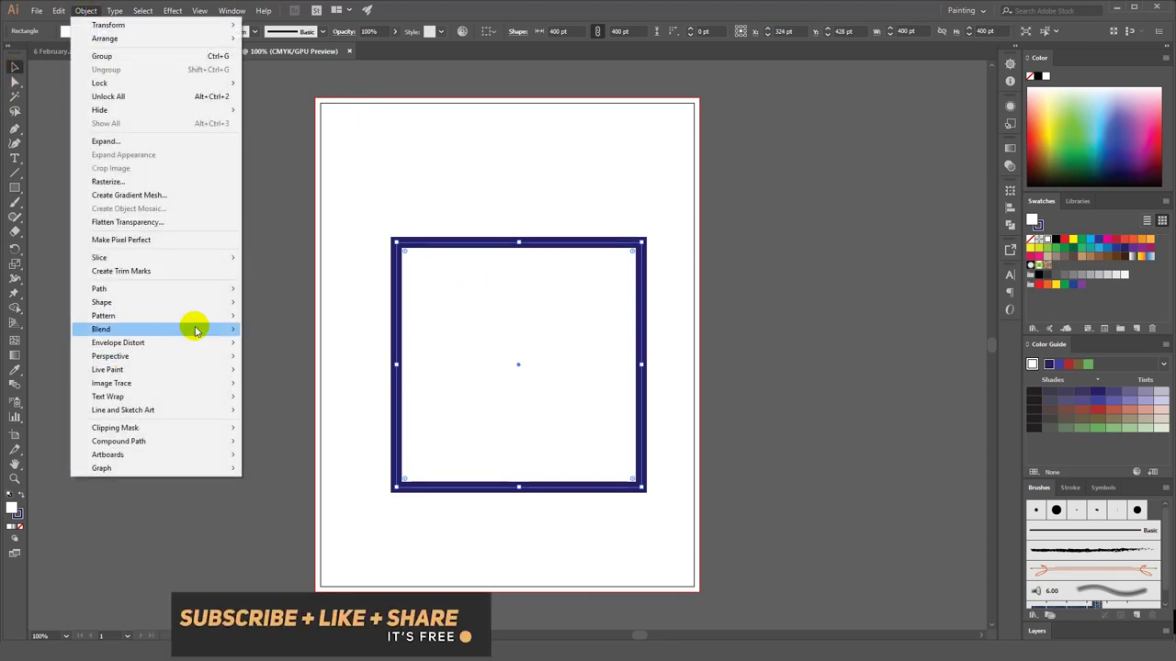
click(283, 320)
click(252, 323)
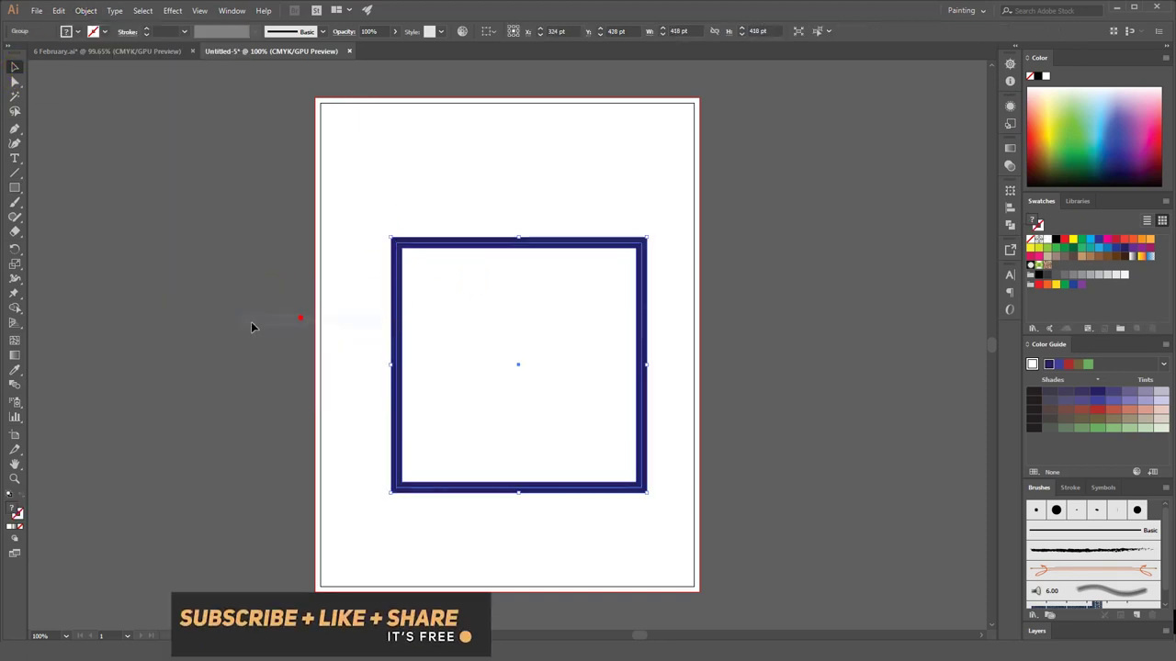
- Draw a vertical line down the frame's centre and divide the frame along it
mouse_move(478, 241)
mouse_down()
mouse_move(462, 249)
mouse_move(479, 246)
mouse_up()
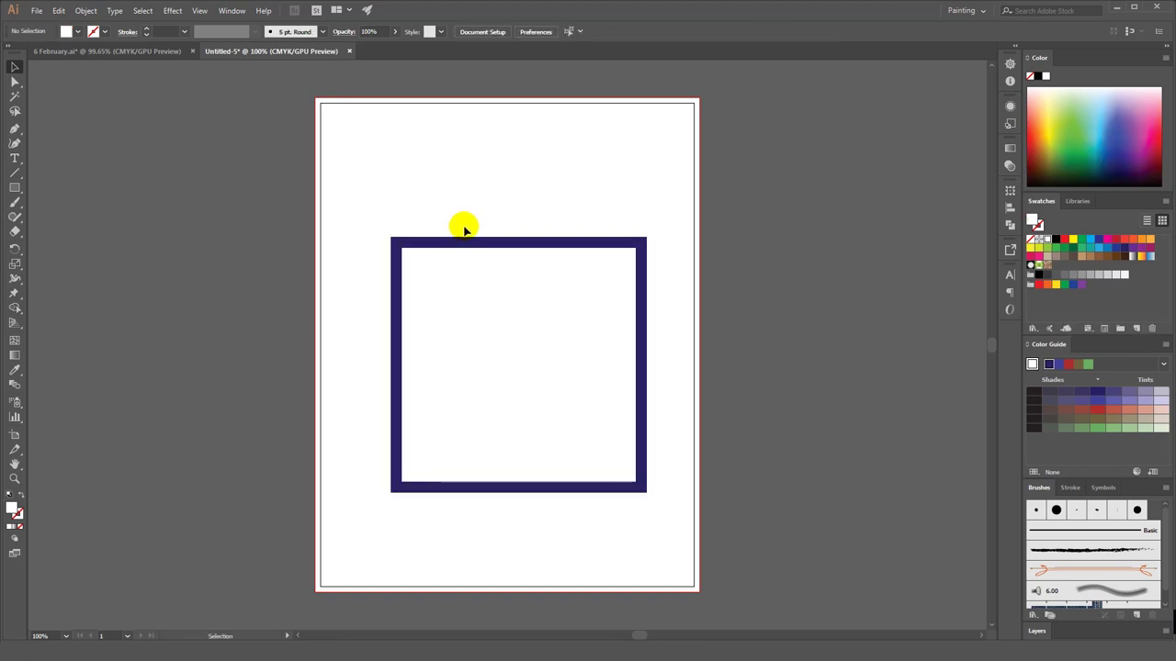
click(468, 243)
click(461, 217)
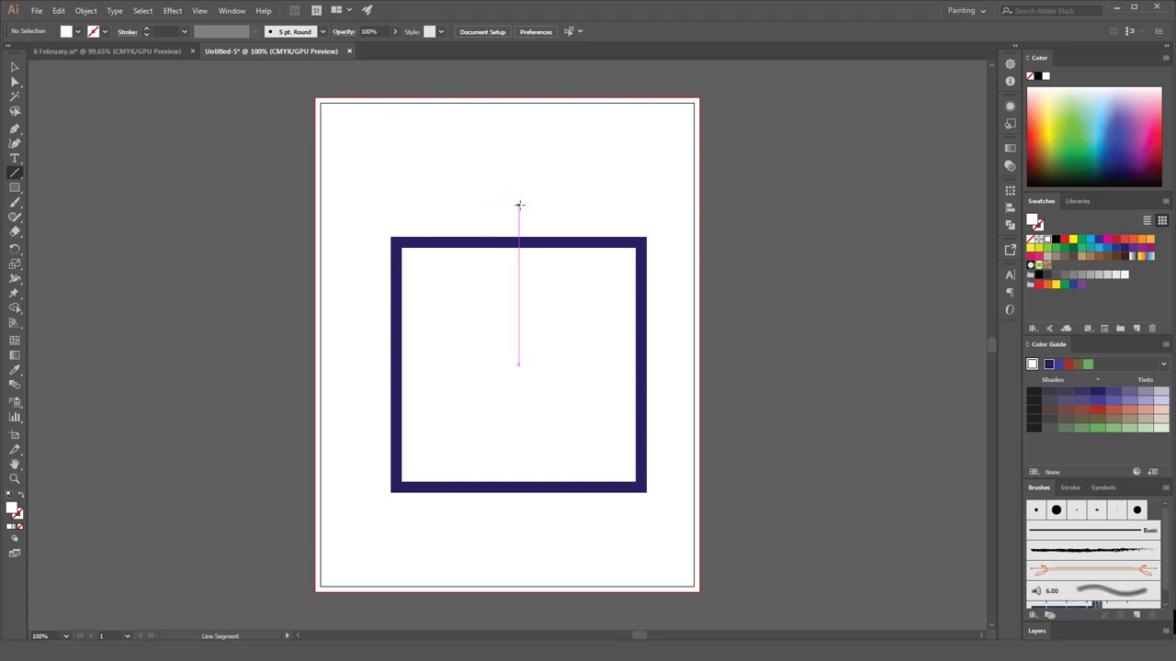
drag(519, 205, 518, 542)
click(85, 11)
mouse_move(100, 288)
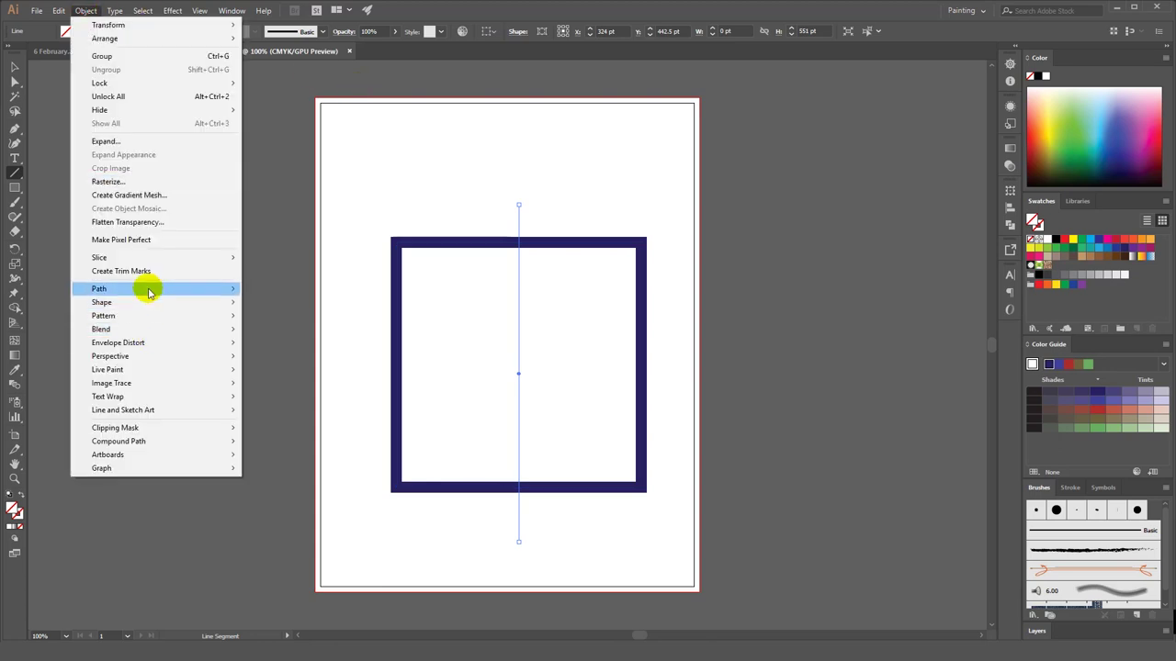
click(294, 406)
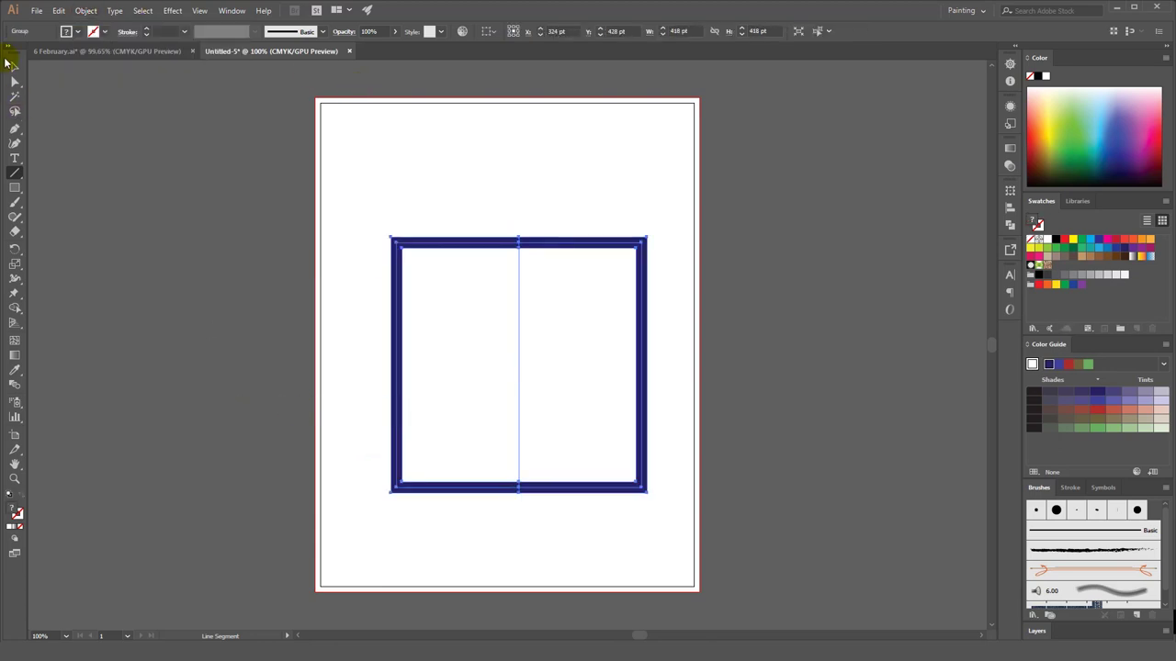
- Ungroup the divided frame into separate 209 pt wide left and right halves
click(368, 171)
click(428, 246)
right_click(467, 246)
click(499, 343)
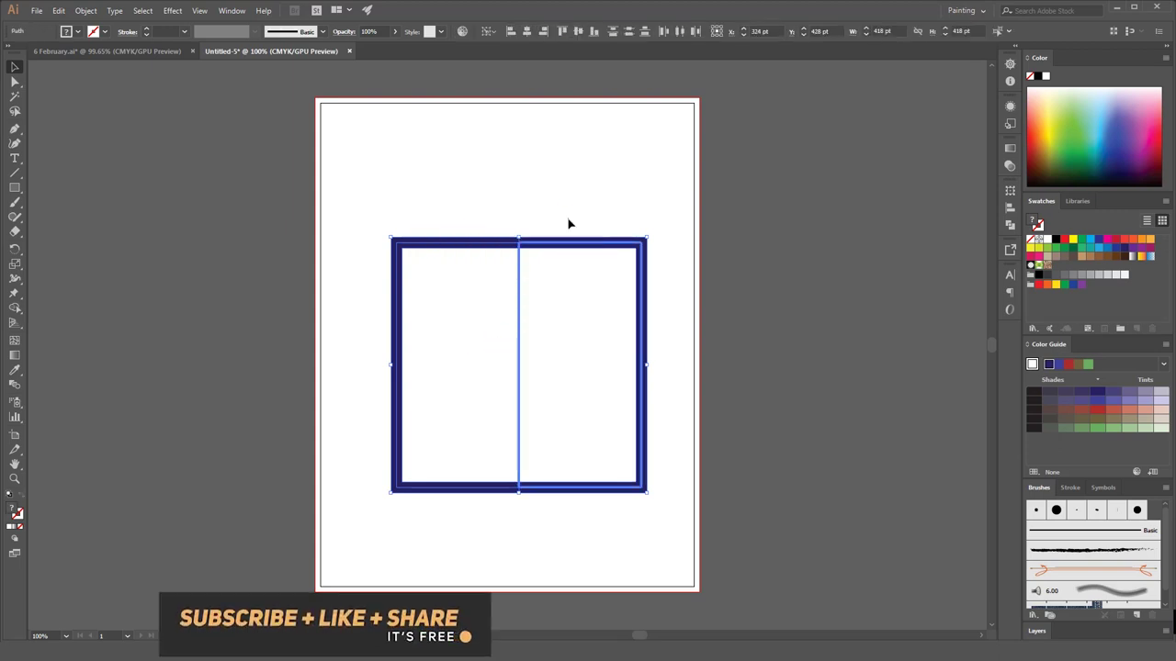
click(569, 224)
click(561, 246)
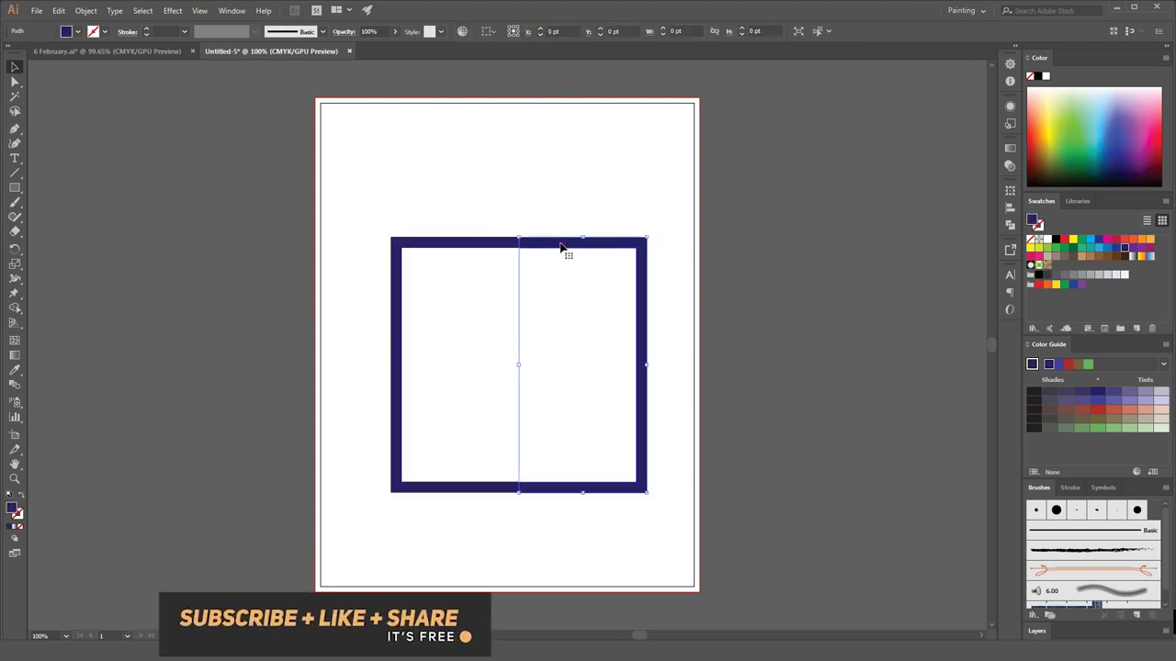
click(551, 182)
click(18, 191)
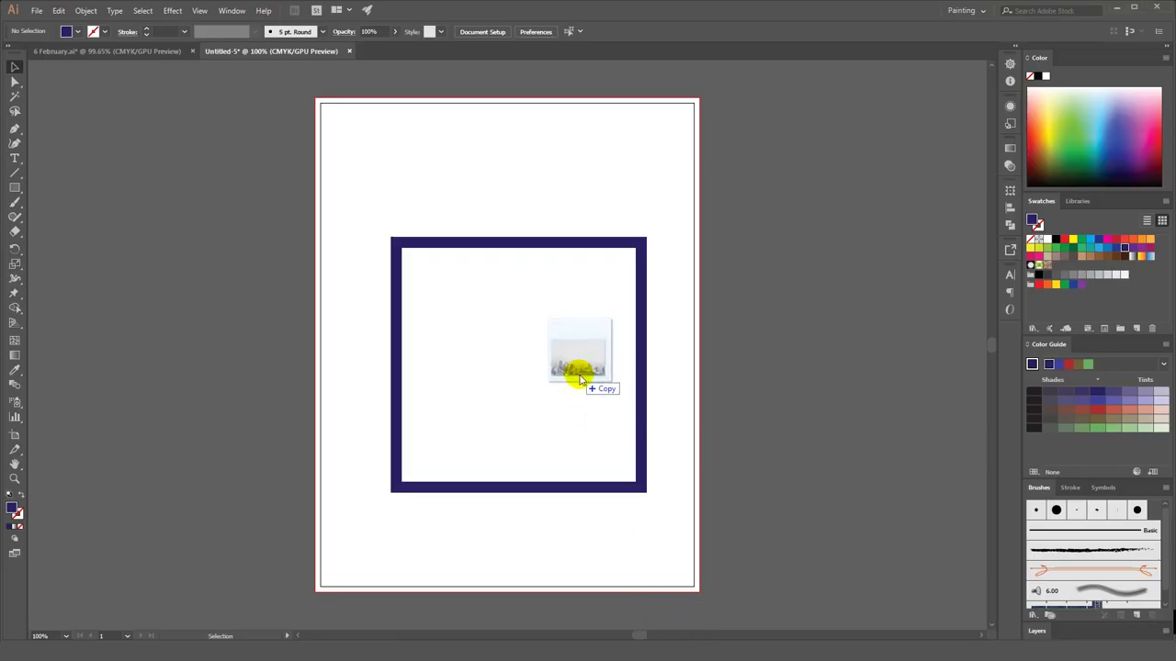
- Place the black-and-white city photo, embed it, and crop it down to a narrow strip
mouse_move(375, 191)
mouse_down()
mouse_move(598, 394)
mouse_move(276, 364)
mouse_up()
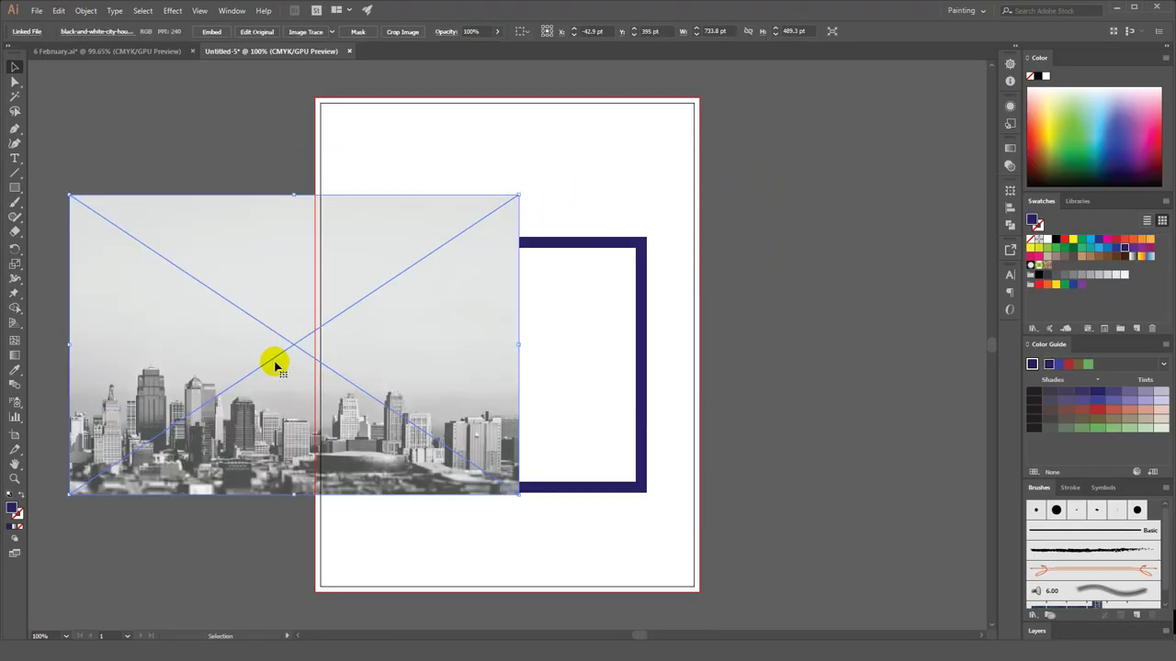
click(296, 35)
click(414, 33)
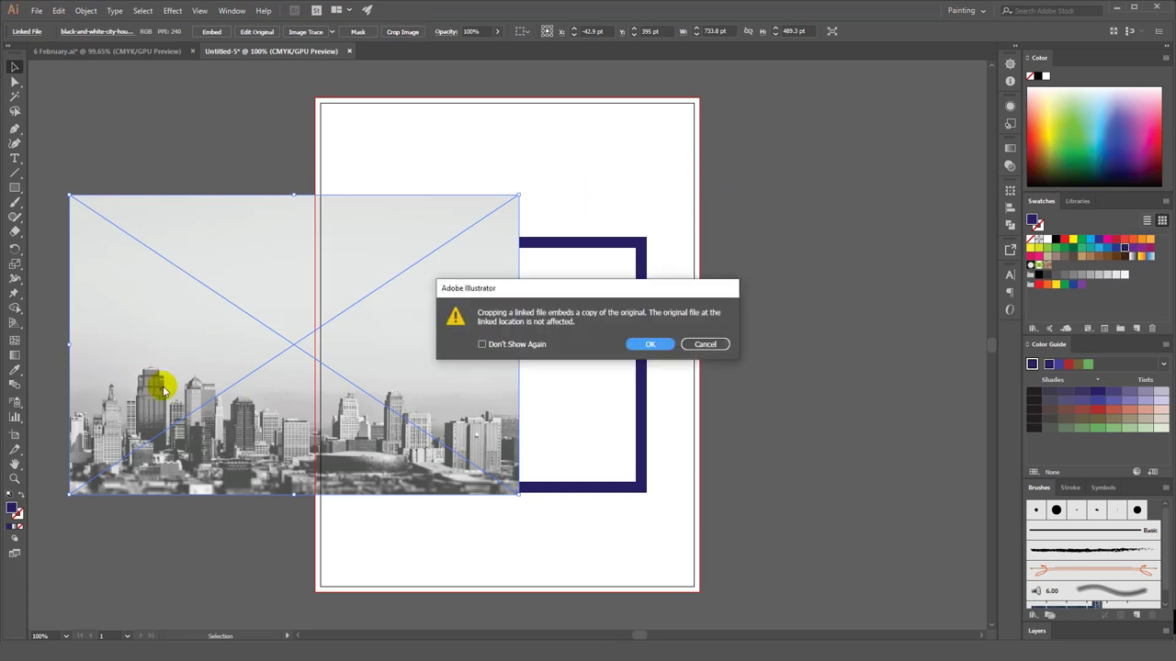
click(641, 340)
drag(513, 345, 176, 347)
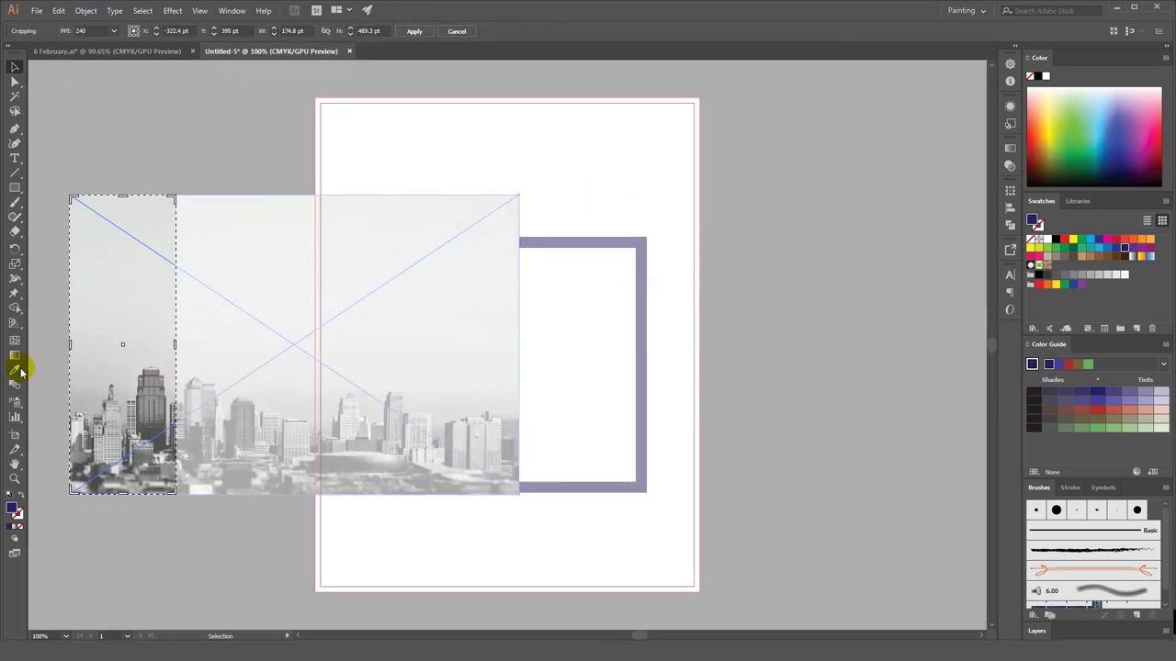
drag(122, 196, 124, 357)
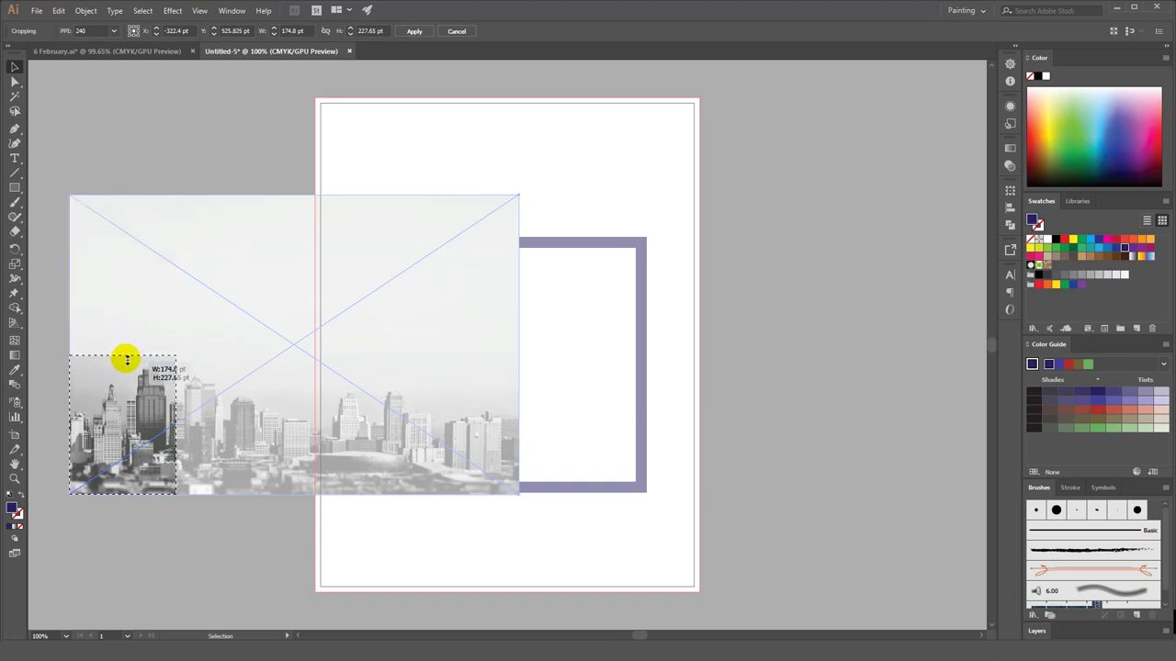
click(415, 32)
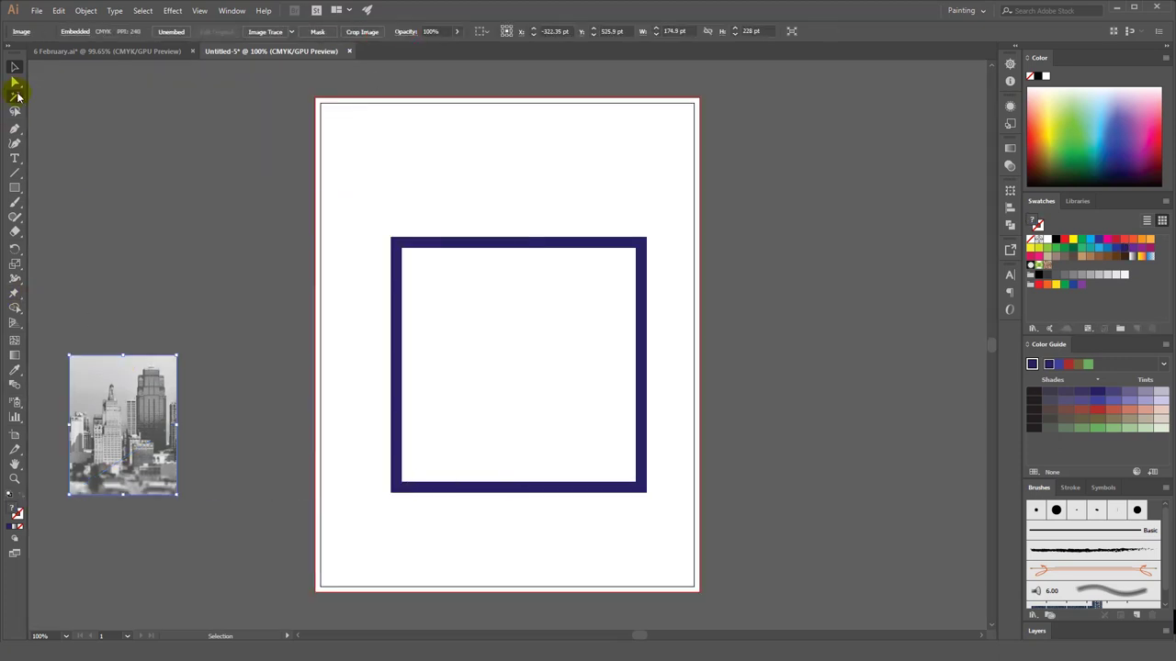
mouse_move(105, 410)
mouse_down()
mouse_move(254, 228)
mouse_move(345, 151)
mouse_up()
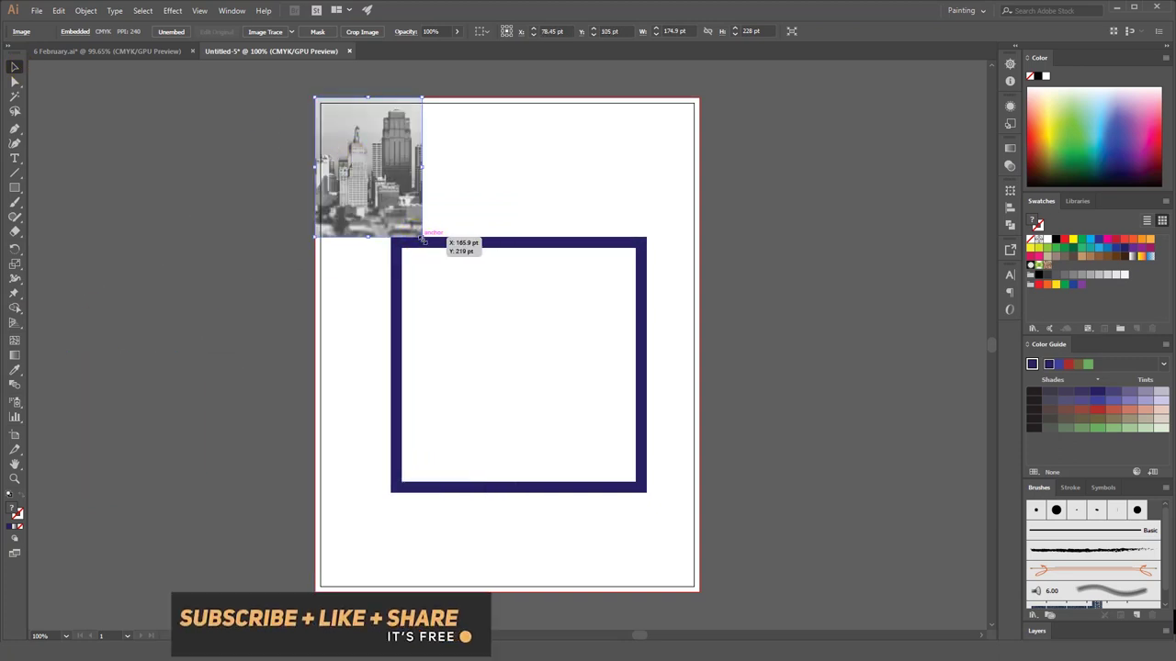
- Scale the photo to about 619 × 807 pt, shift it left, and nudge it down 1 pt
drag(421, 237, 661, 555)
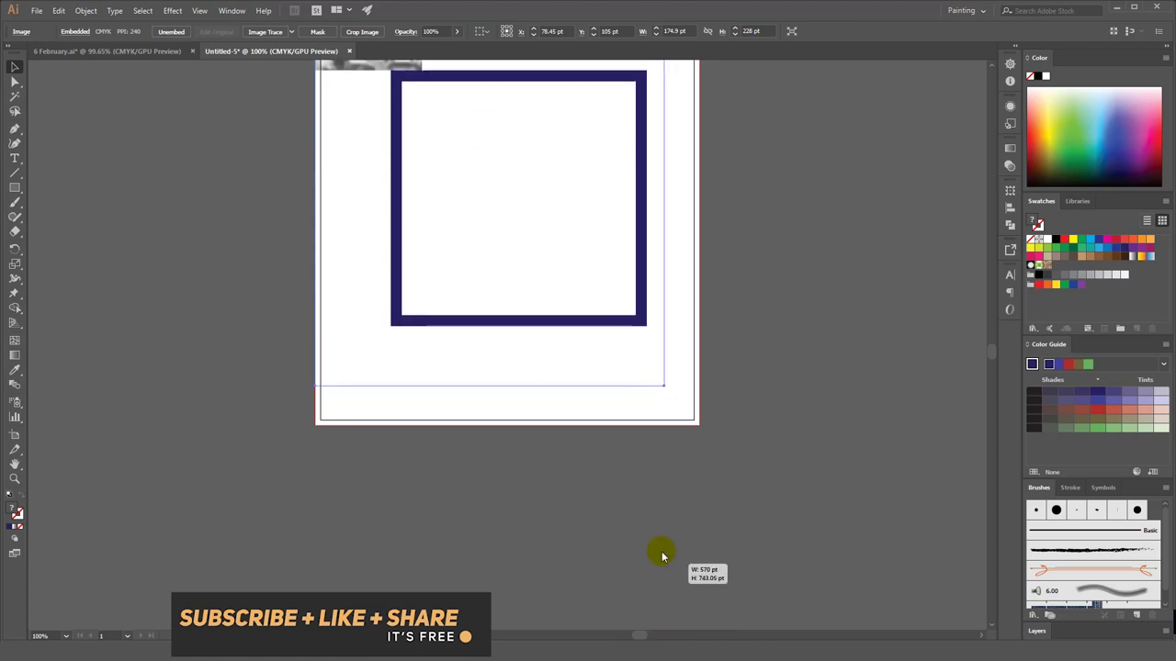
drag(661, 555, 695, 557)
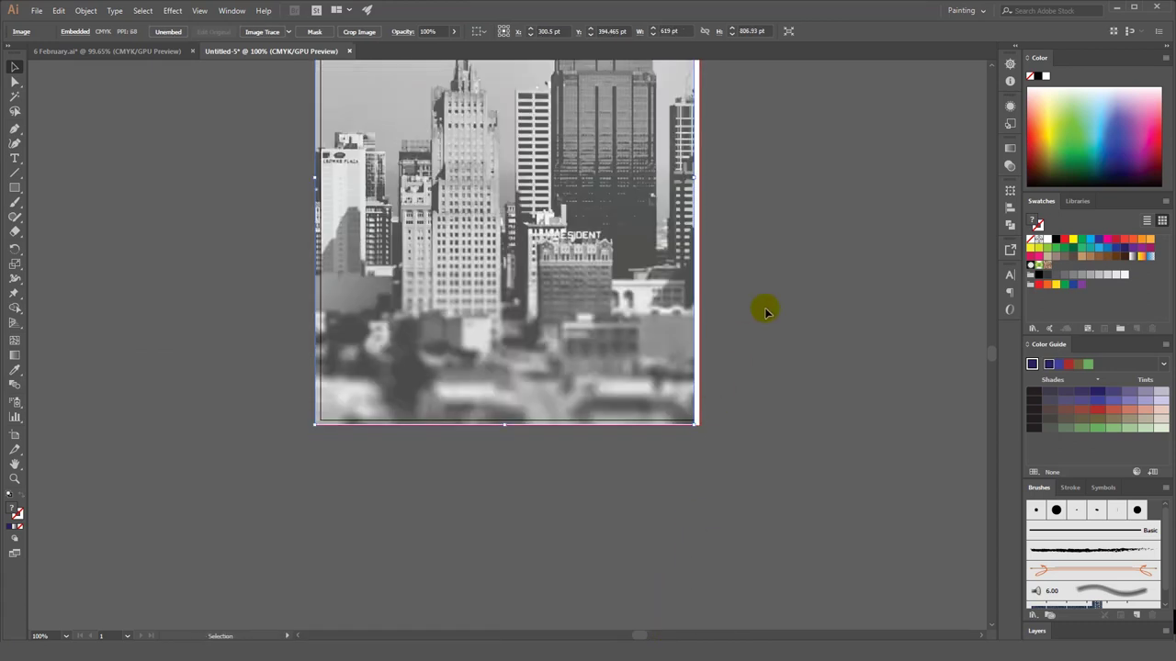
mouse_move(771, 256)
mouse_down()
mouse_move(737, 451)
mouse_move(742, 428)
mouse_up()
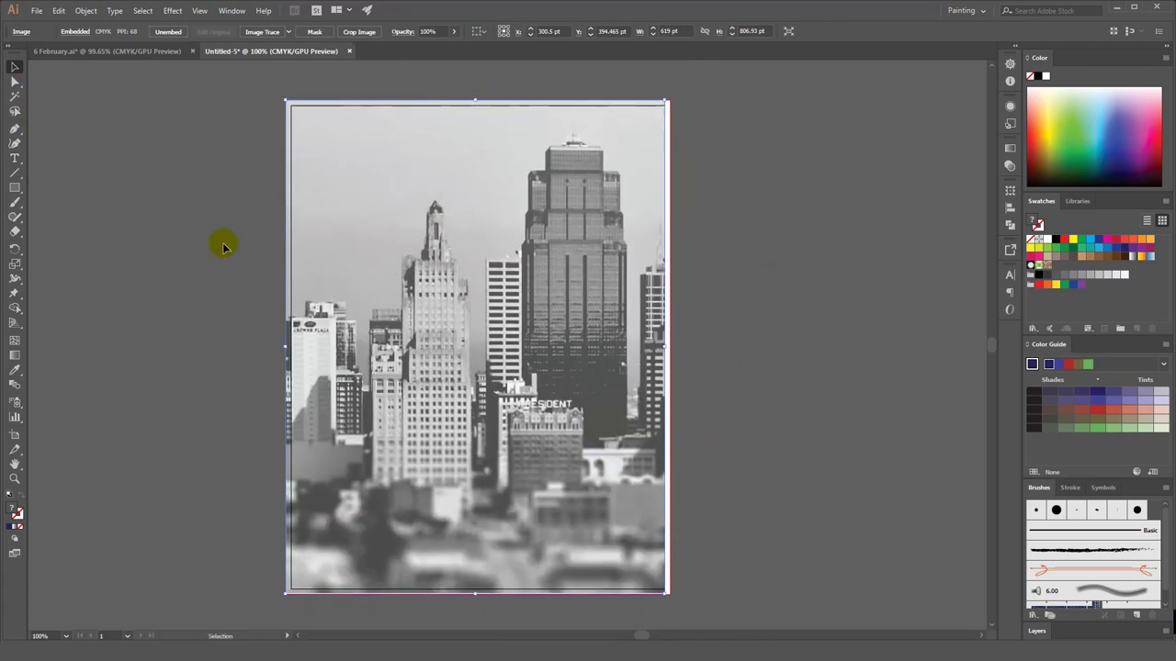
drag(372, 301, 308, 300)
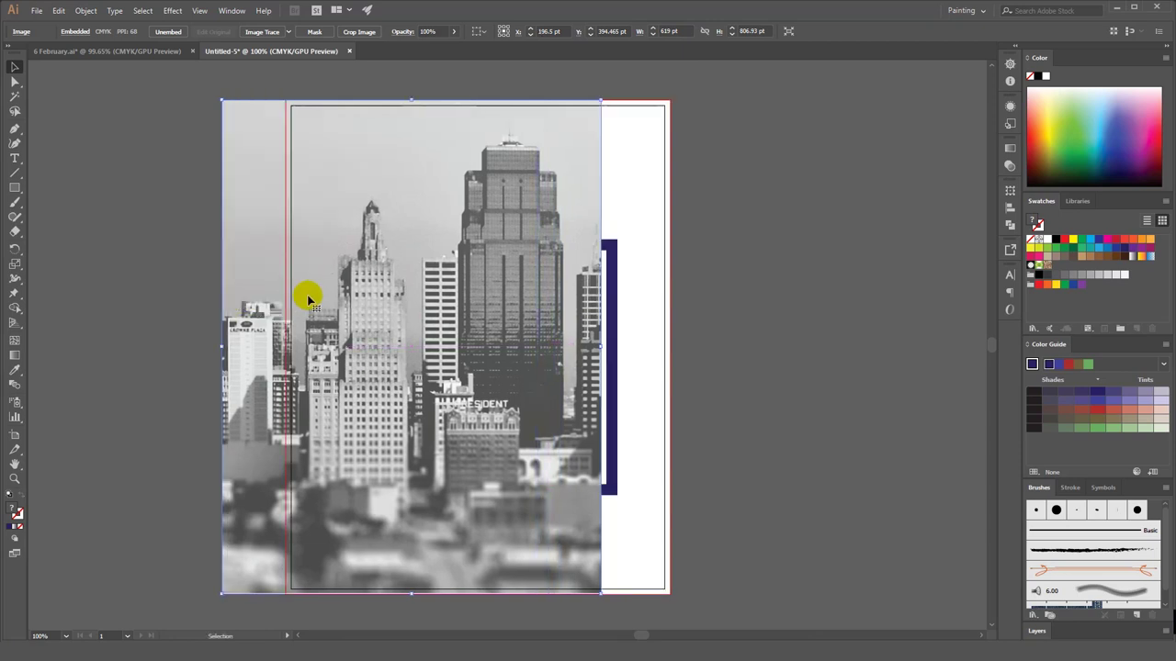
key(Down)
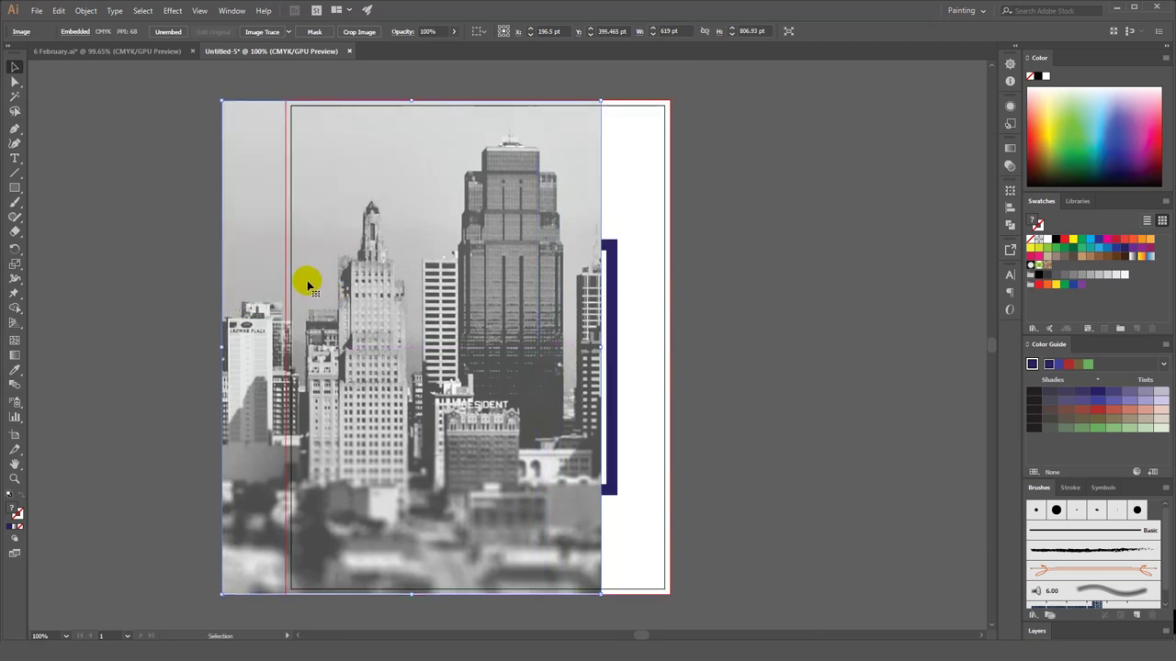
click(108, 254)
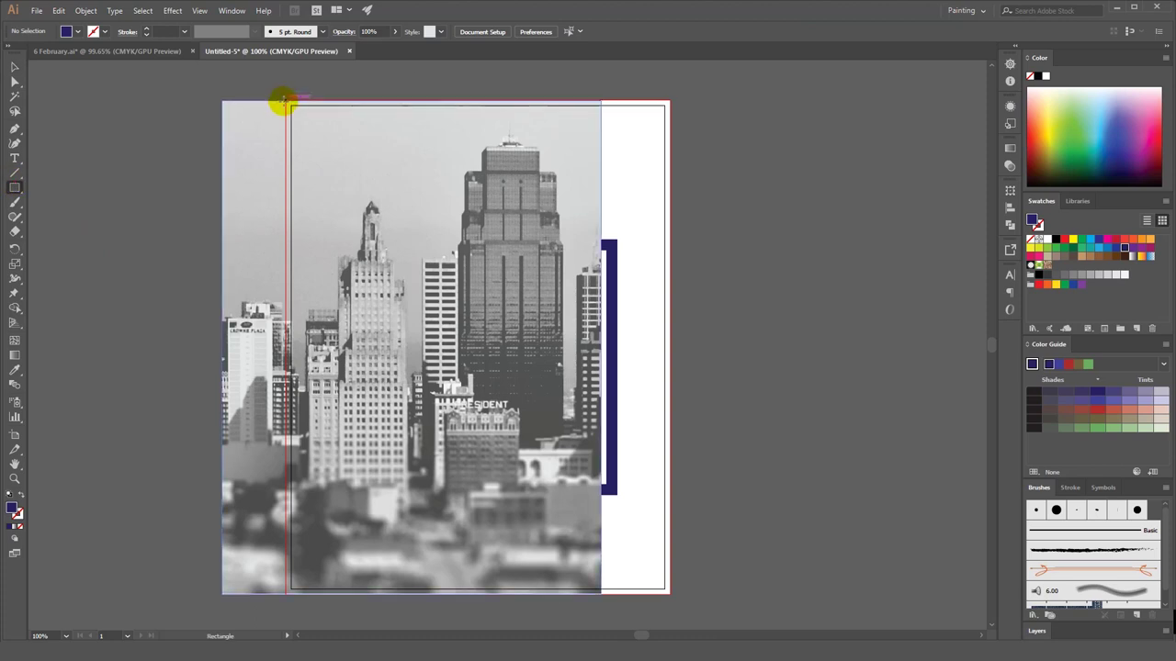
- Clip the city photo with a 314 × 807 pt rectangle over the page's left side
mouse_move(285, 99)
mouse_down()
mouse_move(491, 599)
mouse_move(477, 593)
mouse_up()
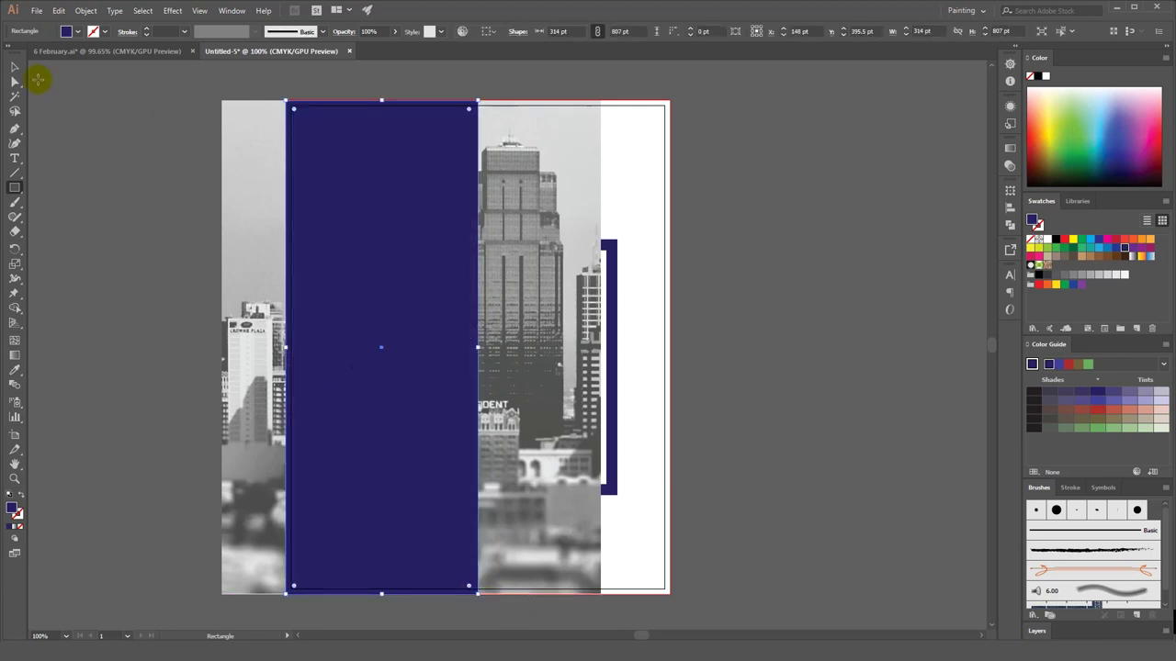
click(16, 69)
shift+click(280, 123)
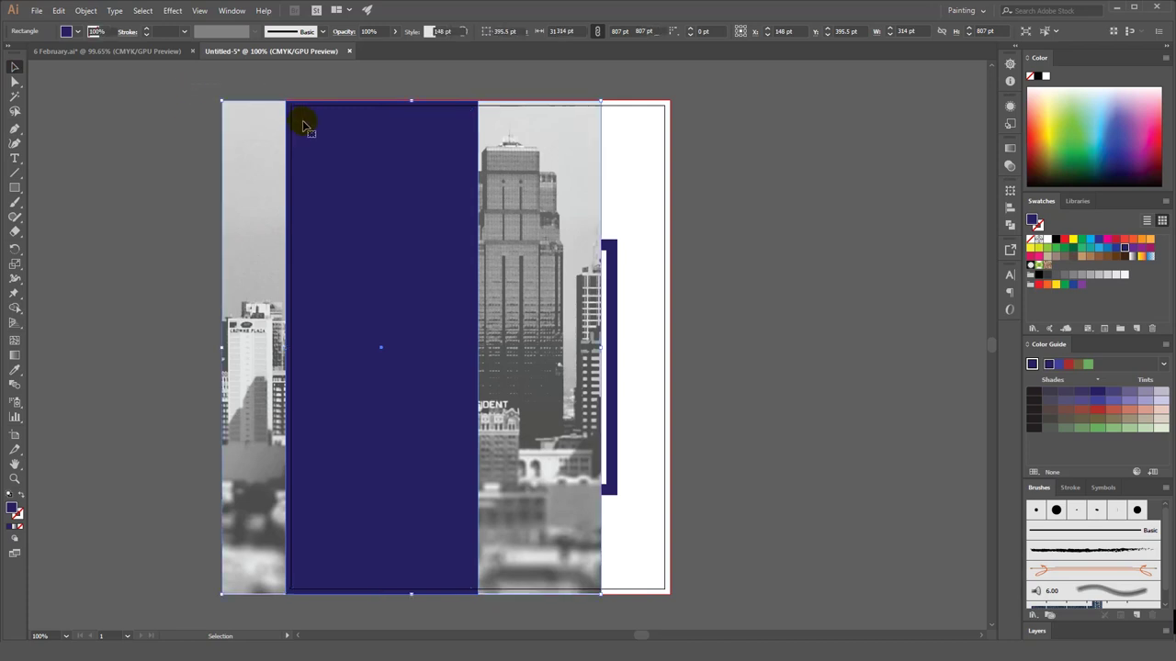
right_click(322, 123)
click(380, 224)
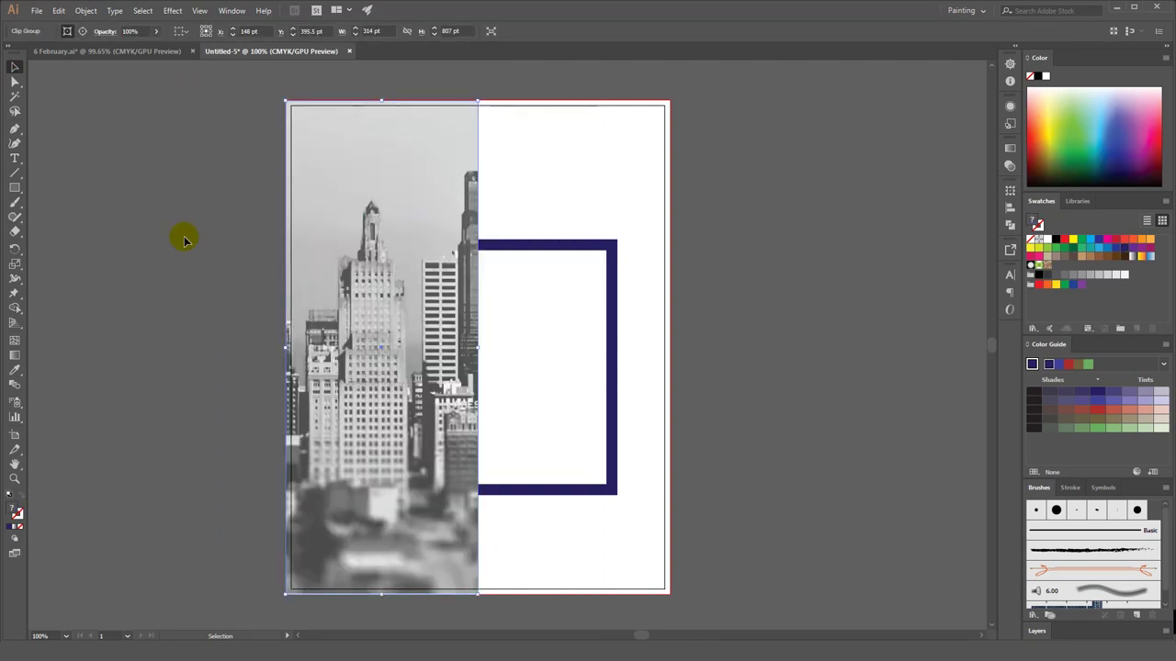
- Move the navy frame left over the photo edge and bring it to the front
click(511, 245)
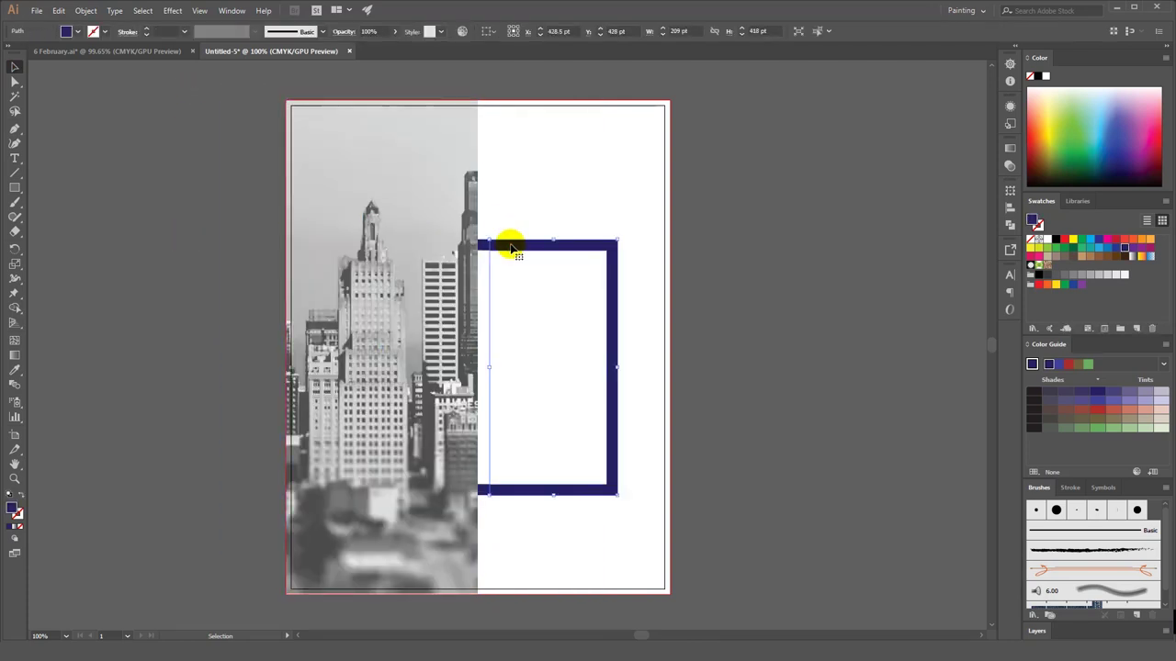
drag(512, 246, 486, 246)
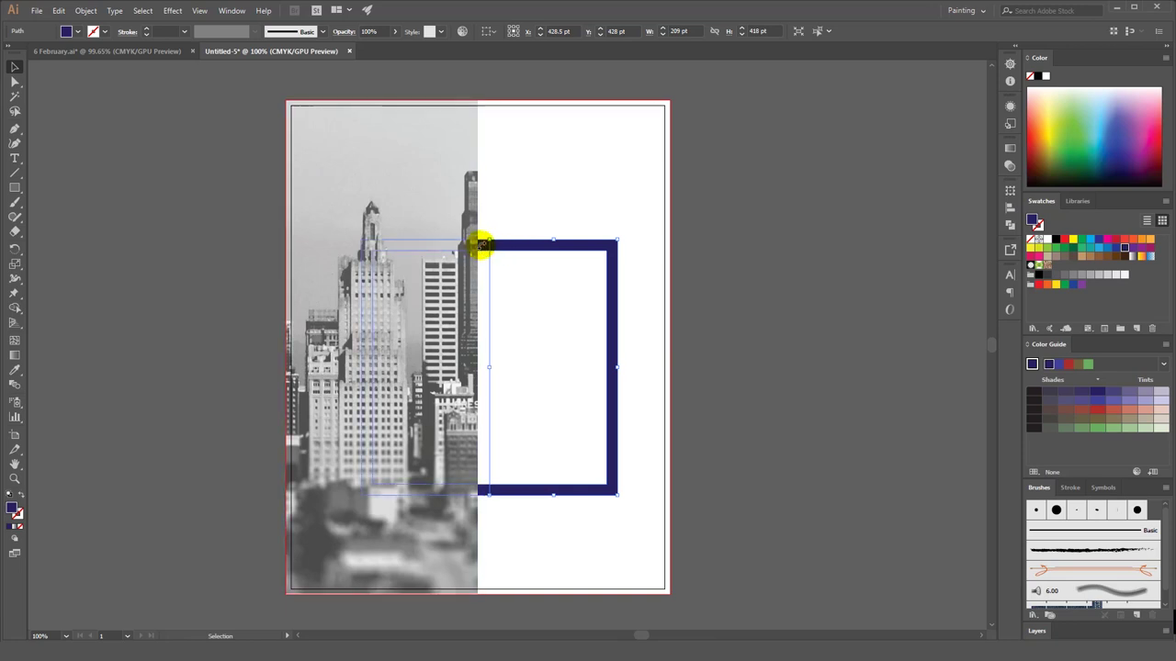
drag(481, 246, 484, 249)
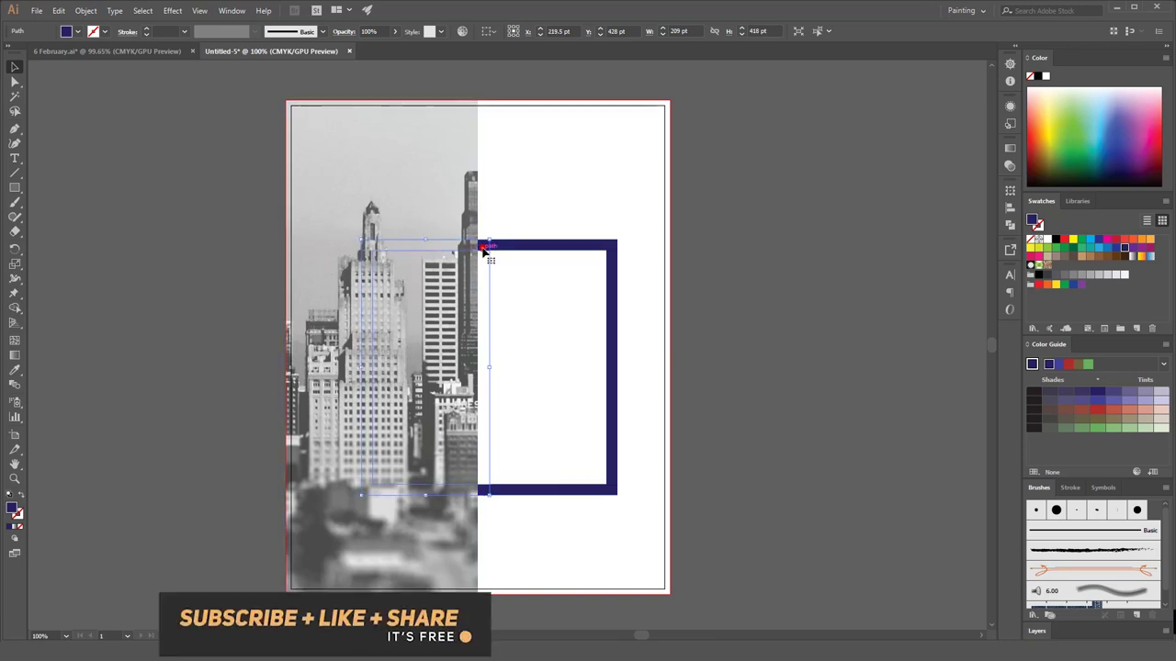
right_click(484, 249)
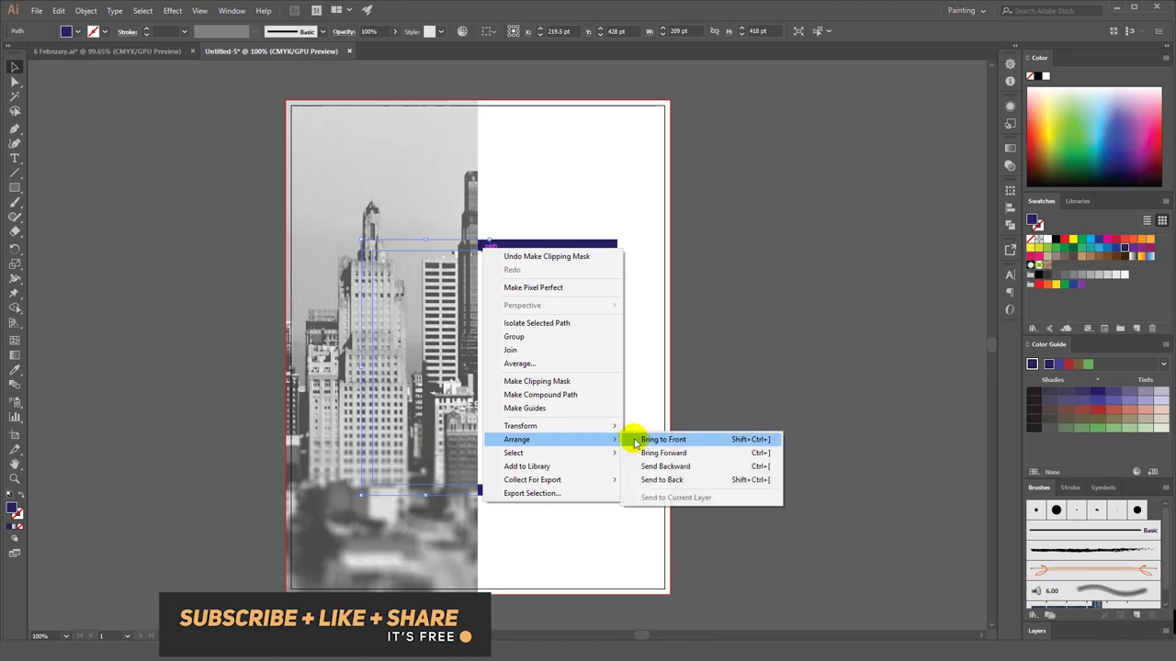
click(631, 438)
click(551, 367)
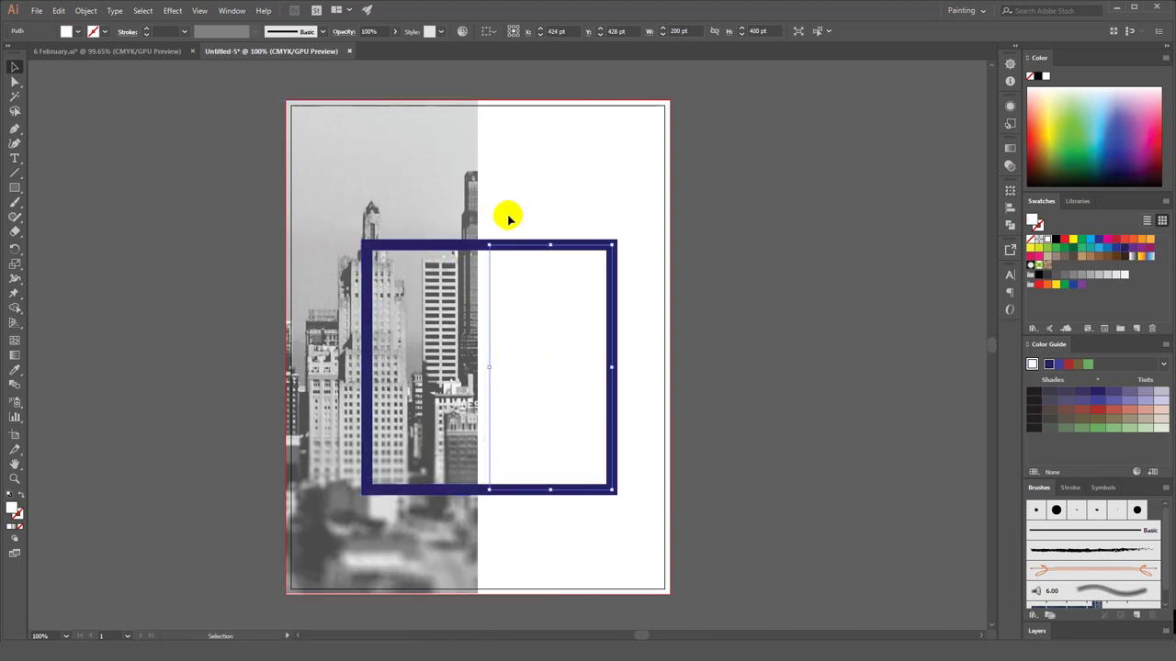
- Recolour the frame's left navy part white
click(640, 262)
click(490, 244)
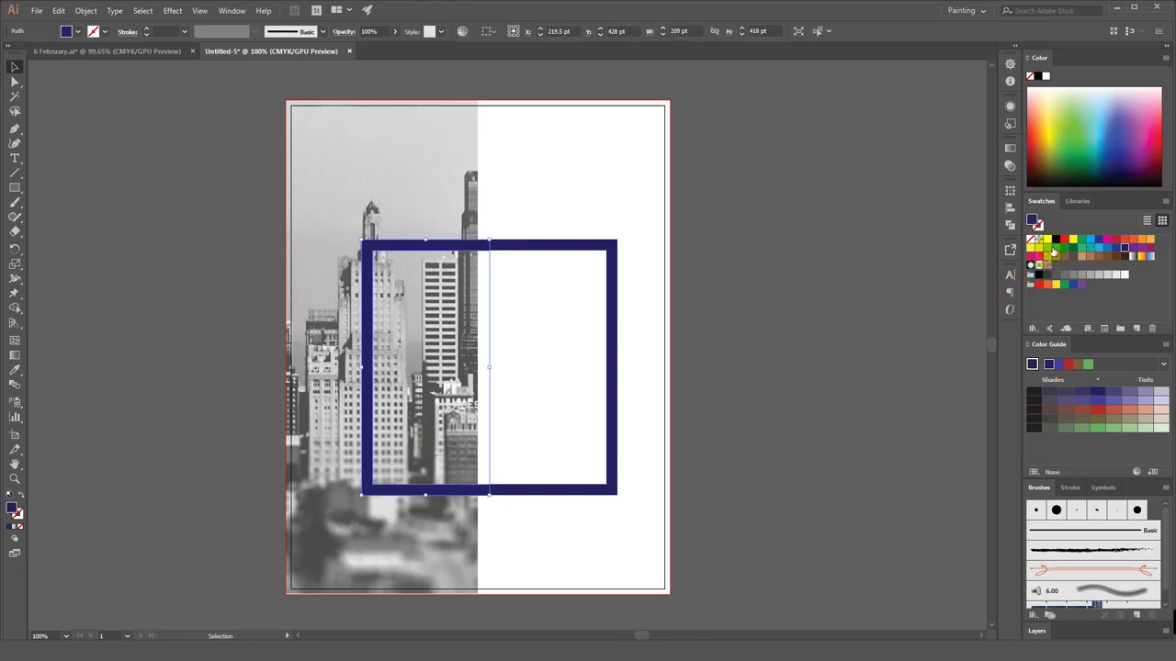
click(1127, 276)
- Hide the guides and release the photo's clipping mask to show the full image
click(761, 378)
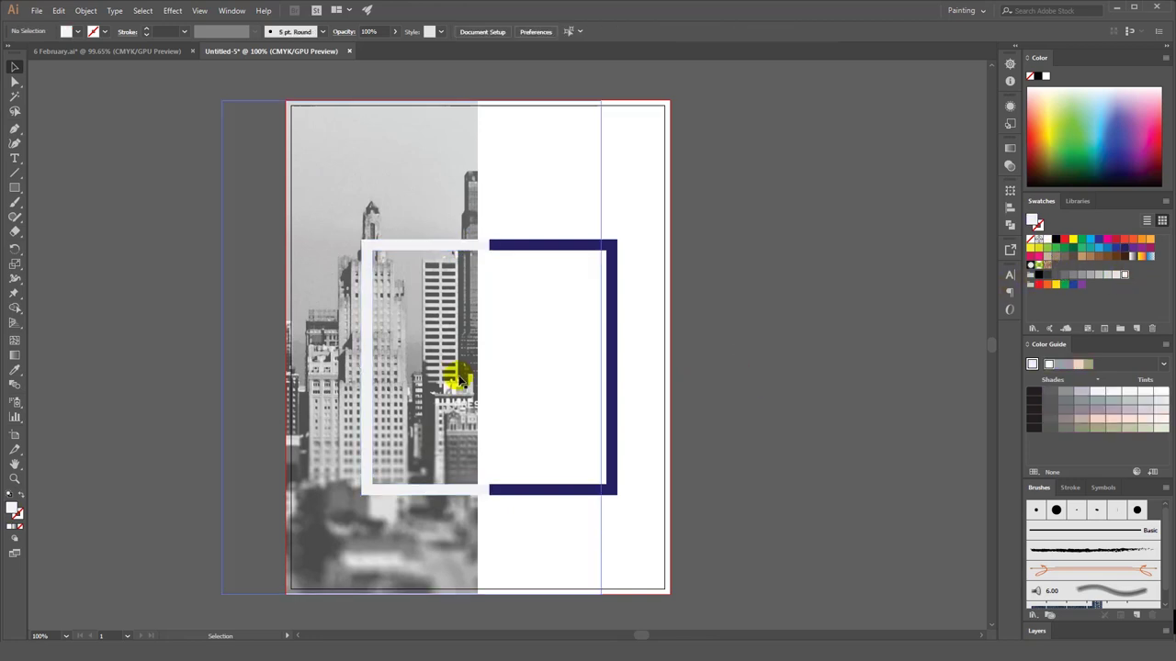
click(469, 336)
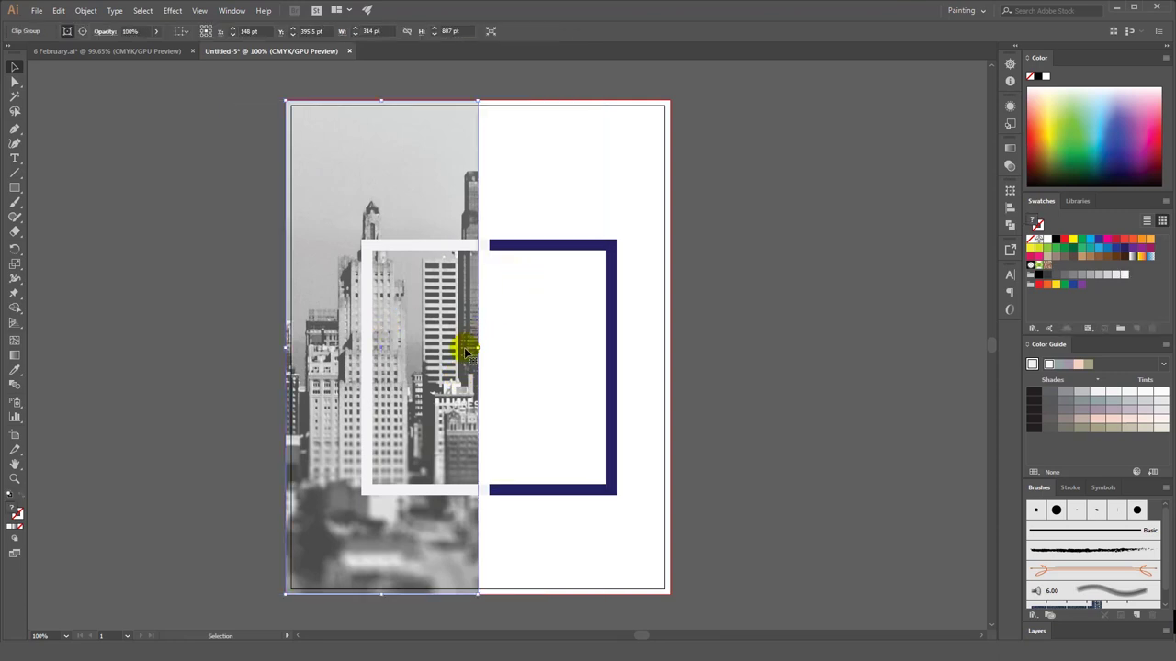
double_click(466, 350)
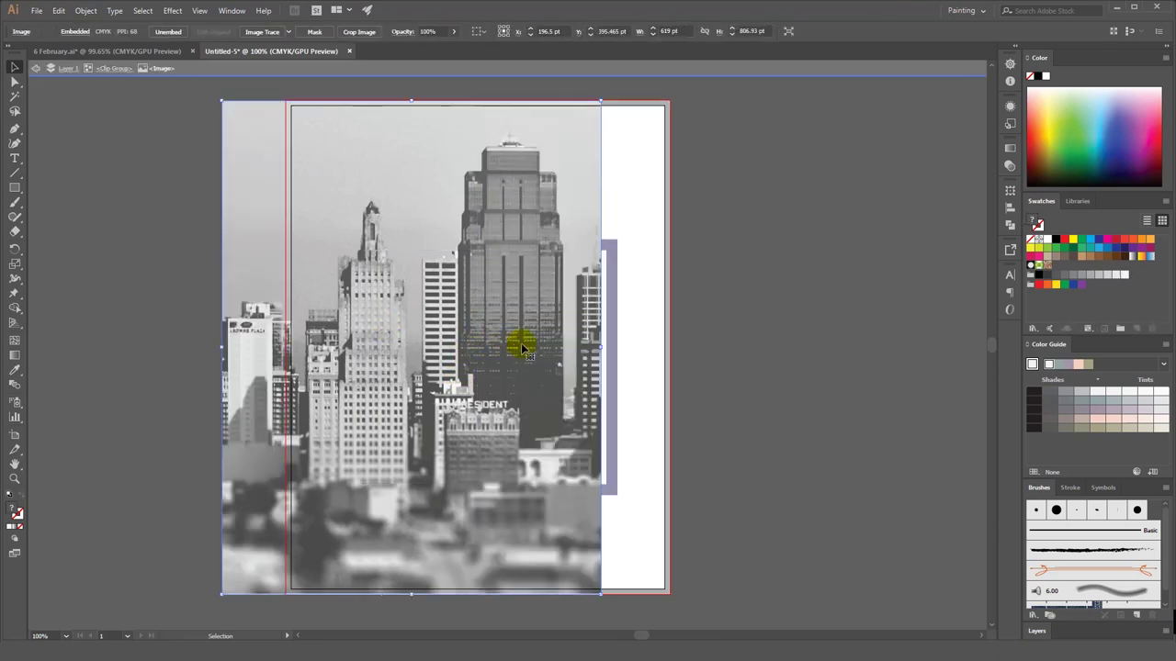
key(Escape)
click(740, 336)
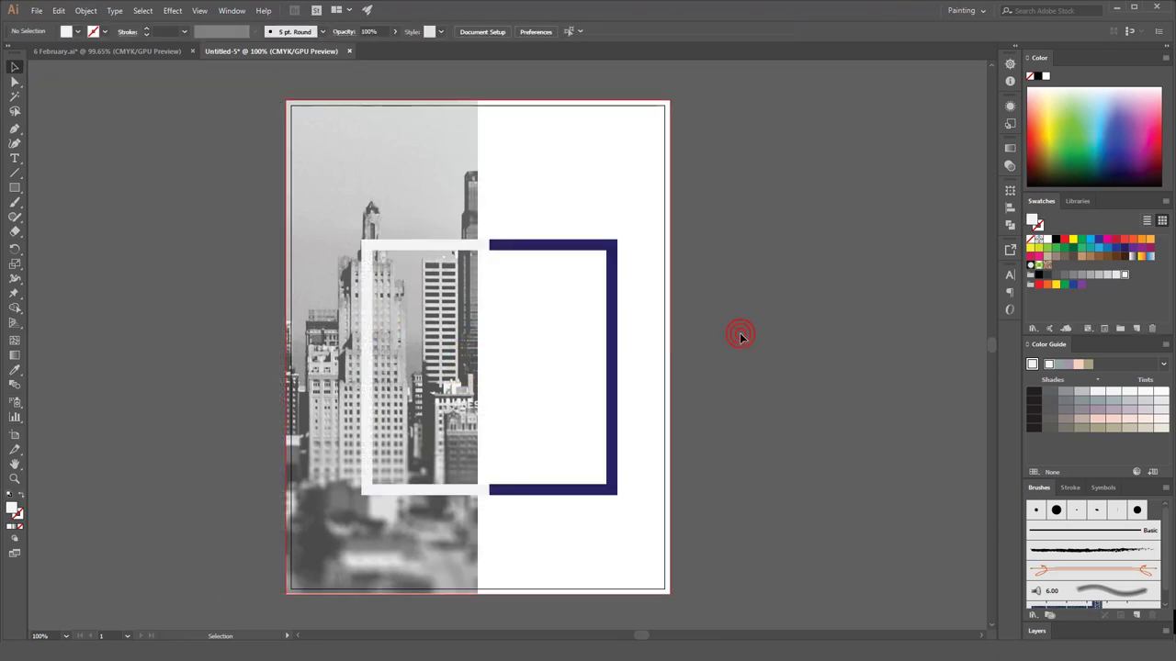
right_click(324, 312)
click(349, 425)
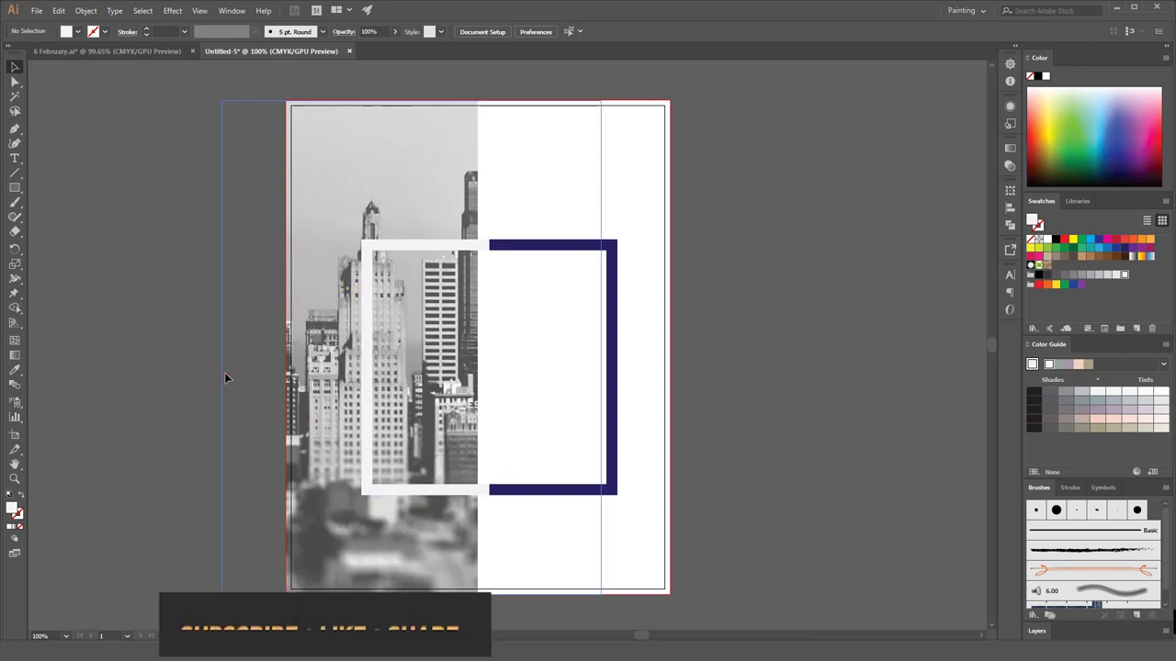
click(315, 372)
right_click(322, 378)
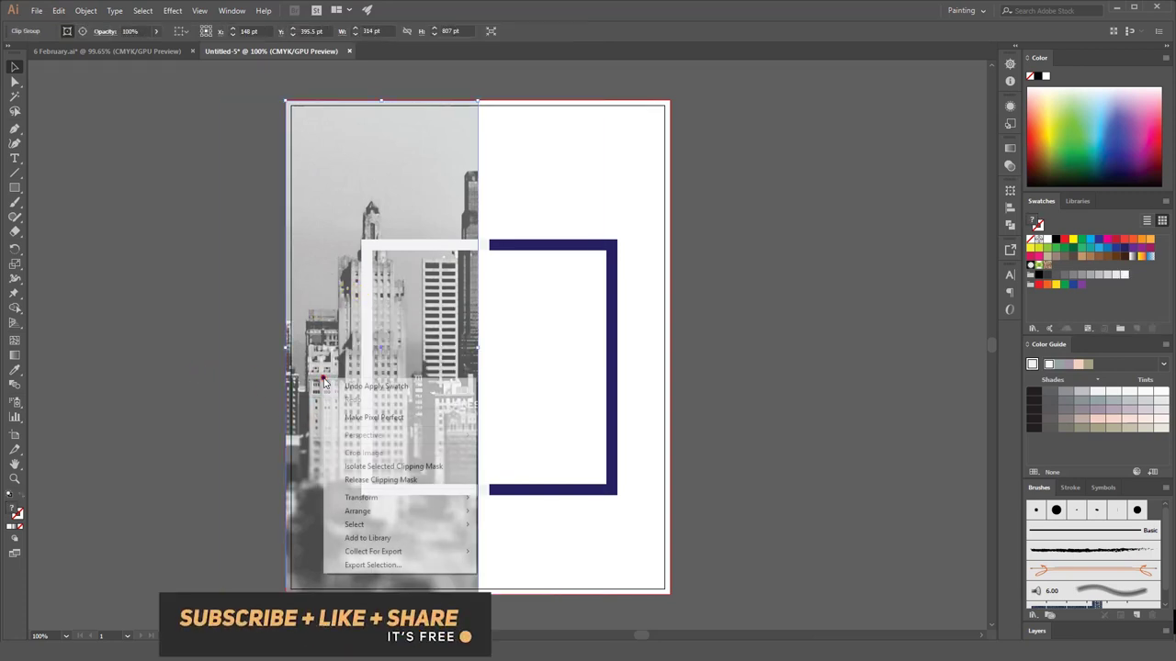
click(374, 479)
click(158, 386)
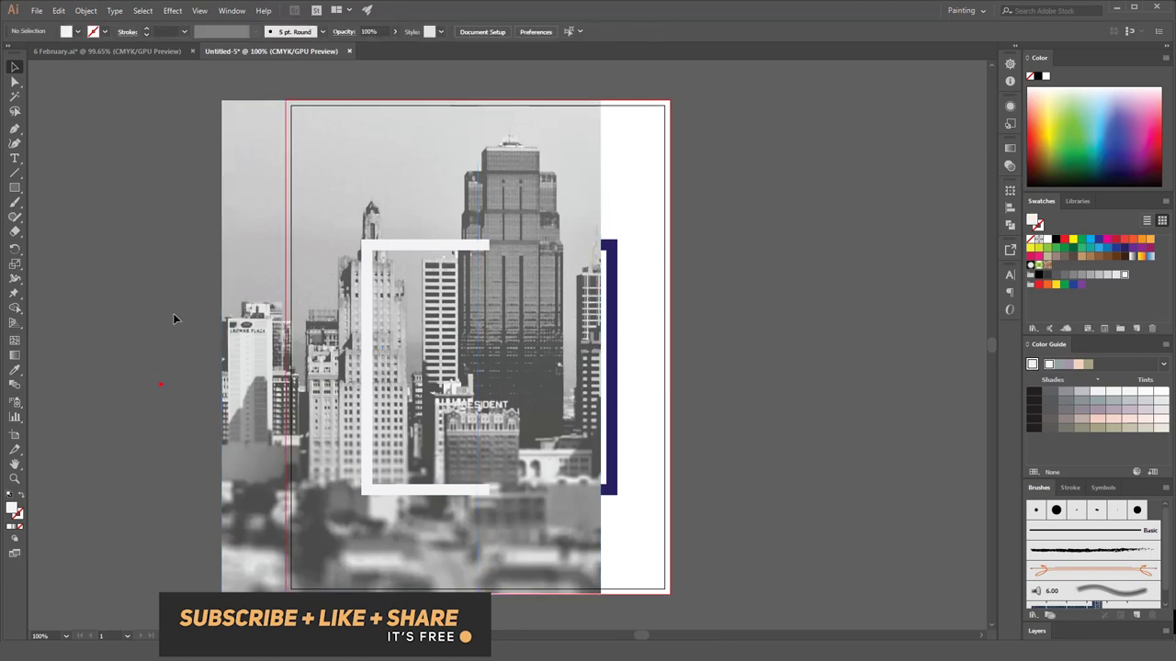
- Re-clip the city photo with a new rectangle about 333 × 807 pt over the left half
click(14, 186)
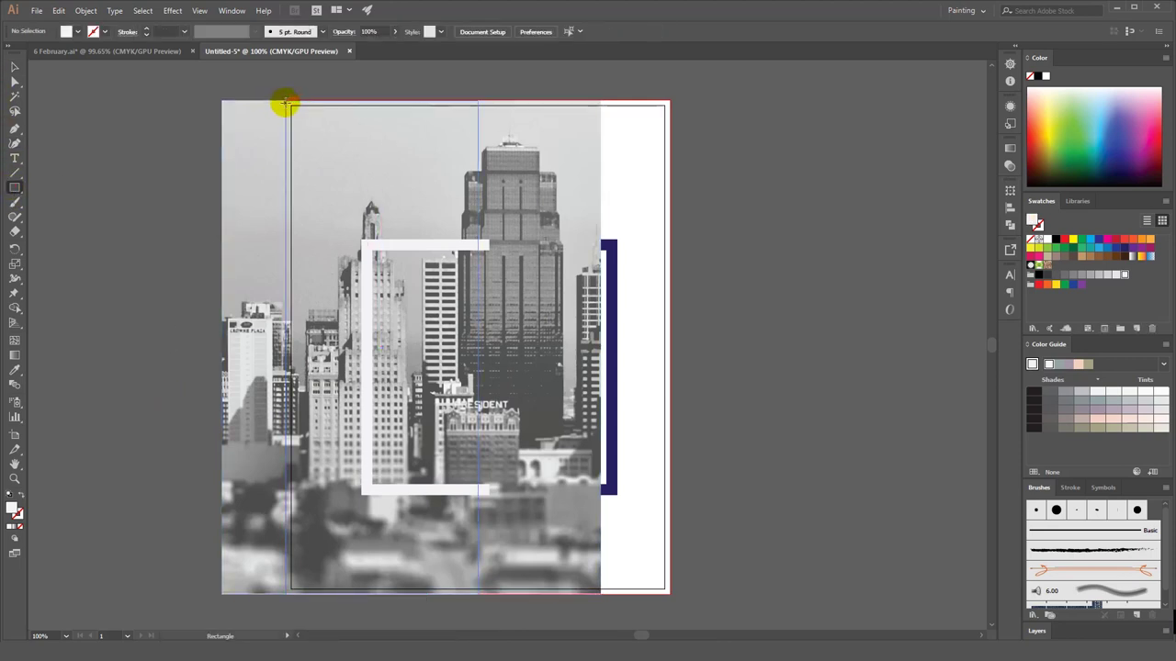
drag(285, 103, 490, 593)
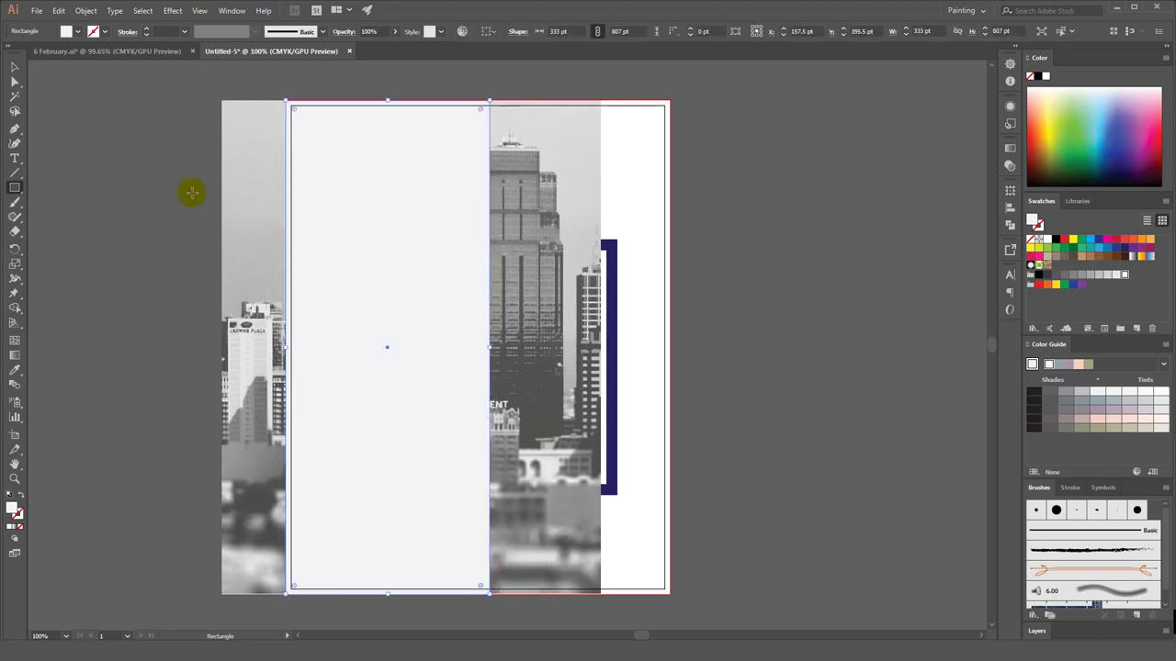
click(16, 68)
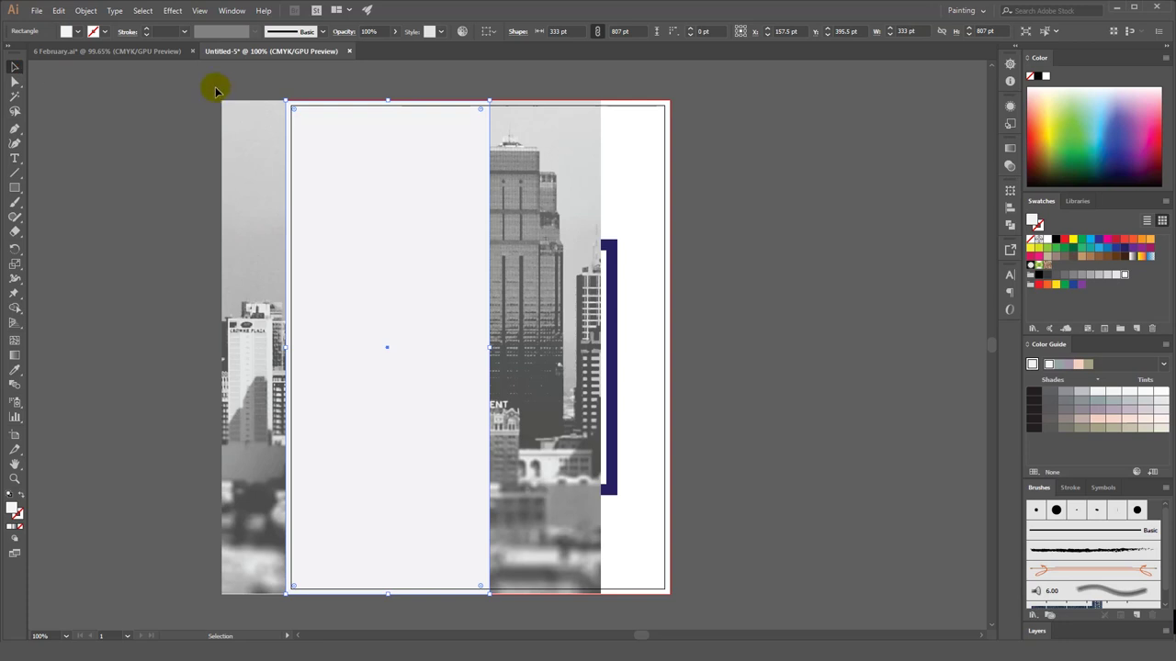
shift+click(280, 118)
right_click(294, 118)
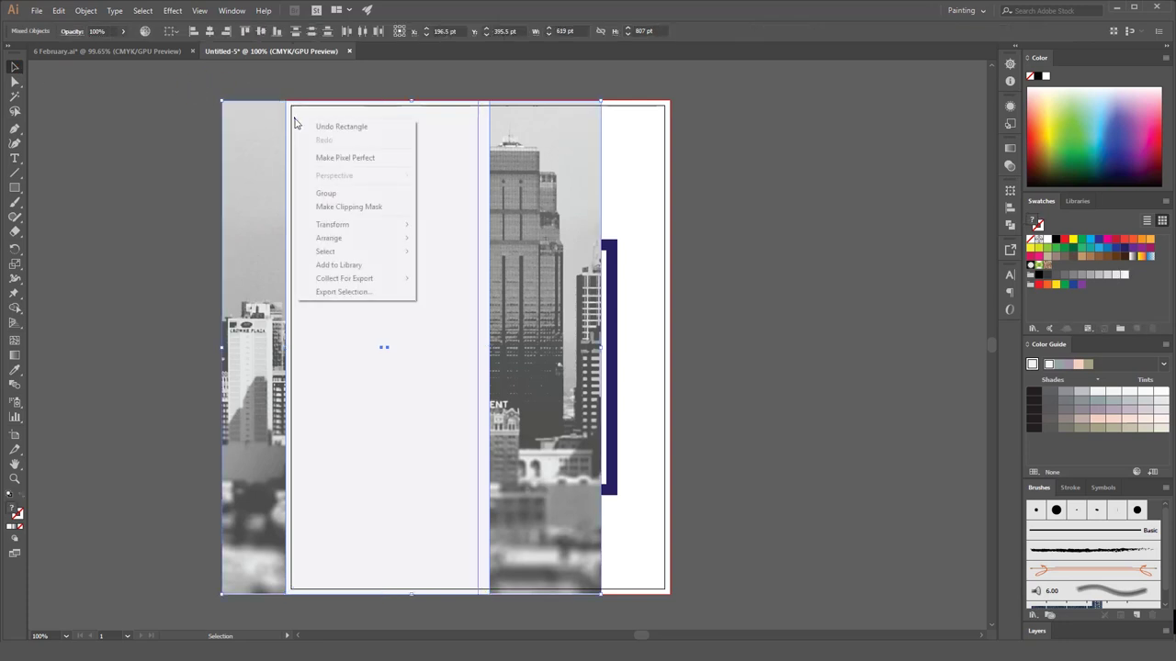
click(332, 208)
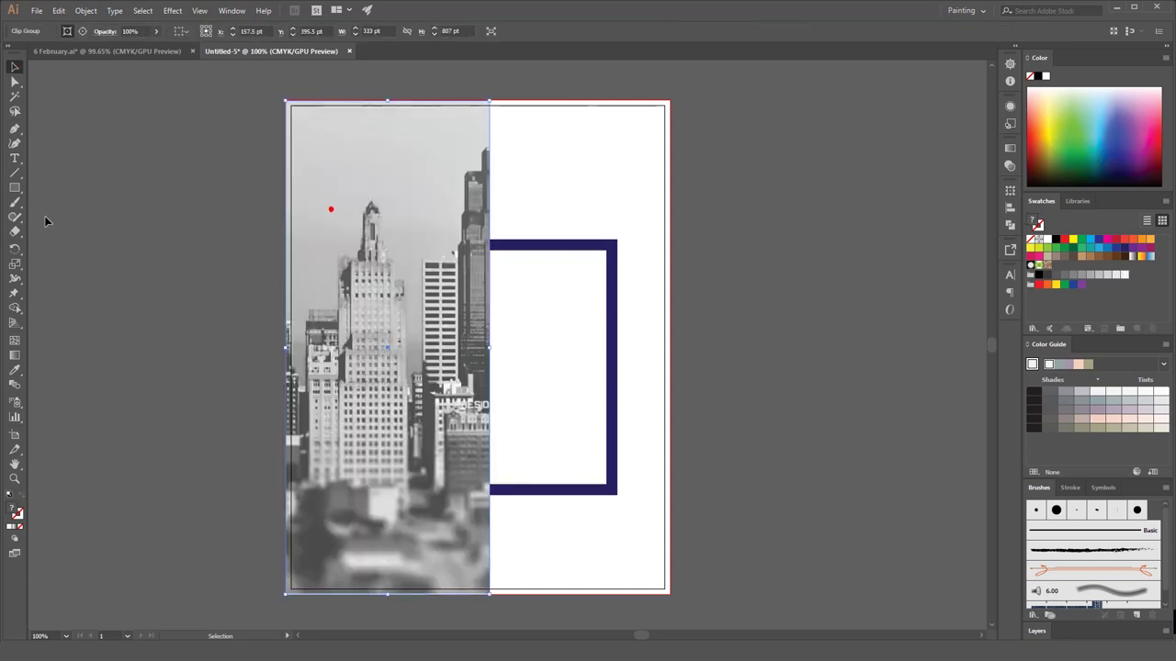
click(381, 310)
- Restack the white inner rectangle, then nudge the shifted object and cropped photo into place
click(422, 248)
right_click(422, 248)
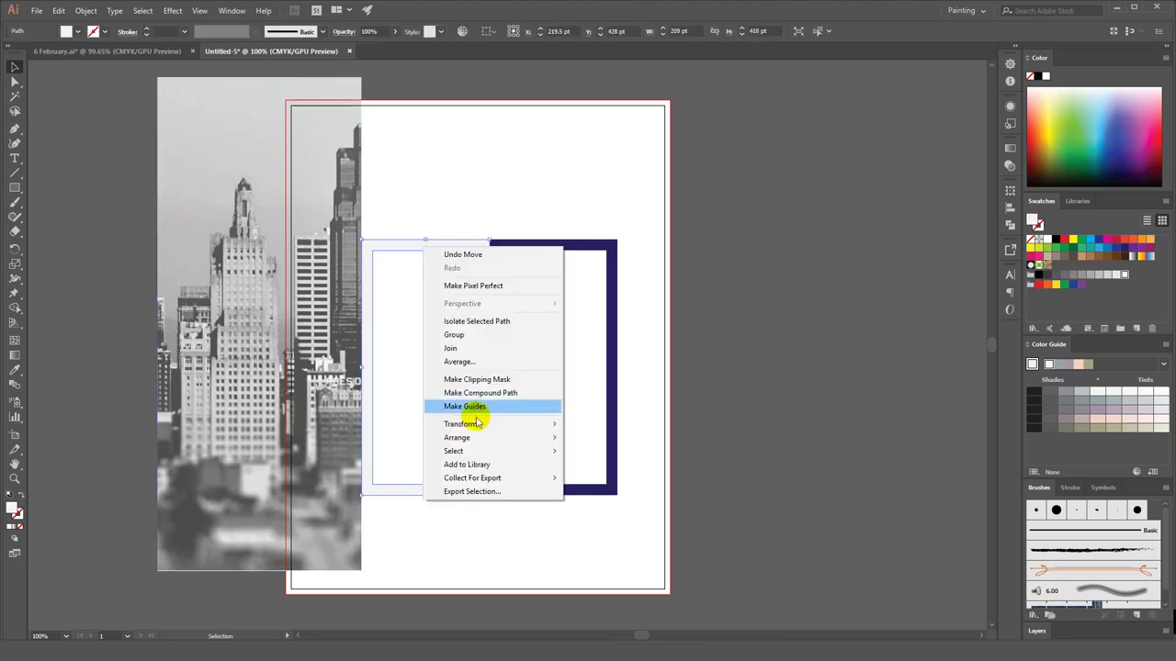
click(630, 436)
drag(282, 407, 404, 432)
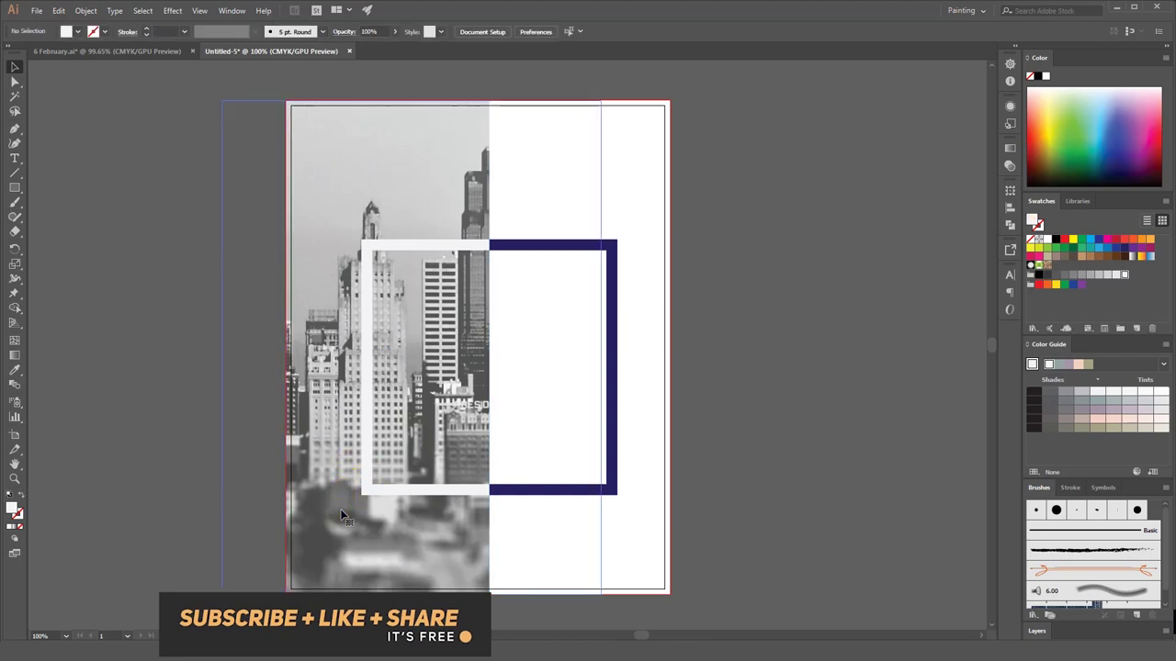
click(364, 543)
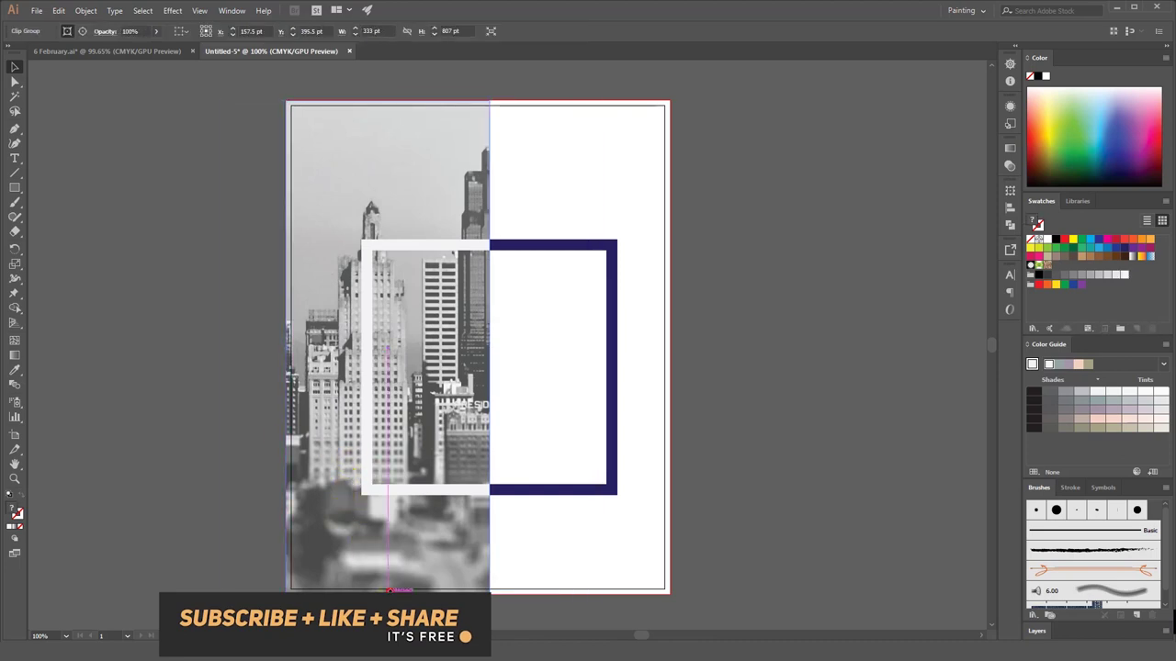
drag(380, 558, 374, 588)
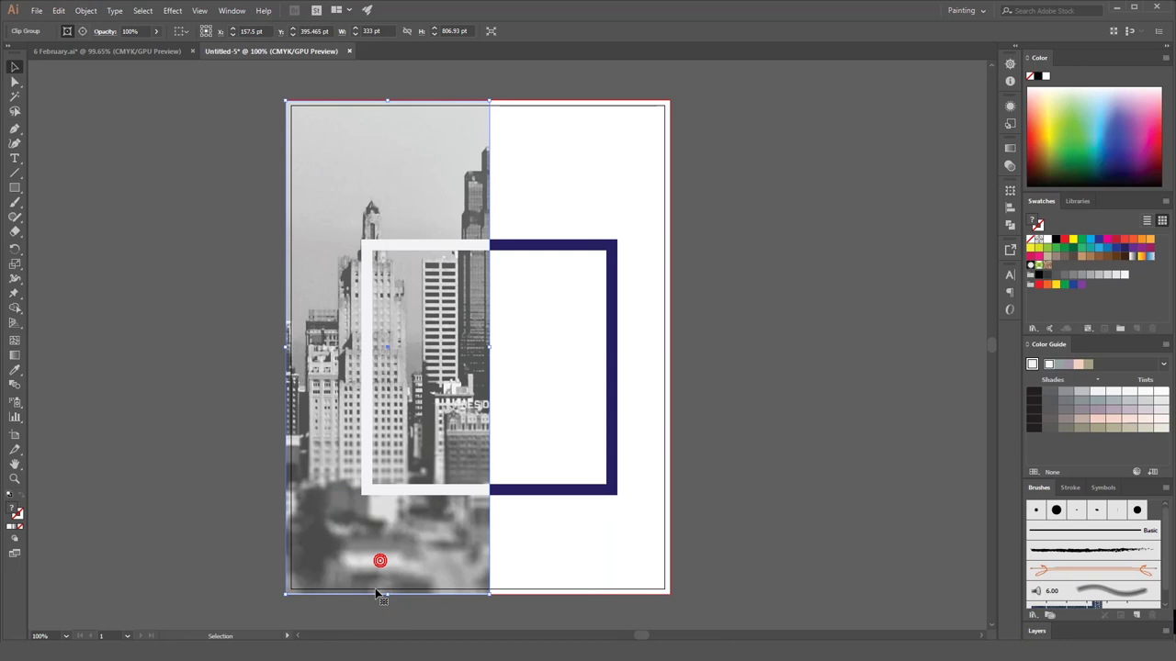
click(186, 487)
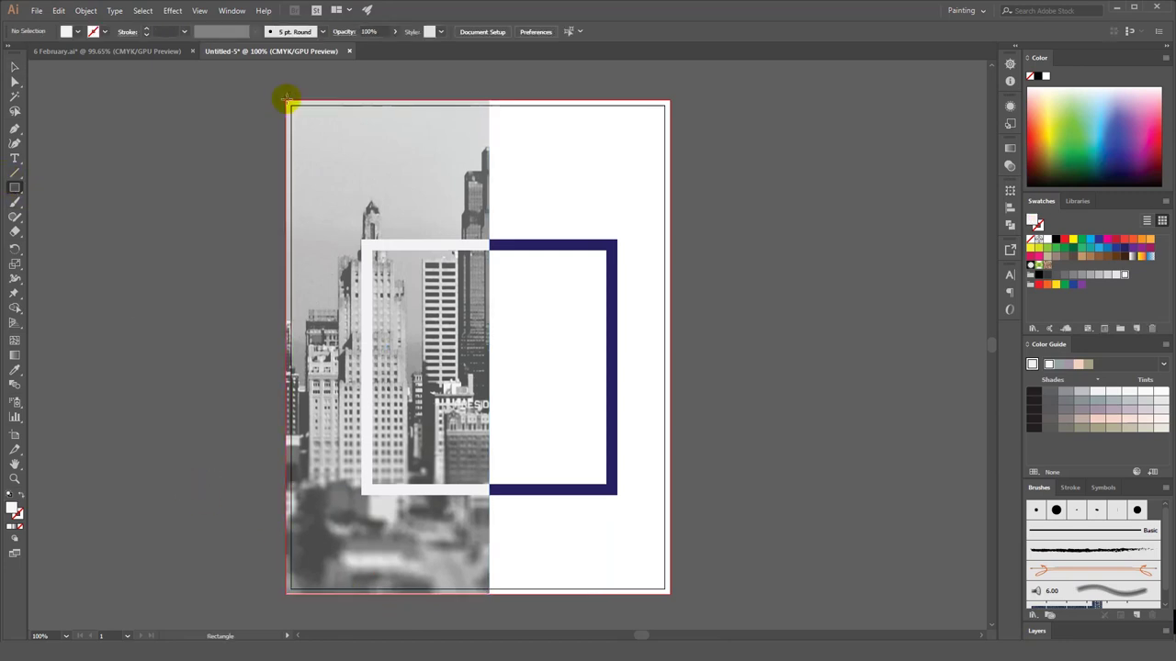
- Draw a 333 × 809 pt rectangle over the left half and send it one step backward
drag(285, 99, 490, 592)
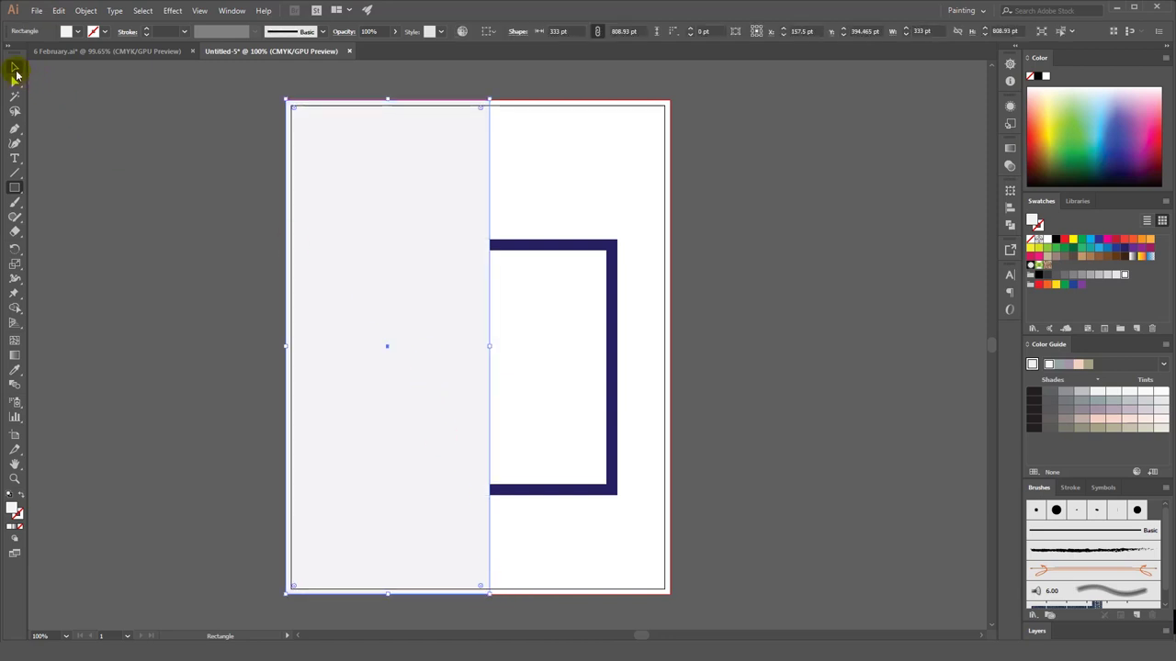
click(15, 67)
right_click(407, 208)
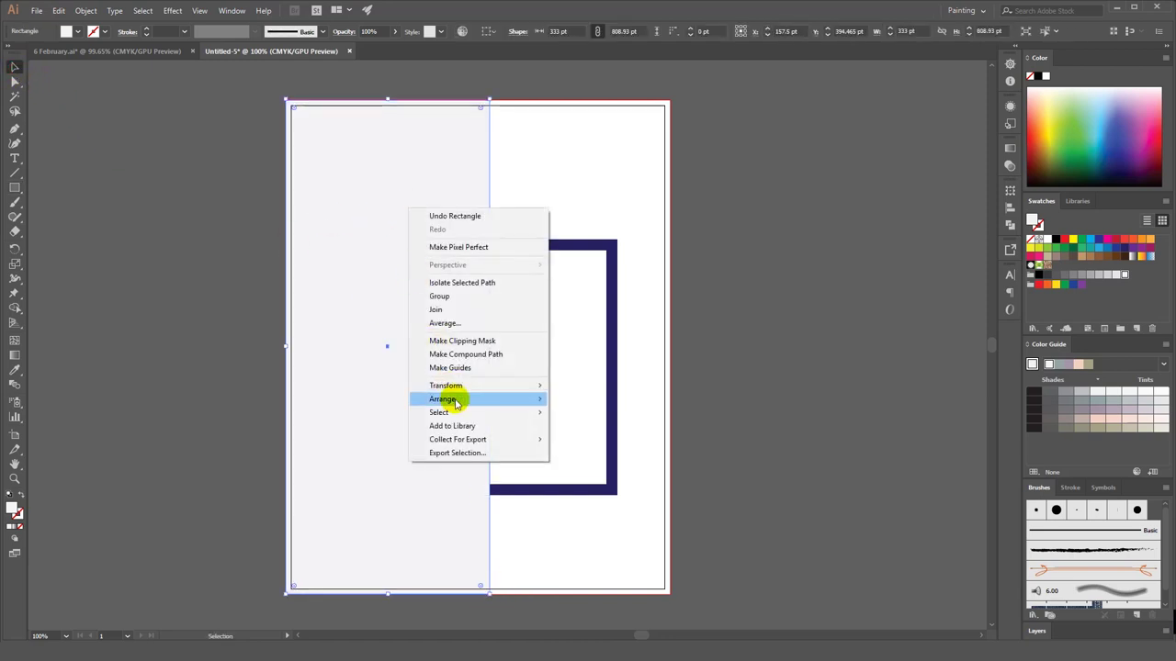
mouse_move(442, 399)
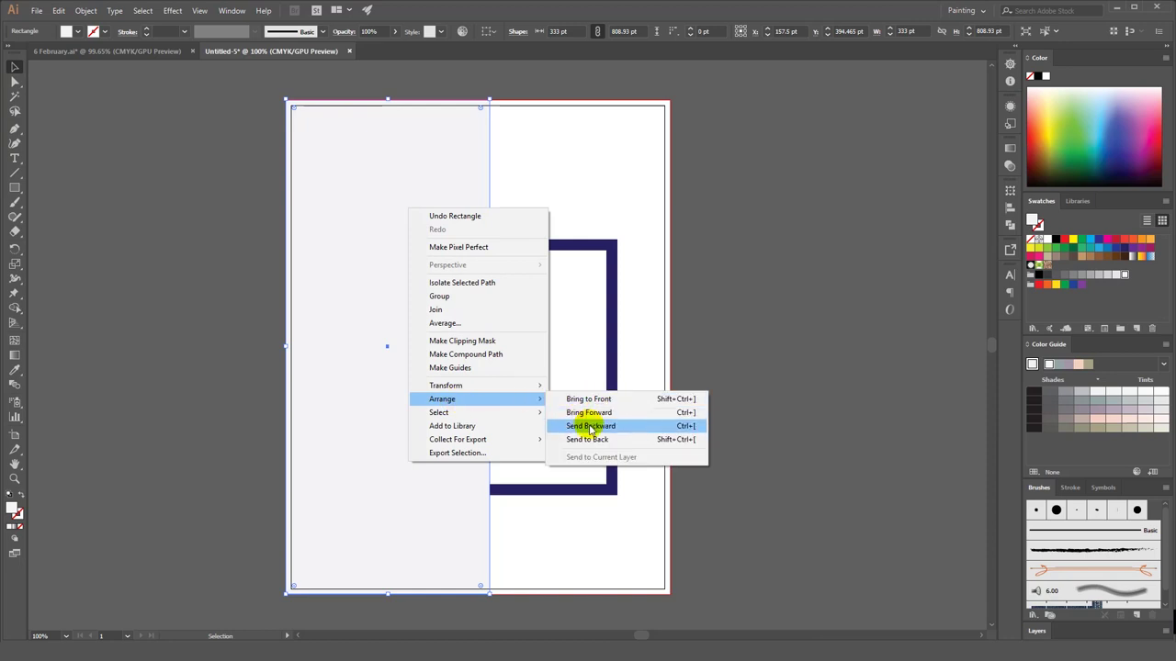
click(588, 426)
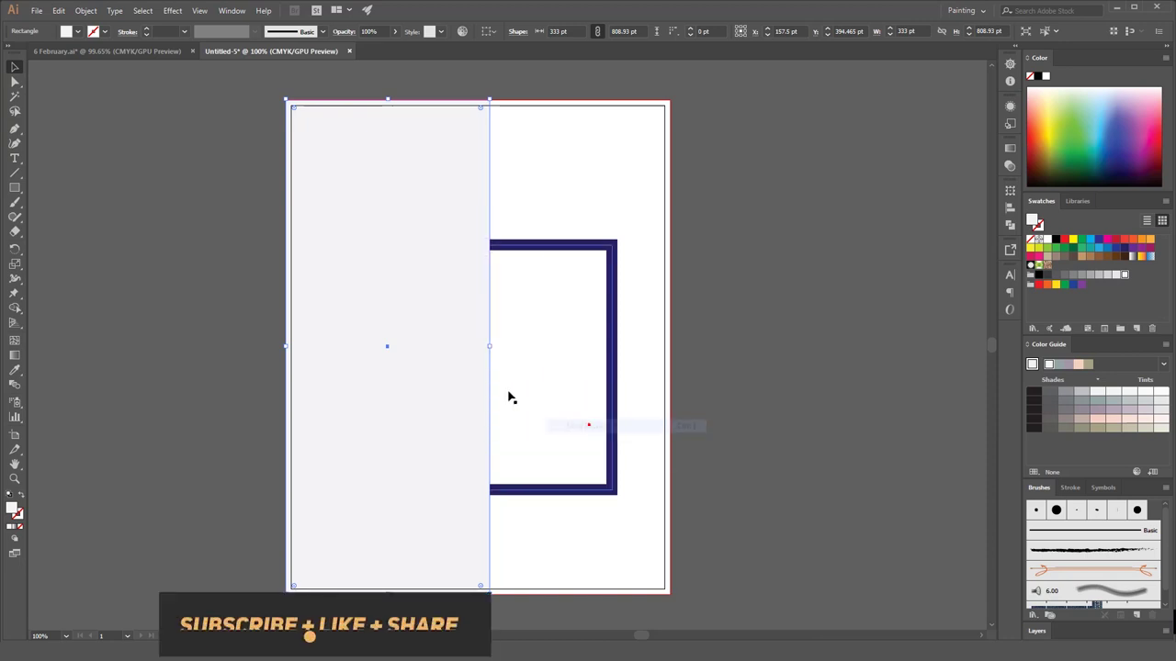
click(453, 246)
click(449, 220)
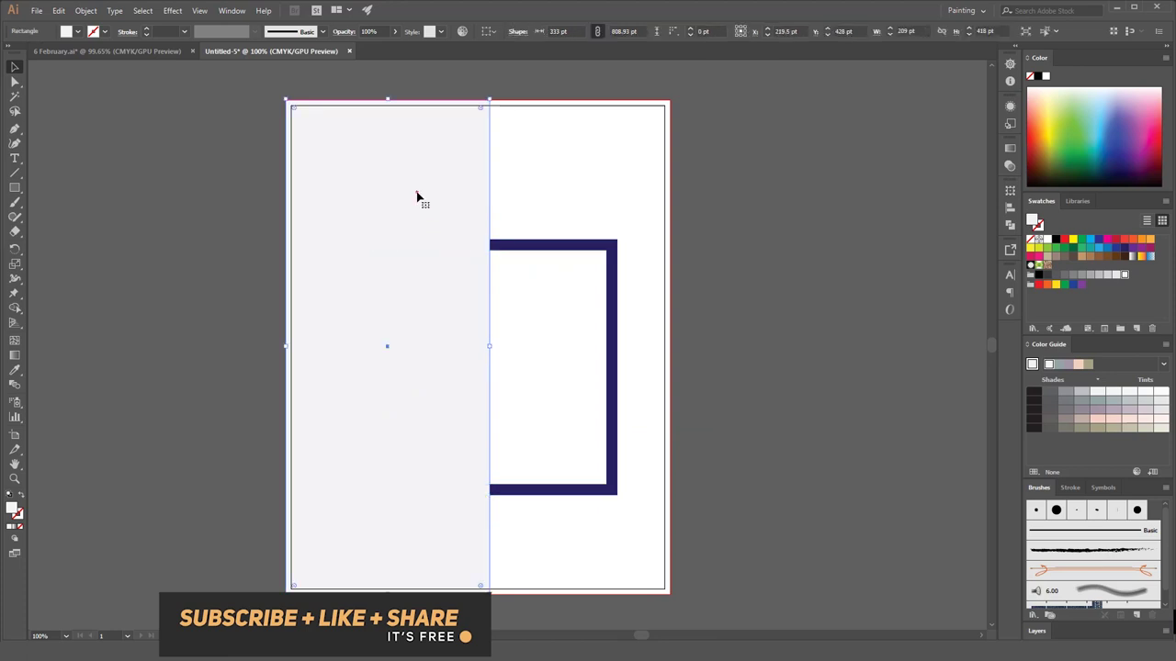
- Fill the rectangle with a 90° linear gradient of navy, middle and blue stops
click(1010, 168)
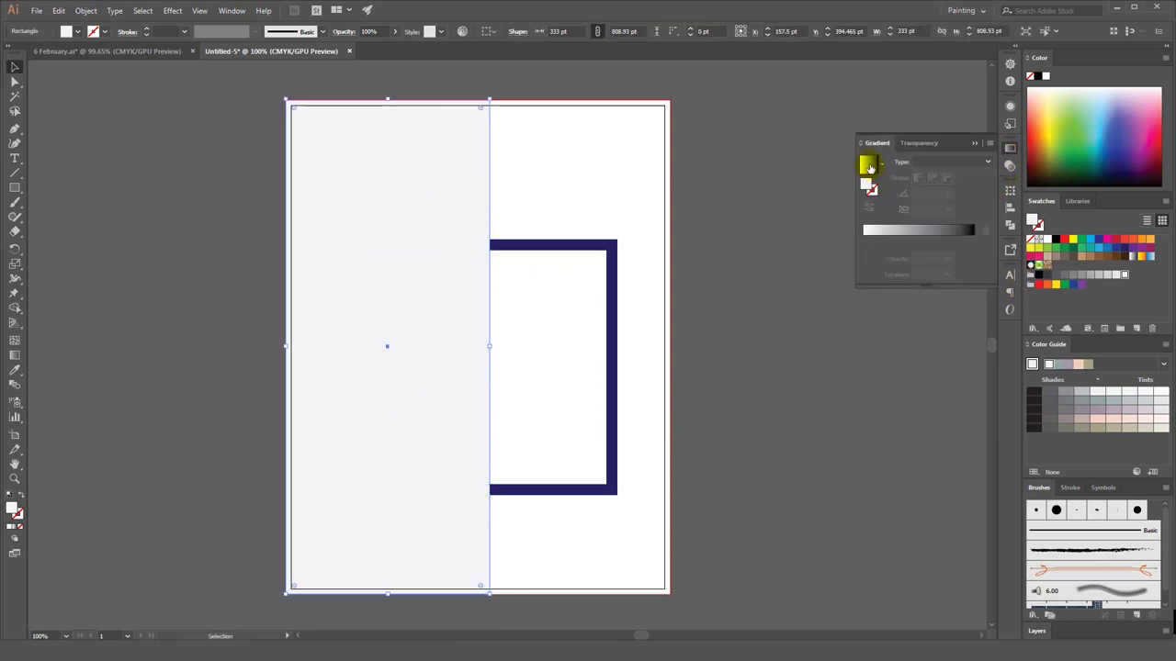
click(867, 165)
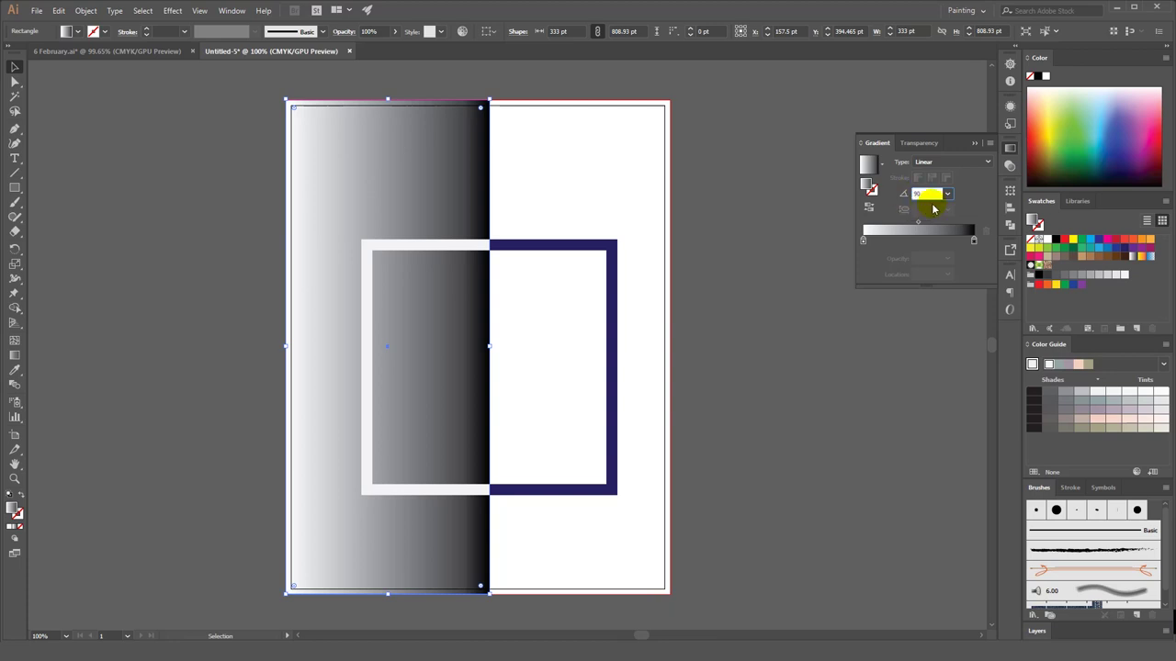
key(Return)
click(866, 237)
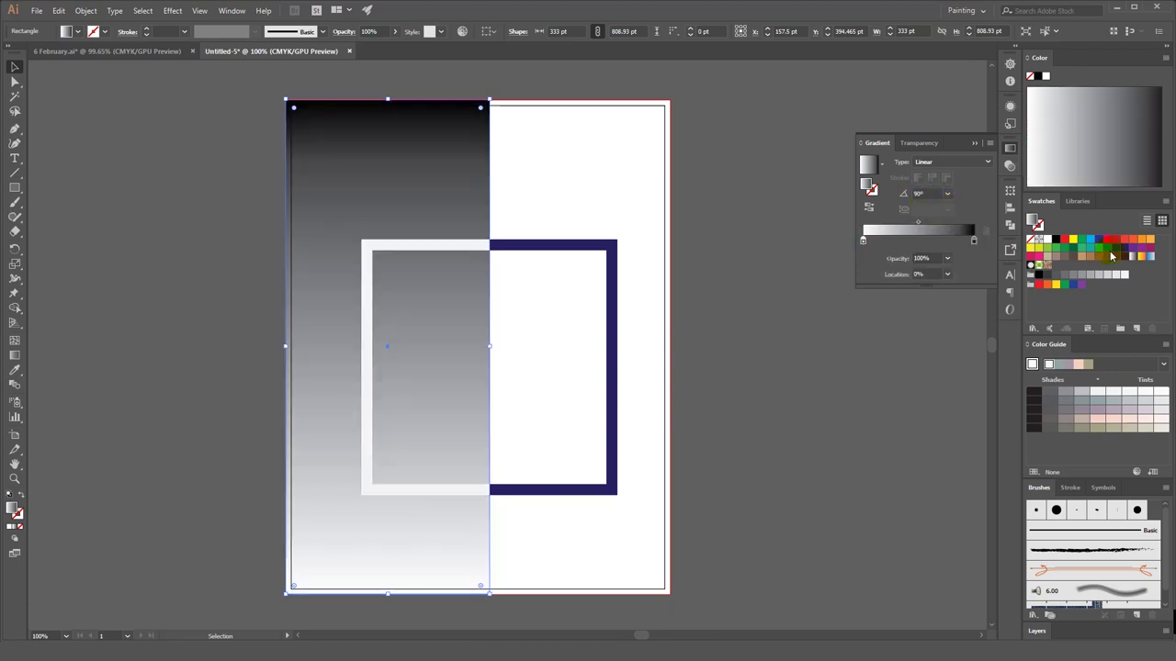
drag(1124, 248, 863, 245)
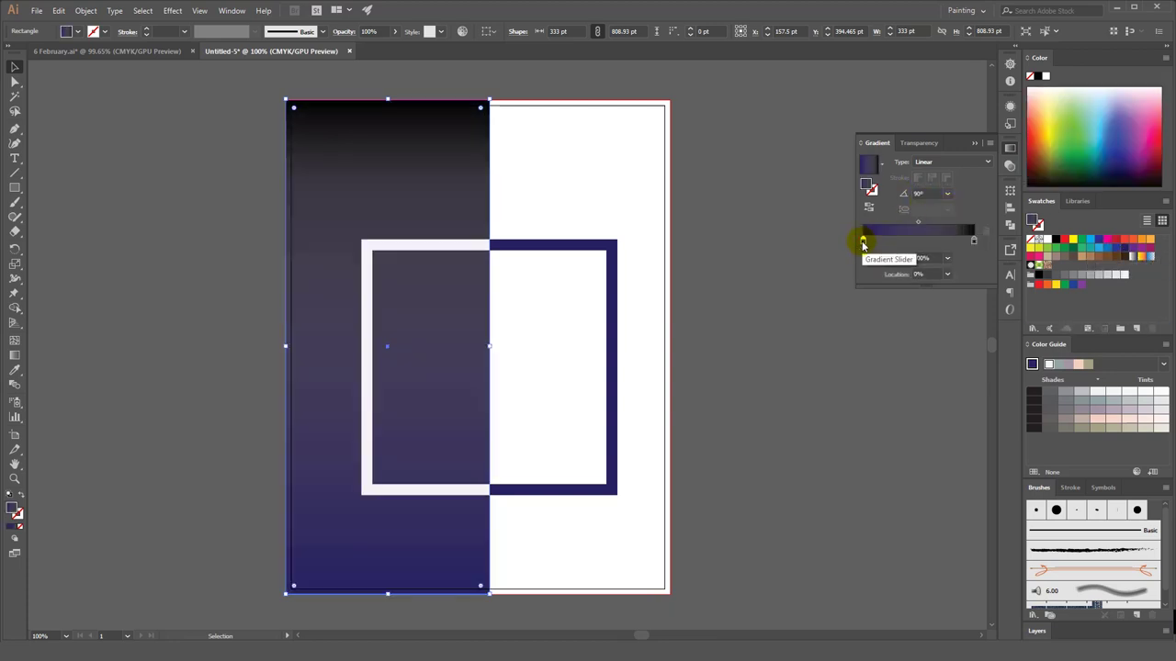
drag(1107, 248, 974, 242)
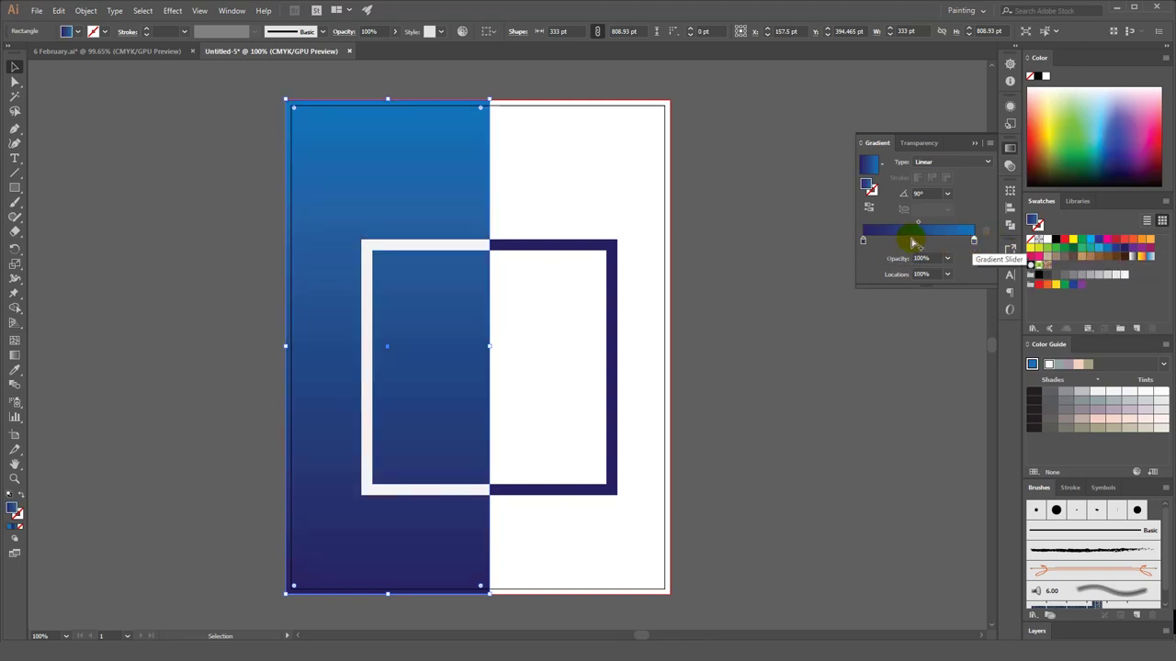
click(920, 242)
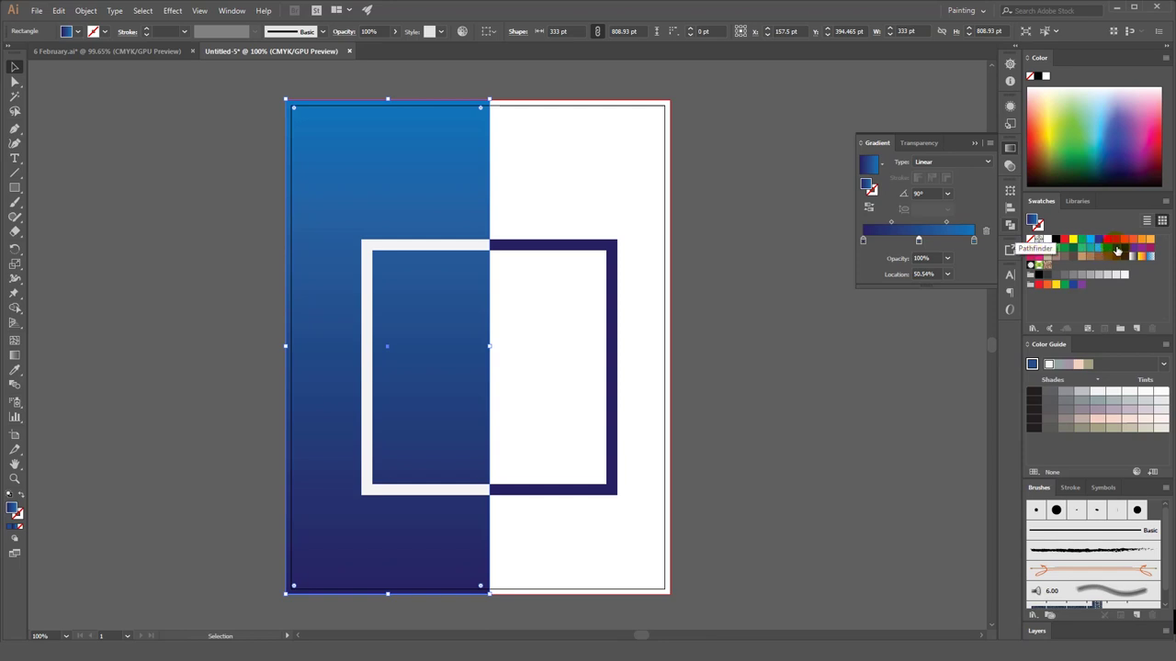
mouse_move(1117, 248)
mouse_down()
mouse_move(905, 248)
mouse_move(919, 242)
mouse_up()
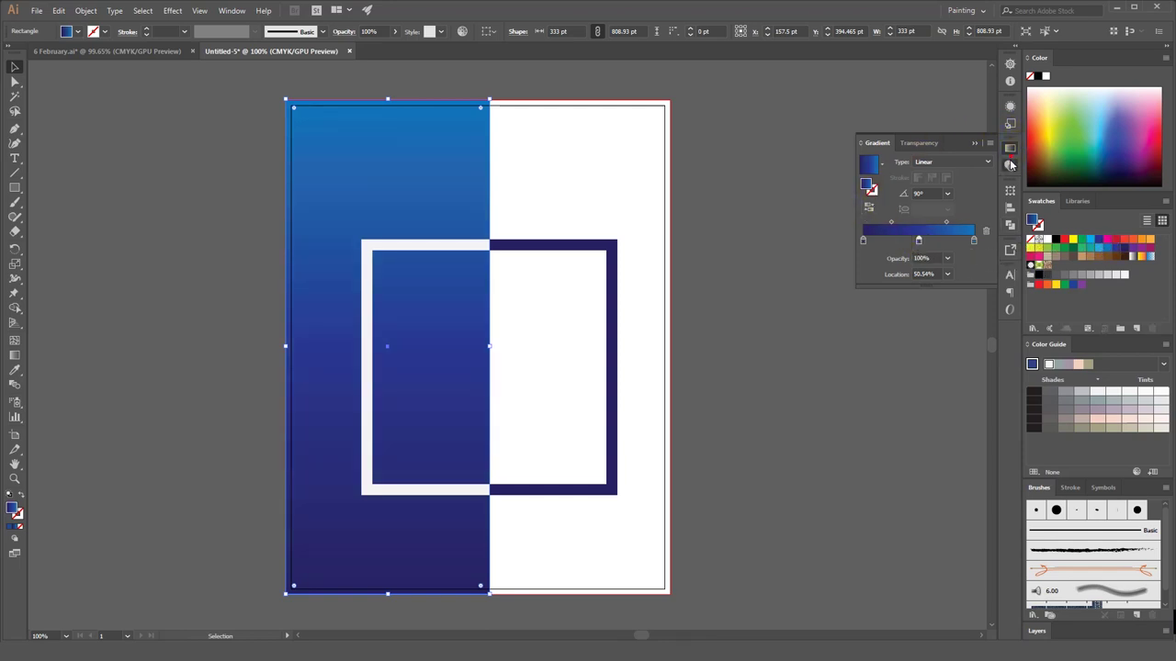
- Set the gradient's blend mode to Multiply and nudge the frame squares slightly up
click(1011, 163)
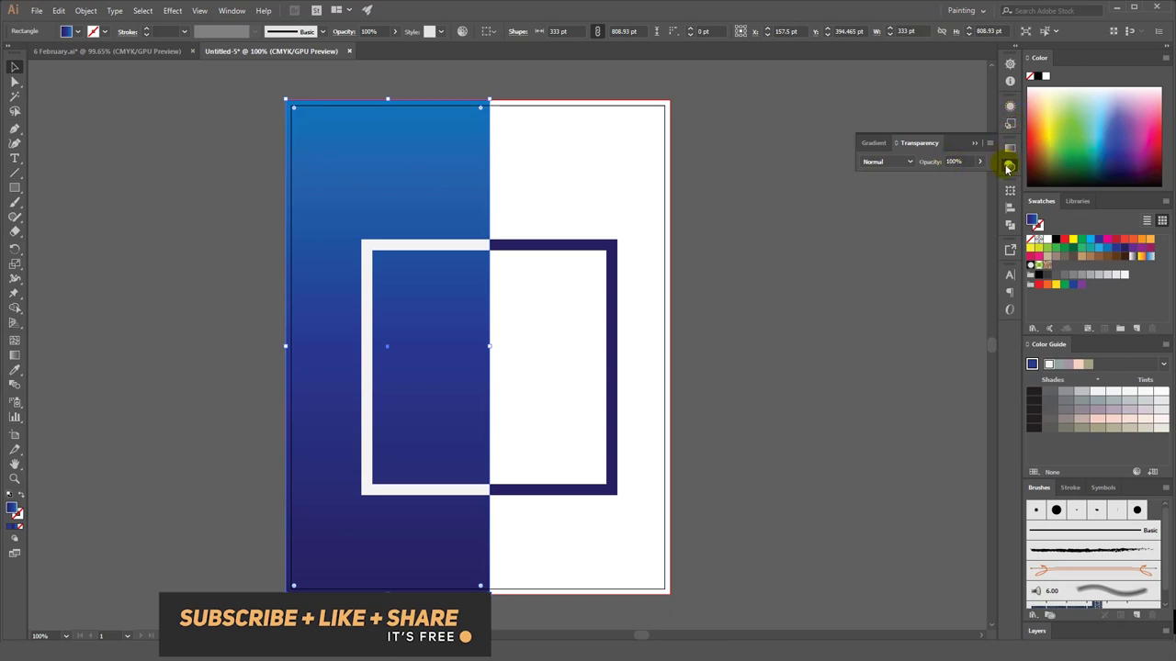
click(909, 162)
click(886, 208)
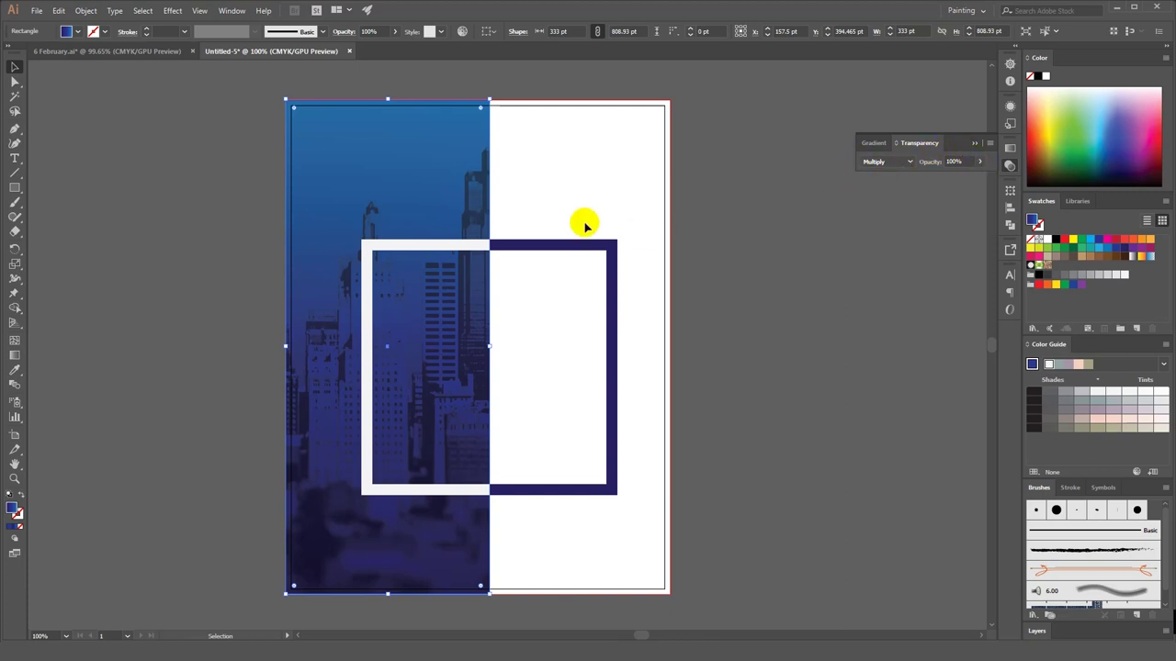
click(105, 224)
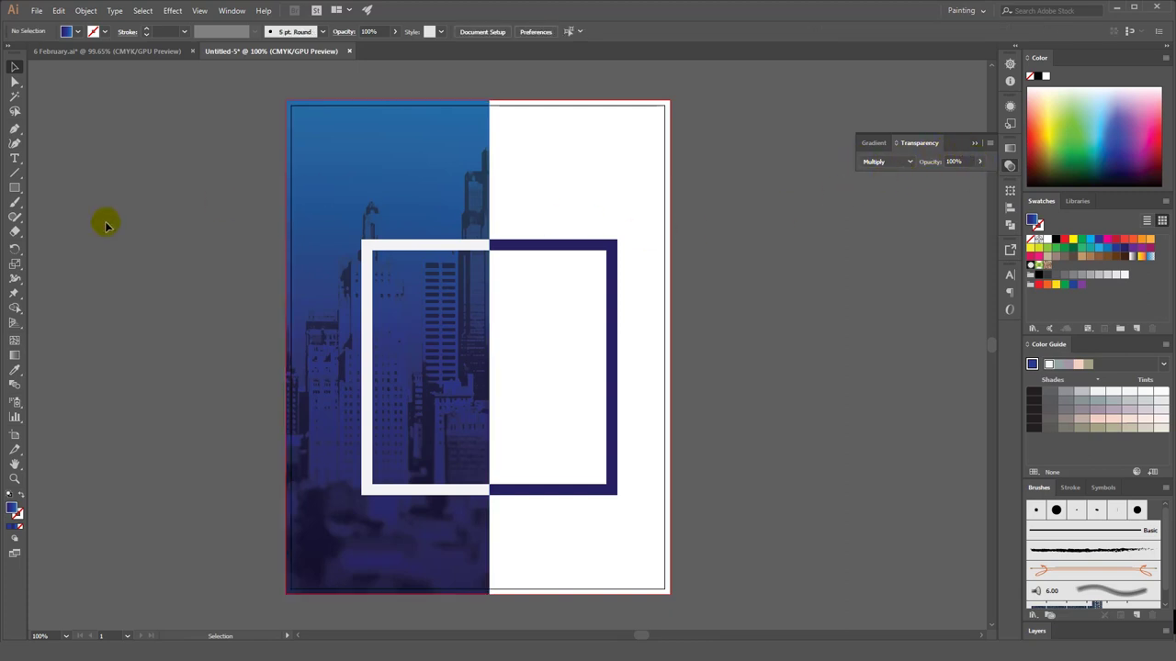
click(457, 252)
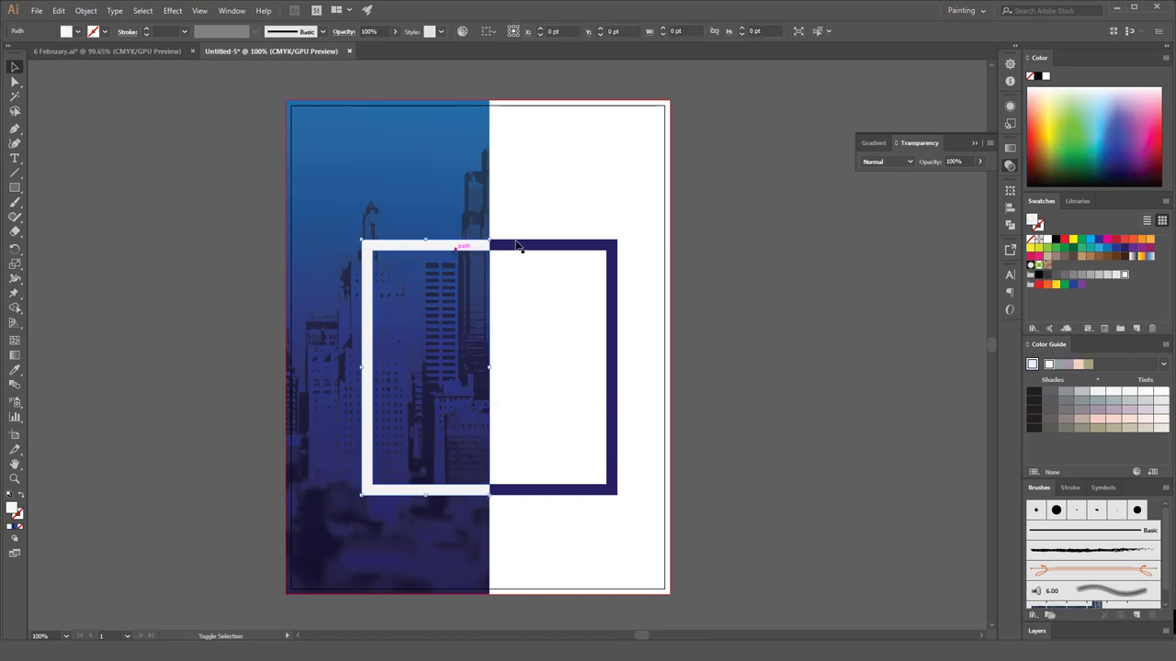
drag(536, 248, 533, 242)
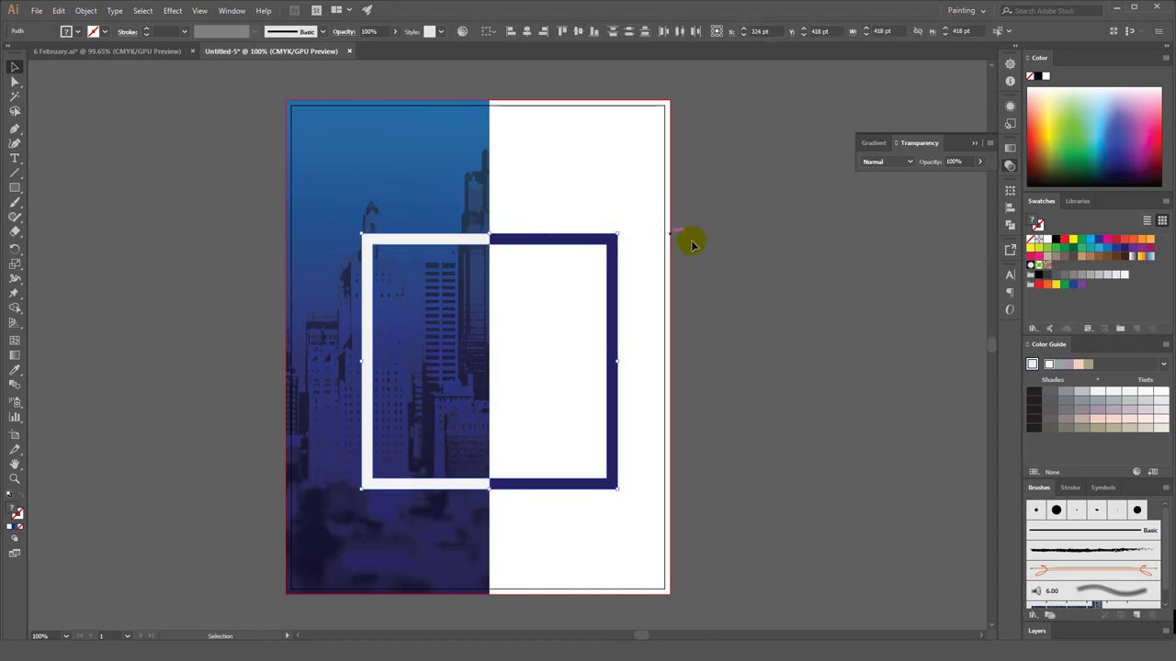
click(747, 270)
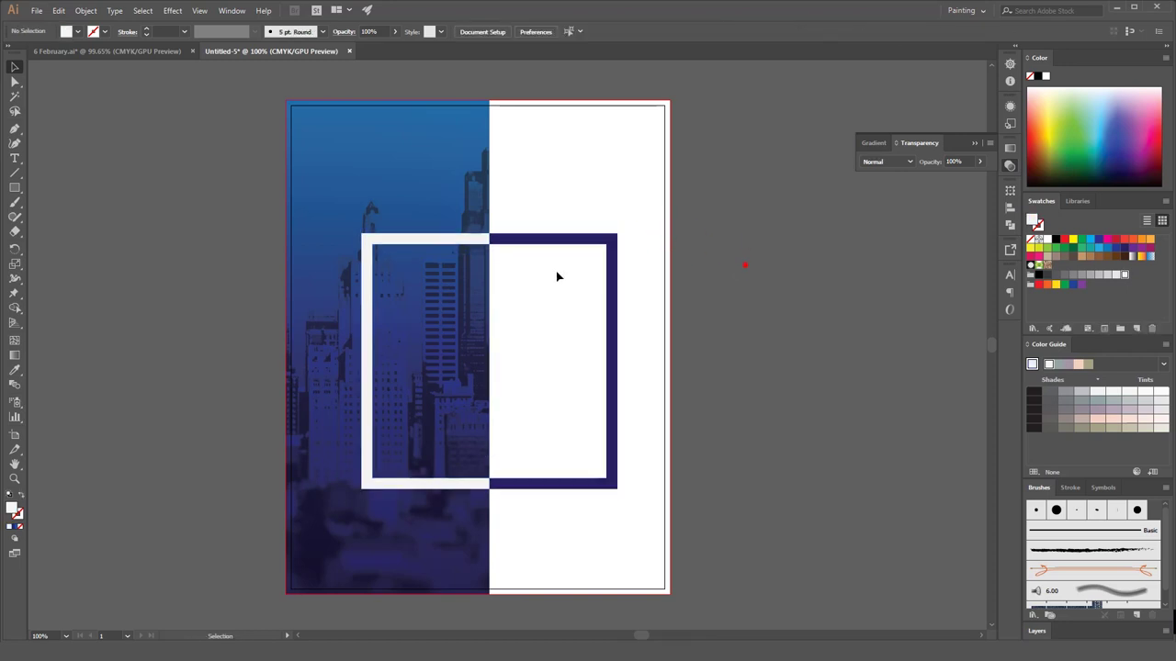
click(16, 161)
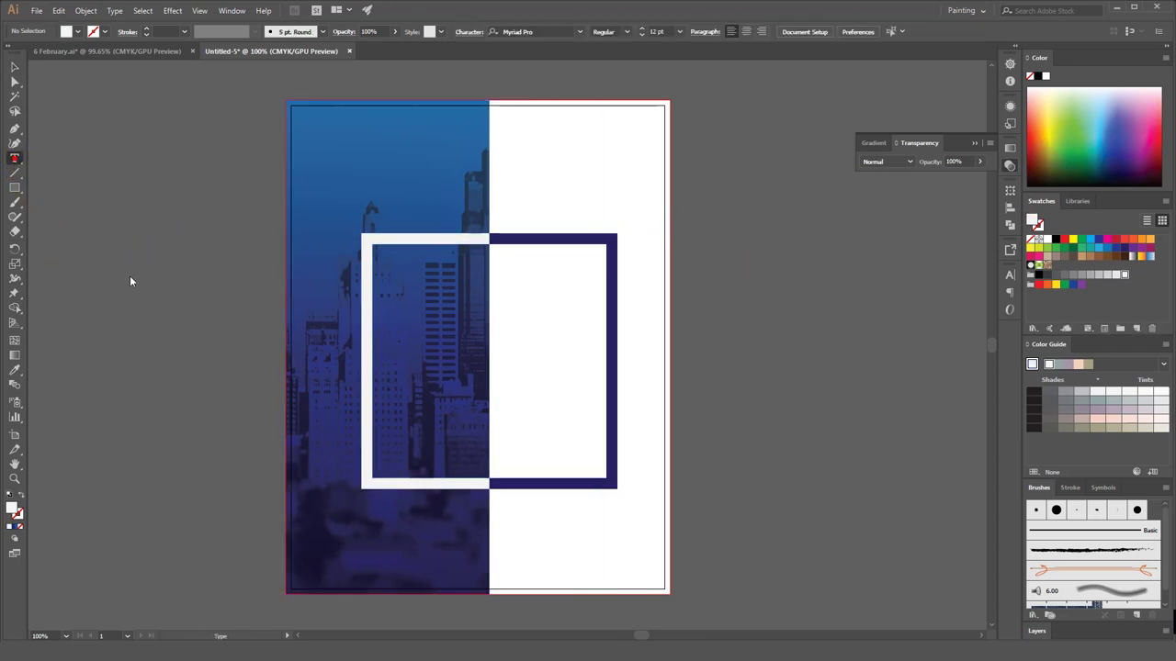
click(691, 405)
text(www.yourcompan)
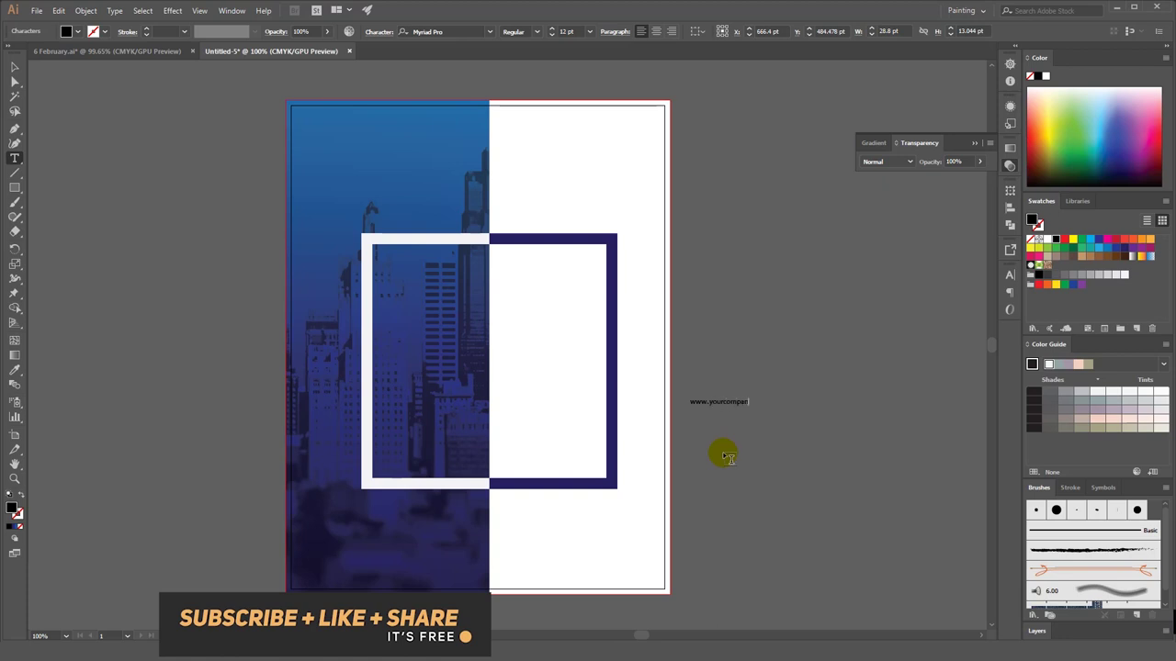
text(y.com)
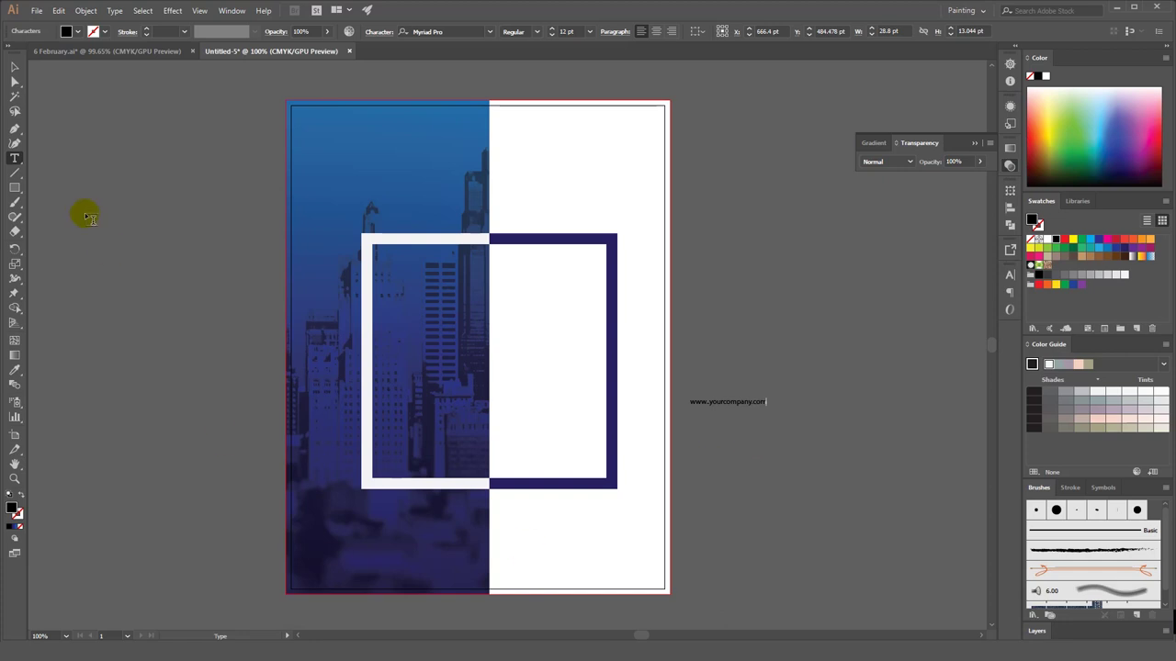
click(15, 67)
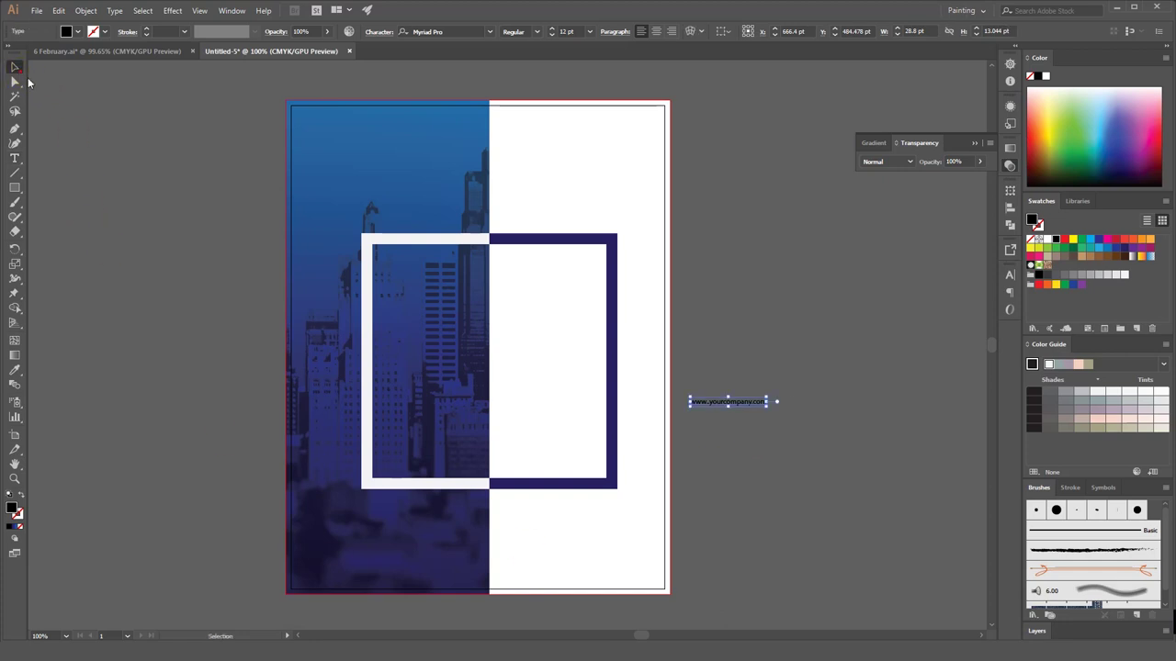
click(592, 33)
click(597, 192)
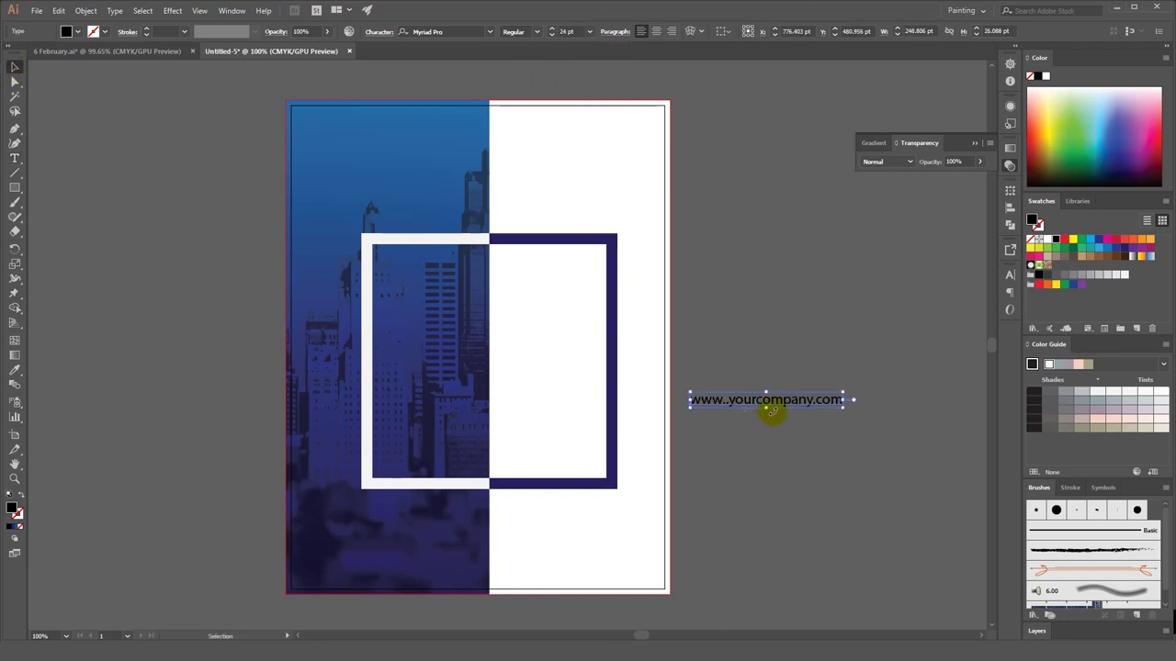
drag(770, 413, 414, 563)
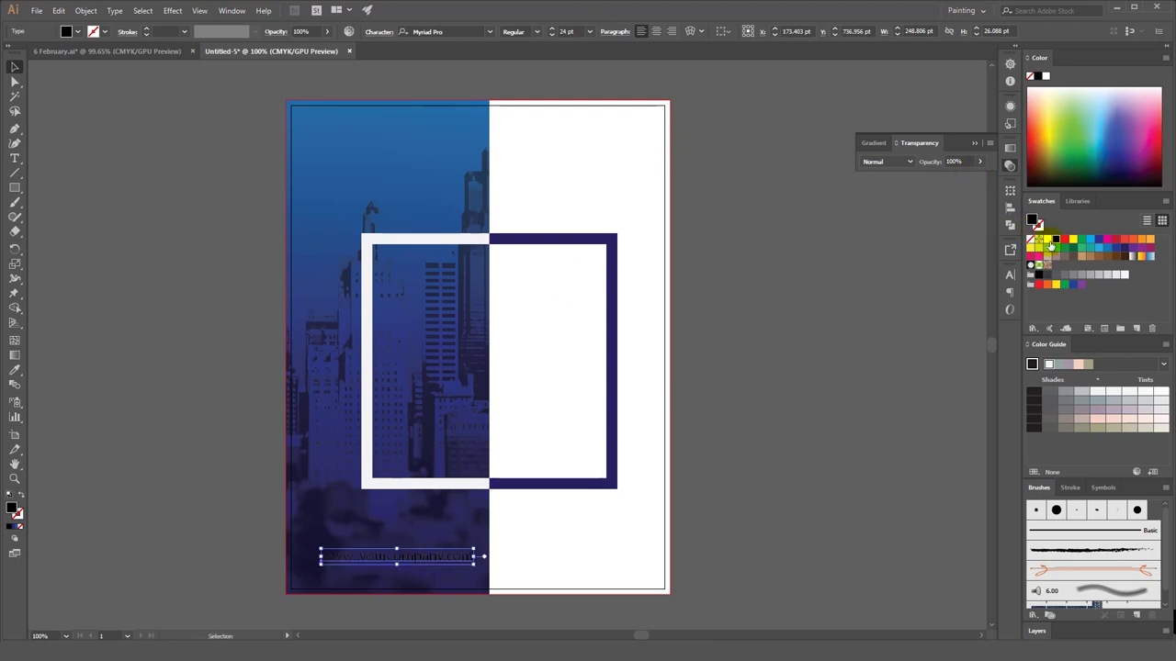
click(1047, 240)
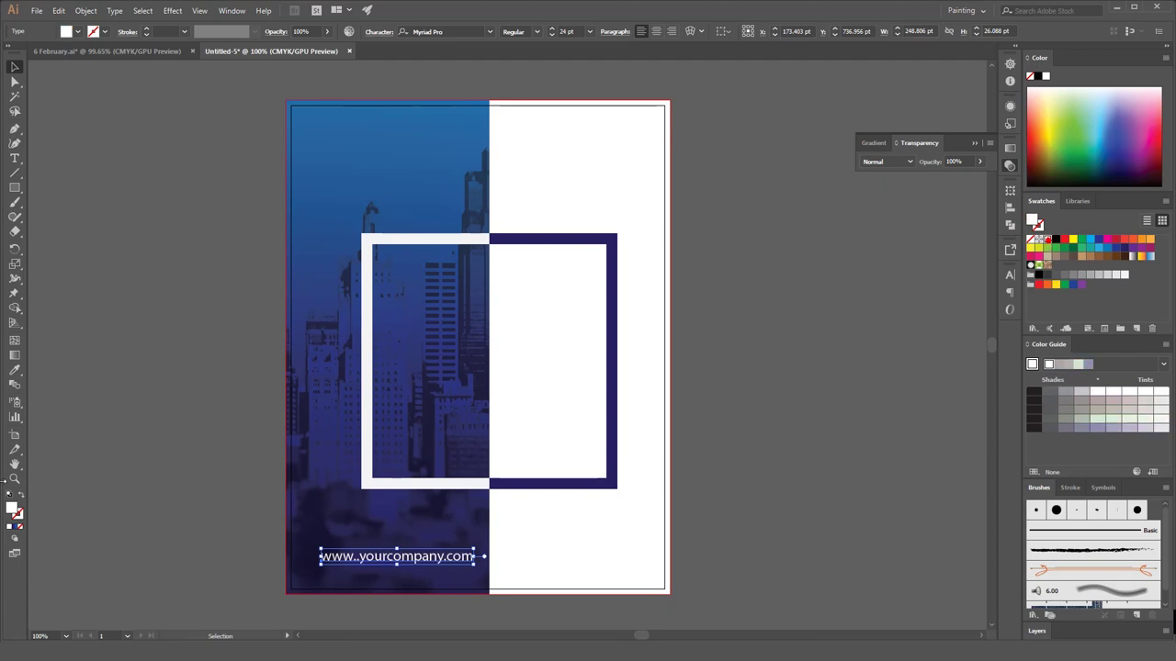
click(14, 158)
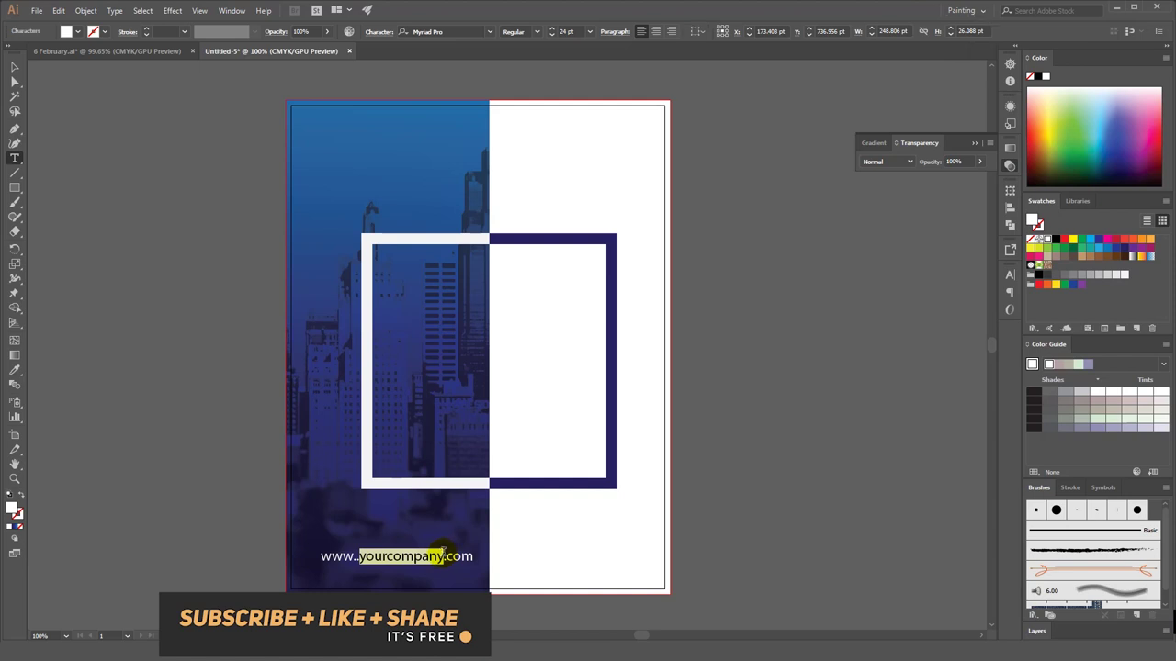
click(1146, 241)
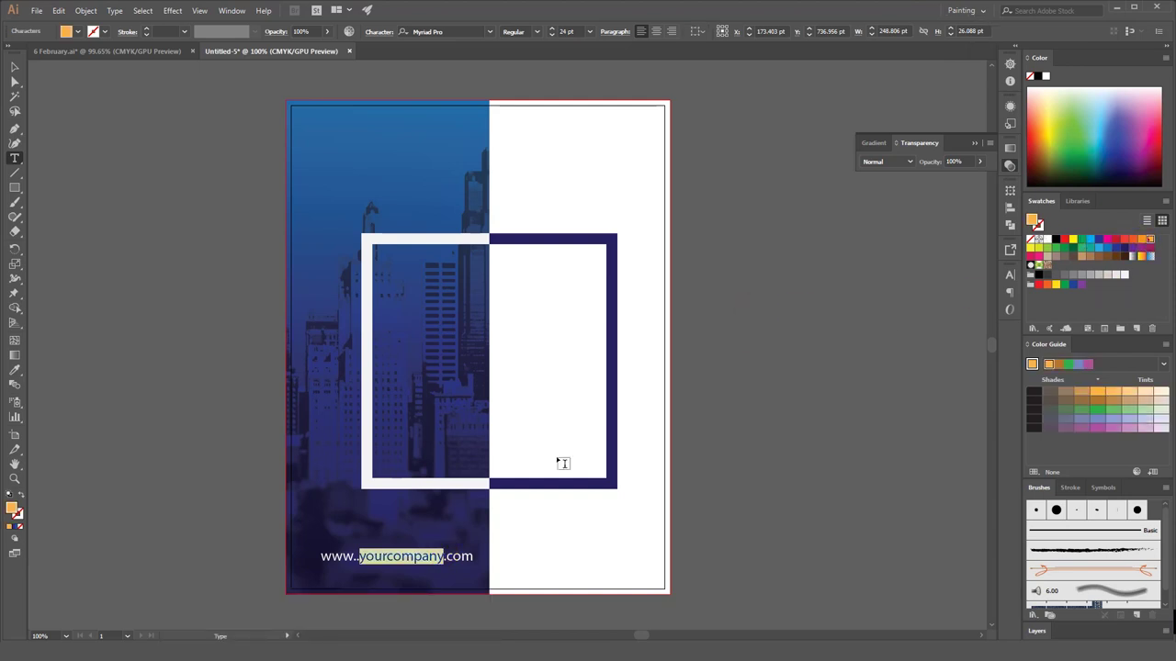
click(343, 551)
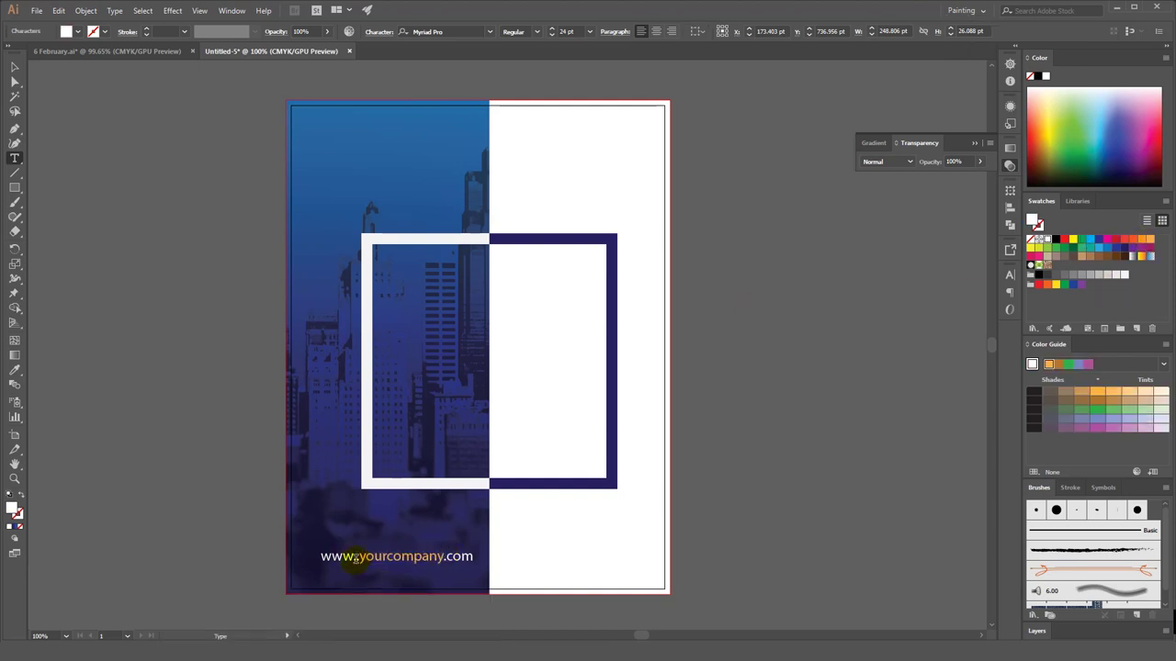
key(BackSpace)
text(.)
click(14, 66)
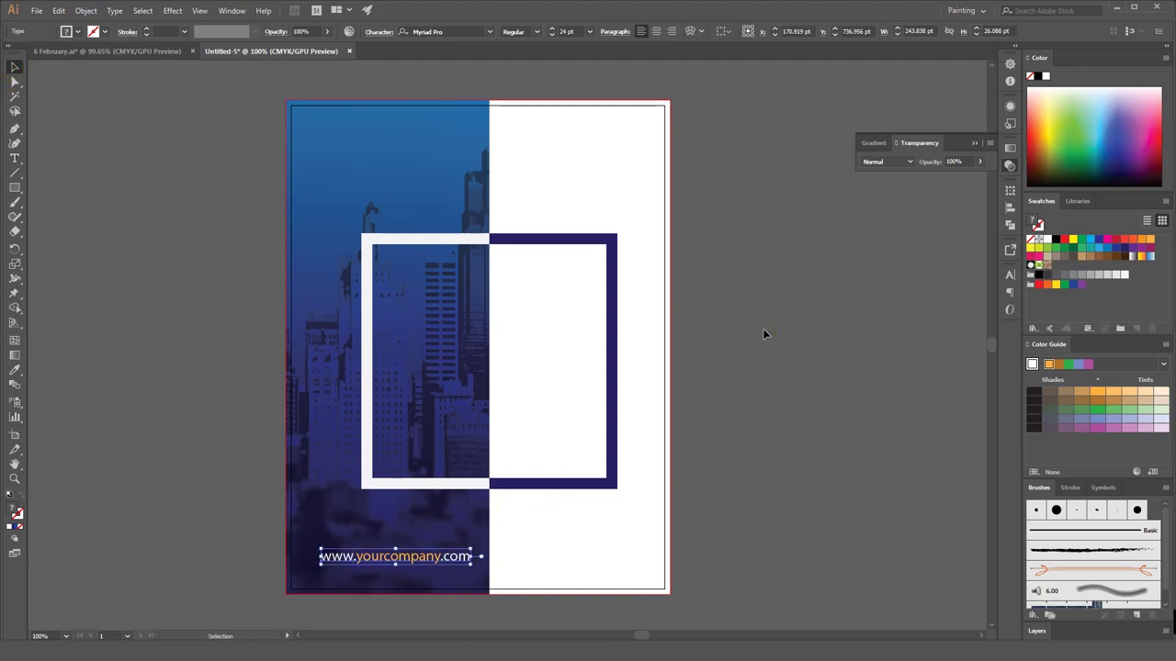
click(762, 334)
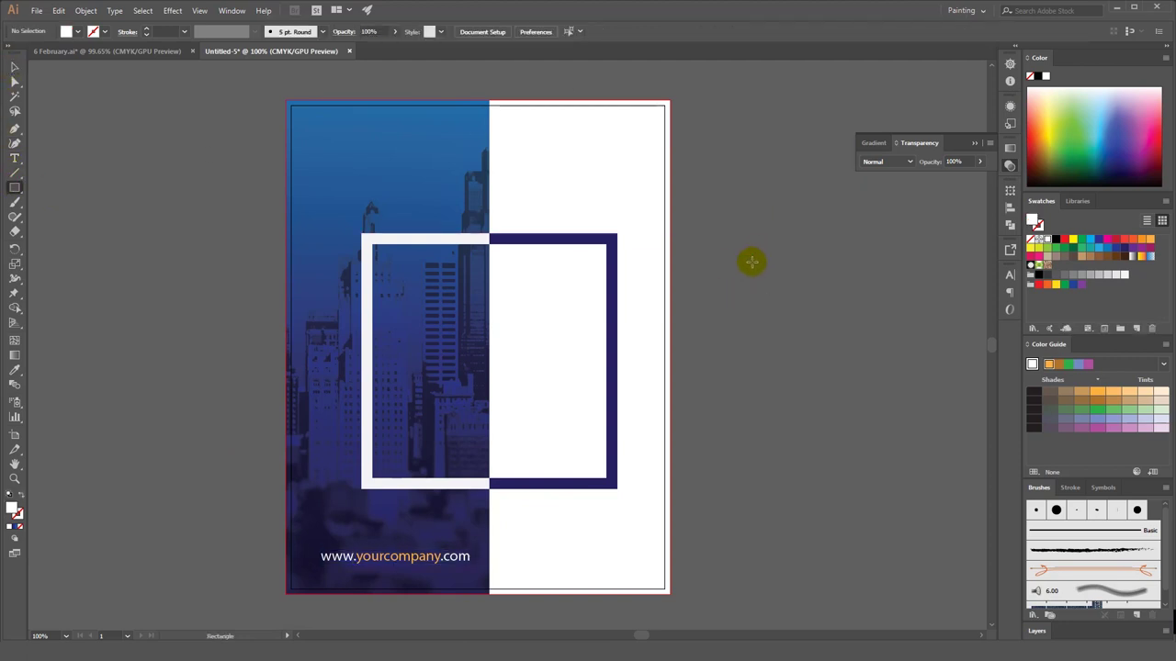
- Type three stacked text lines, CORPORATE, BROCHURE and design, beside the cover page
click(13, 158)
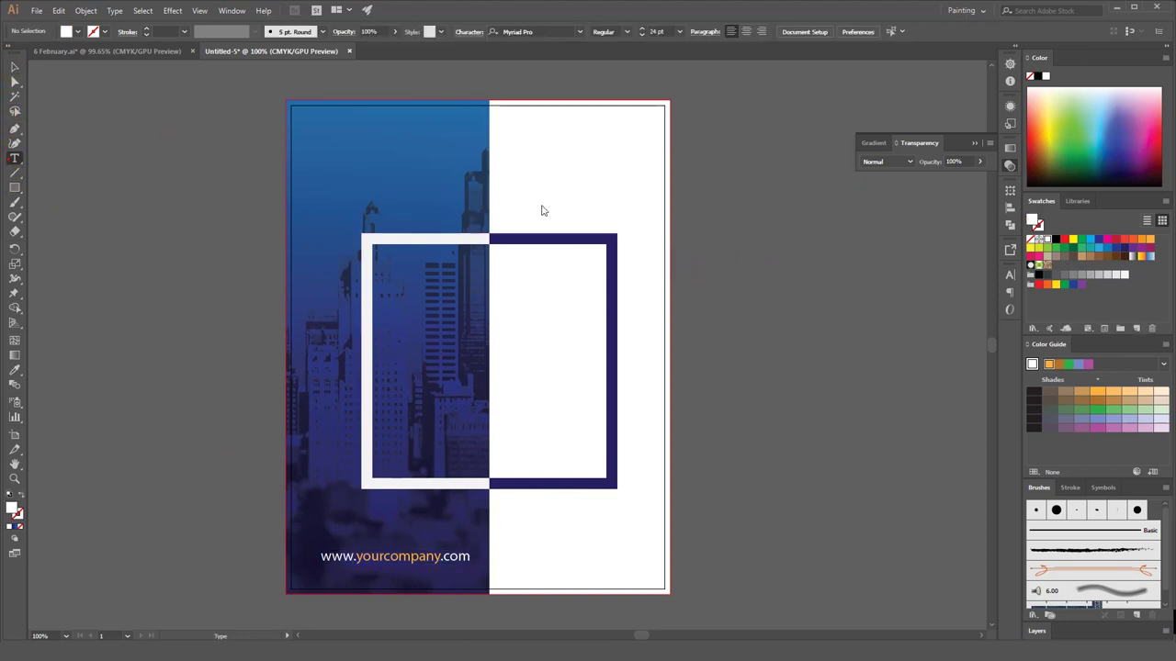
click(697, 313)
text(CORPORATE)
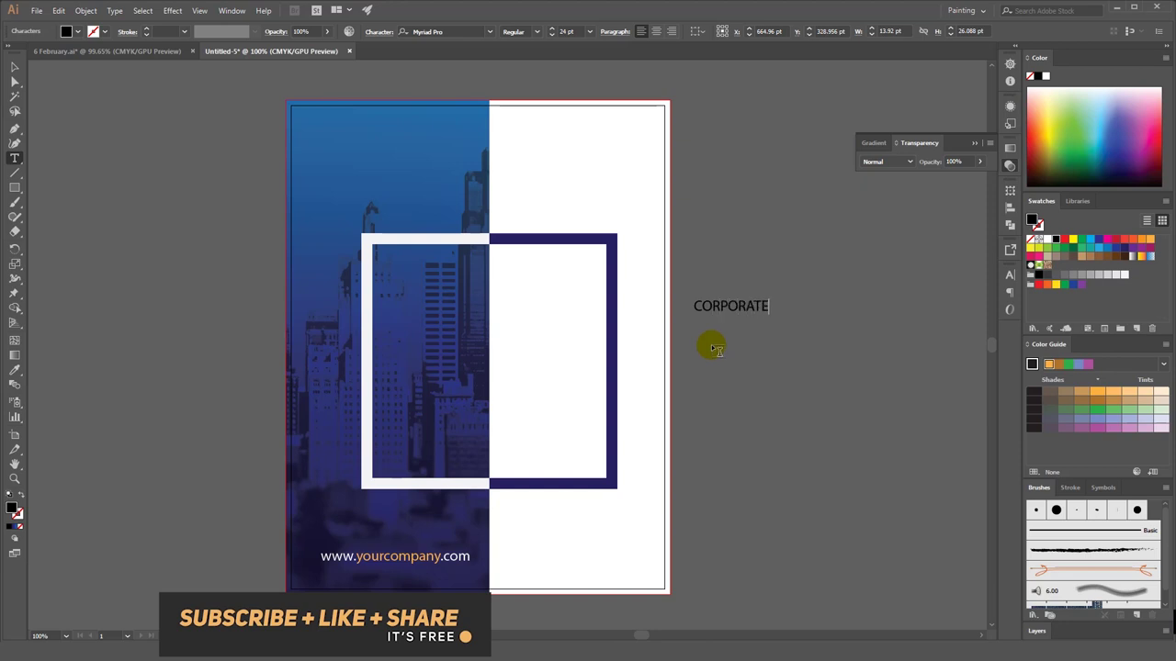
click(709, 360)
text(BROCHURE)
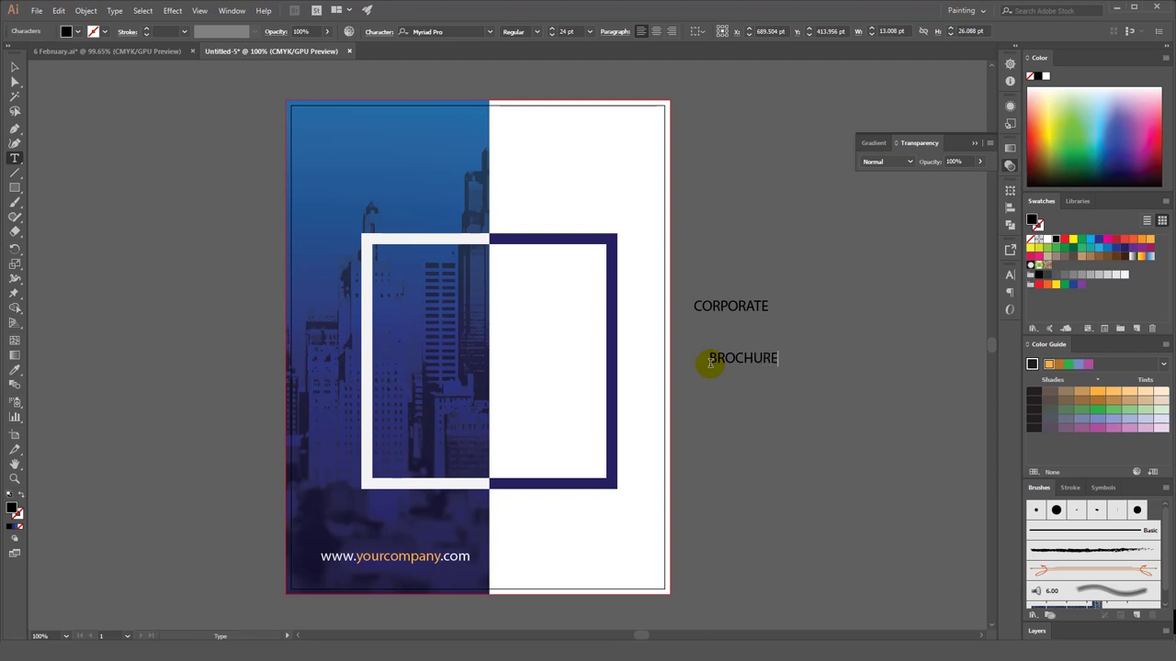
click(723, 397)
key(BackSpace)
text(design)
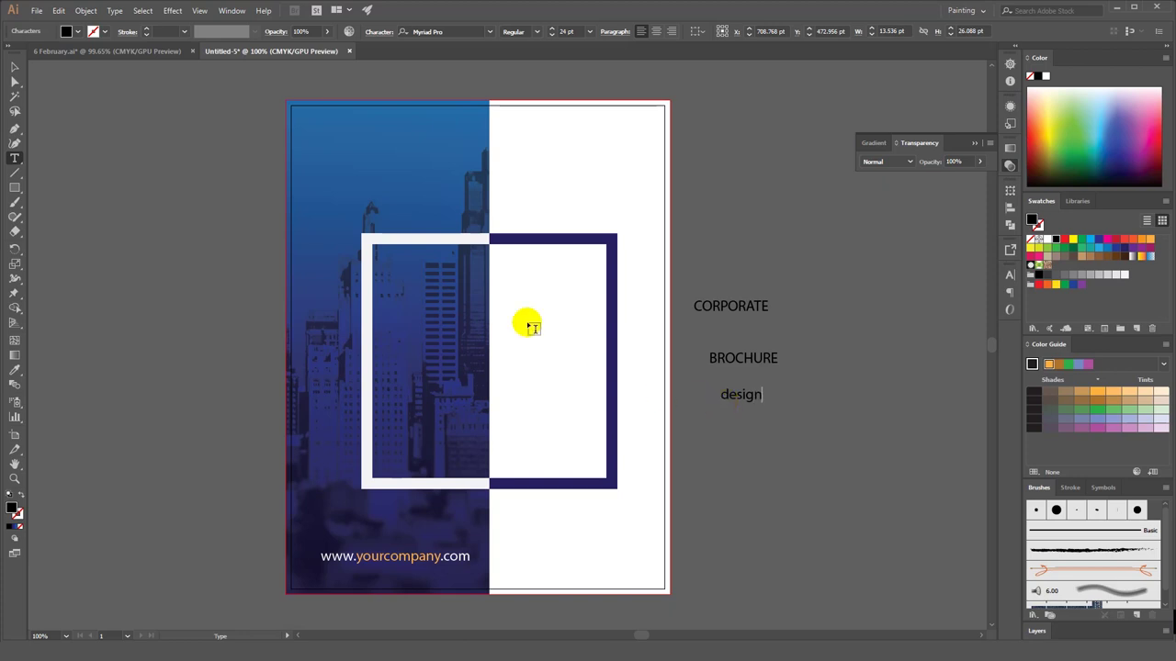
click(14, 66)
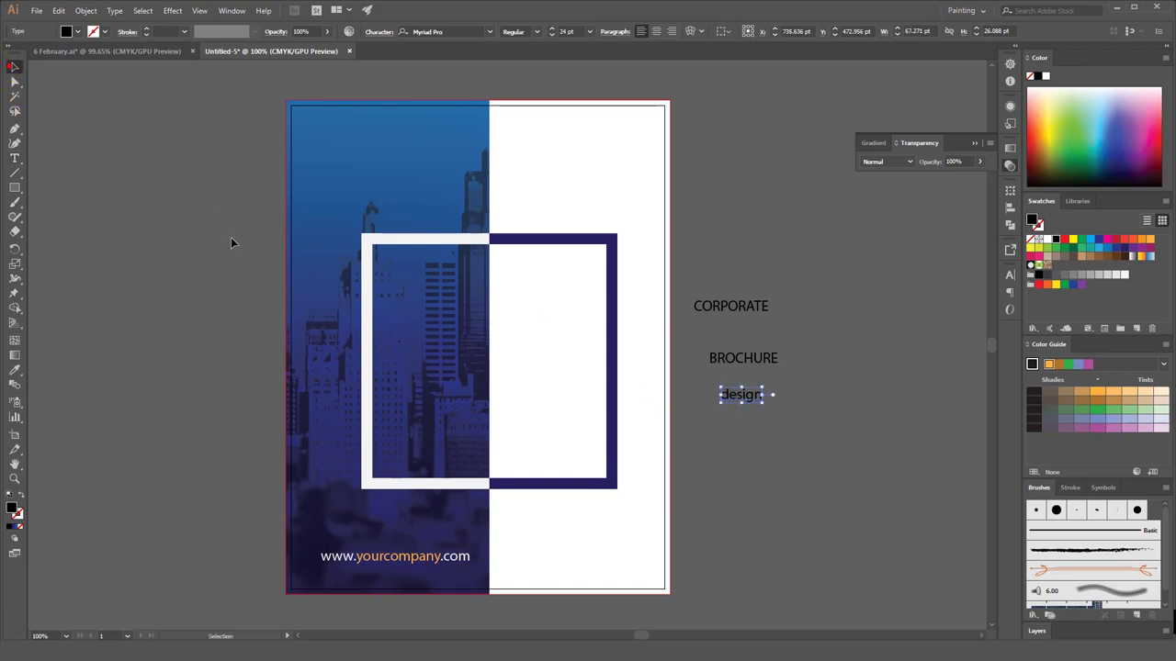
- Draw a white-filled rectangle over the right side of the navy frame
click(15, 188)
drag(532, 318, 654, 410)
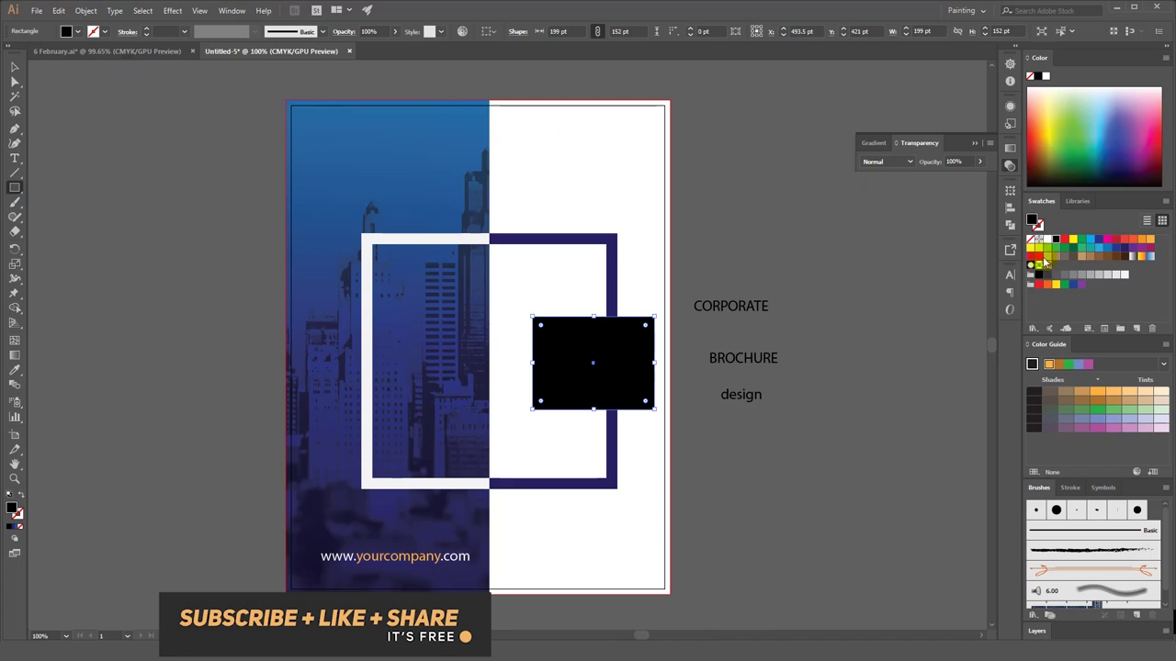
click(1040, 241)
click(15, 66)
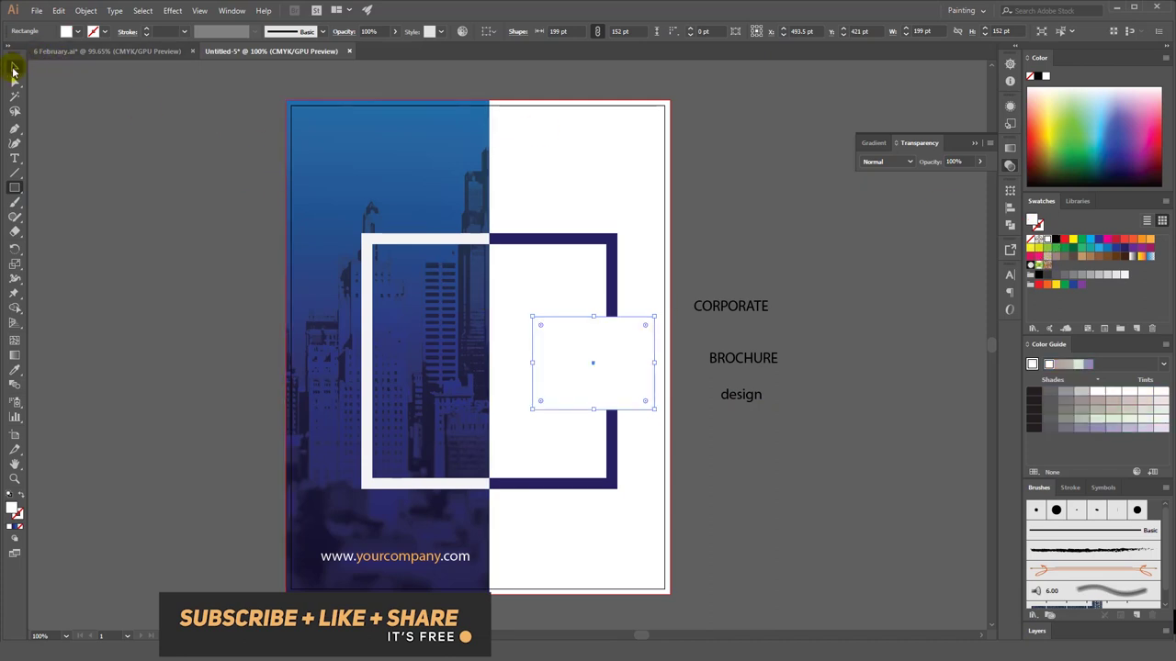
- Move CORPORATE onto the white box and bring both title words in front of it
drag(715, 306, 597, 329)
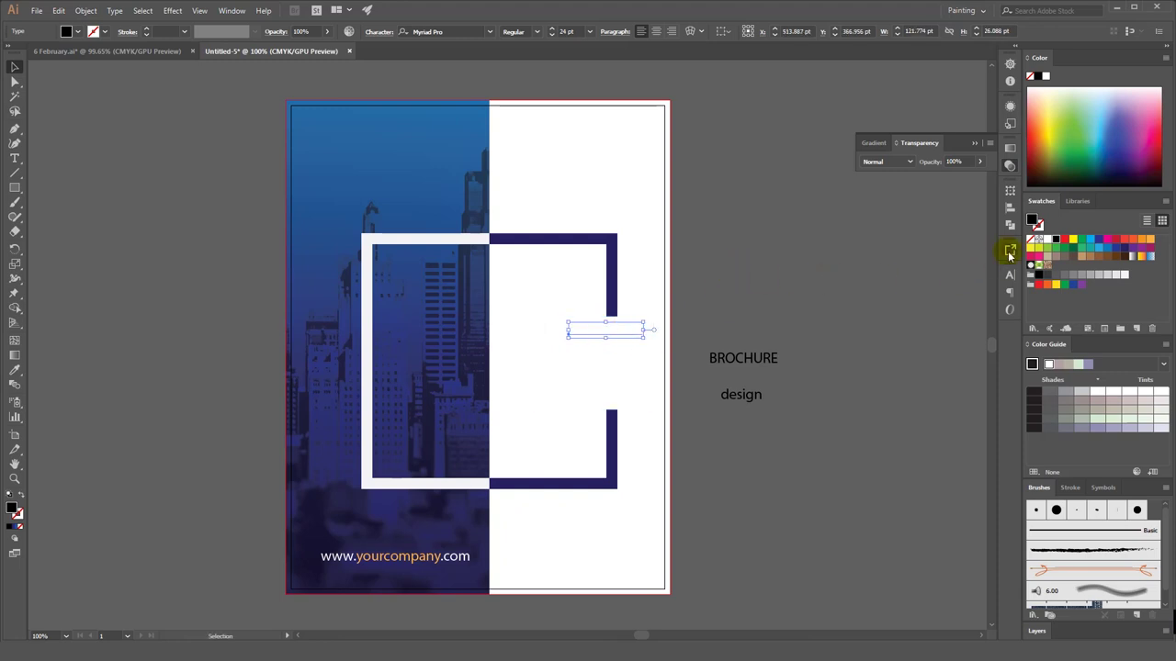
right_click(613, 326)
click(840, 499)
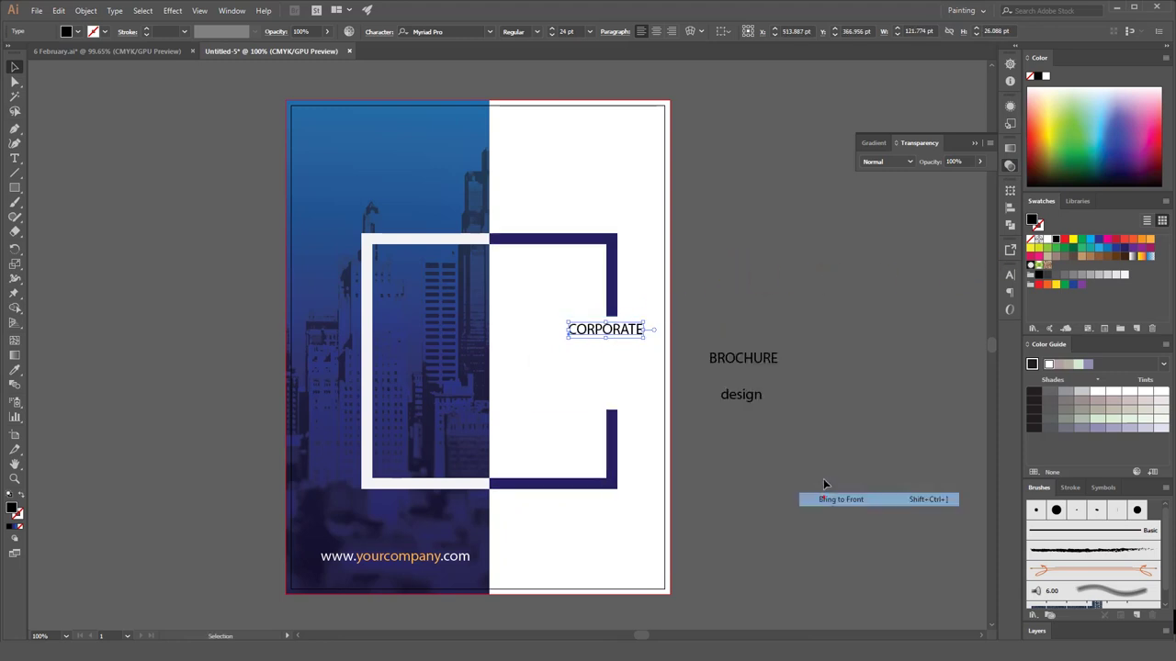
click(749, 370)
right_click(749, 370)
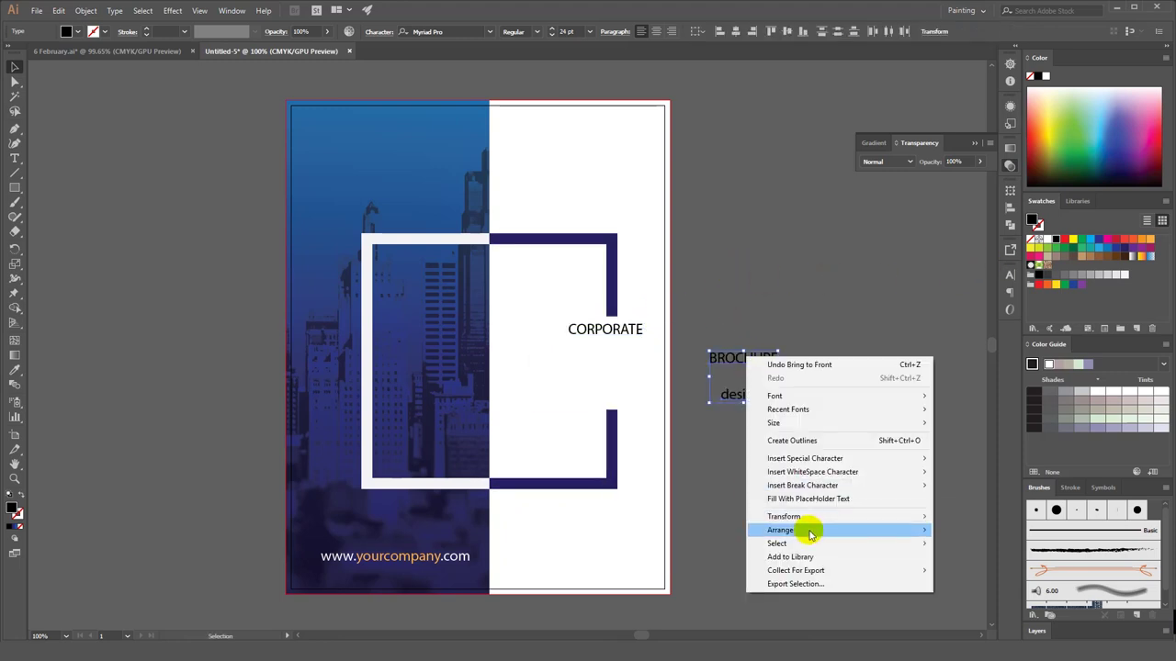
click(960, 530)
- Place BROCHURE at 24 pt below CORPORATE, leaving a gap between them
click(825, 505)
drag(740, 360, 604, 357)
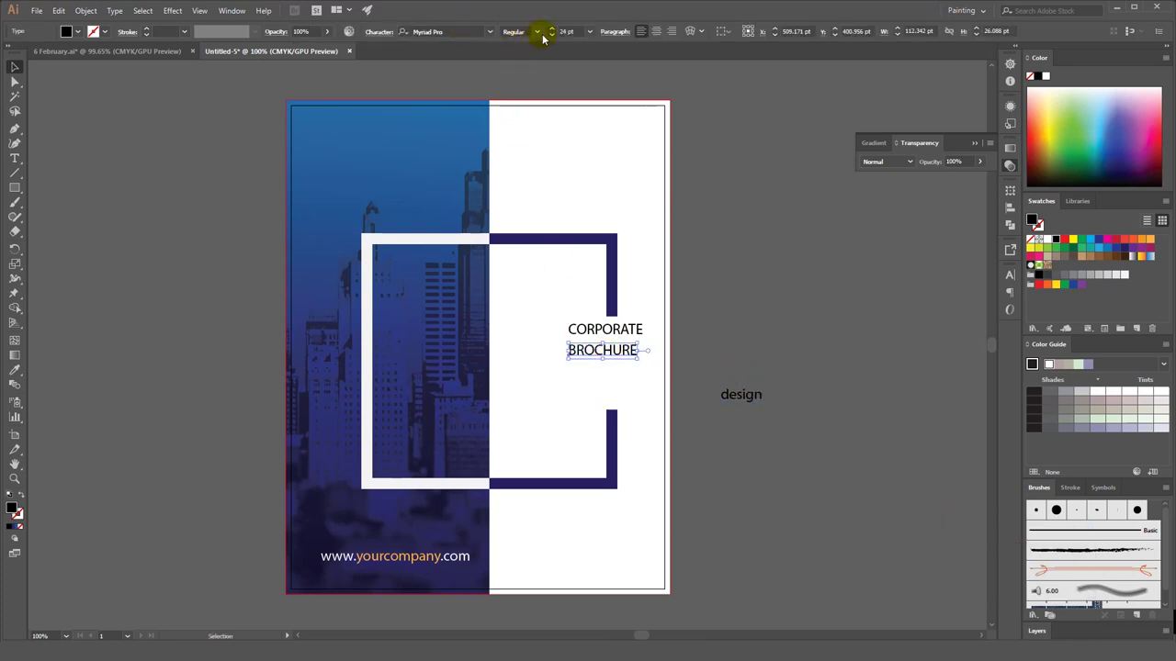
click(552, 29)
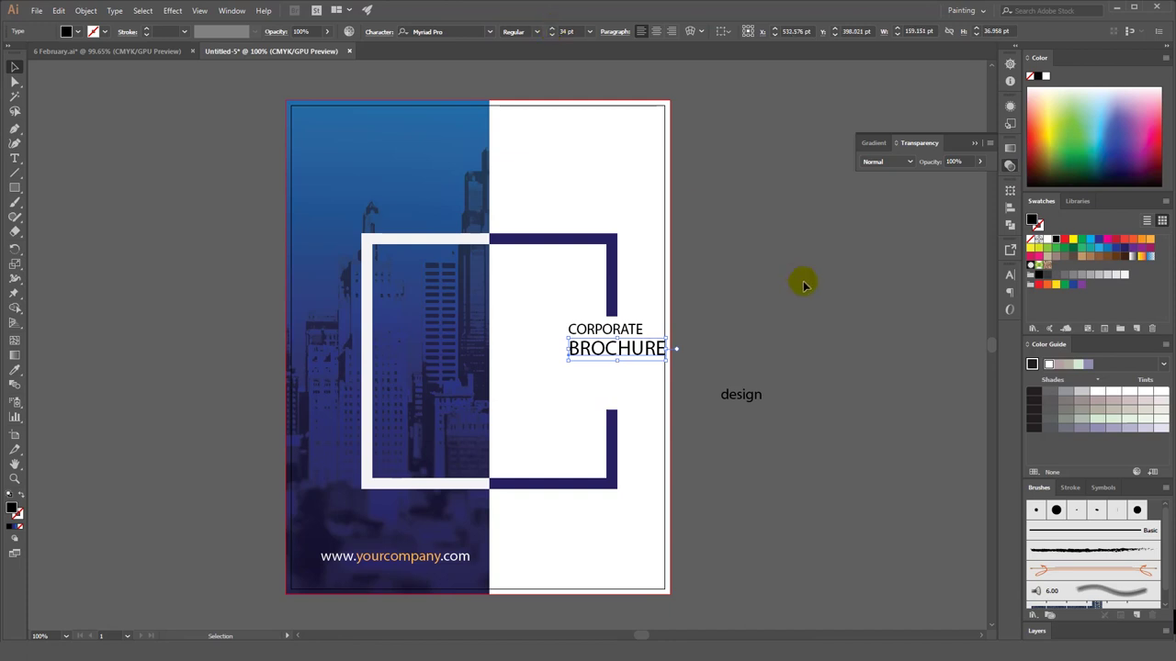
click(589, 32)
click(606, 195)
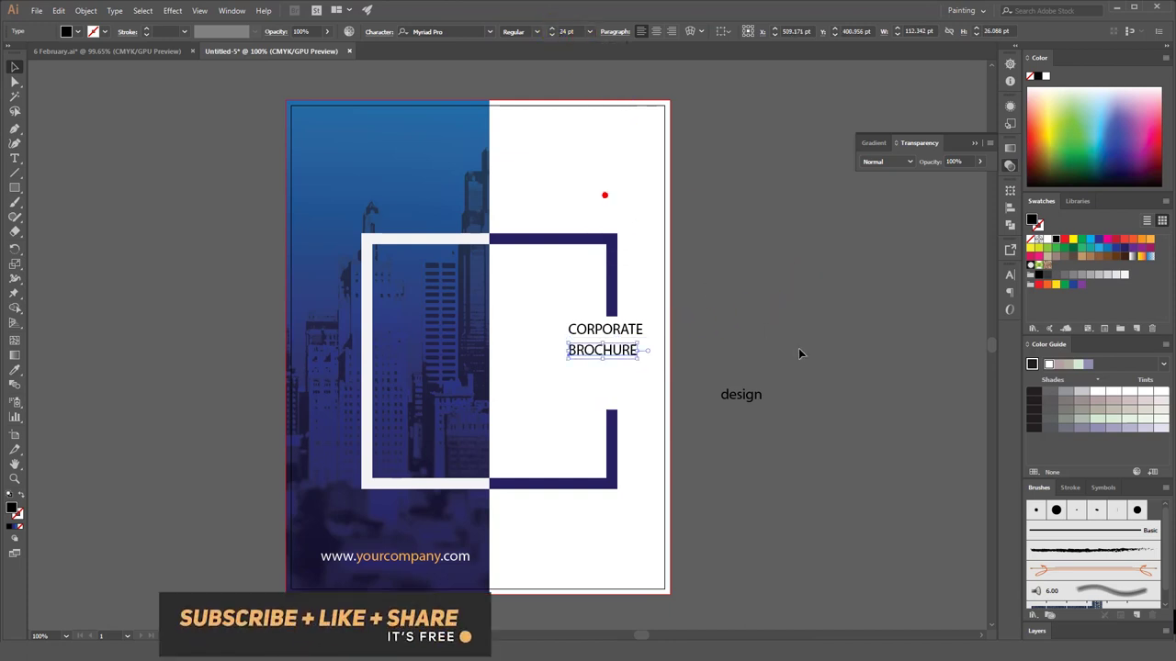
click(800, 353)
drag(622, 345, 623, 395)
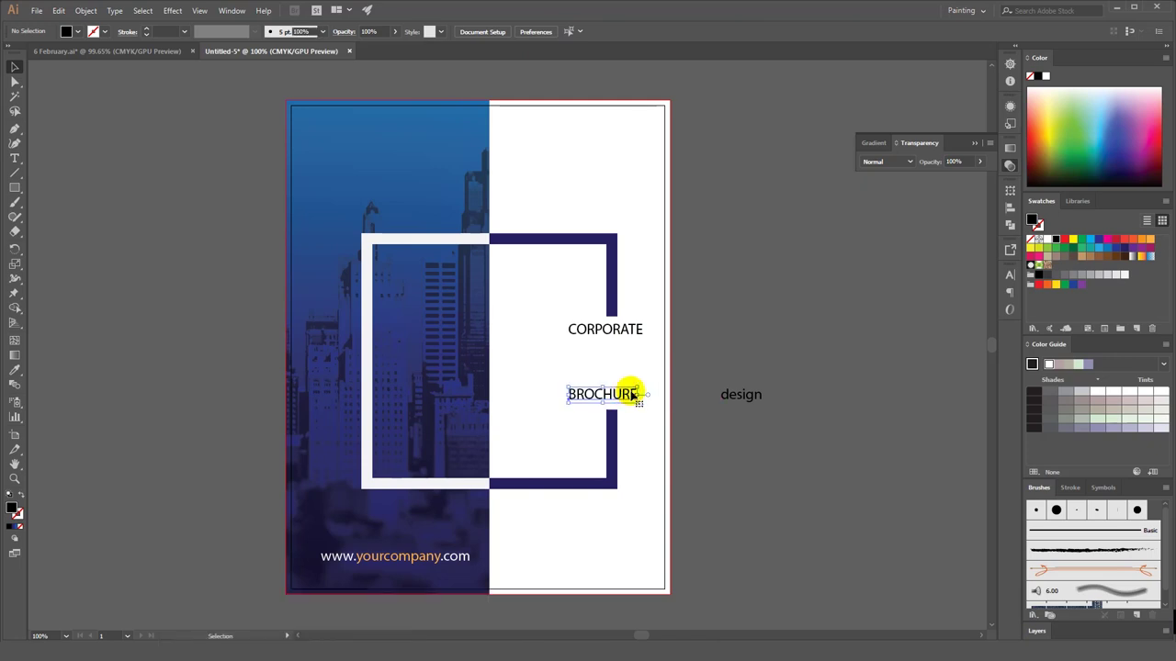
- Set design between CORPORATE and BROCHURE as 48 pt bold orange text
drag(740, 394, 604, 367)
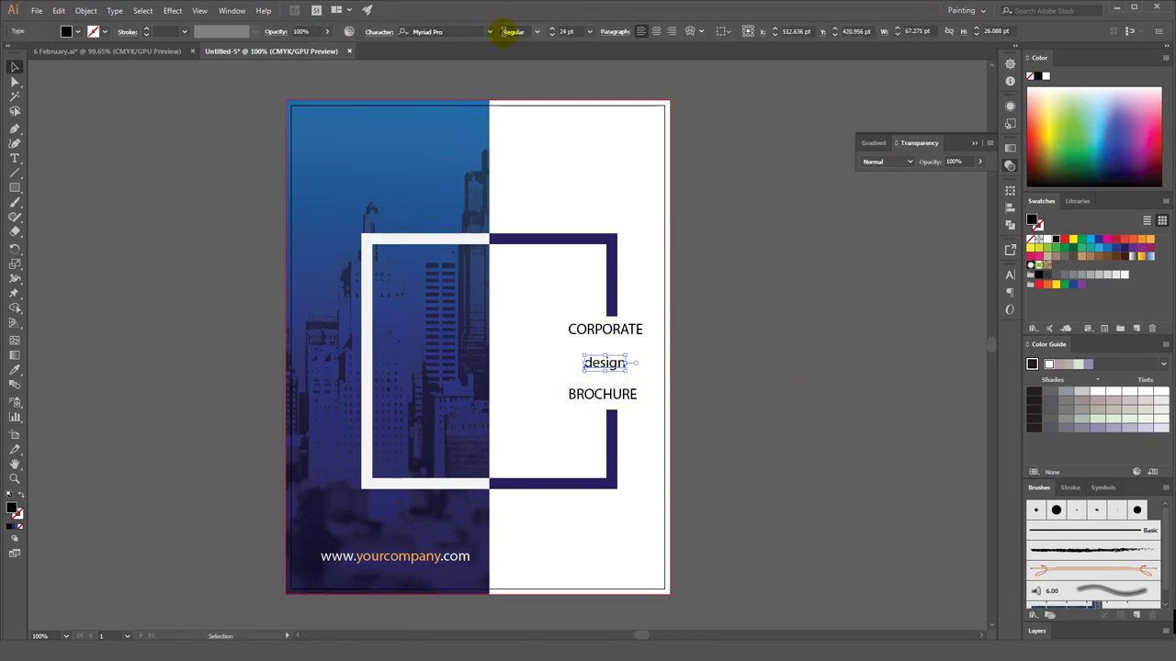
click(588, 34)
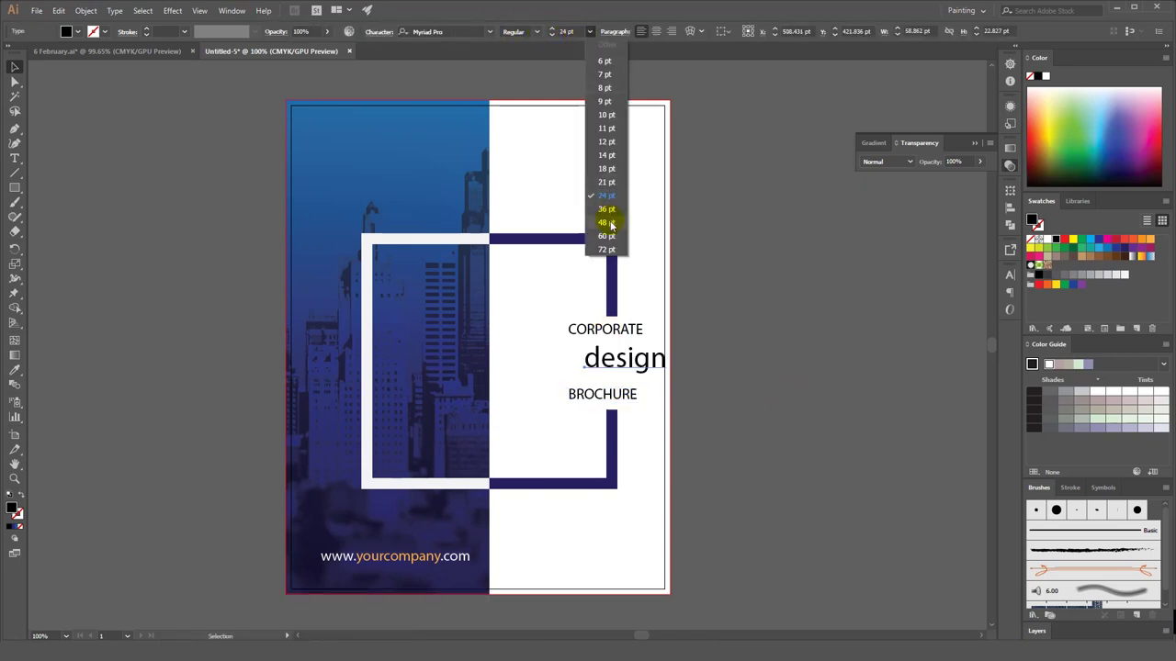
key(Escape)
drag(641, 363, 615, 357)
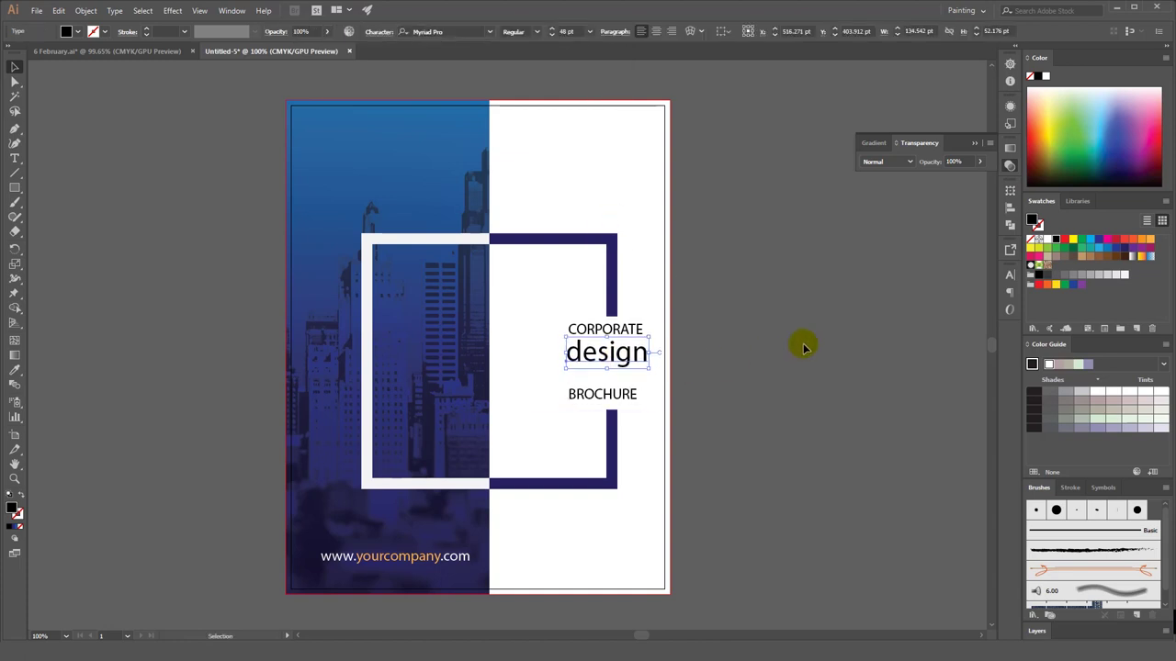
click(1148, 240)
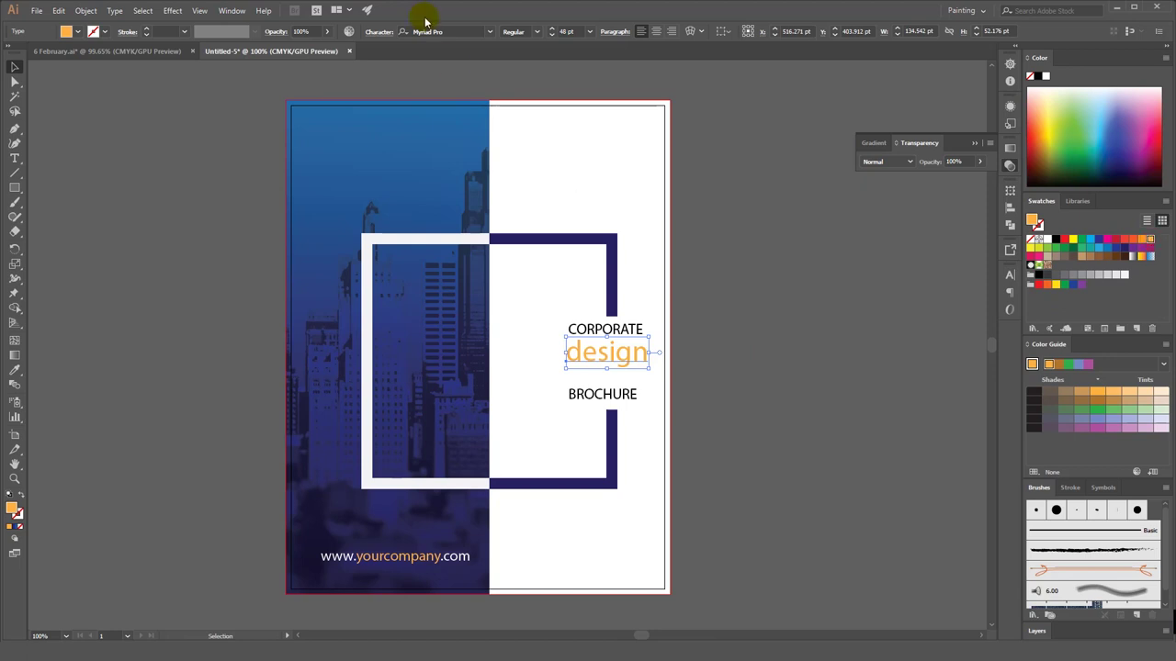
click(535, 41)
click(521, 163)
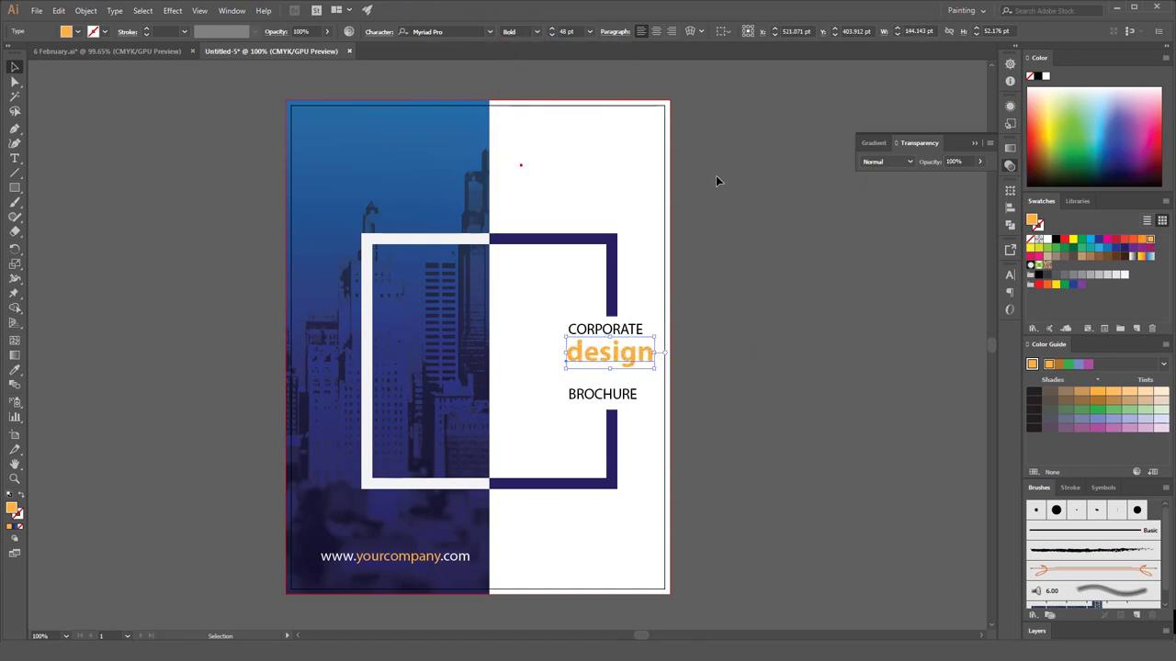
- Tighten BROCHURE under design and nudge the three-line title slightly down
mouse_move(605, 393)
mouse_down()
mouse_move(611, 376)
mouse_move(637, 385)
mouse_up()
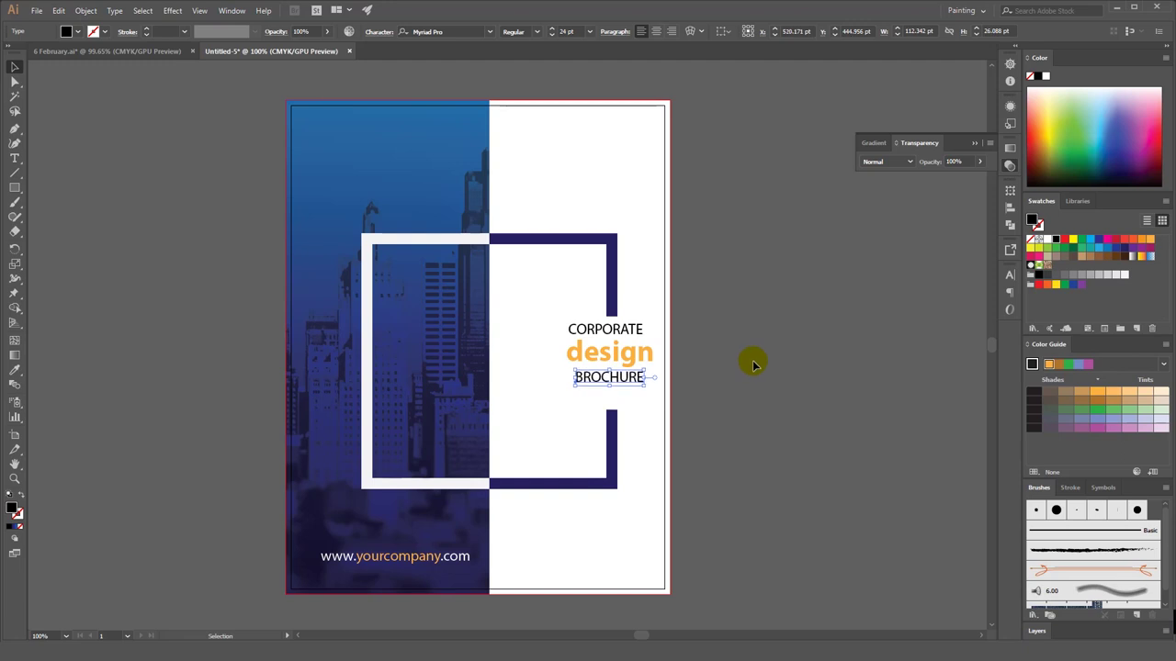
click(752, 365)
click(620, 331)
shift+click(625, 356)
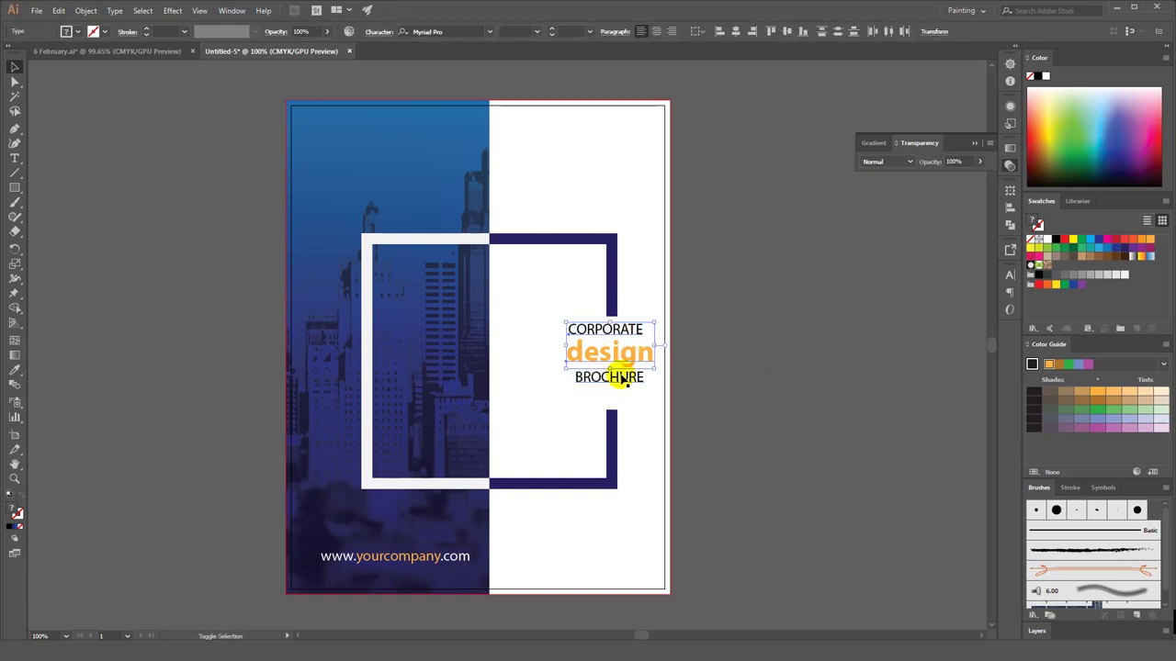
drag(622, 379, 594, 395)
- Shorten the white box behind the title to 199 × 124 pt
click(734, 361)
click(640, 398)
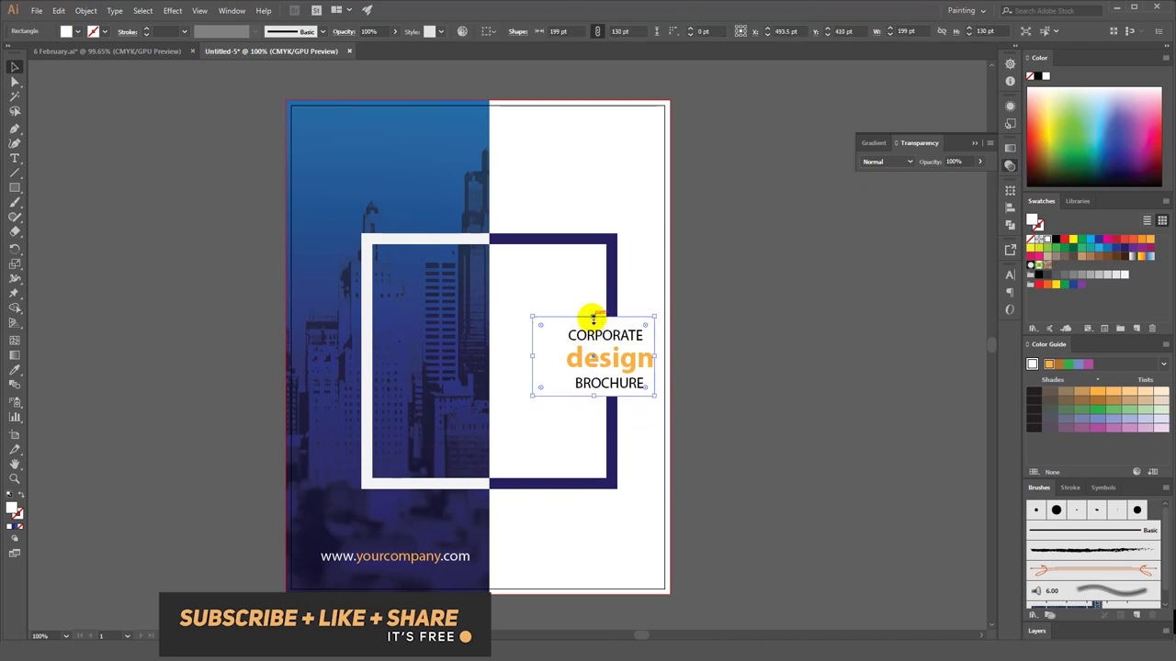
click(790, 361)
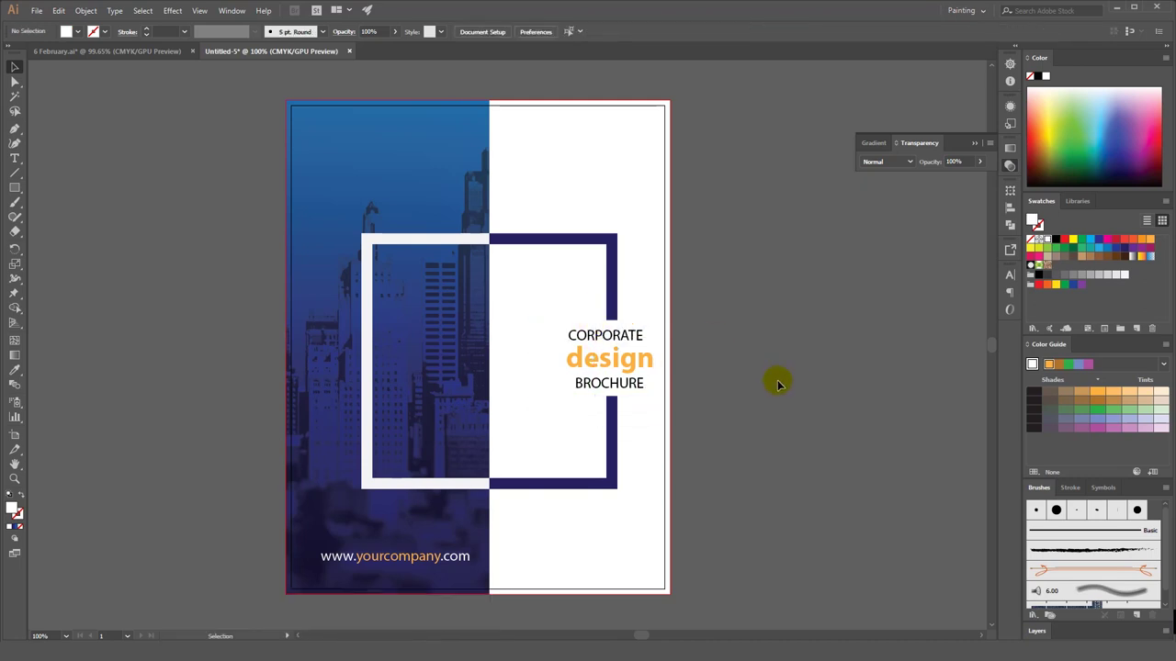
- Nudge the title down two steps and compare against the 6 February.ai reference
click(608, 358)
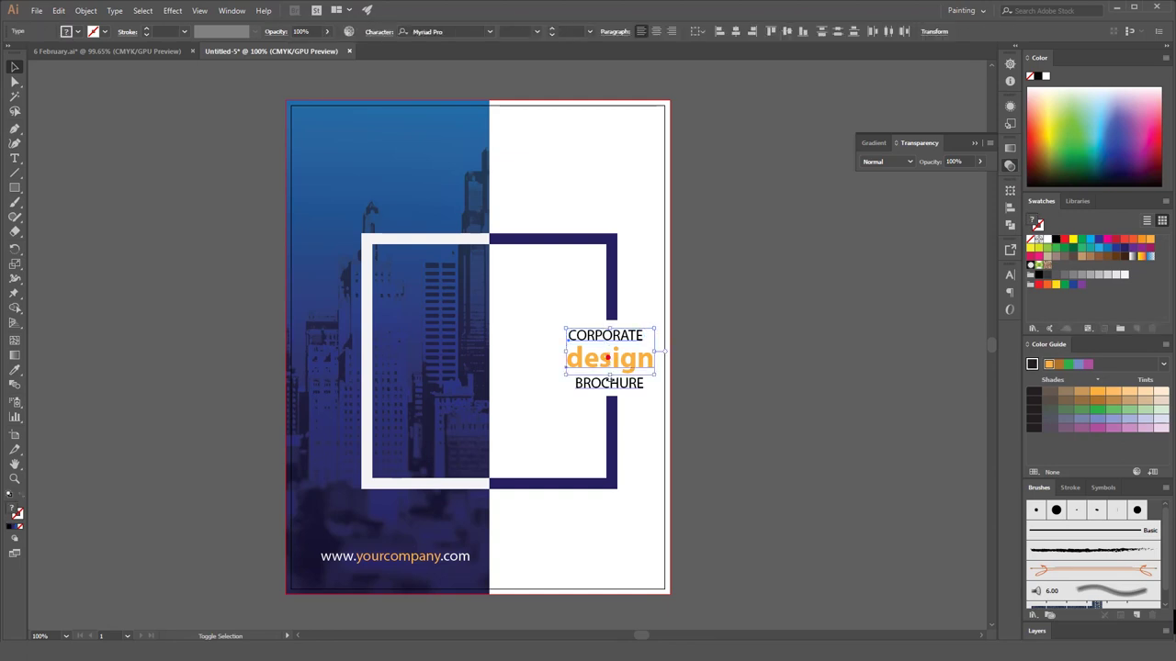
key(Down)
key(Down)
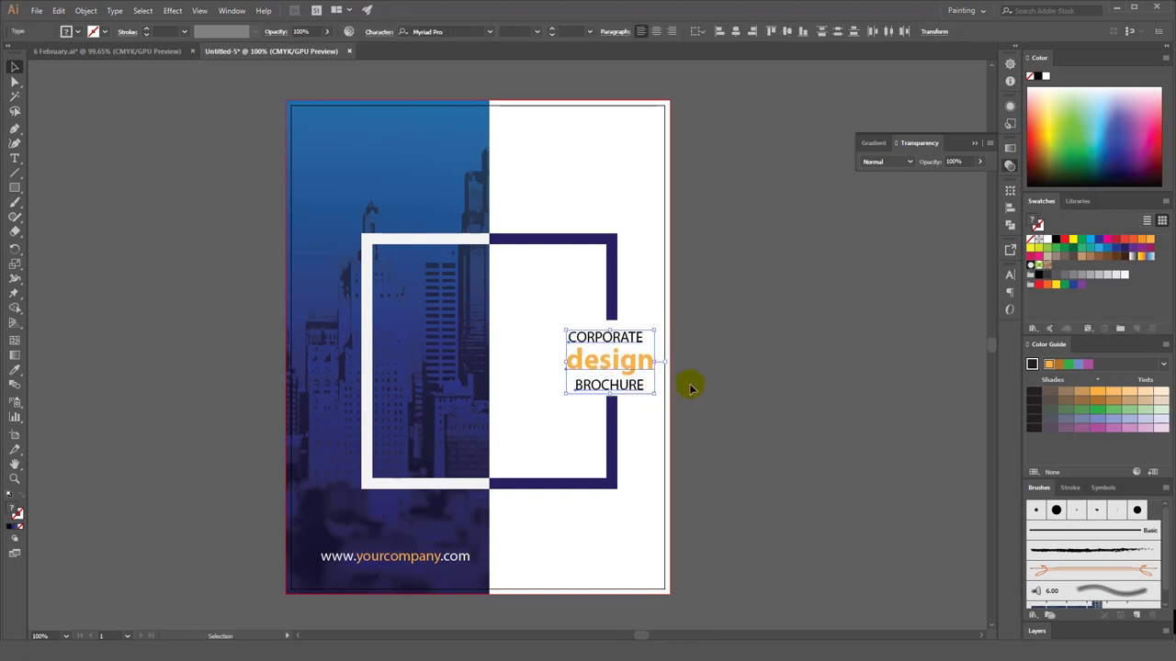
key(Down)
key(Down)
key(Down)
click(710, 395)
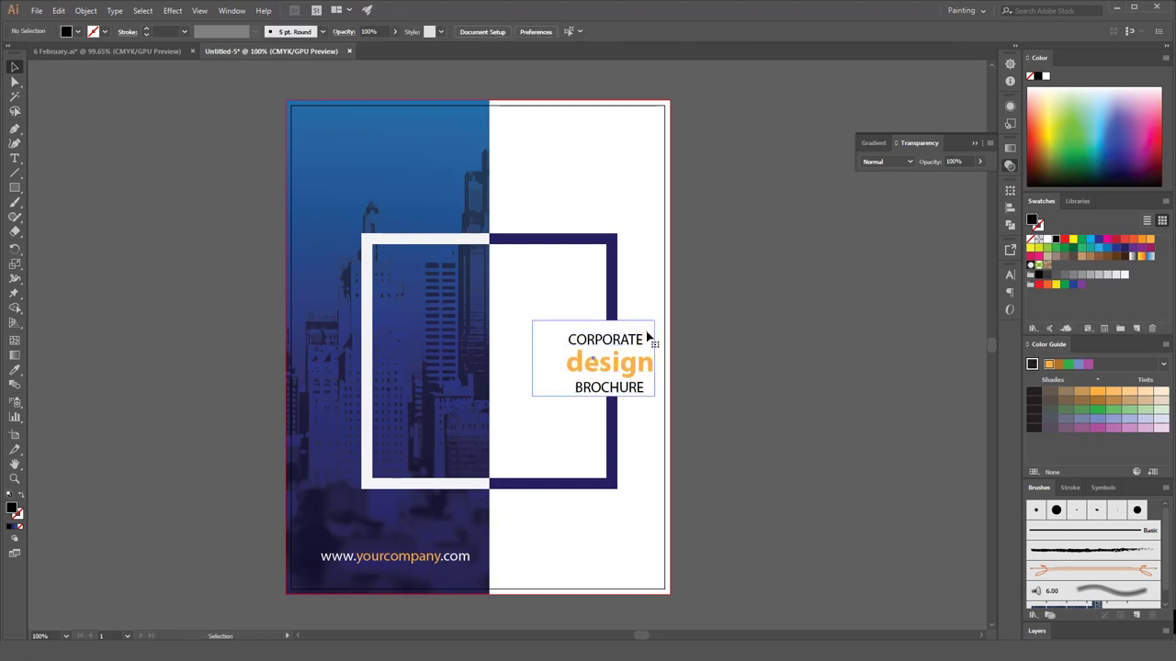
click(655, 334)
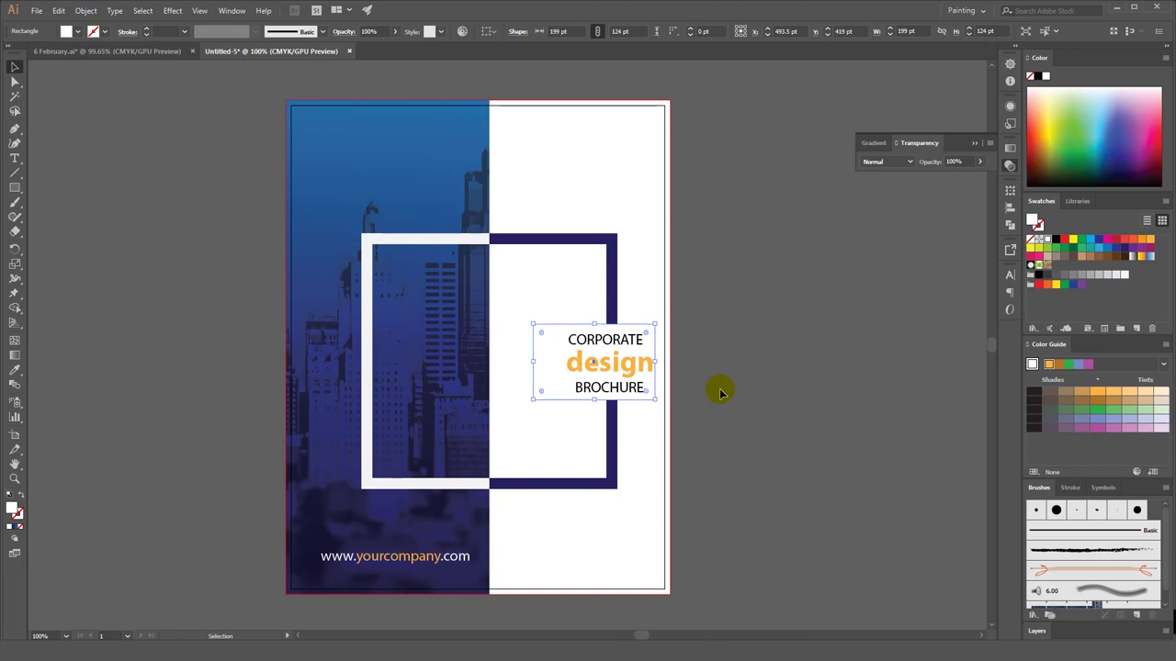
click(714, 389)
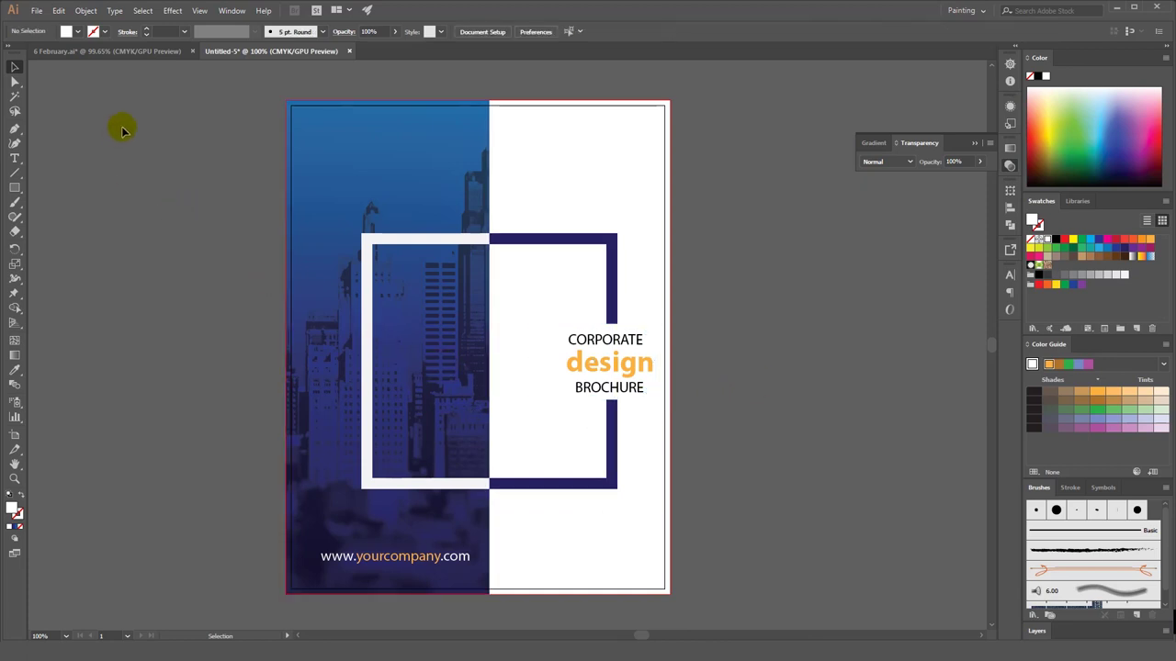
click(108, 51)
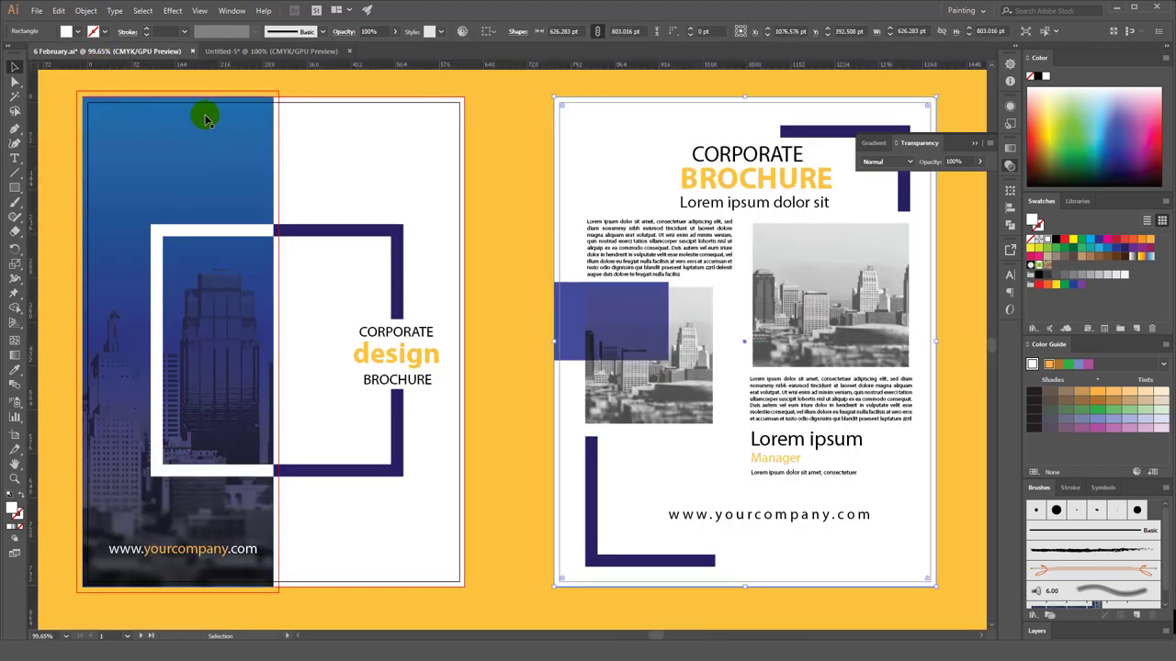
click(266, 51)
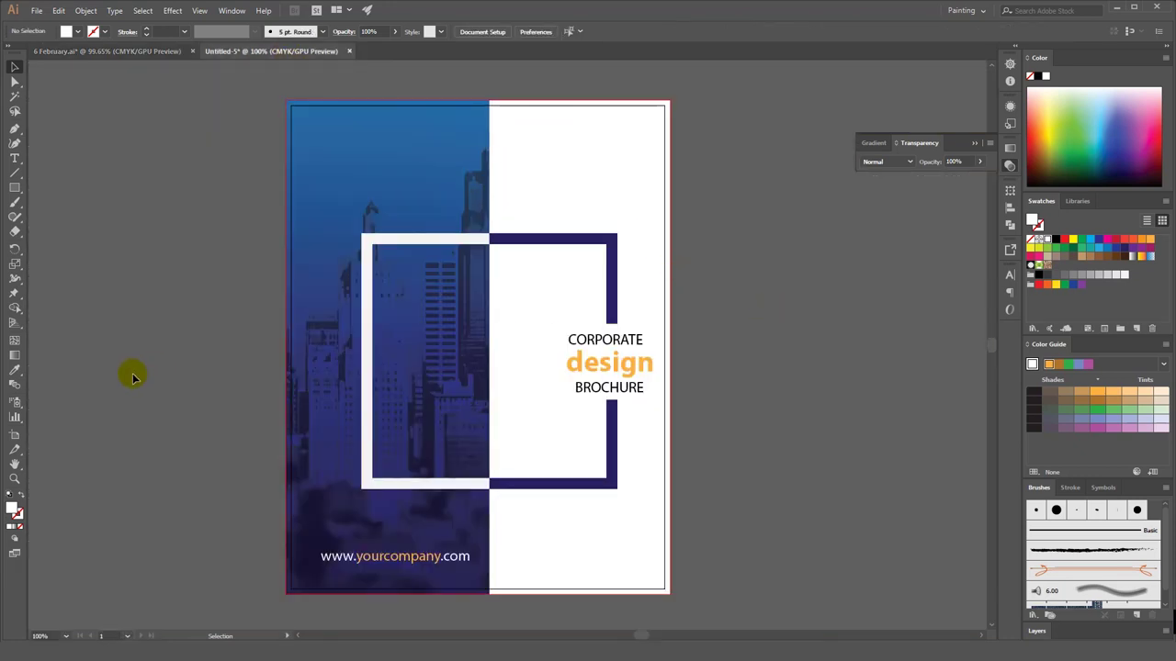
- Duplicate the cover artboard beside it as a second page
click(15, 433)
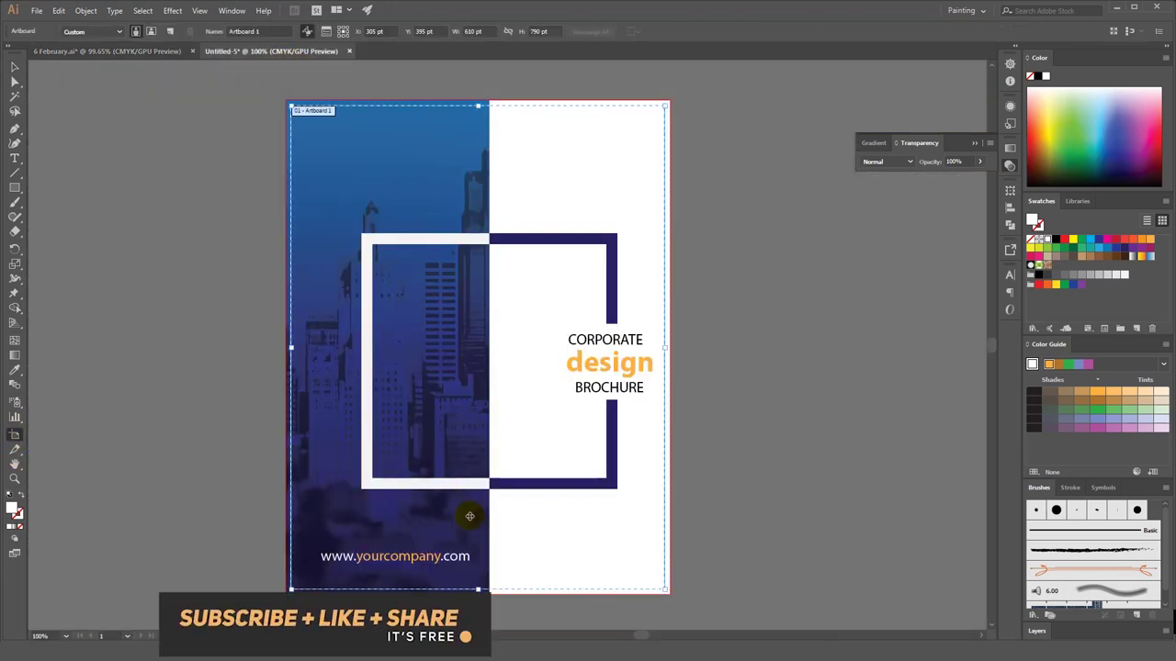
mouse_move(474, 523)
mouse_down()
mouse_move(874, 520)
mouse_move(551, 490)
mouse_up()
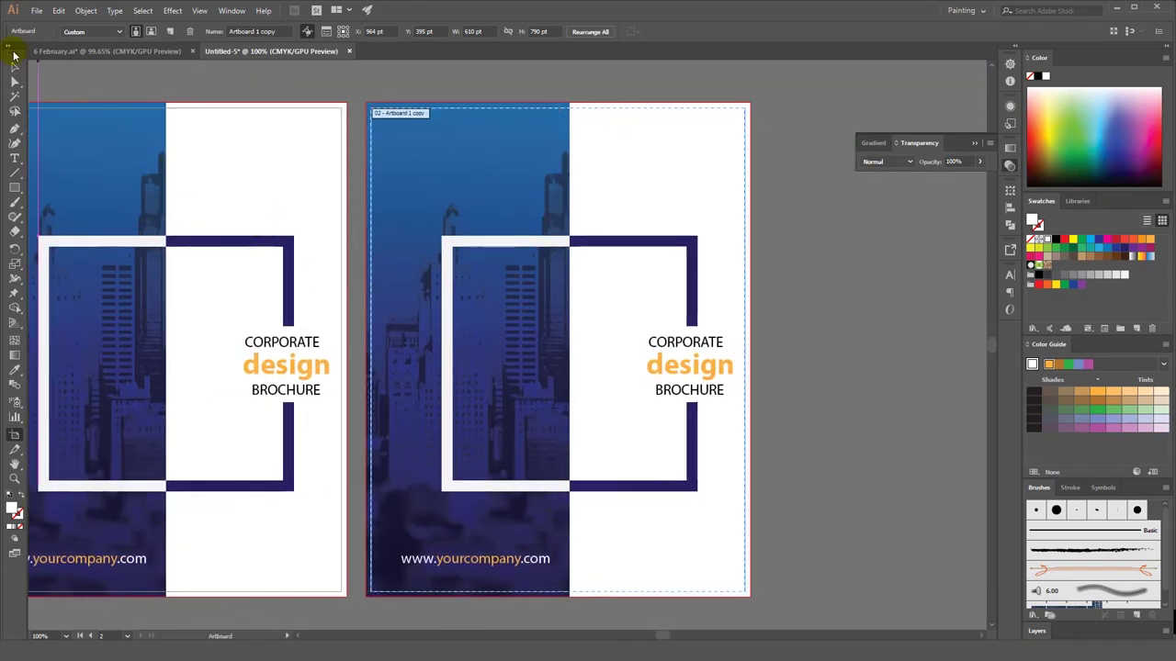
click(15, 66)
- Delete the blue panel, city photo and grey frame half from the second page
click(460, 179)
key(Delete)
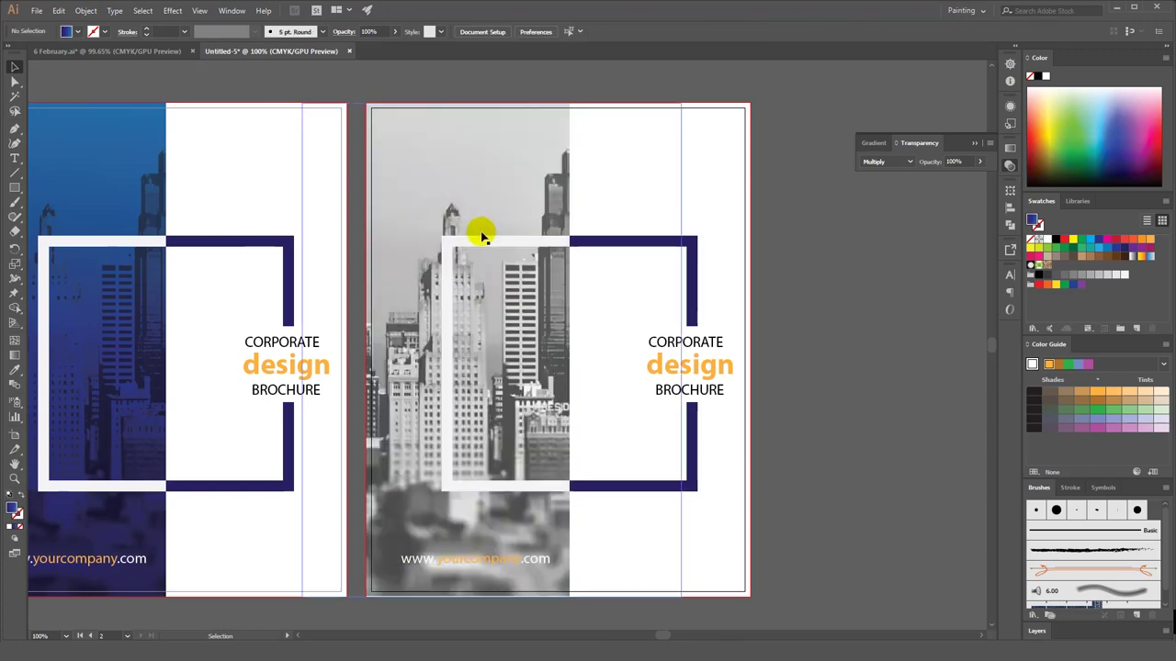
click(473, 220)
key(Delete)
click(517, 237)
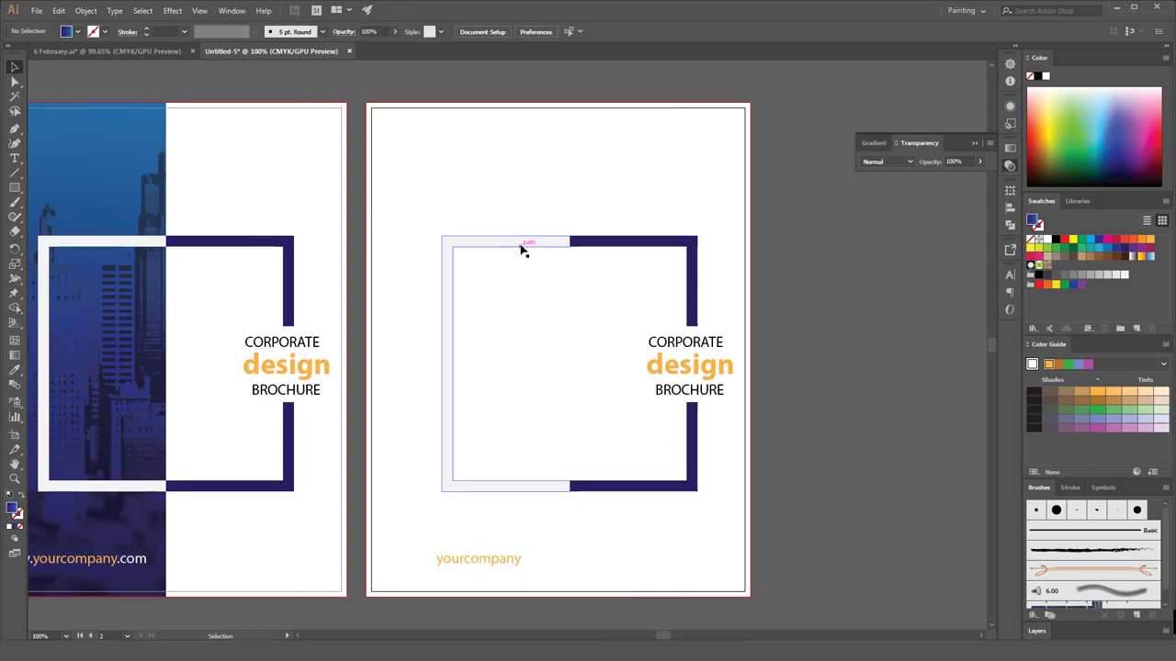
key(Delete)
click(516, 322)
- Park the yourcompany URL off the page and delete design, CORPORATE and BROCHURE
click(467, 520)
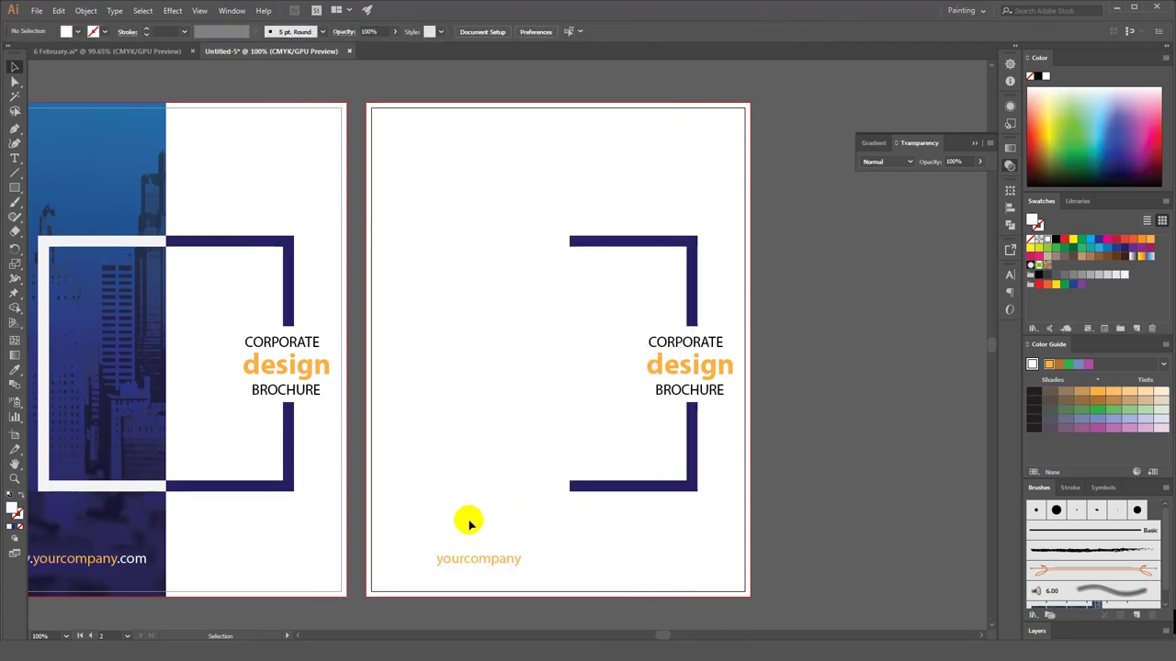
click(479, 557)
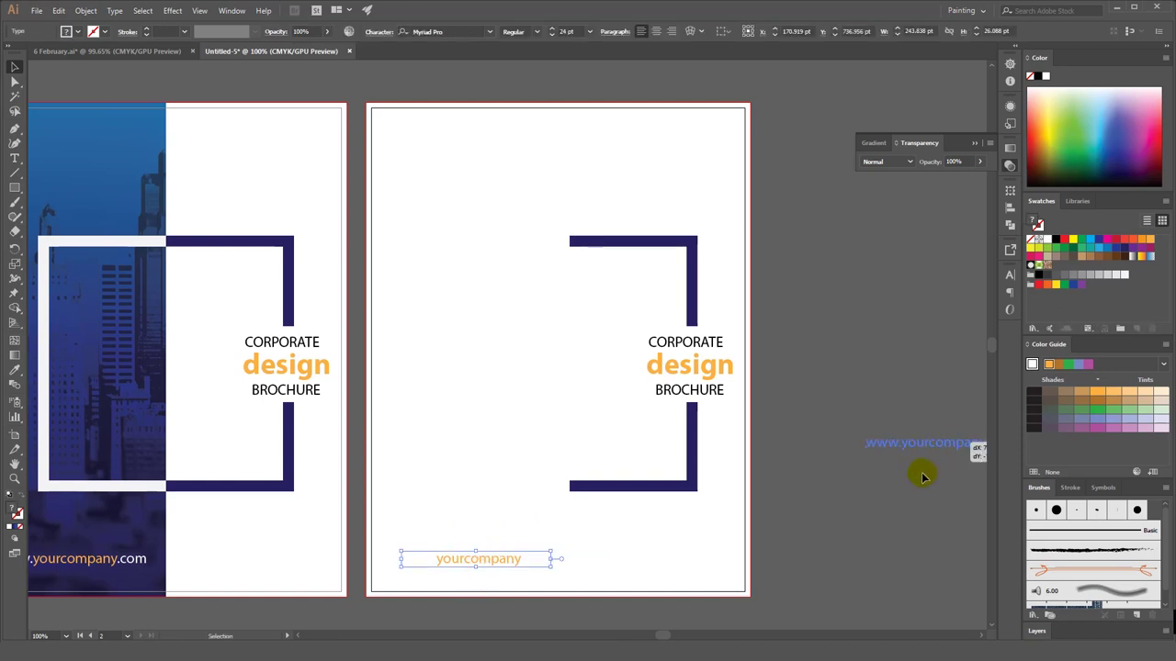
drag(962, 454, 921, 471)
click(667, 360)
key(Delete)
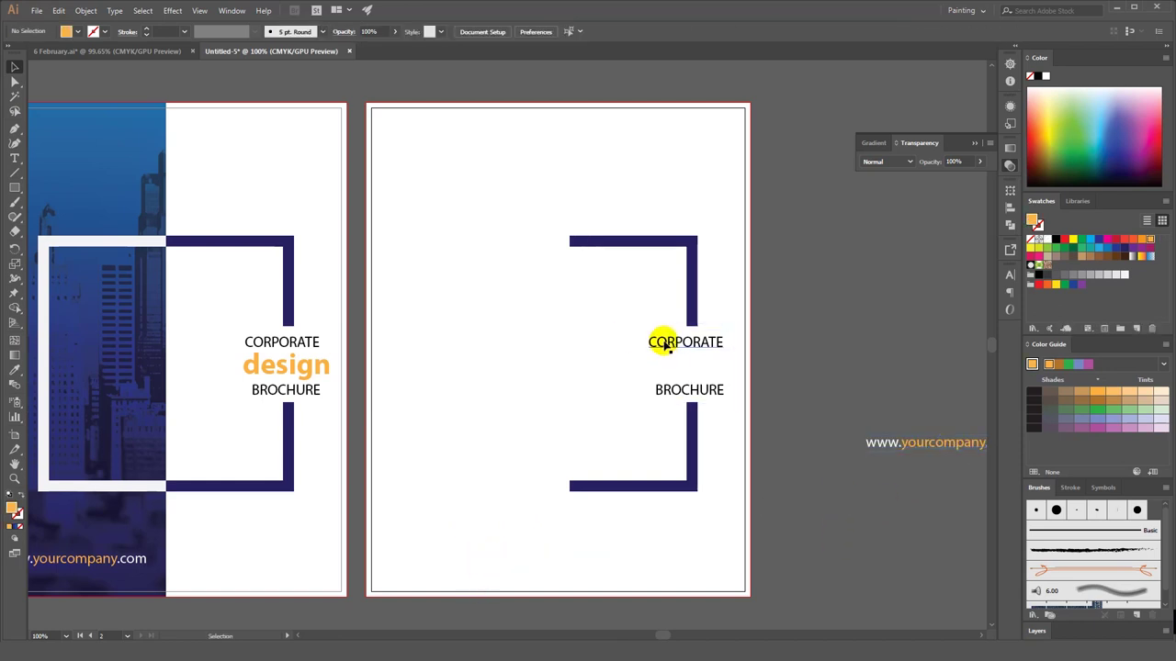
click(670, 342)
key(Delete)
click(671, 390)
key(Delete)
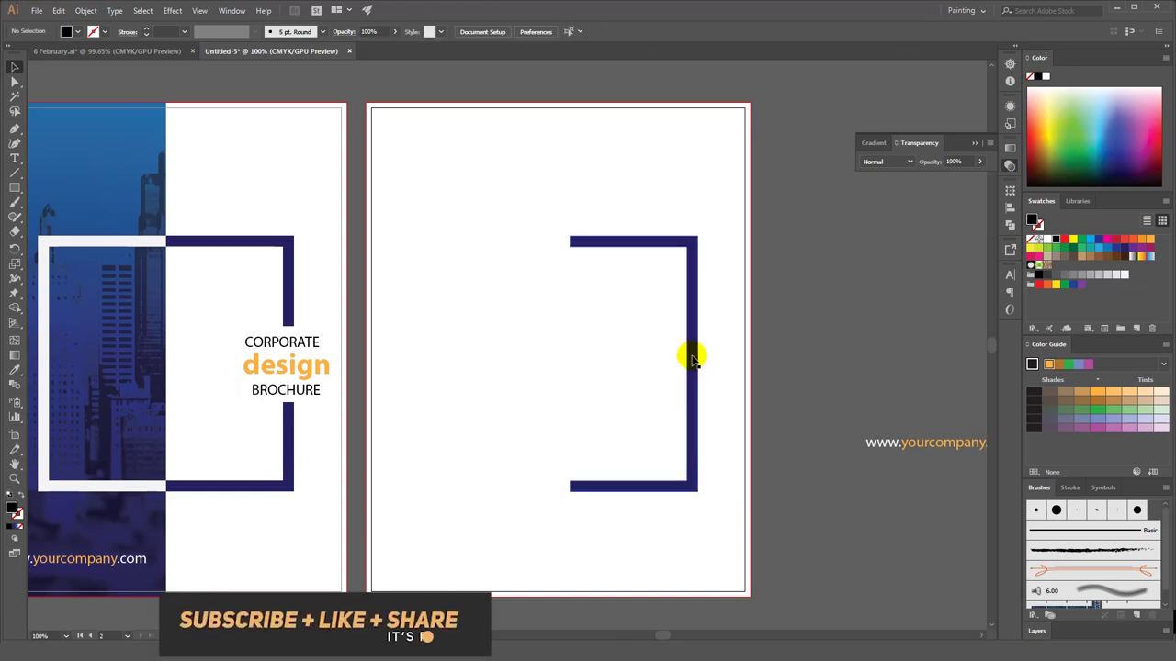
click(689, 352)
- Cut the navy bracket in half with a horizontal line using Divide Objects Below
click(14, 174)
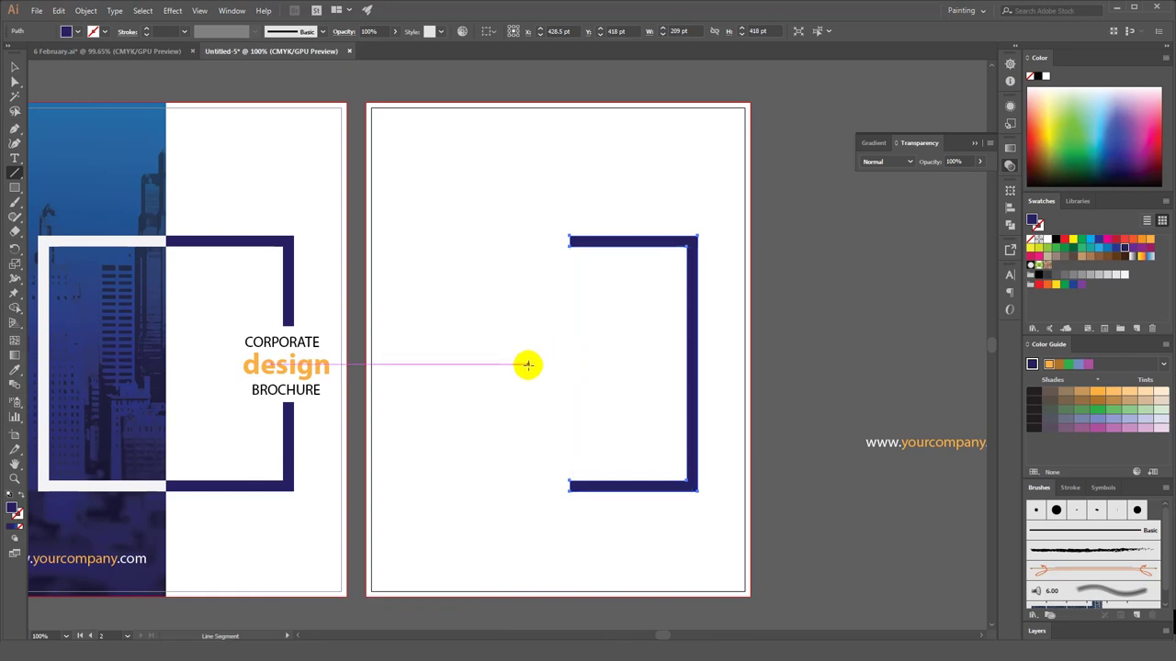
drag(528, 365, 819, 364)
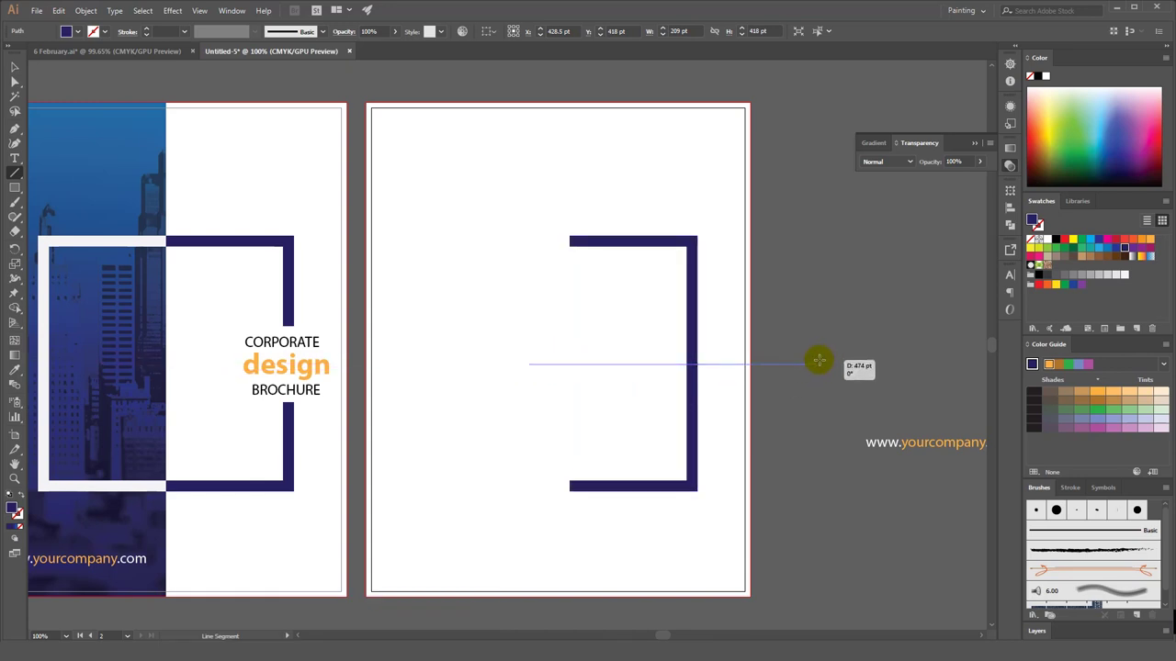
click(13, 69)
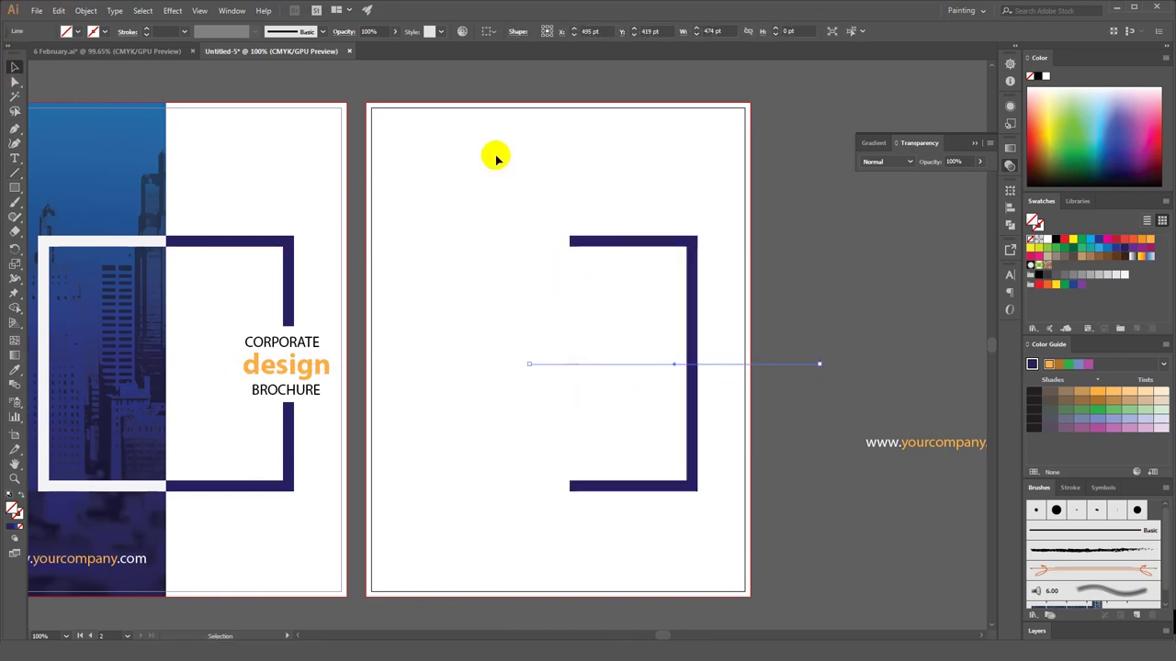
click(85, 10)
mouse_move(99, 288)
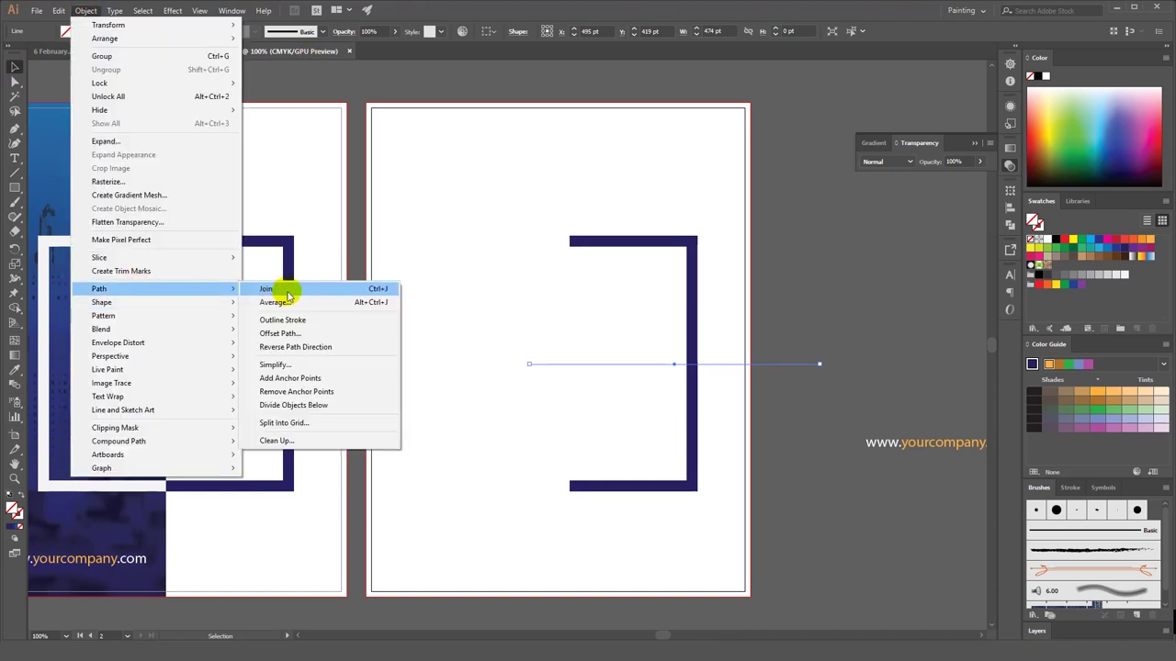
click(276, 405)
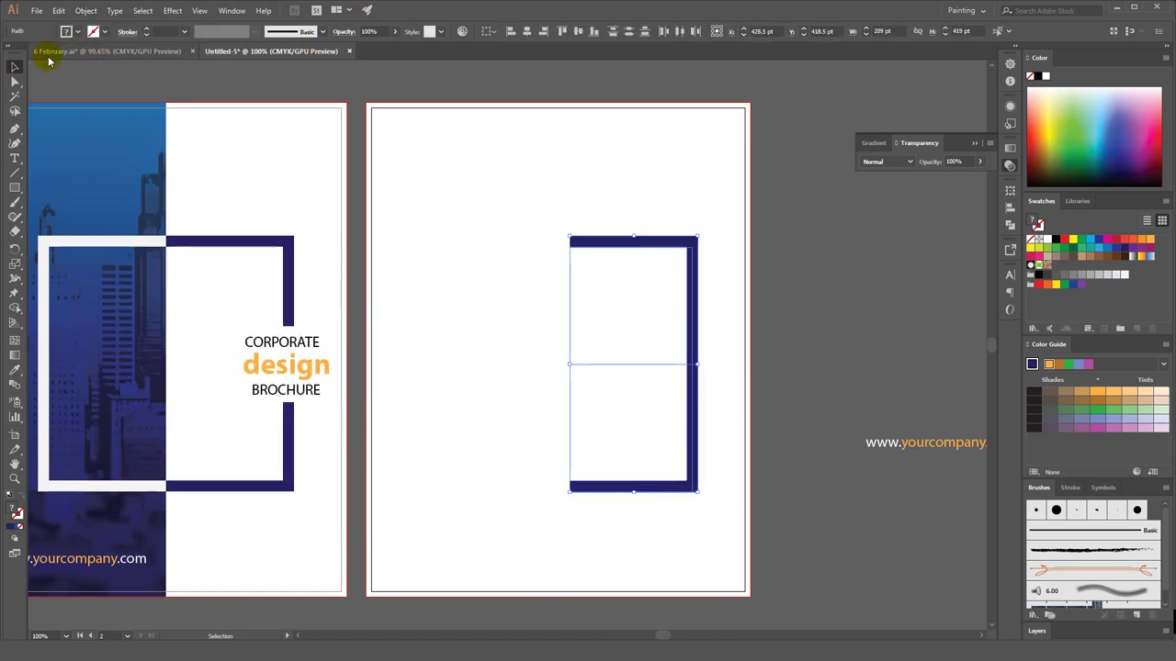
- Move the upper corner piece to the top-right and the lower piece to the bottom-left
click(526, 146)
click(638, 241)
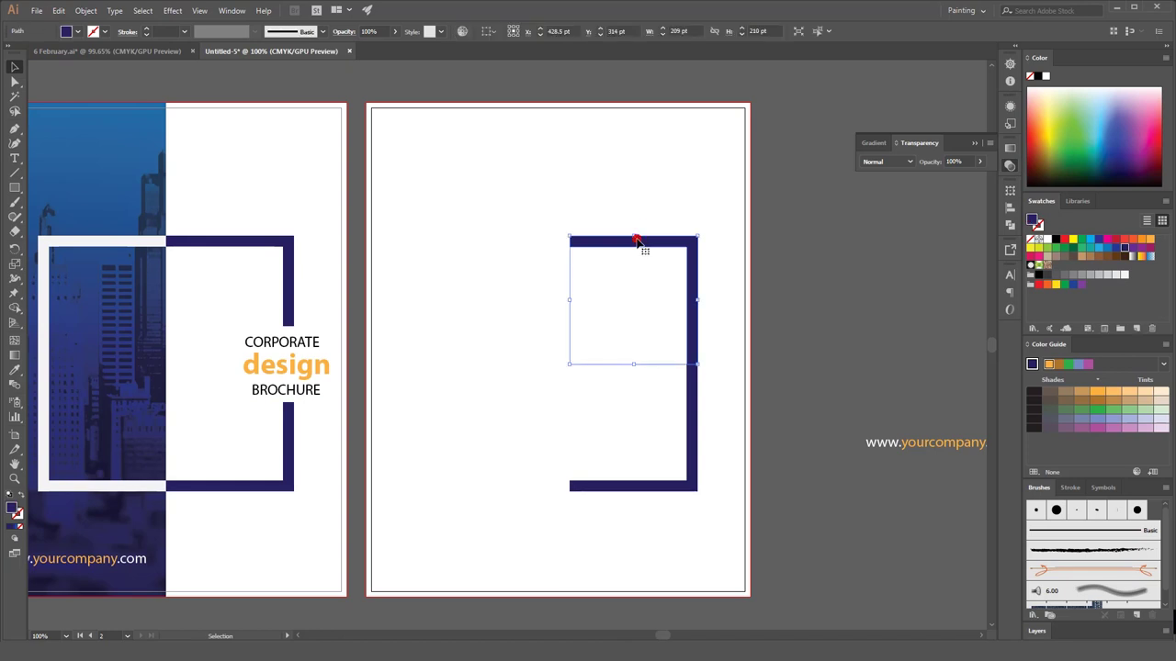
mouse_move(637, 240)
mouse_down()
mouse_move(648, 163)
mouse_move(666, 136)
mouse_up()
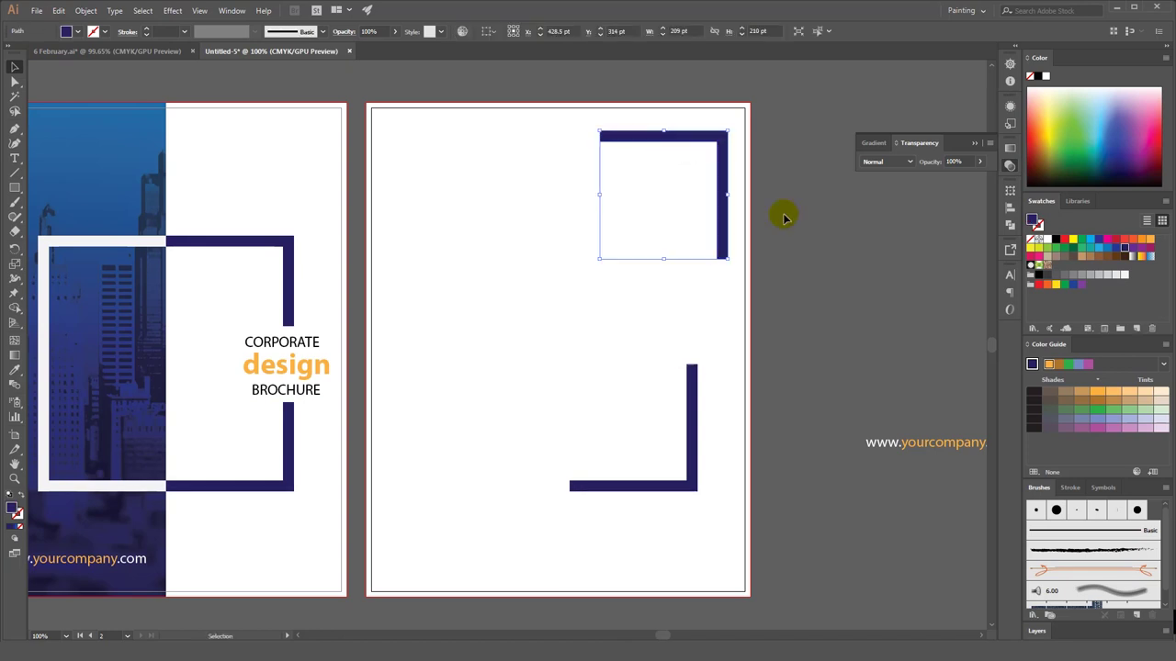
click(802, 210)
drag(612, 487, 438, 575)
- Reflect the bottom-left corner piece vertically
right_click(438, 575)
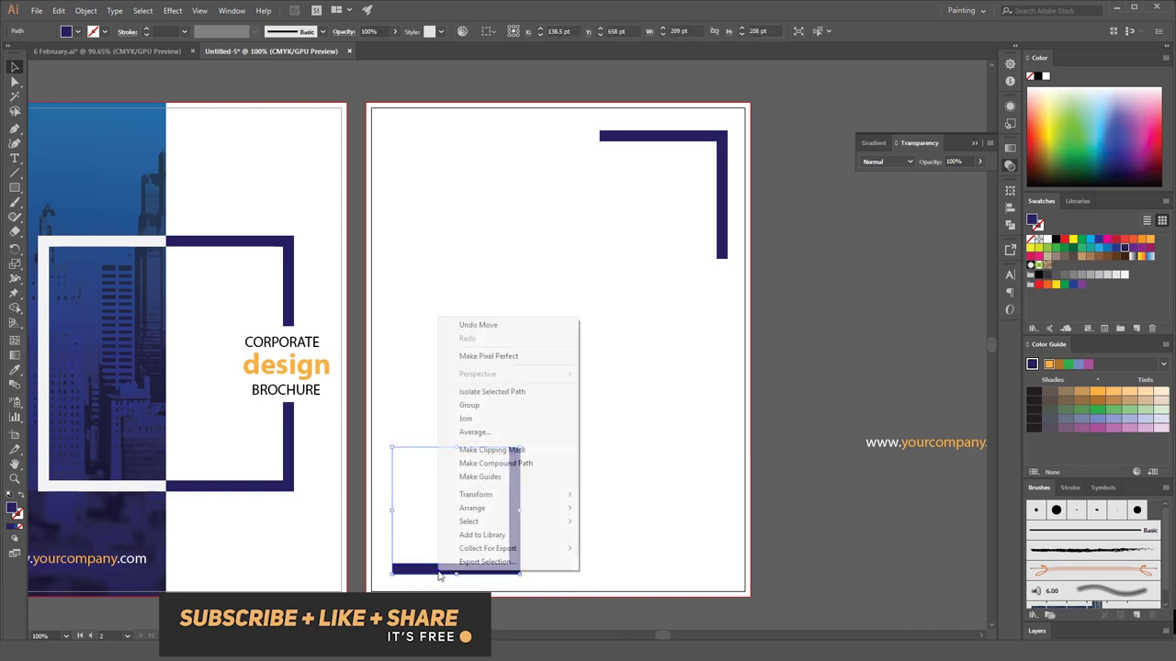
mouse_move(476, 494)
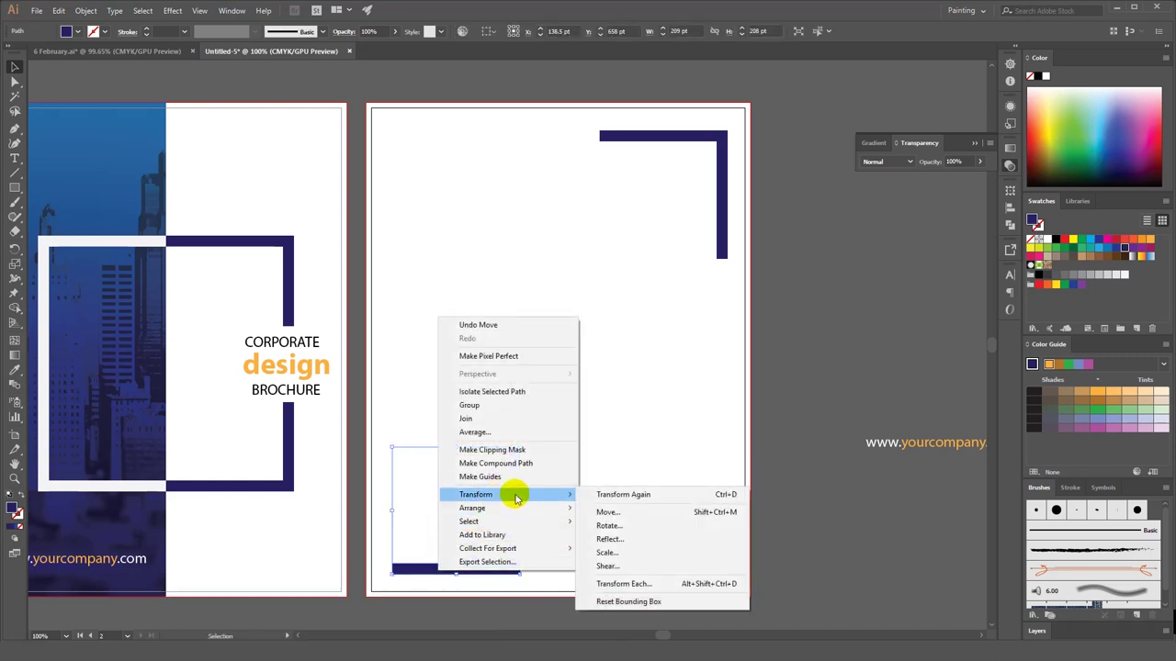
click(619, 539)
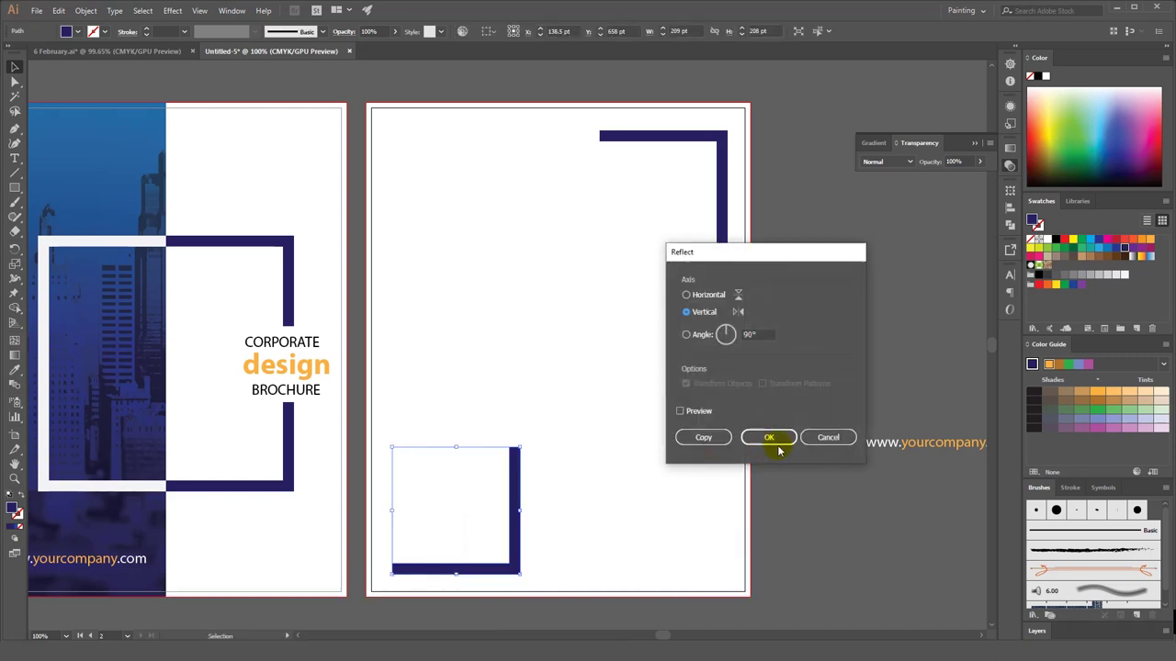
click(777, 435)
click(475, 302)
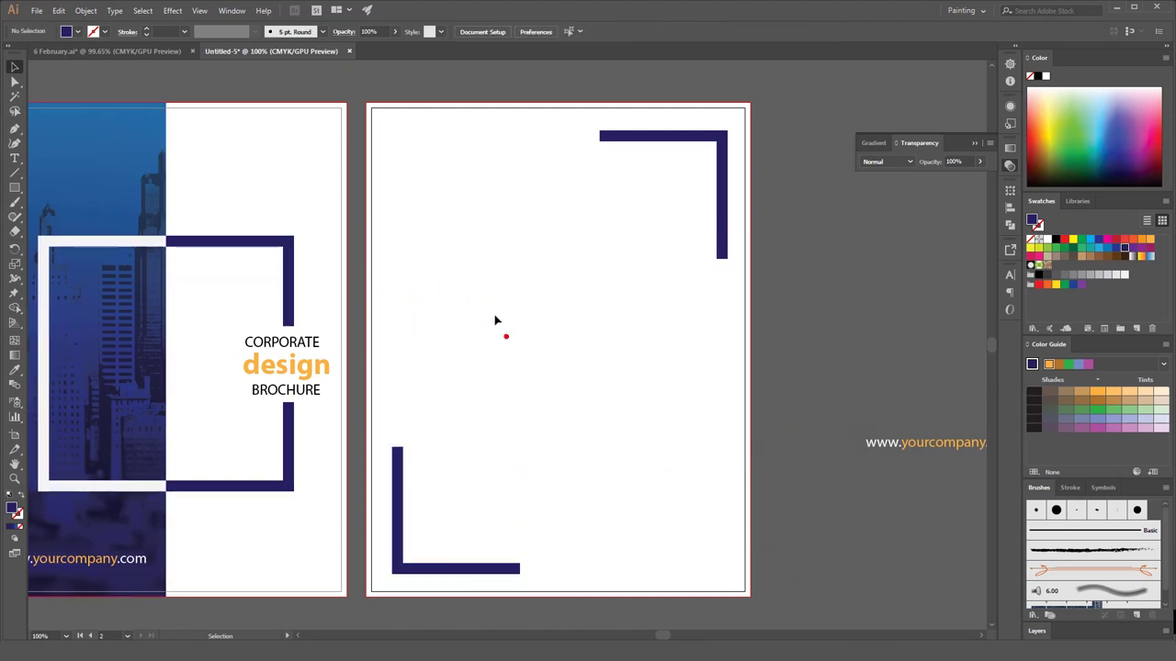
- Nudge the bottom-left corner piece slightly right, then clear the selection
drag(508, 442, 622, 398)
drag(598, 444, 582, 474)
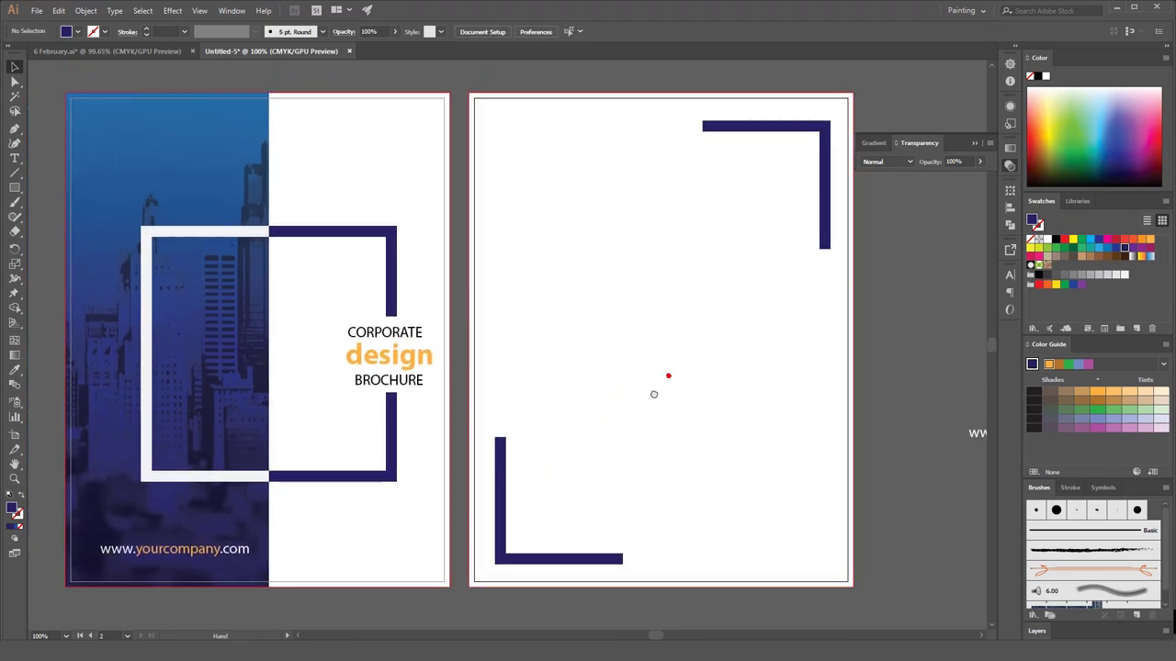
click(500, 531)
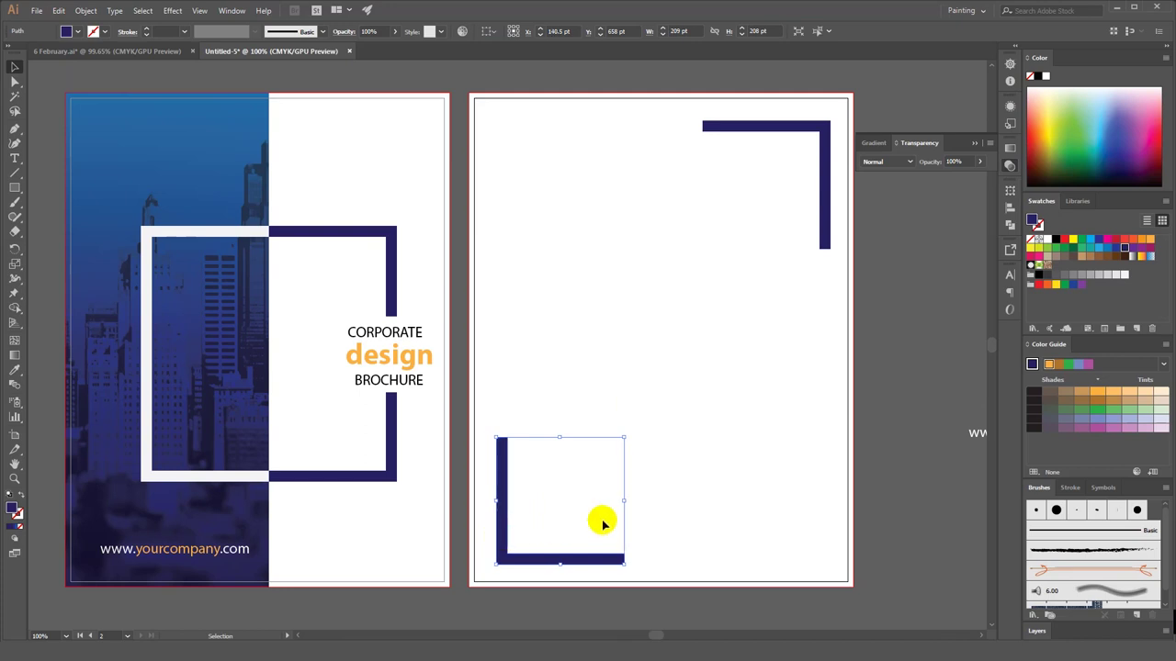
key(Right)
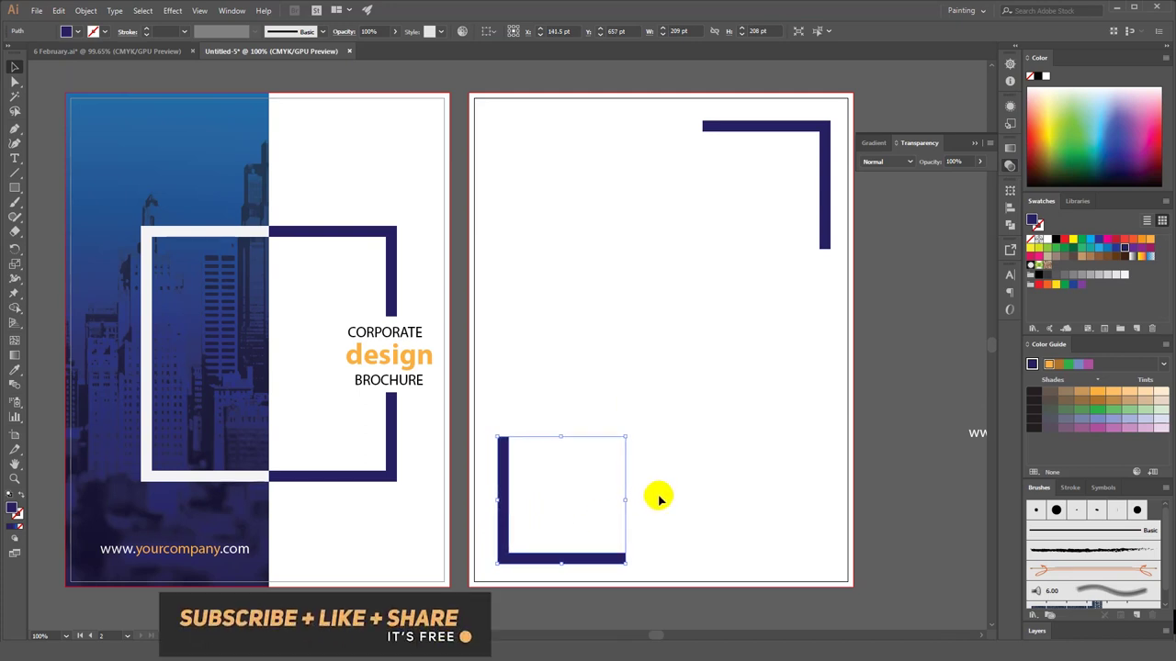
drag(658, 497, 703, 475)
key(ctrl+shift+a)
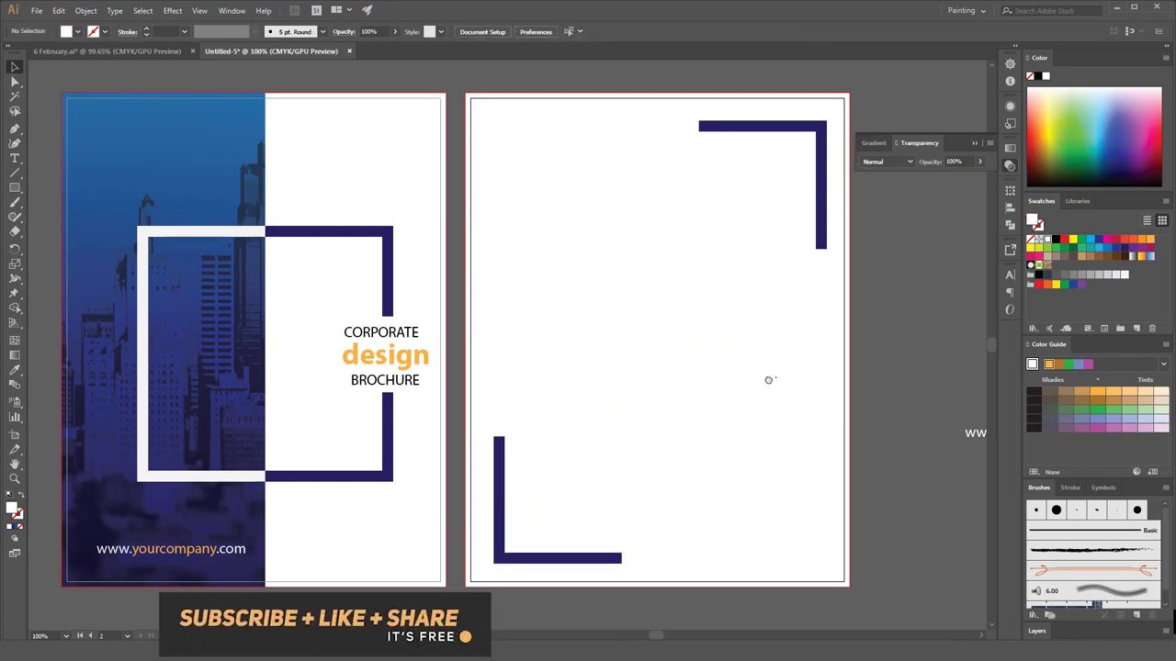
drag(769, 381, 707, 395)
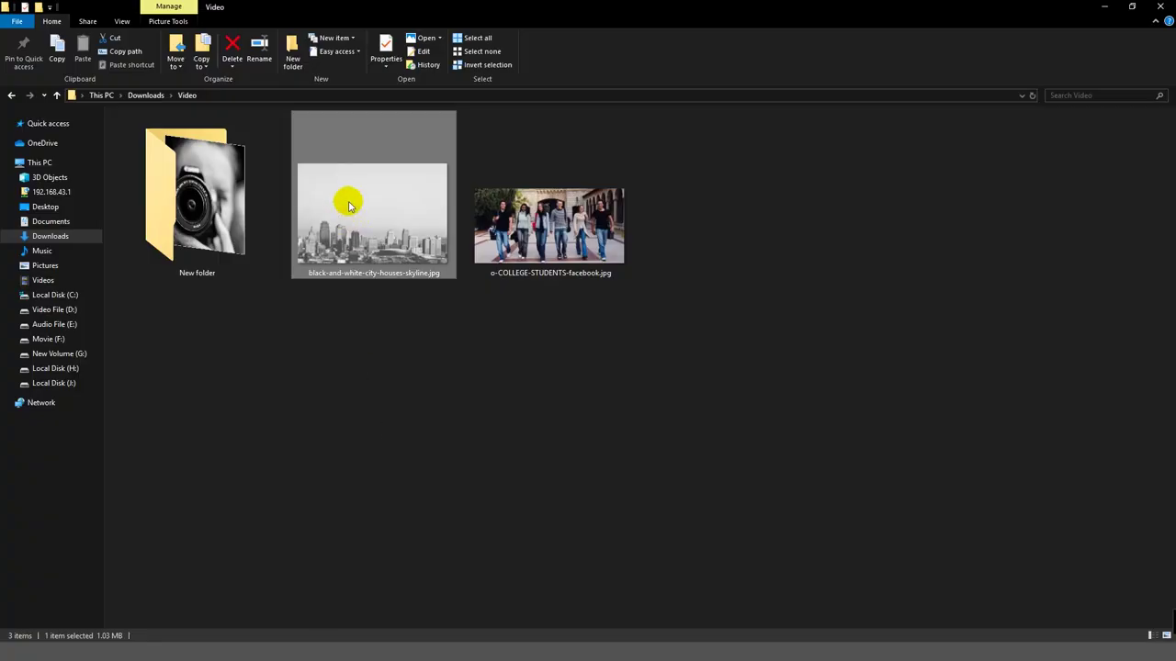
- Place the city skyline photo on the second page and crop it to about 176 × 191 pt
mouse_move(349, 204)
mouse_down()
mouse_move(643, 617)
mouse_move(611, 417)
mouse_up()
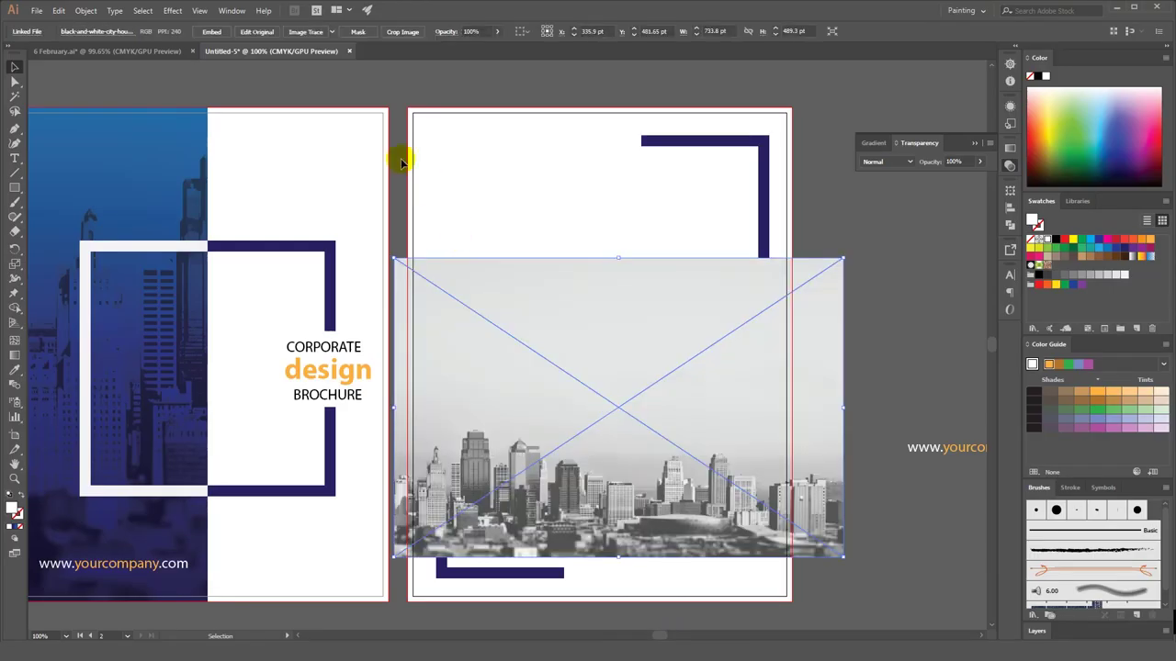
click(402, 33)
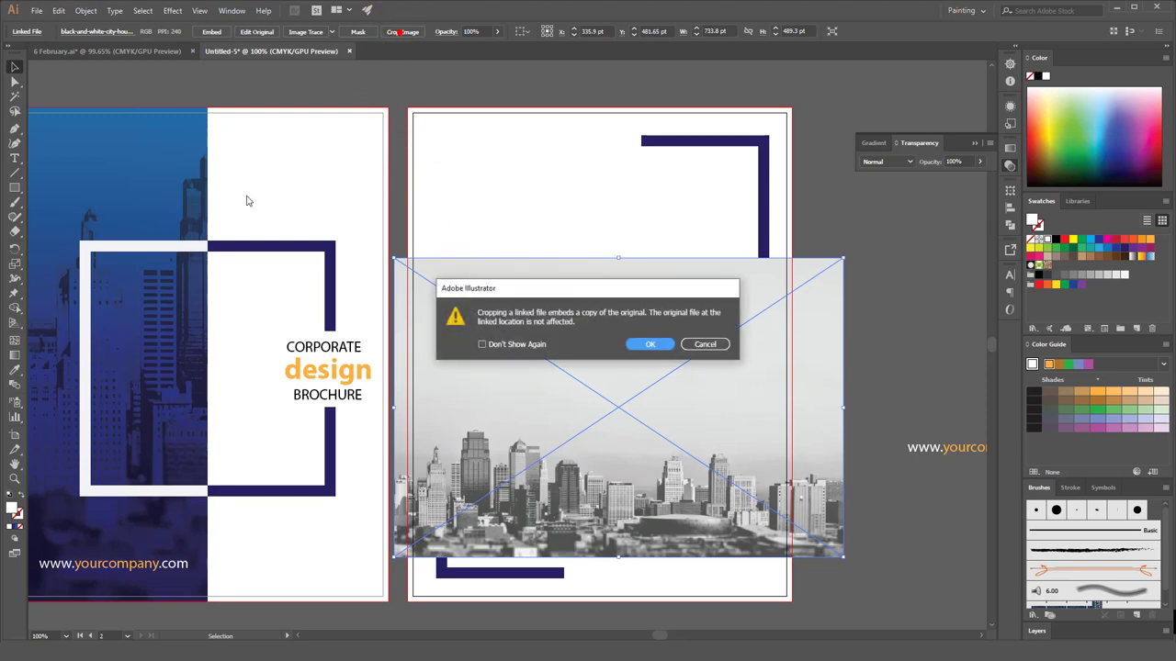
click(652, 344)
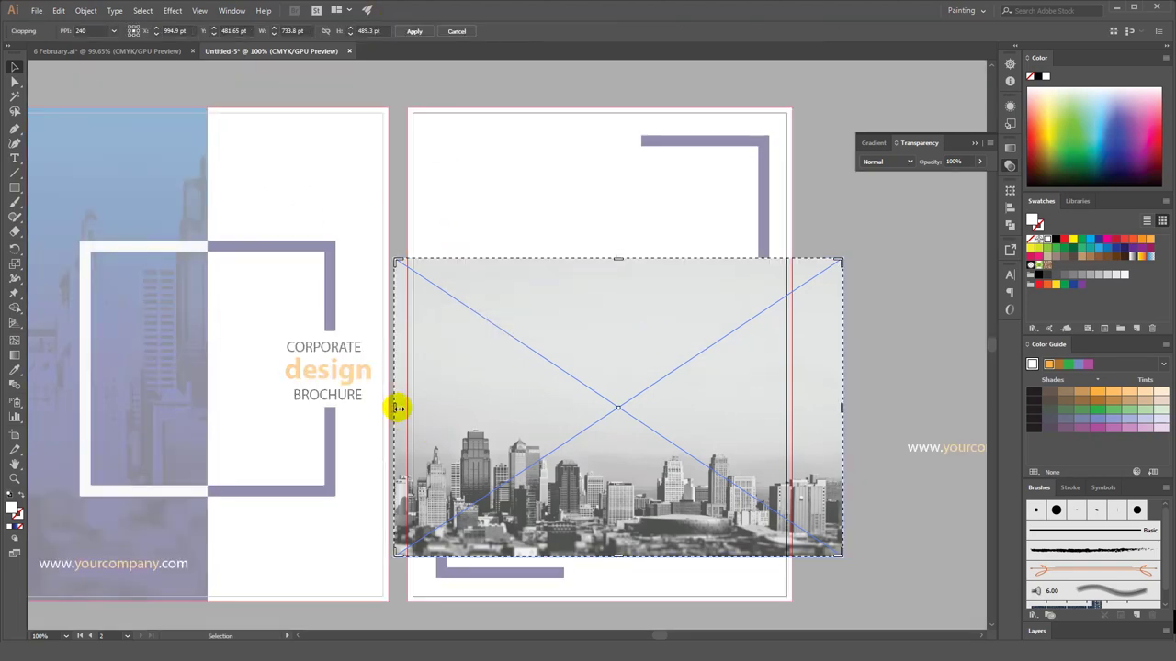
drag(398, 406, 652, 412)
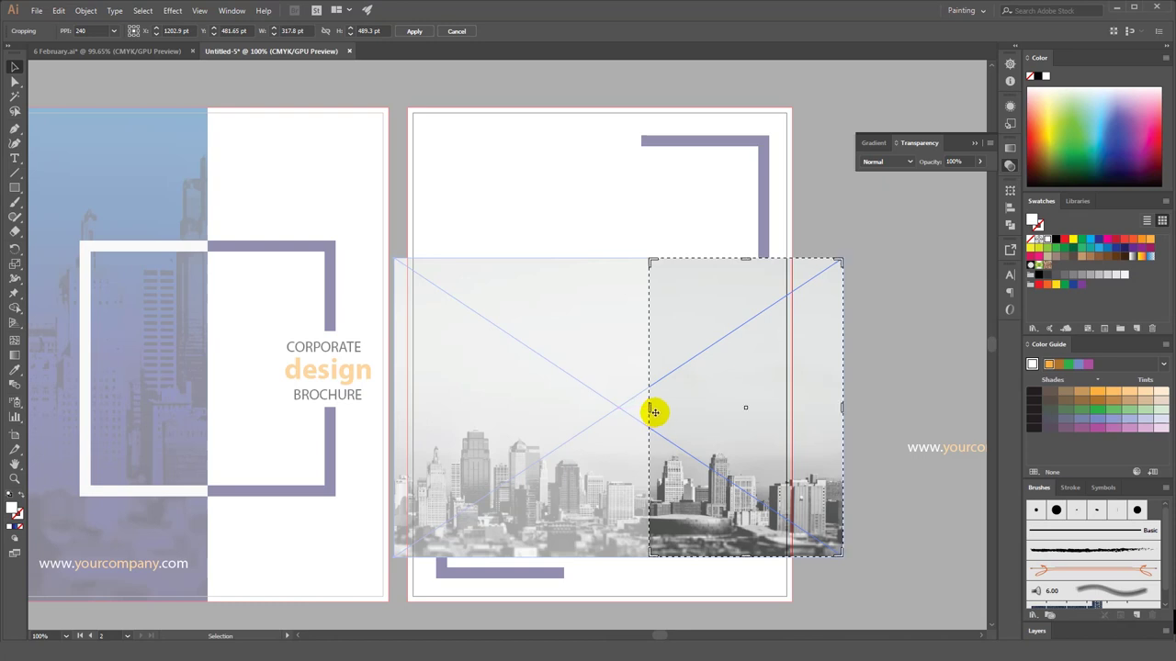
drag(742, 259, 741, 442)
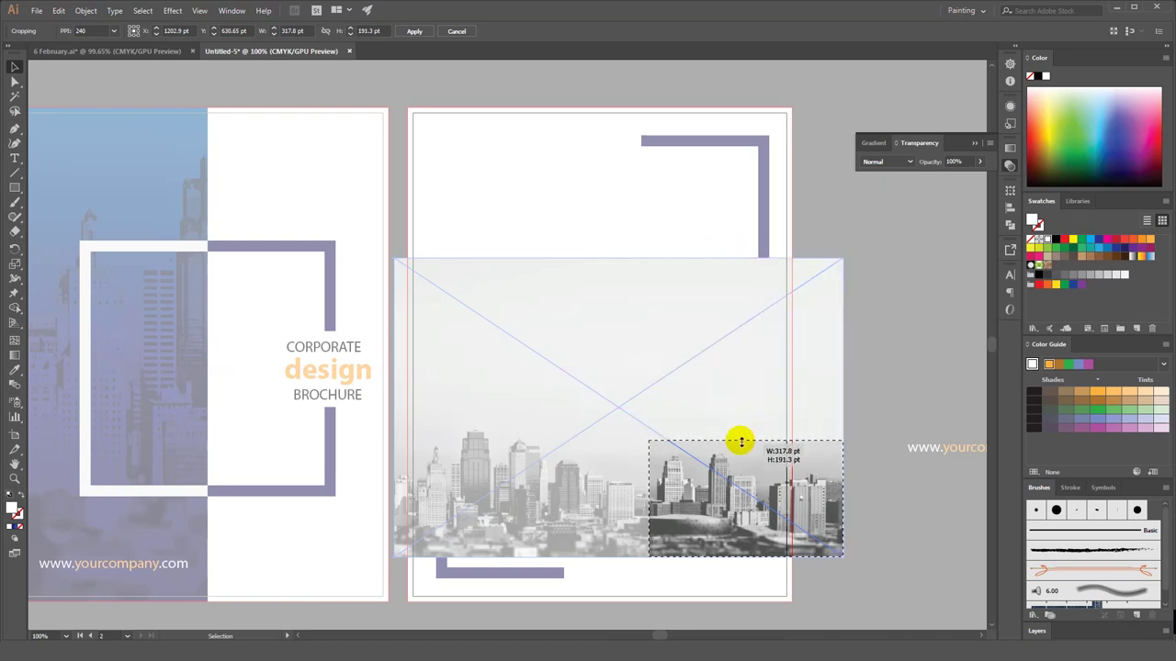
mouse_move(844, 494)
mouse_down()
mouse_move(742, 500)
mouse_move(753, 501)
mouse_up()
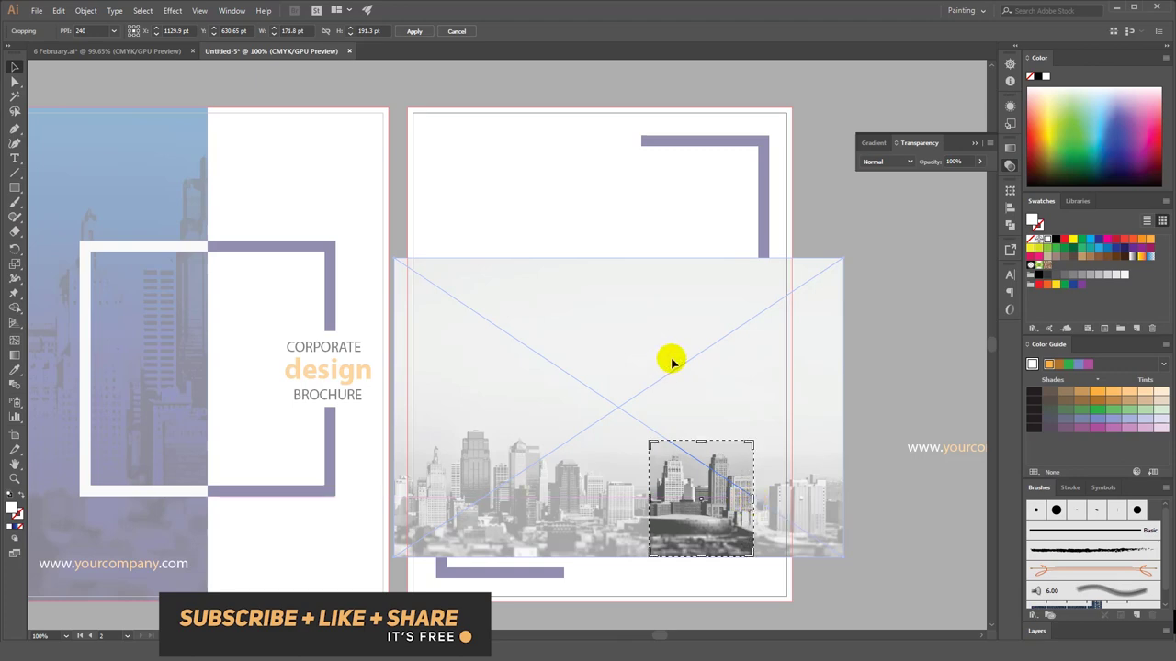
click(414, 37)
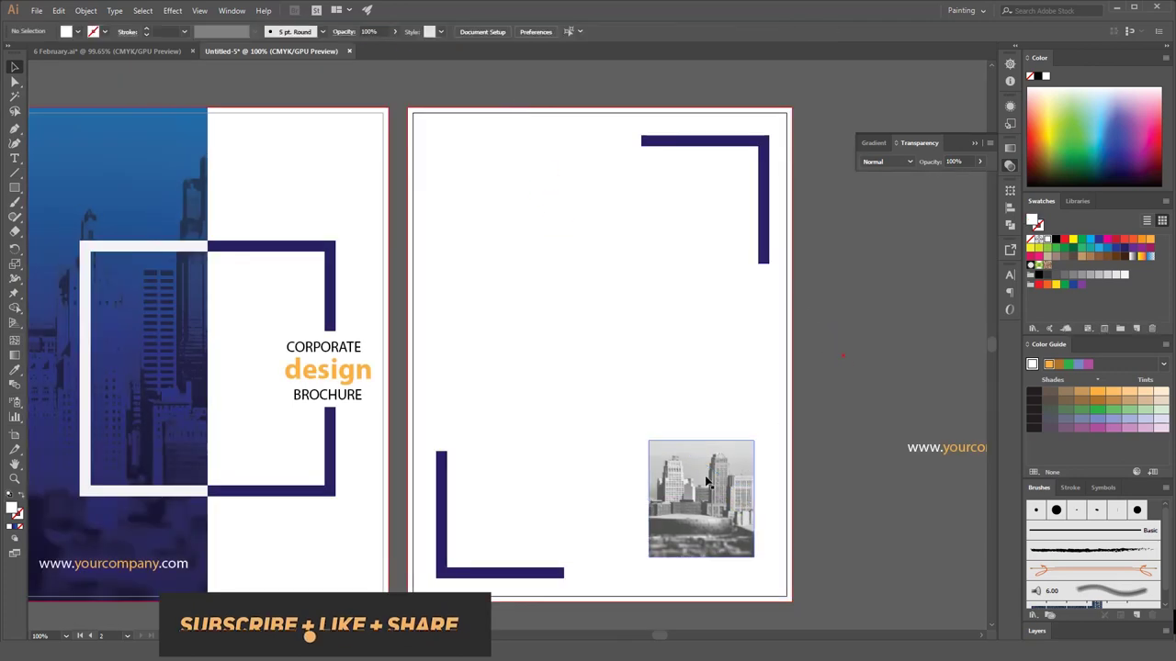
drag(701, 481, 713, 307)
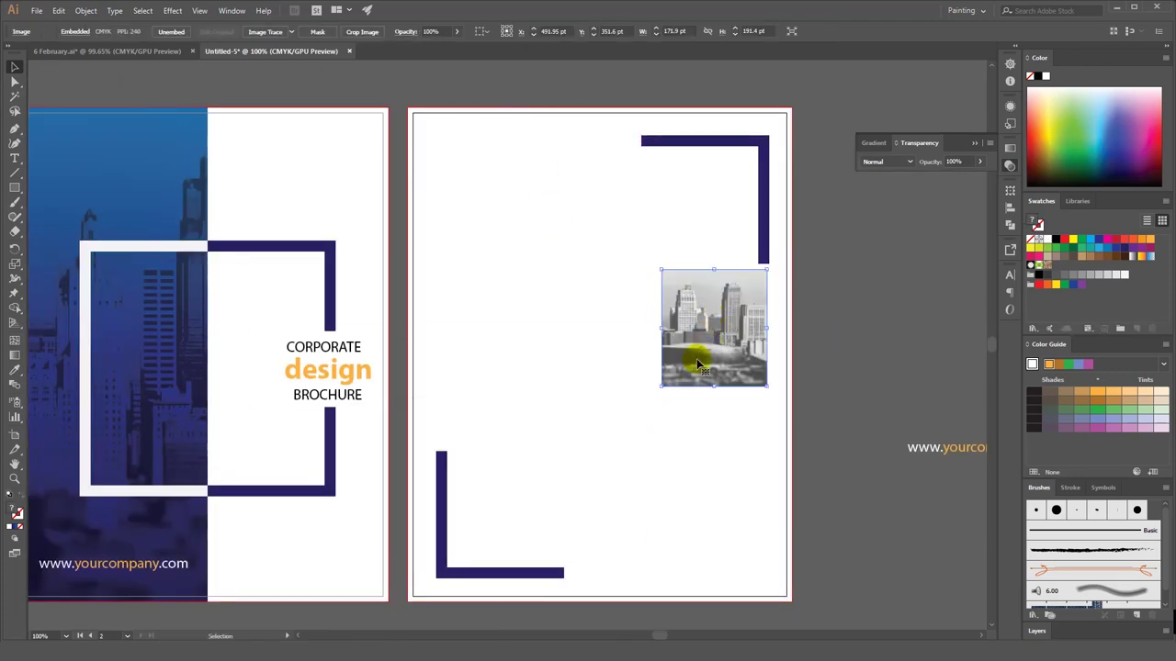
- Enlarge the cropped photo to about 191 × 213 pt under the top-right bracket
drag(658, 387, 640, 404)
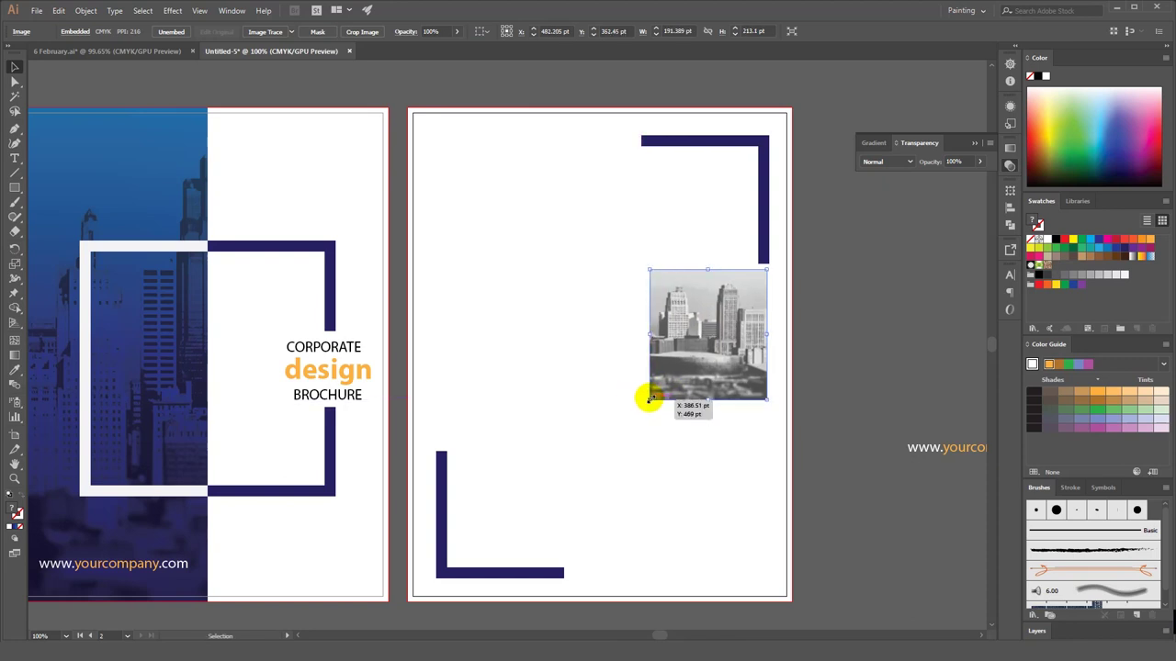
drag(649, 398, 643, 399)
drag(734, 253, 592, 322)
drag(715, 361, 722, 365)
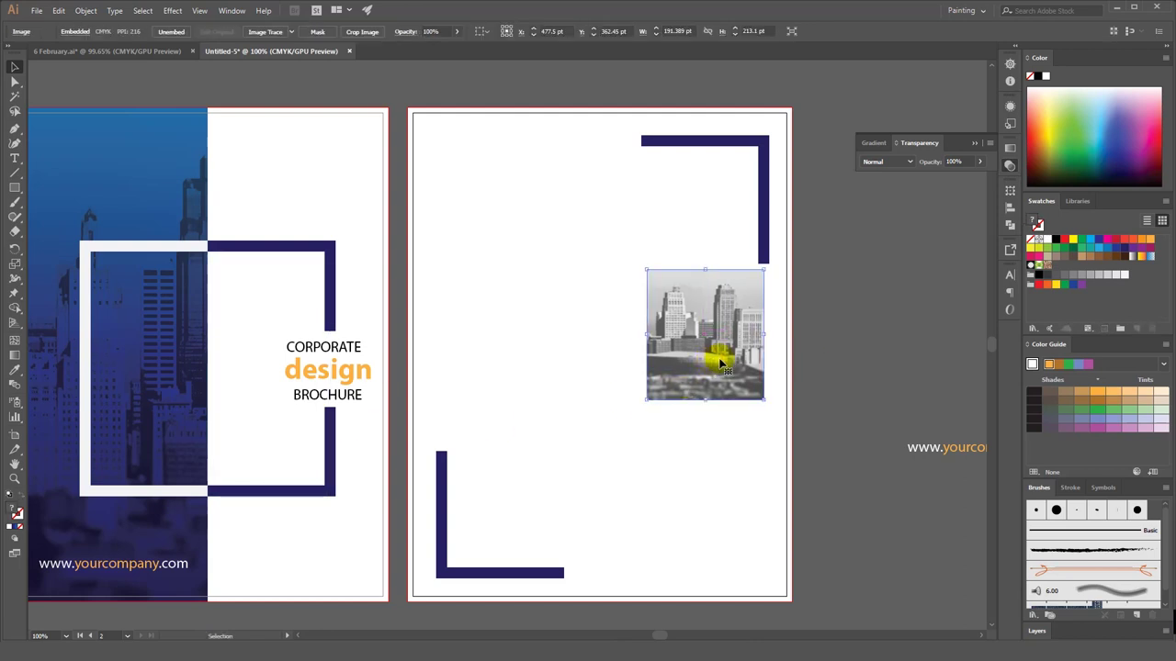
- Duplicate the cover title beside the second page and bring the copy to the front
click(340, 348)
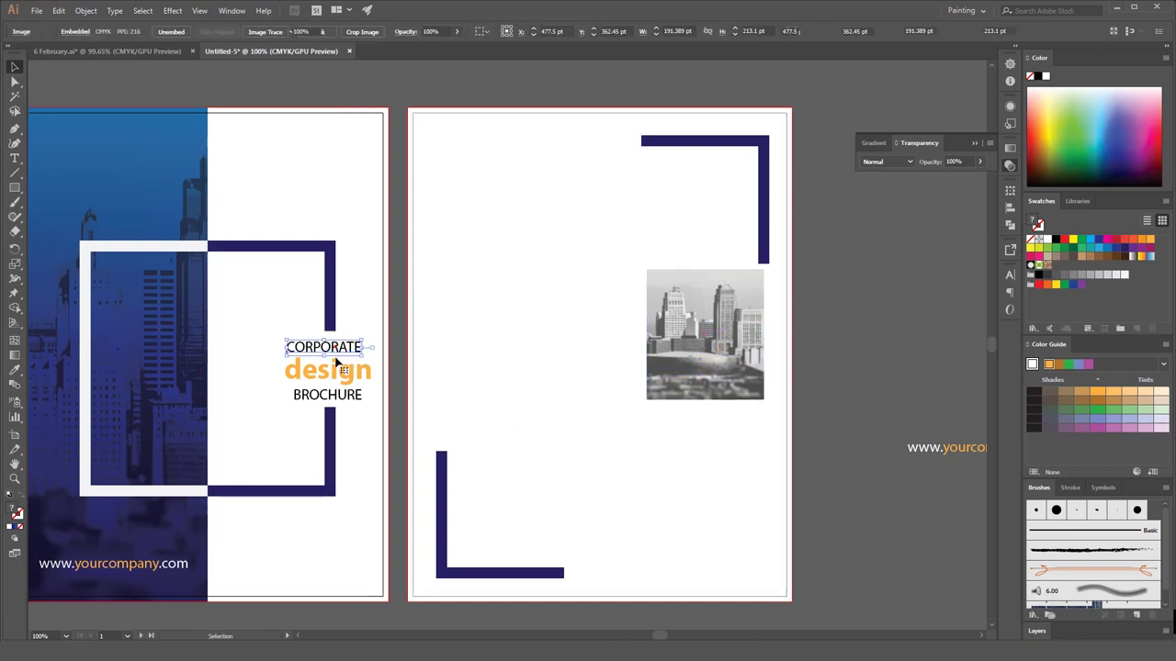
shift+click(336, 381)
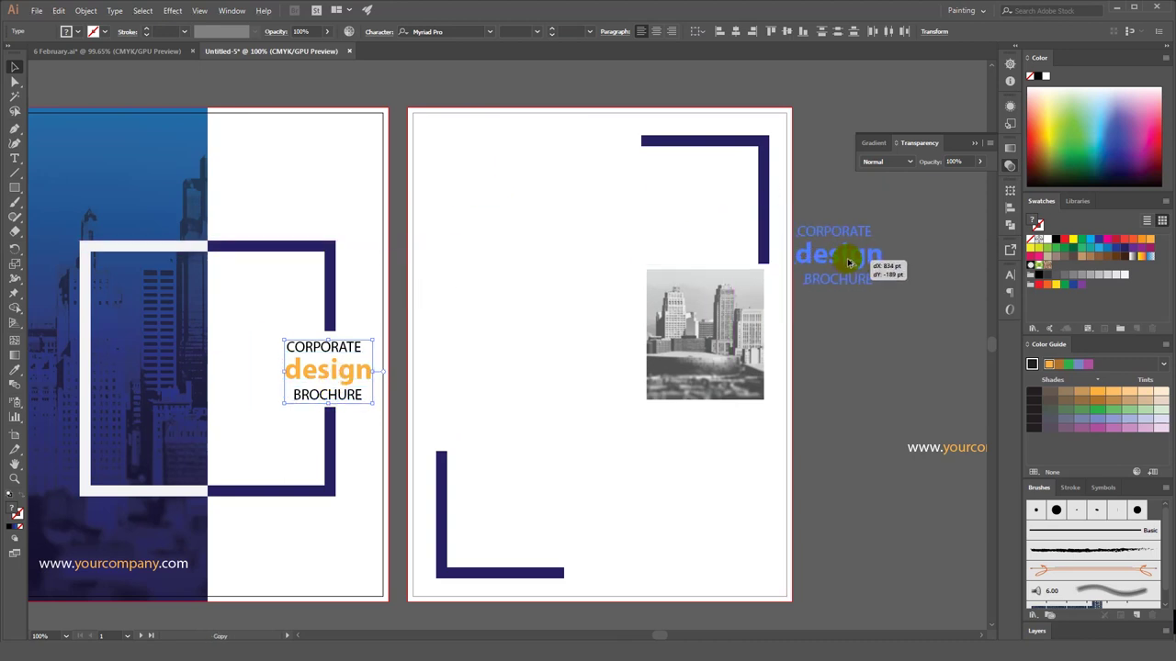
drag(336, 379, 853, 254)
right_click(853, 255)
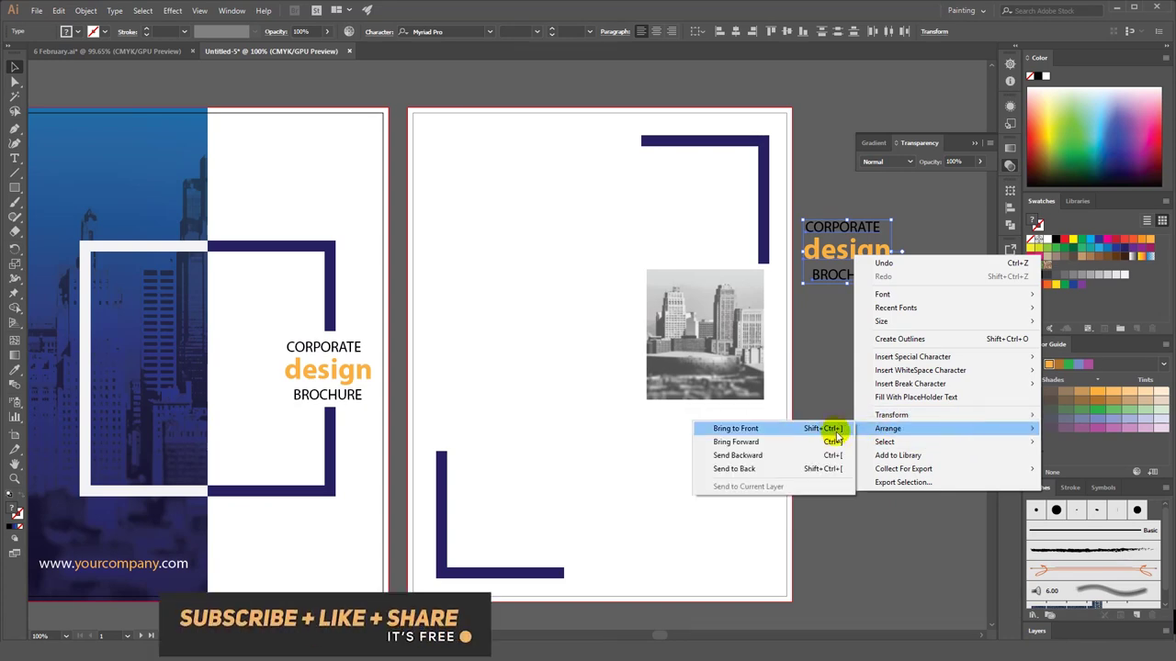
click(852, 396)
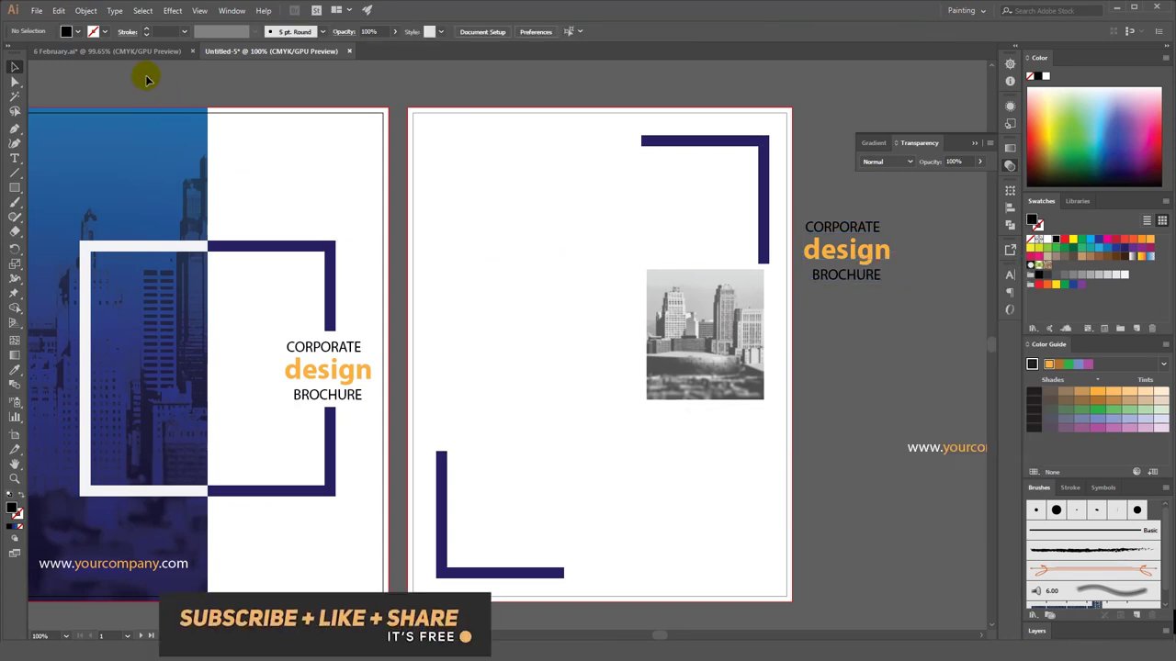
click(109, 51)
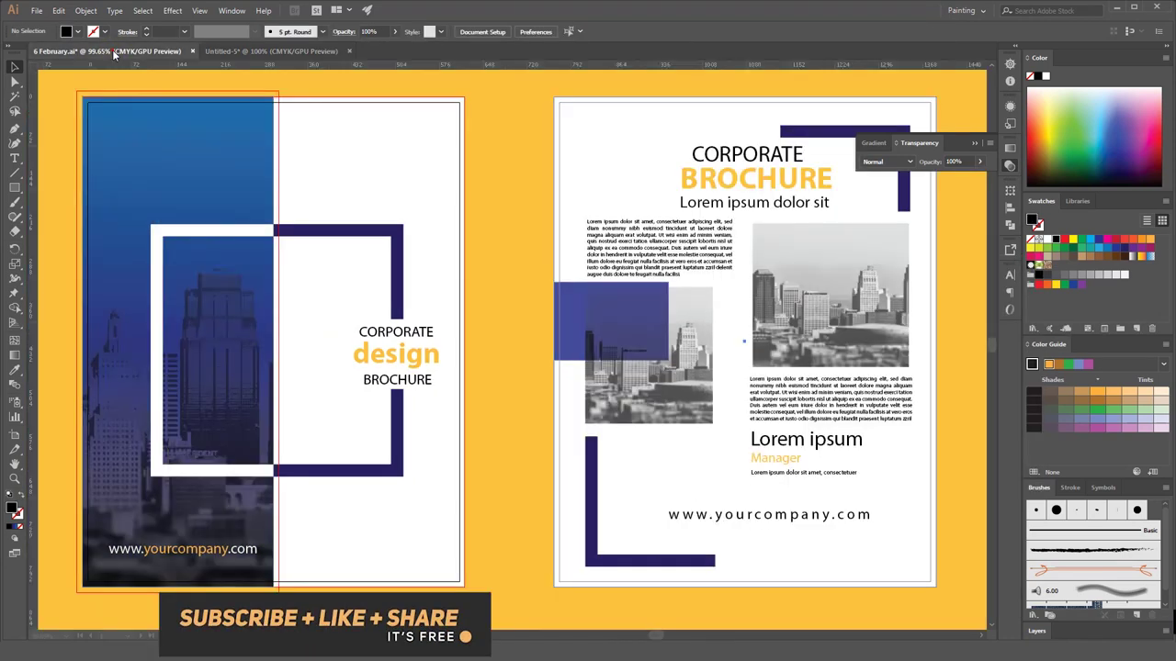
click(237, 51)
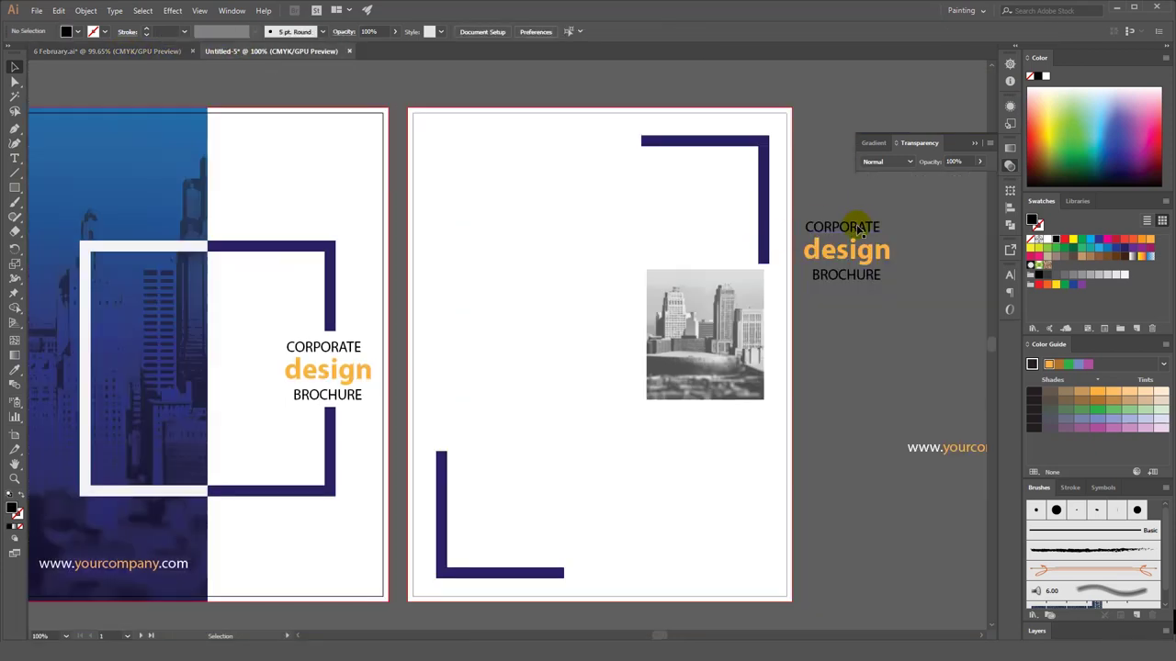
- Place CORPORATE at the page top with a 48 pt orange BROCHURE centred beneath
drag(858, 230, 625, 177)
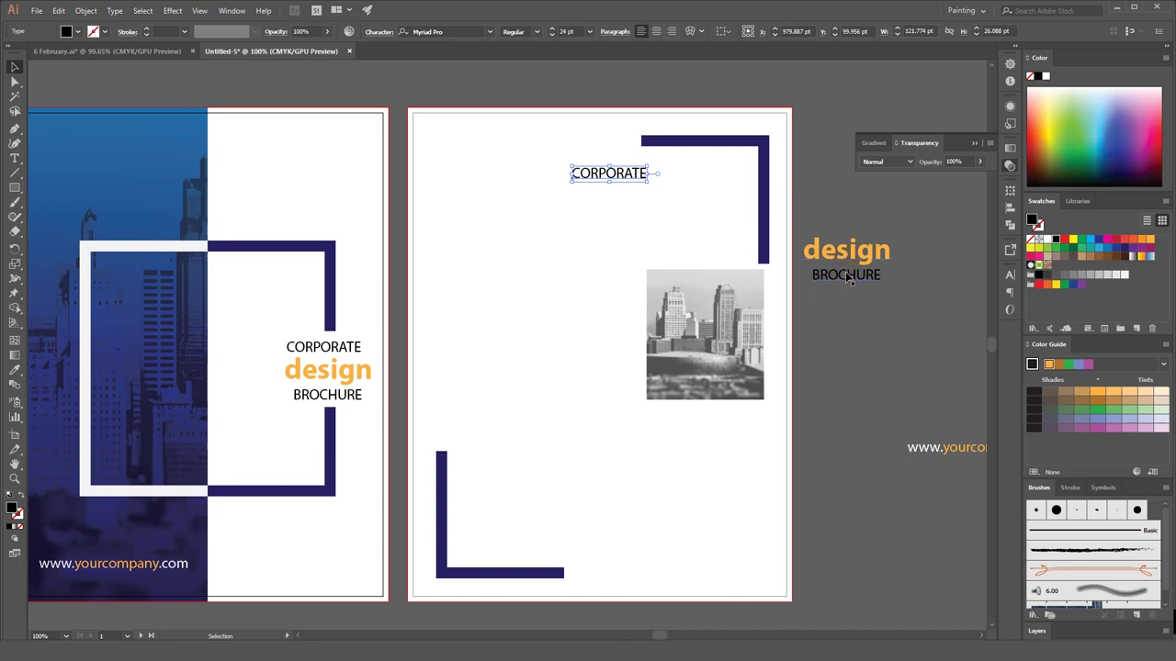
drag(849, 278, 609, 199)
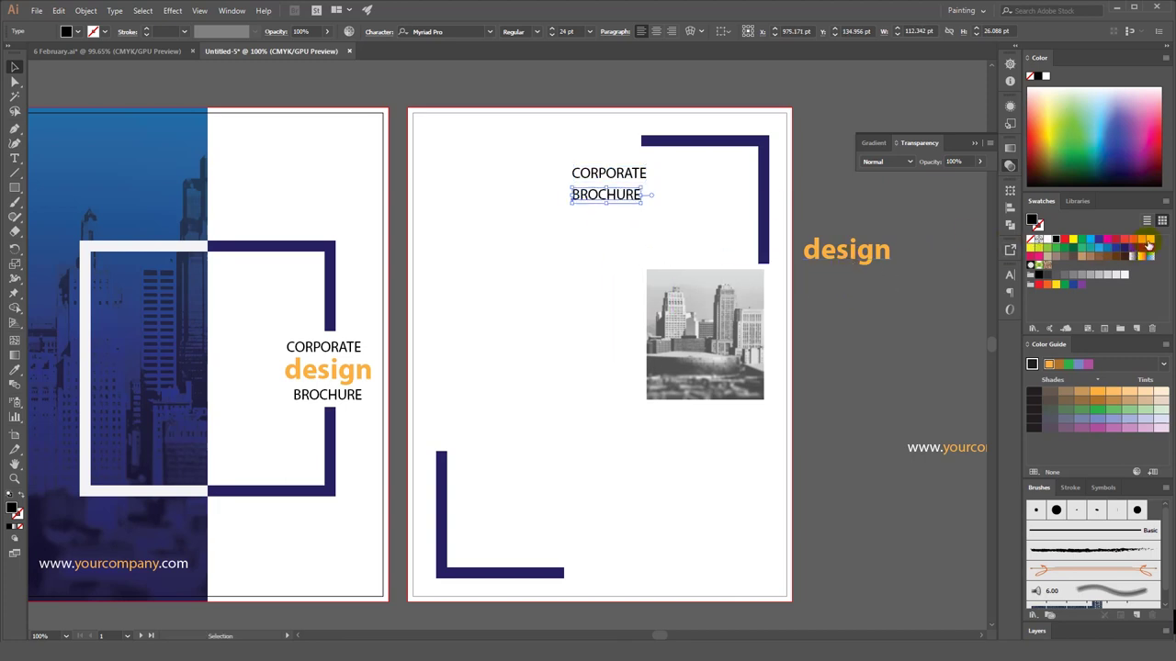
click(1148, 241)
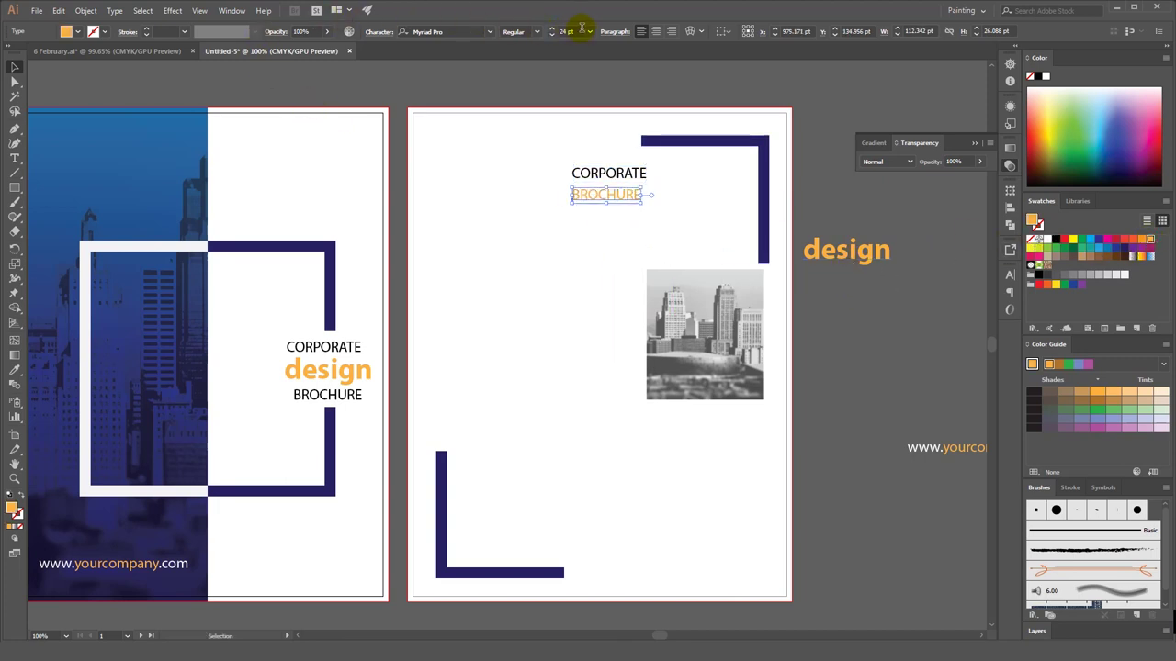
click(590, 31)
click(614, 223)
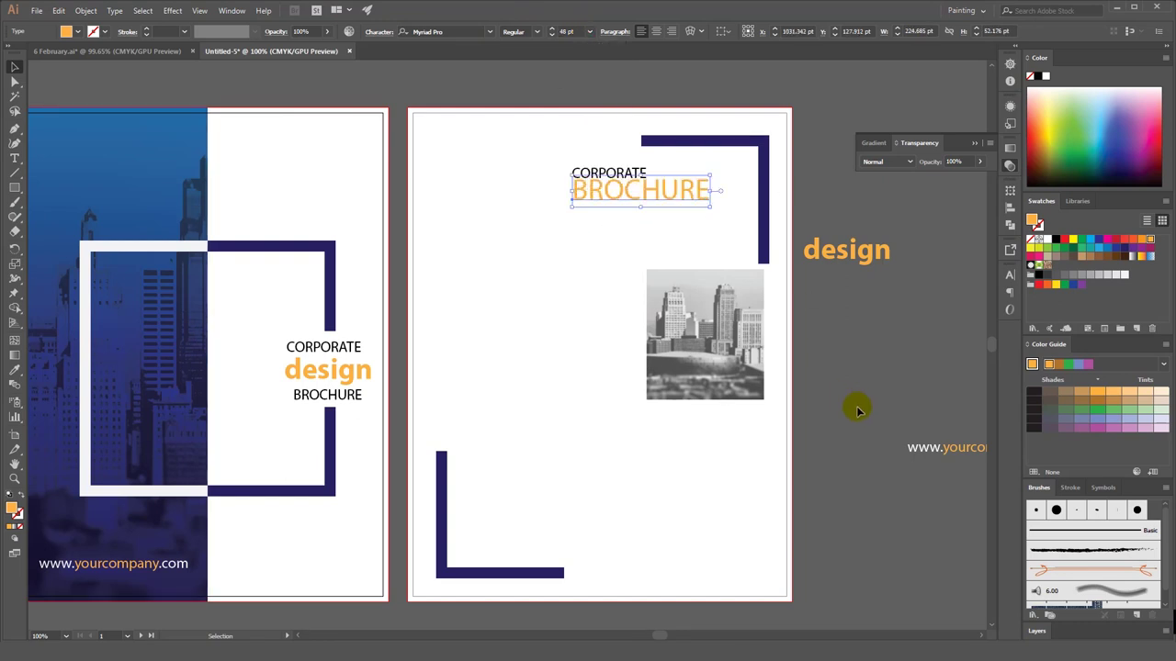
mouse_move(642, 184)
mouse_down()
mouse_move(609, 189)
mouse_move(621, 191)
mouse_up()
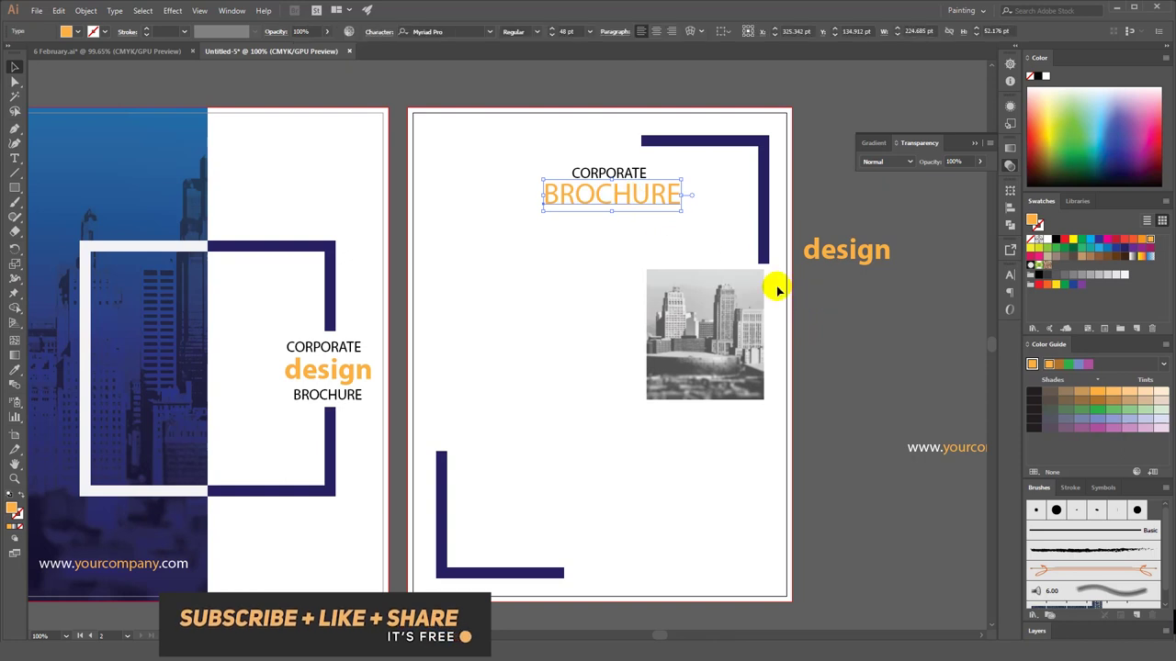
- Create a 24 pt Regular subtitle text area under BROCHURE
click(822, 336)
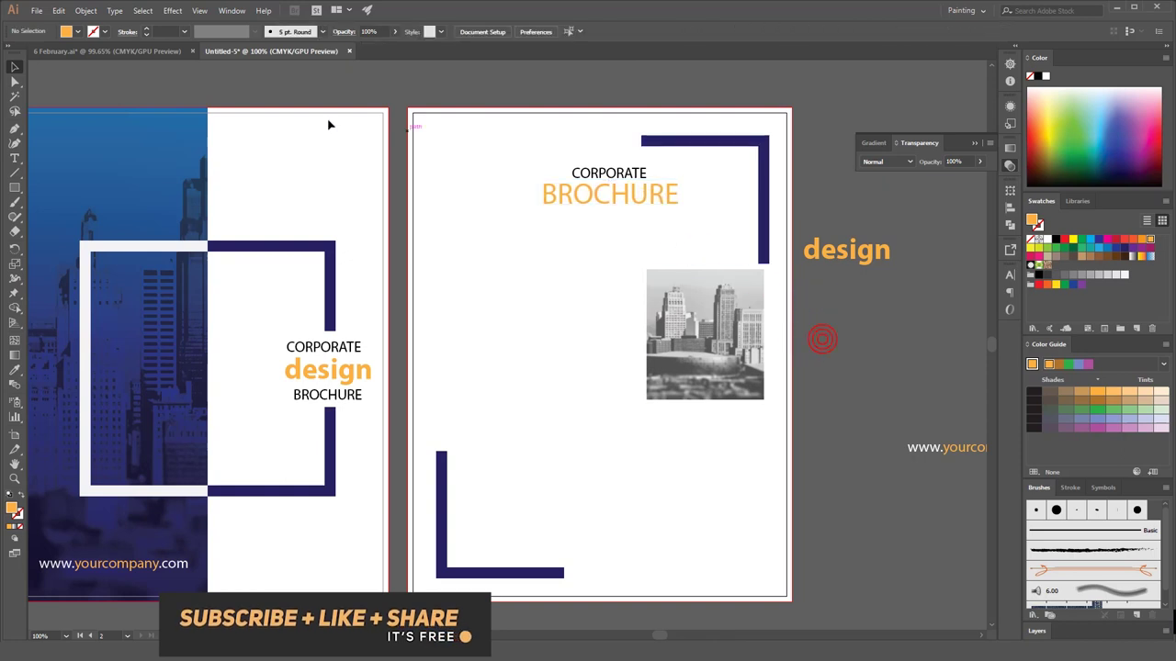
click(14, 161)
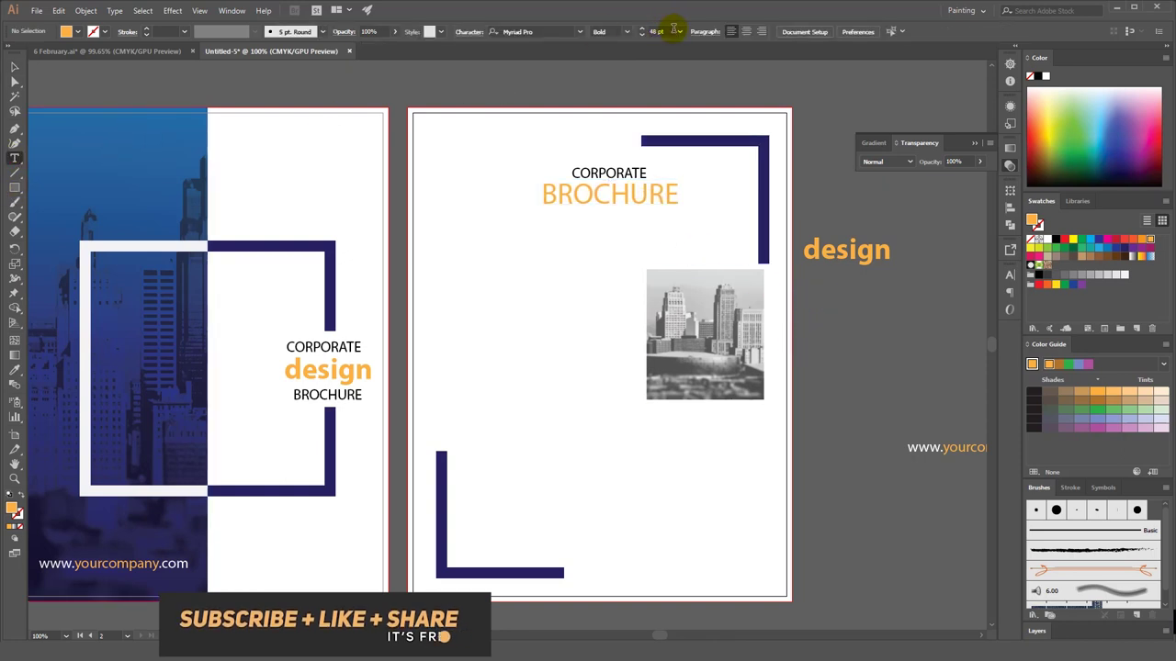
click(680, 31)
click(697, 195)
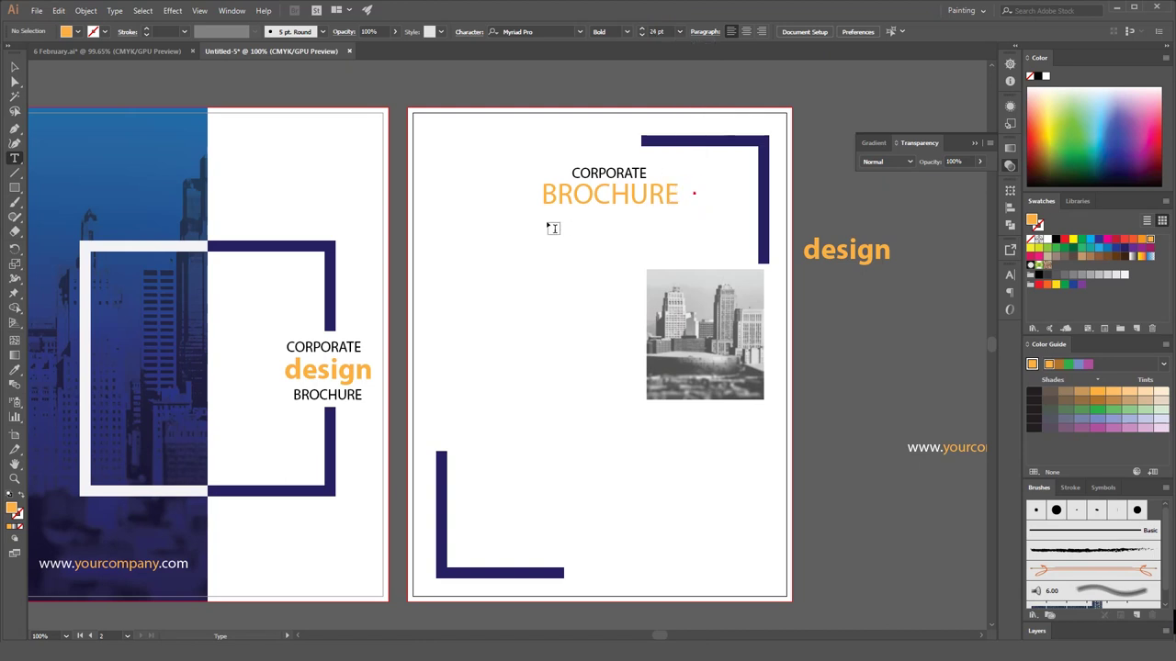
drag(539, 212, 681, 224)
click(14, 69)
click(536, 32)
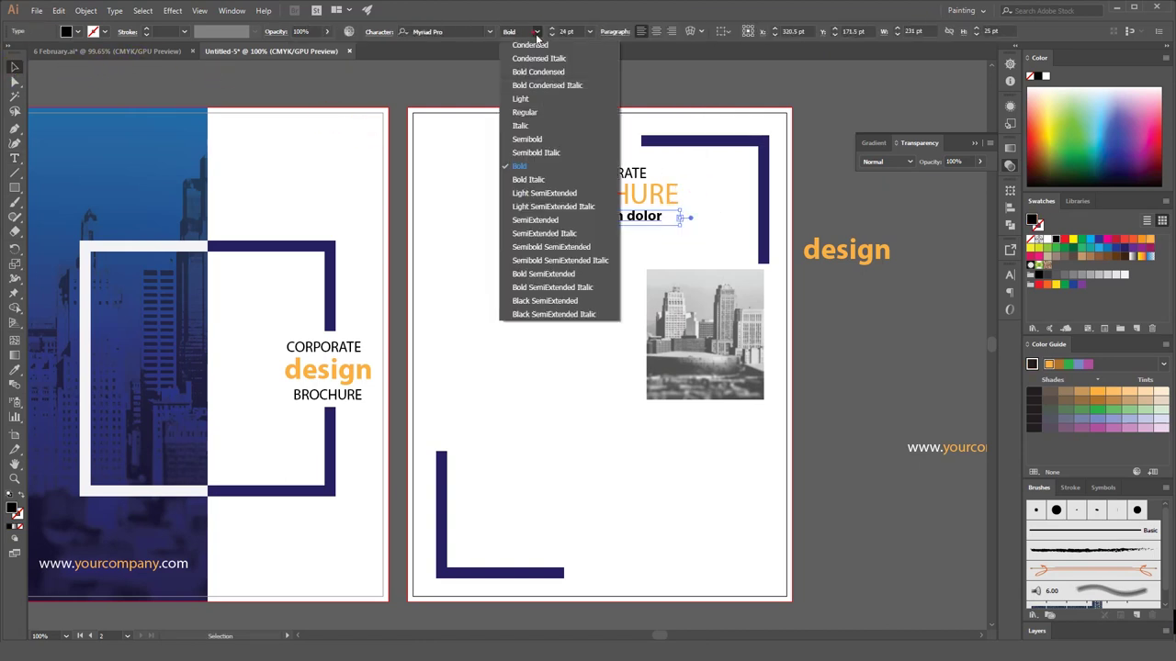
click(519, 103)
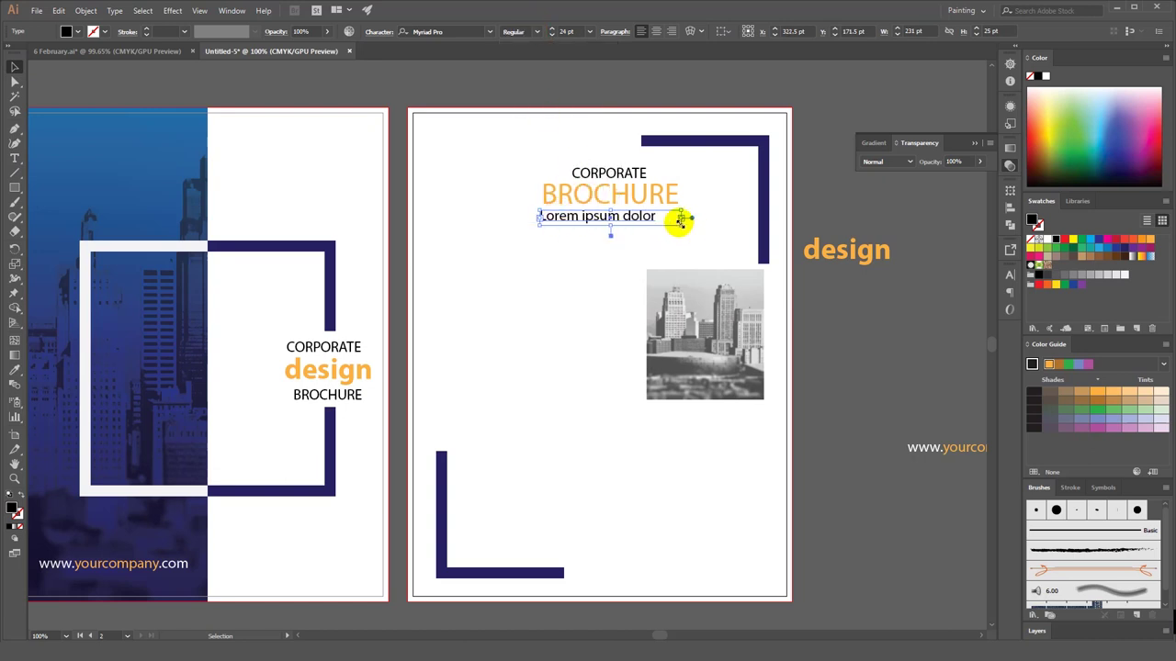
drag(675, 218, 682, 217)
click(861, 339)
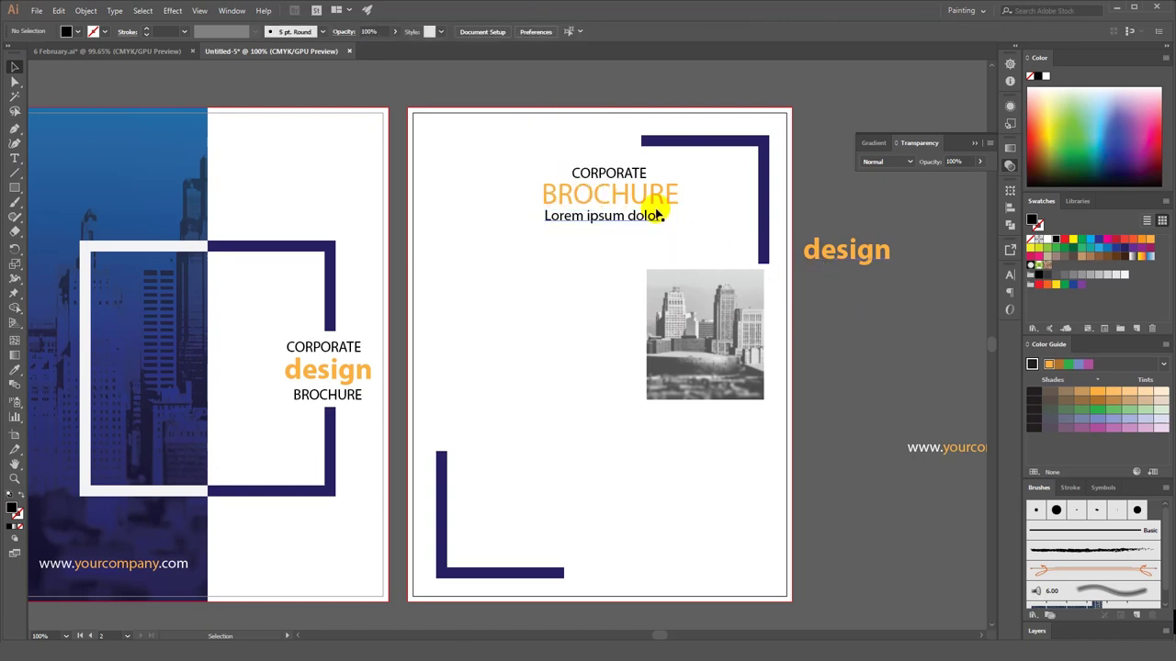
- Redo the 'Lorem ipsum dolor sit' subtitle and delete the leftover design text
click(660, 215)
key(Delete)
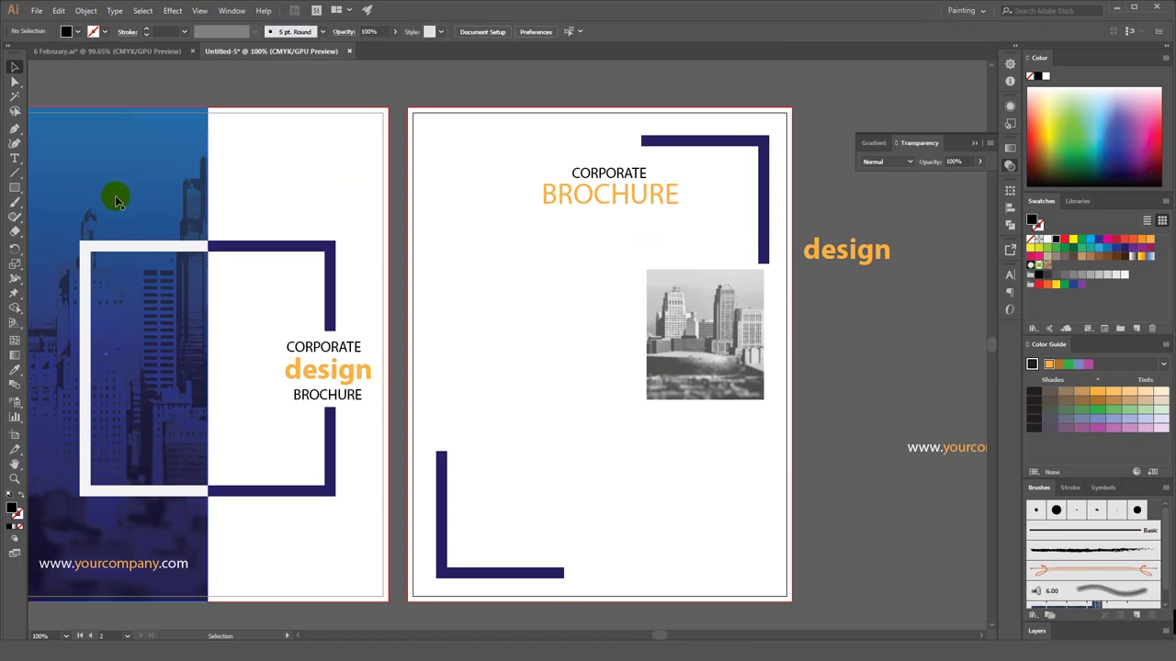
click(14, 158)
drag(527, 209, 698, 224)
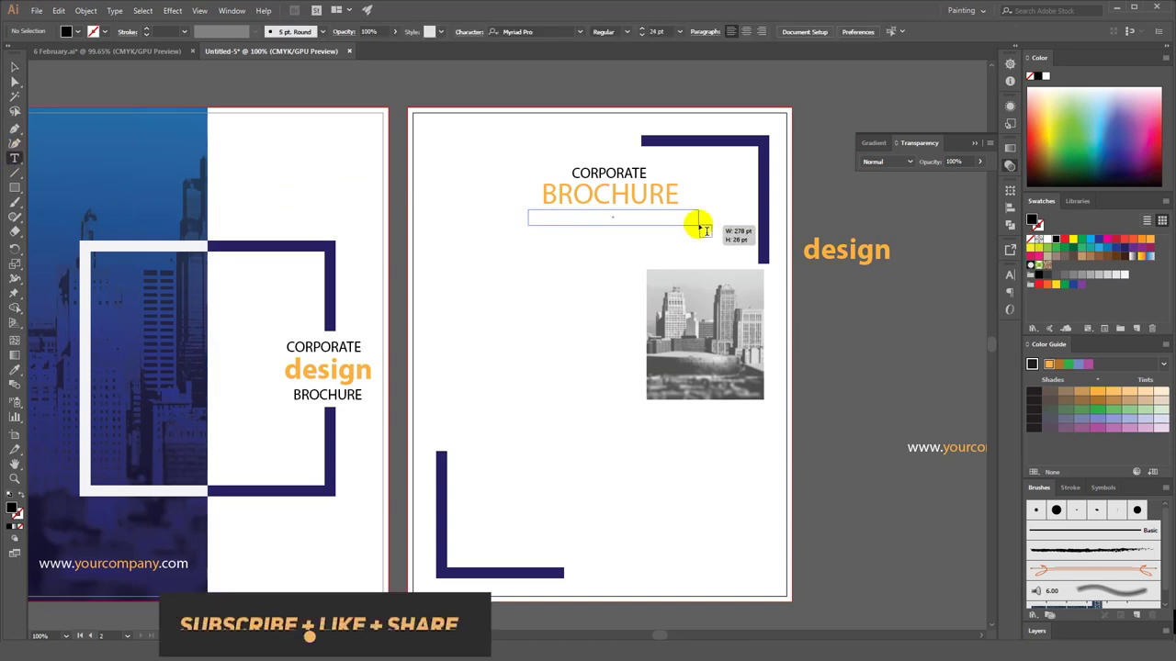
click(16, 70)
key(Right)
key(Right)
key(Right)
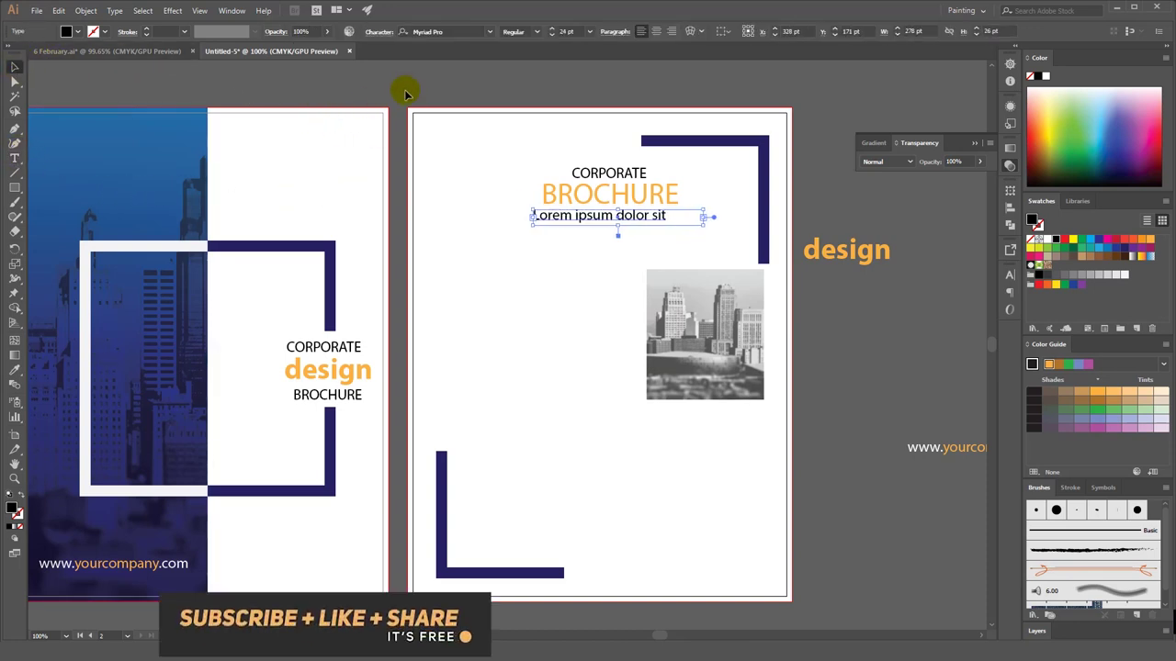
click(844, 316)
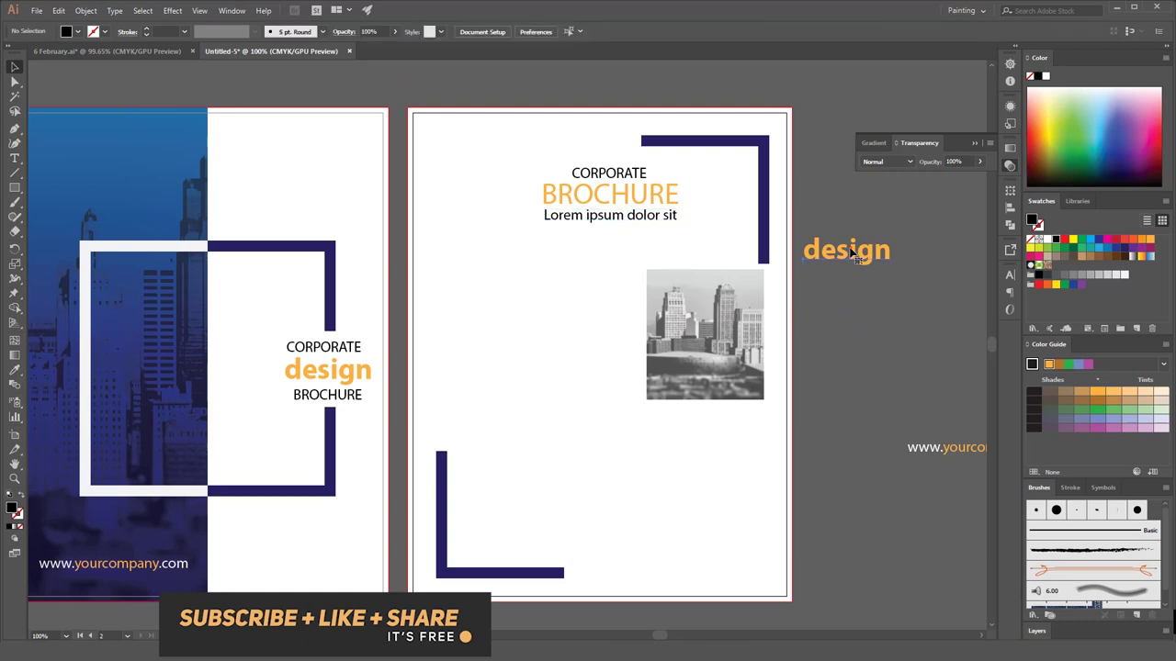
click(854, 255)
key(Delete)
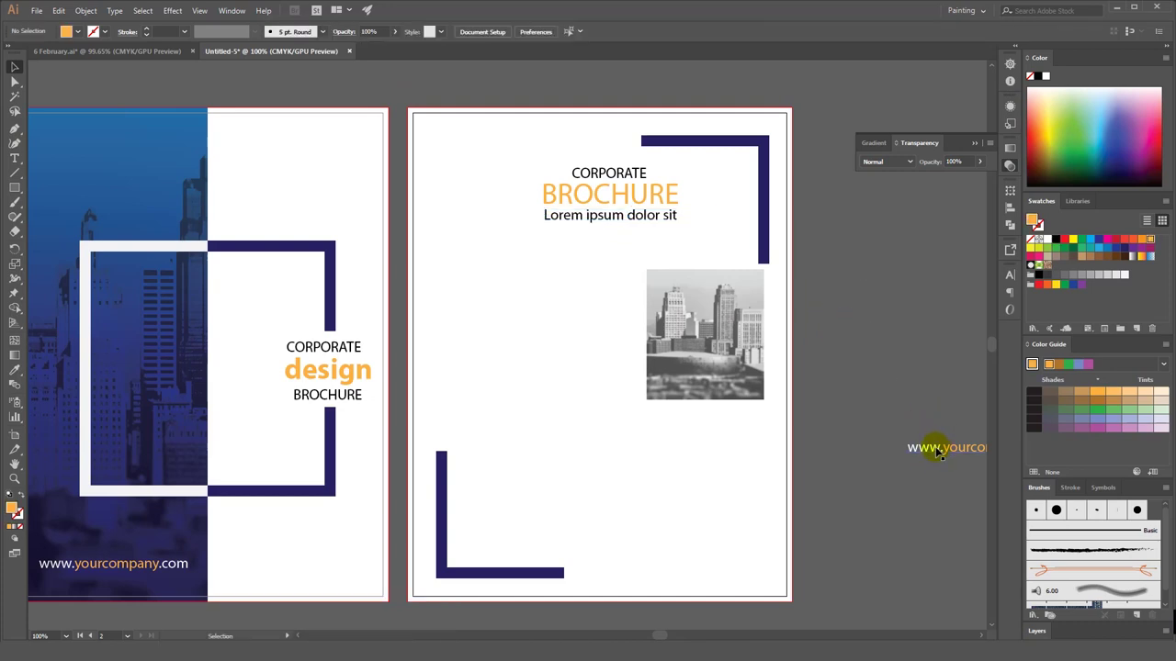
drag(932, 448, 842, 434)
right_click(852, 433)
mouse_move(885, 370)
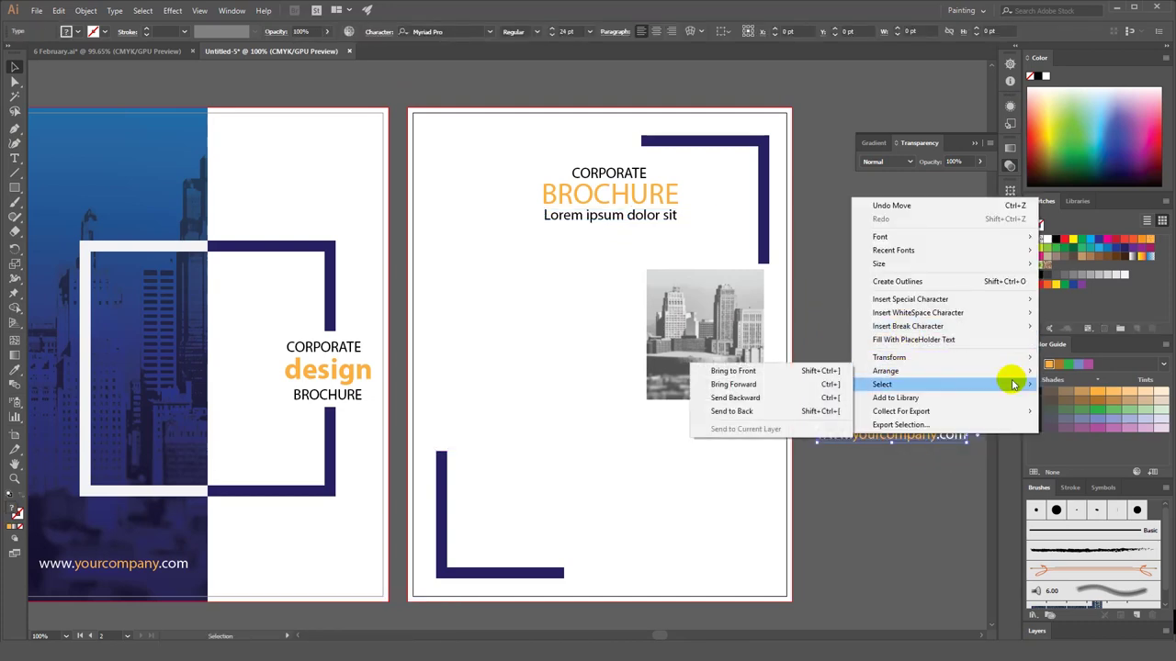
click(790, 371)
drag(893, 434, 593, 522)
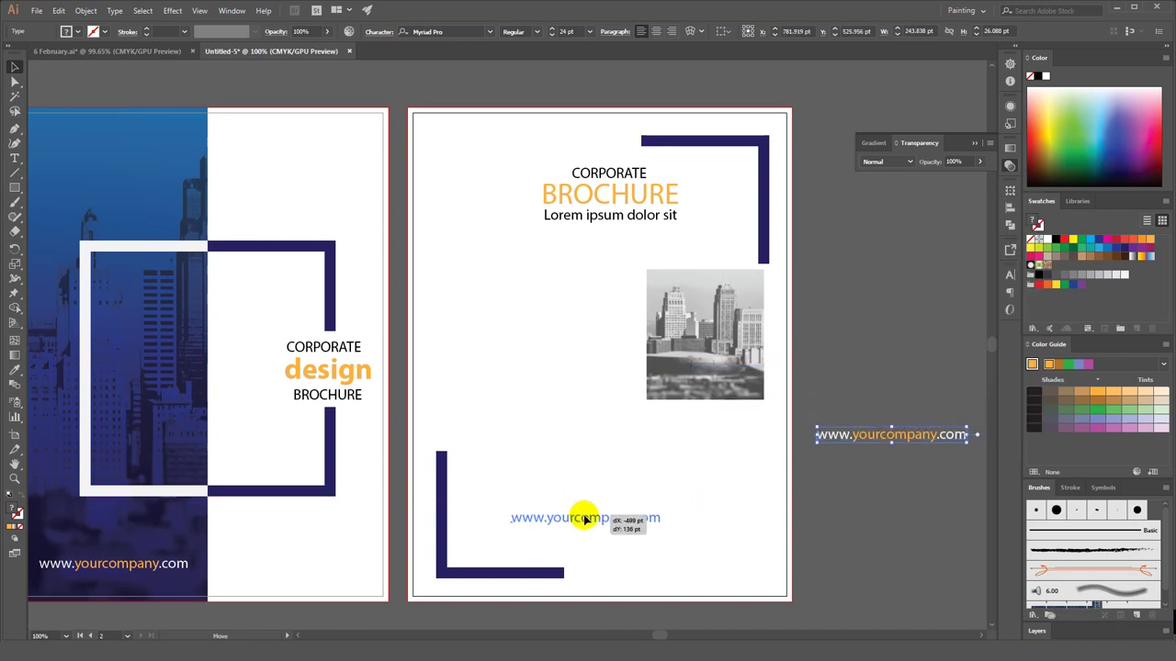
click(15, 158)
drag(550, 527, 493, 522)
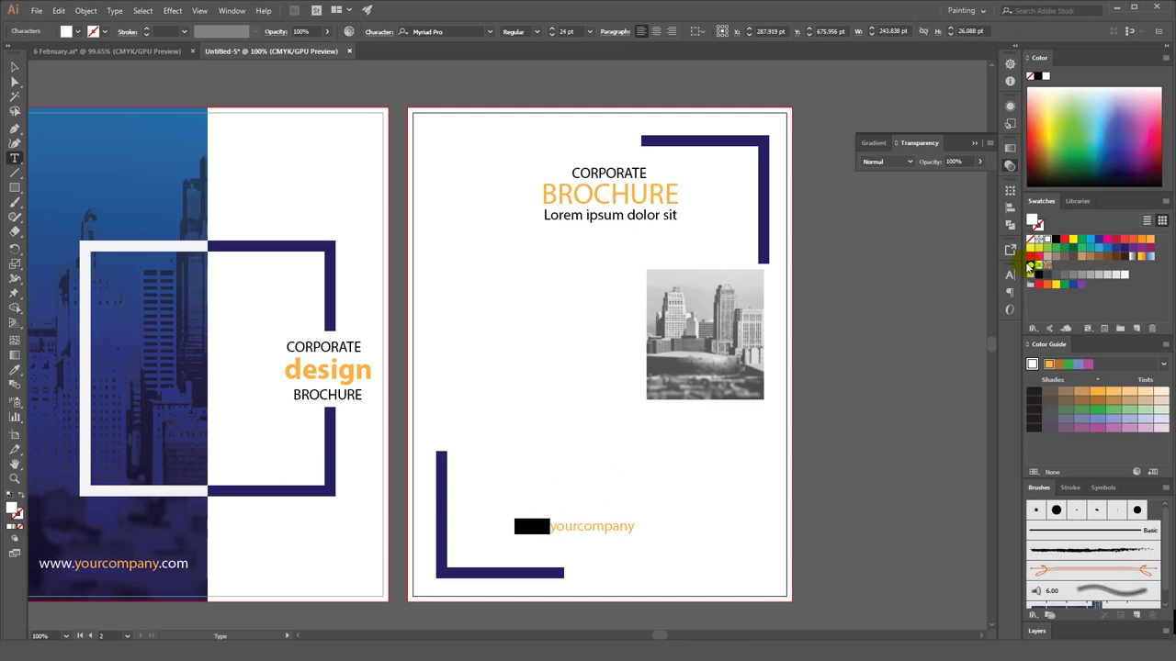
click(1056, 240)
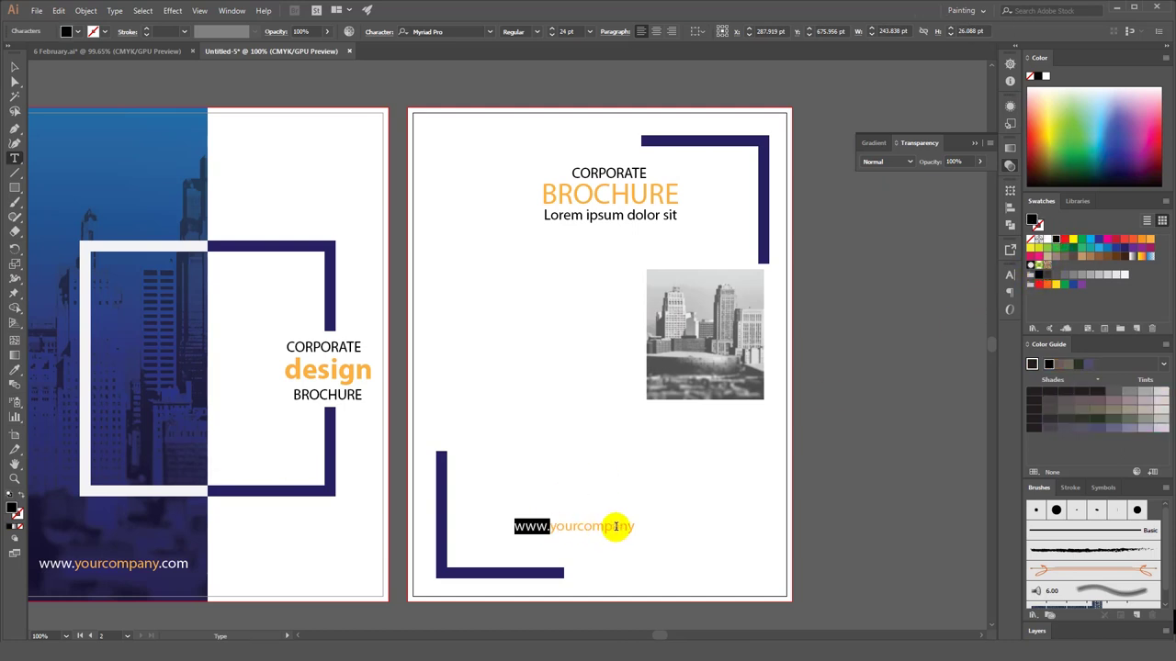
drag(633, 526, 663, 527)
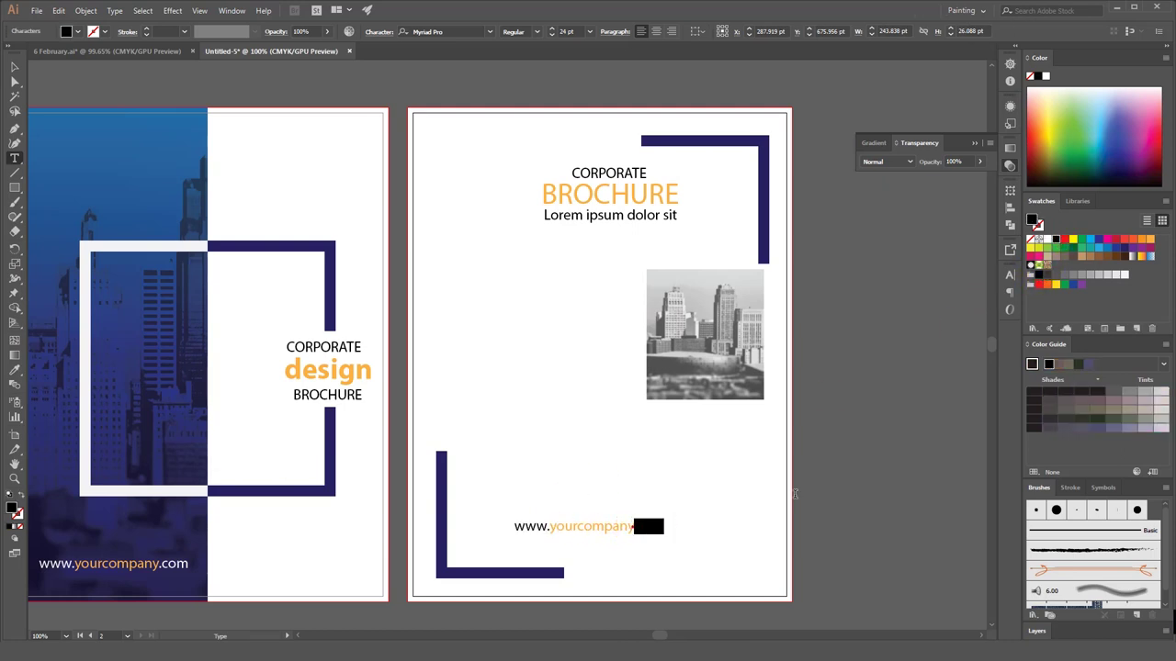
click(1056, 239)
click(14, 67)
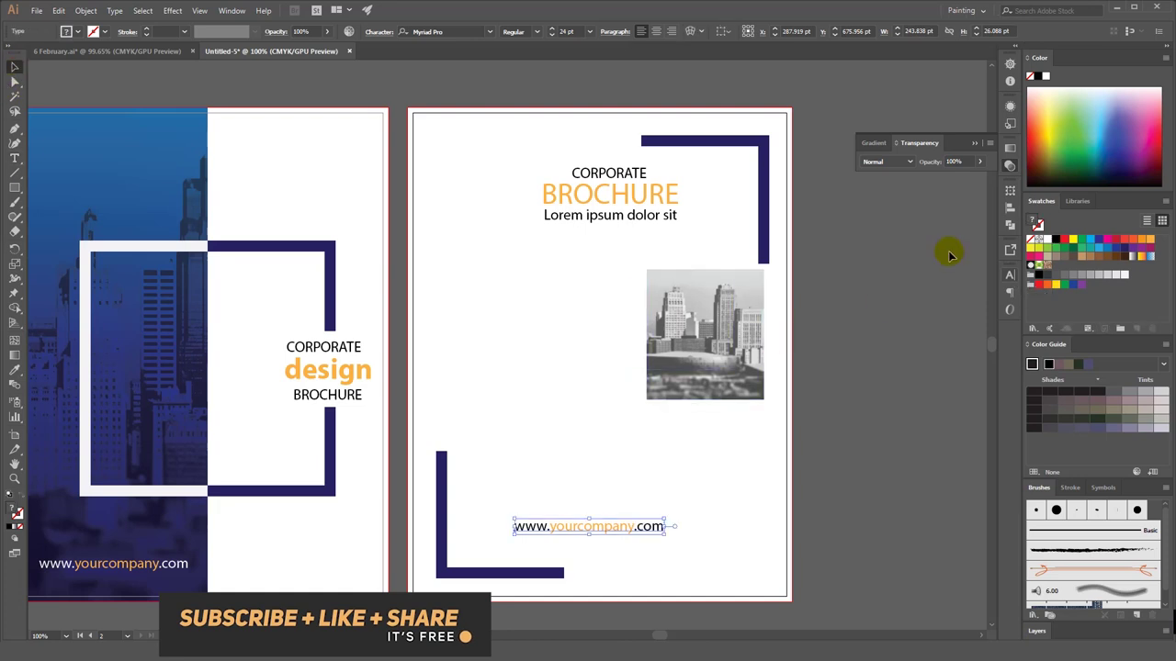
- Set the URL's character tracking to 200
click(1009, 309)
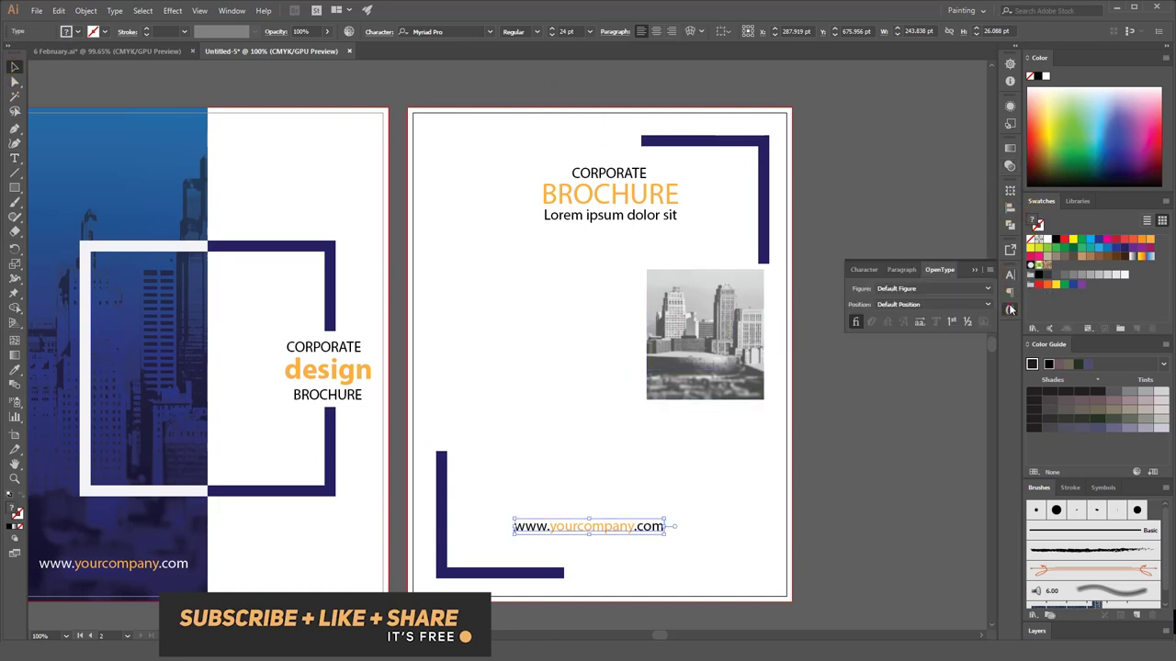
click(1009, 291)
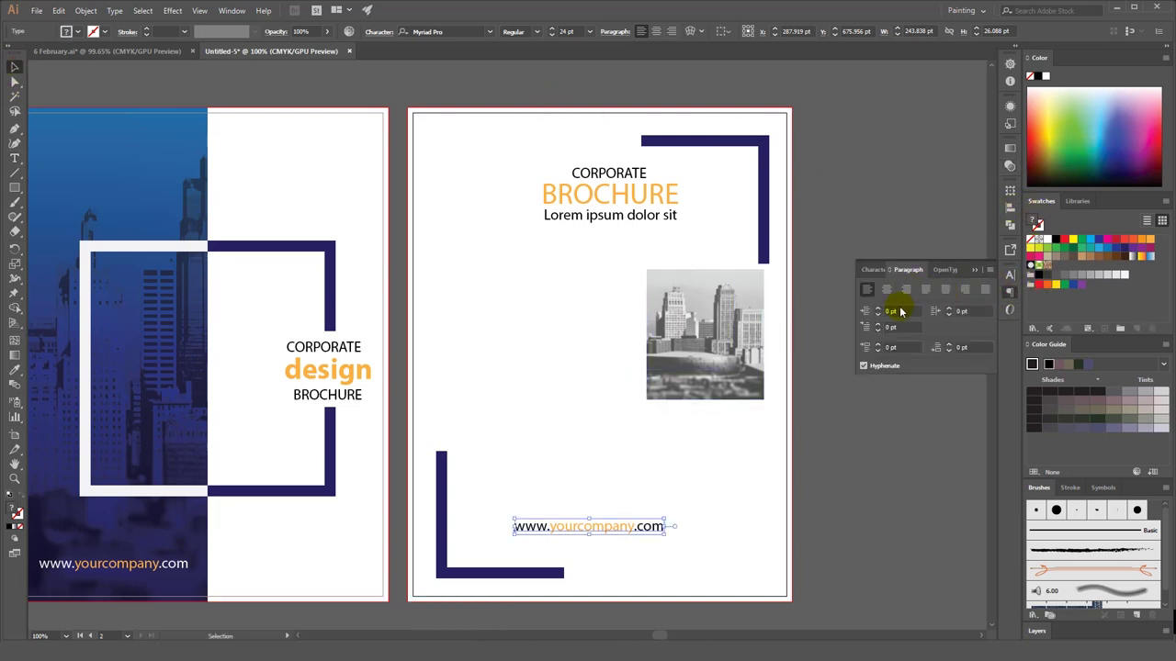
click(1011, 278)
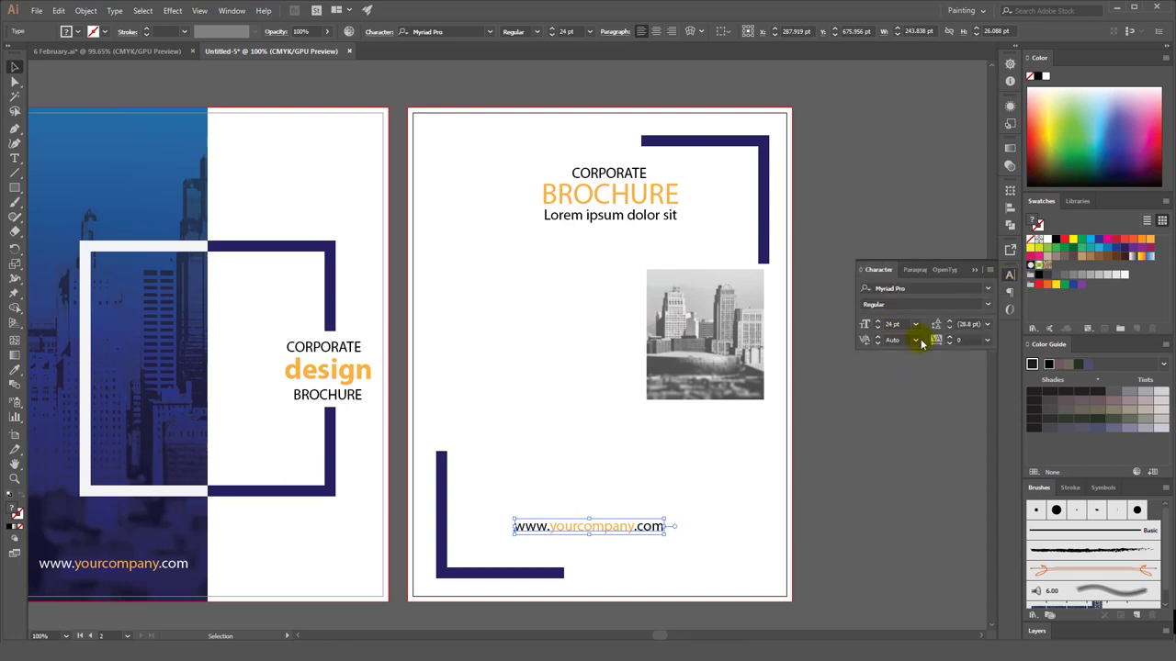
click(988, 340)
click(1001, 537)
click(840, 524)
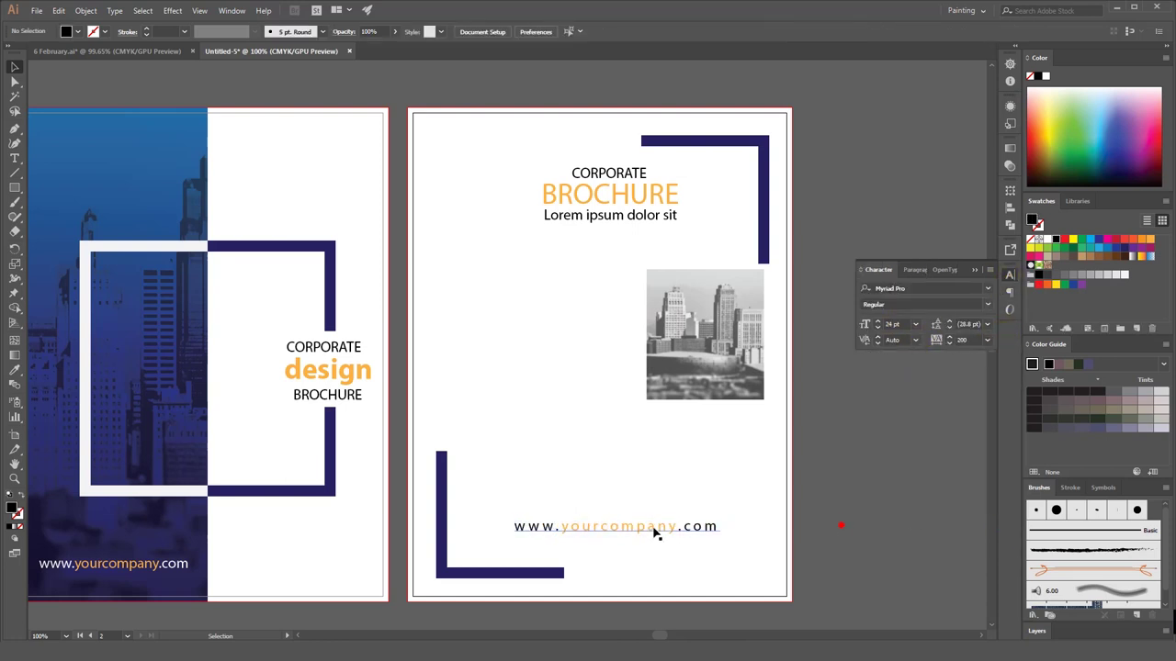
- Centre the URL on the page and nudge it slightly lower
drag(655, 533, 698, 534)
click(915, 489)
click(911, 509)
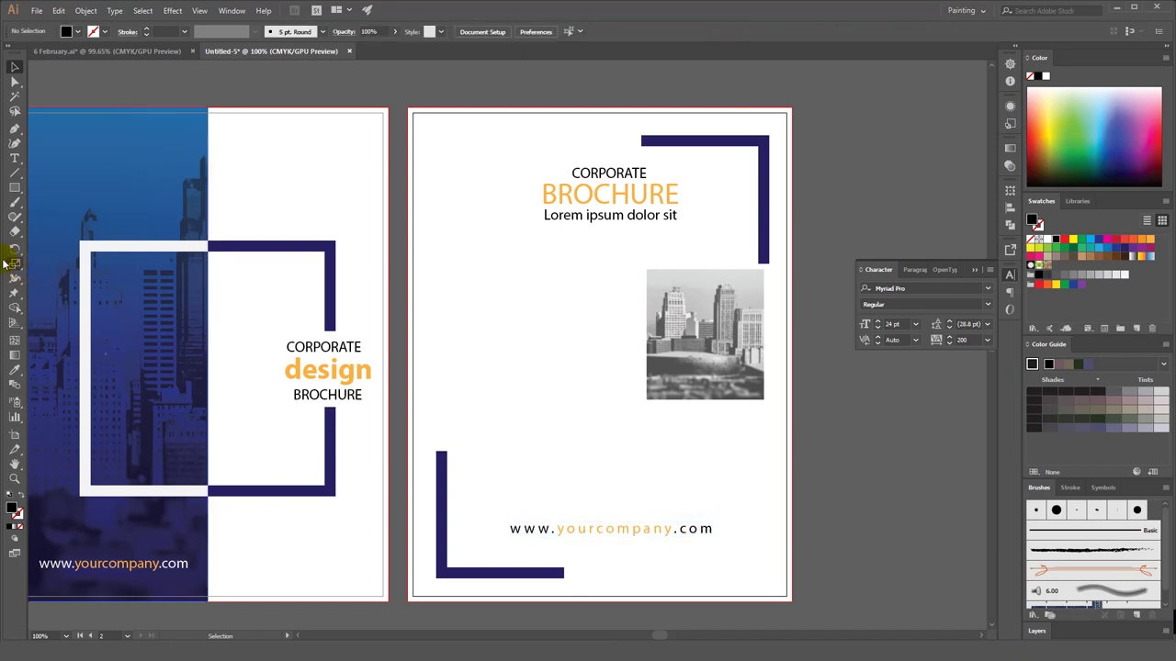
- Import a city skyline photo and crop its left, right and top edges
key(alt+Tab)
drag(349, 236, 569, 391)
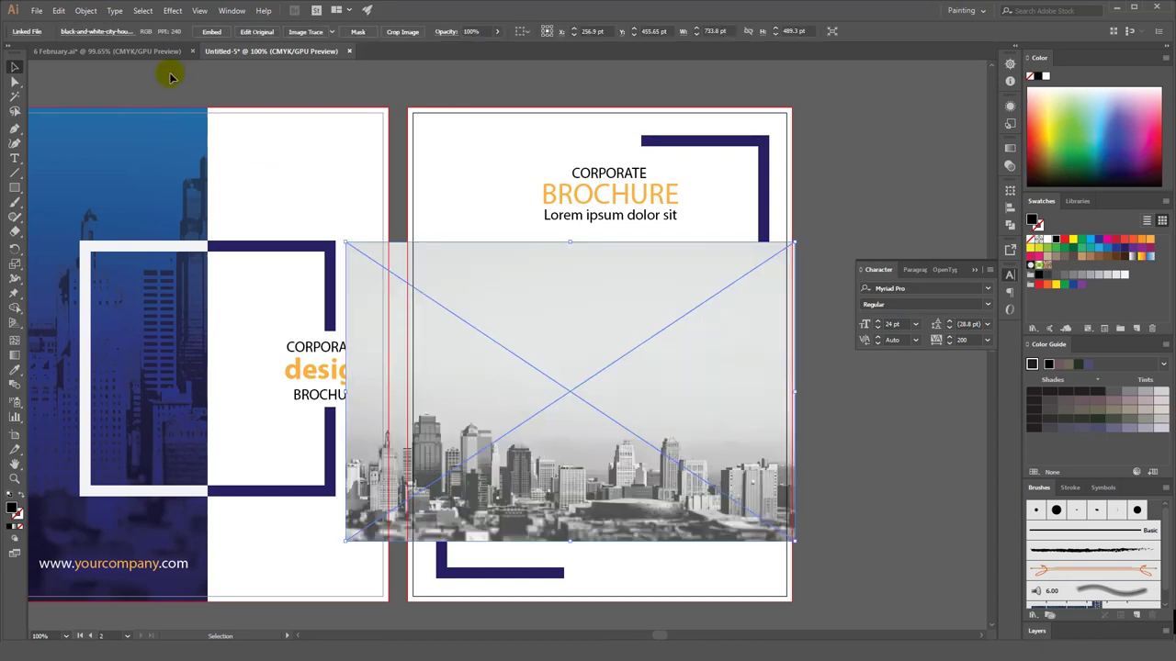
click(402, 32)
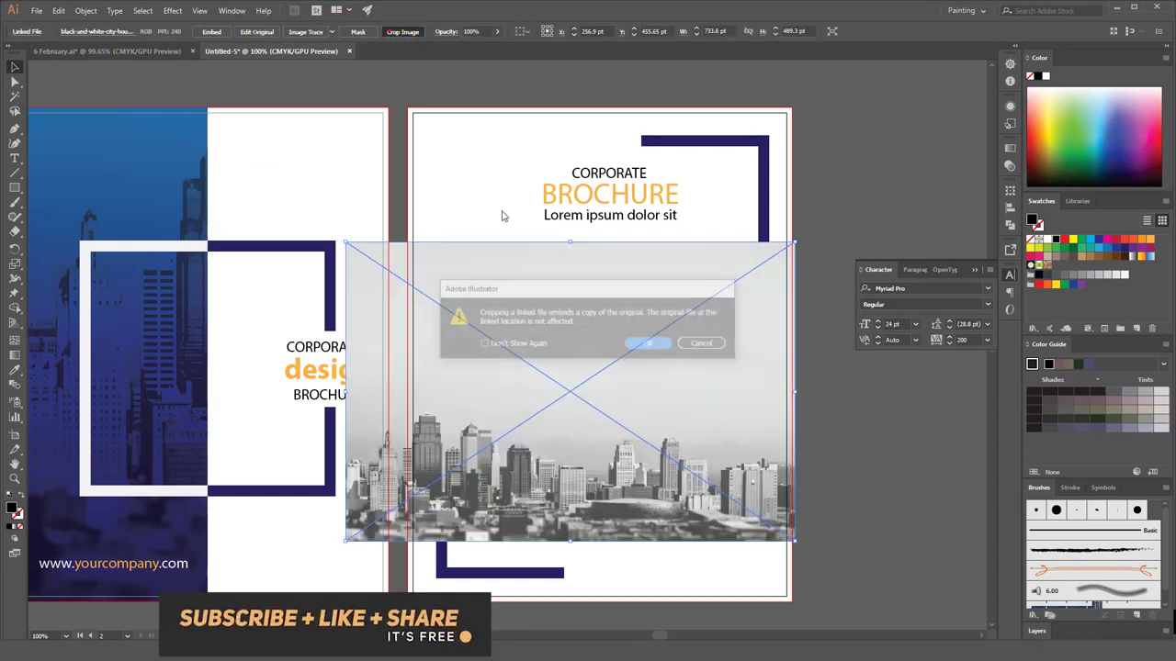
click(643, 341)
drag(351, 389, 538, 392)
drag(794, 392, 646, 395)
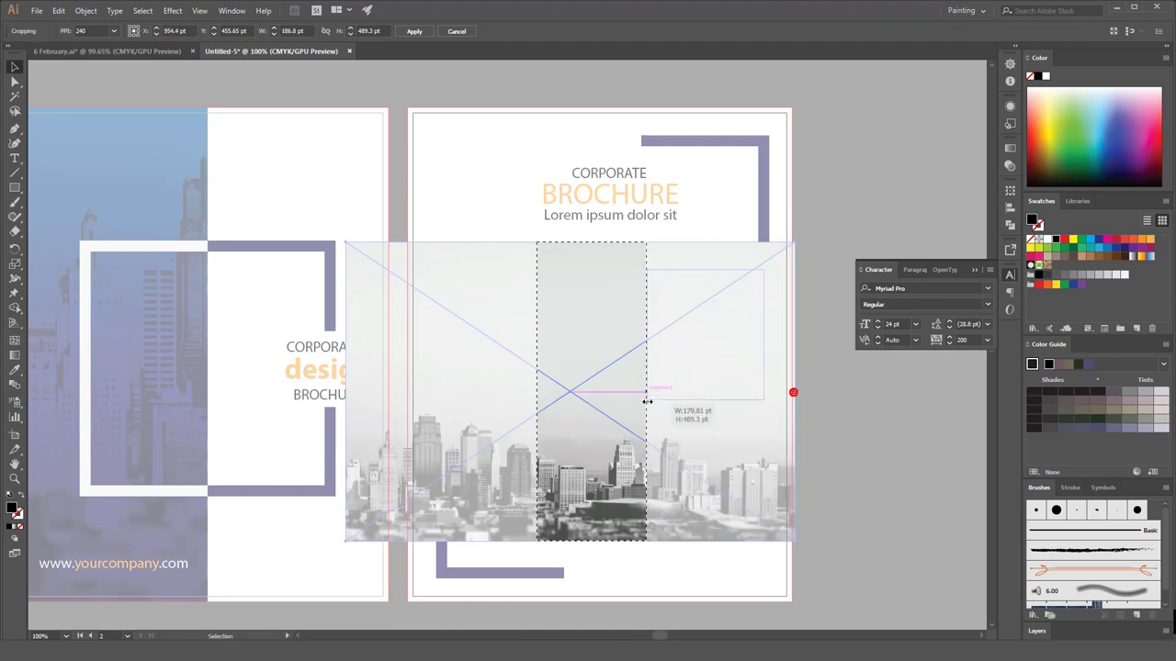
mouse_move(588, 240)
mouse_down()
mouse_move(579, 404)
mouse_move(593, 429)
mouse_move(517, 320)
mouse_move(516, 350)
mouse_move(614, 266)
mouse_up()
click(414, 31)
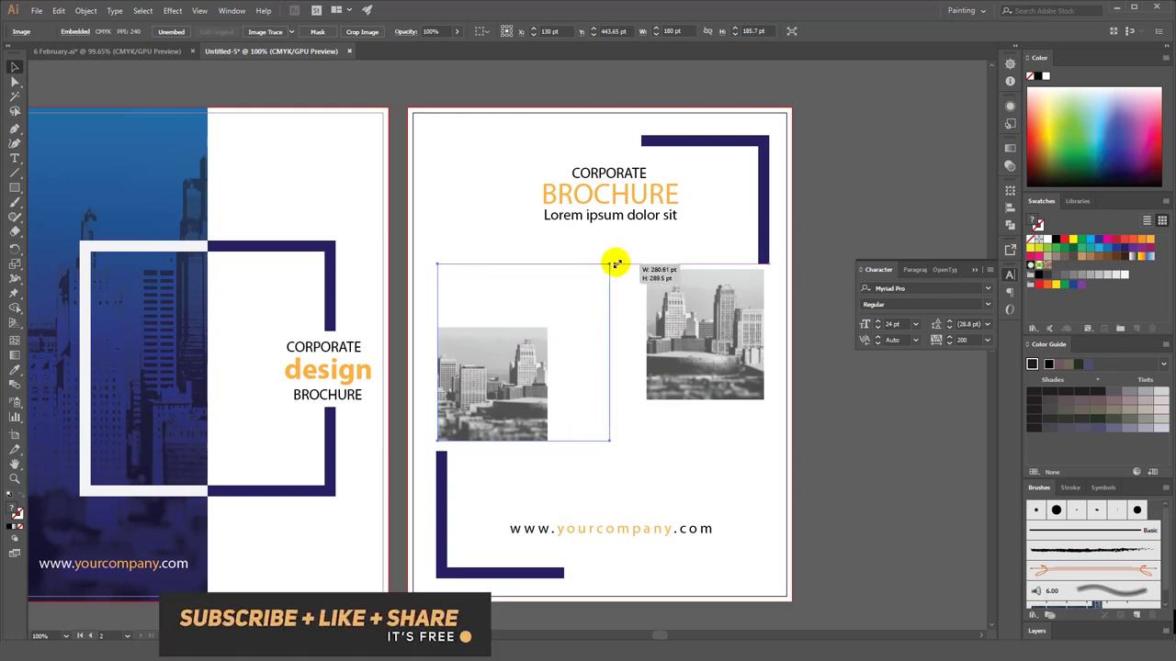
- Scale the right city photo to about 249 × 277 pt, checking the reference brochure
drag(615, 267, 616, 259)
drag(646, 402, 612, 448)
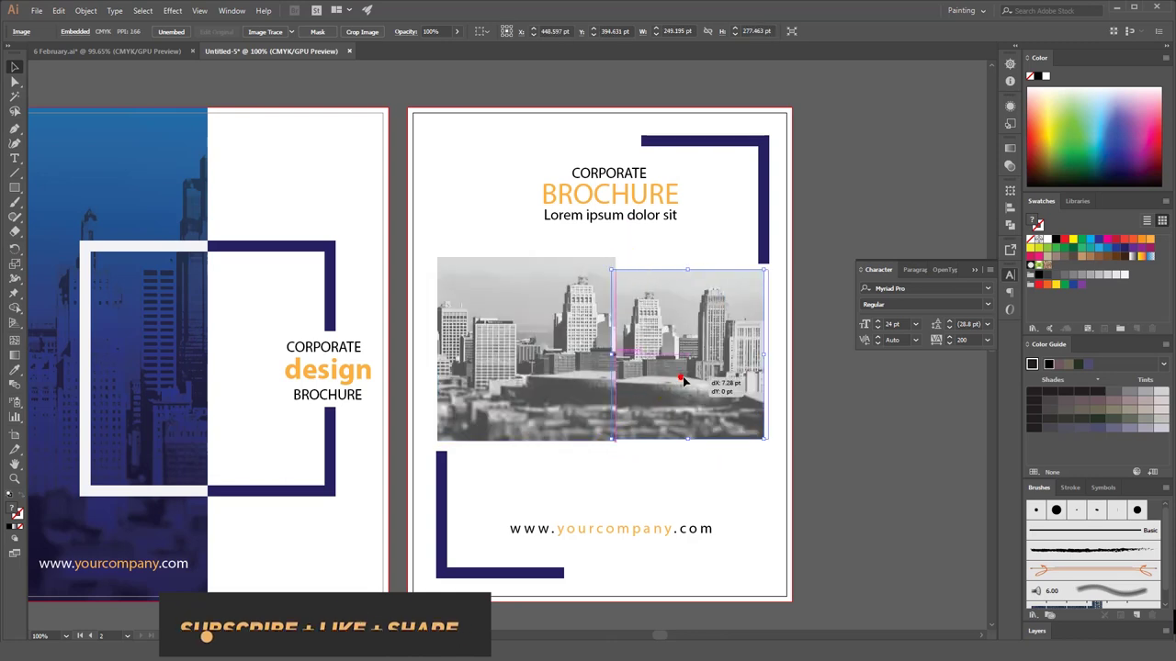
click(836, 442)
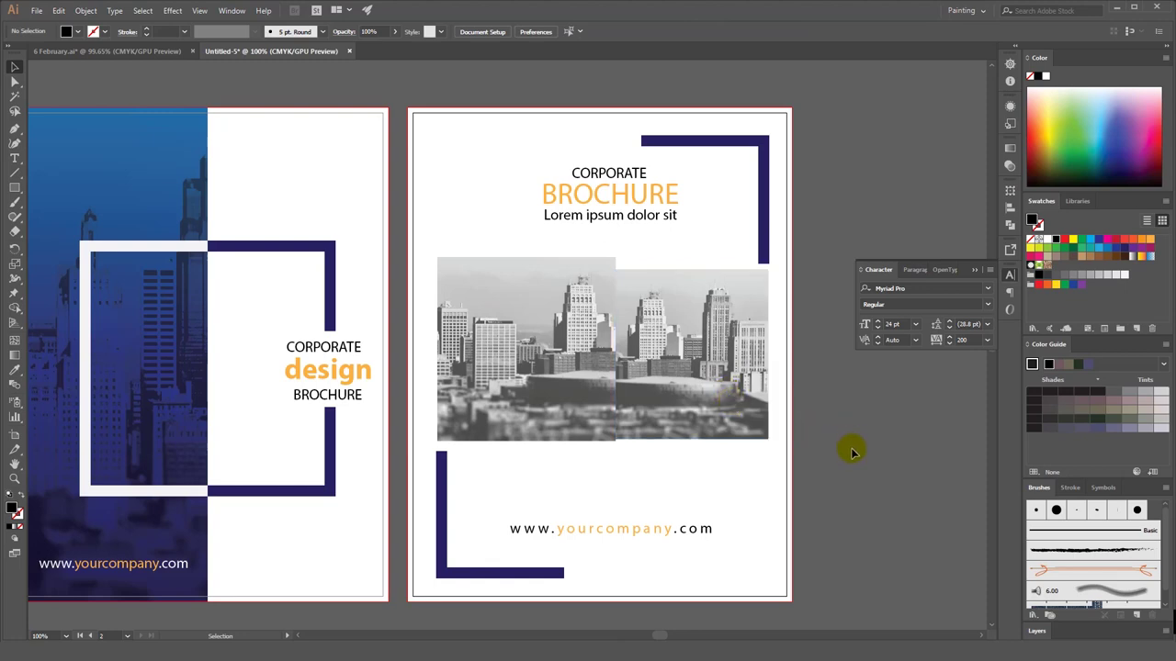
key(ctrl+z)
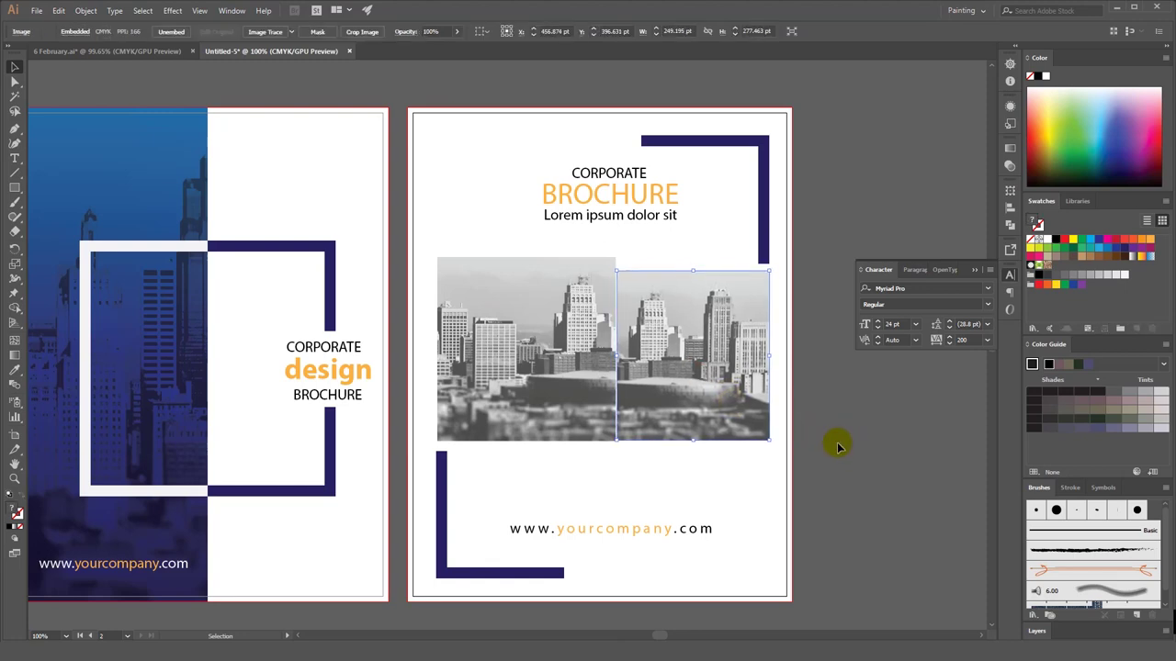
click(115, 51)
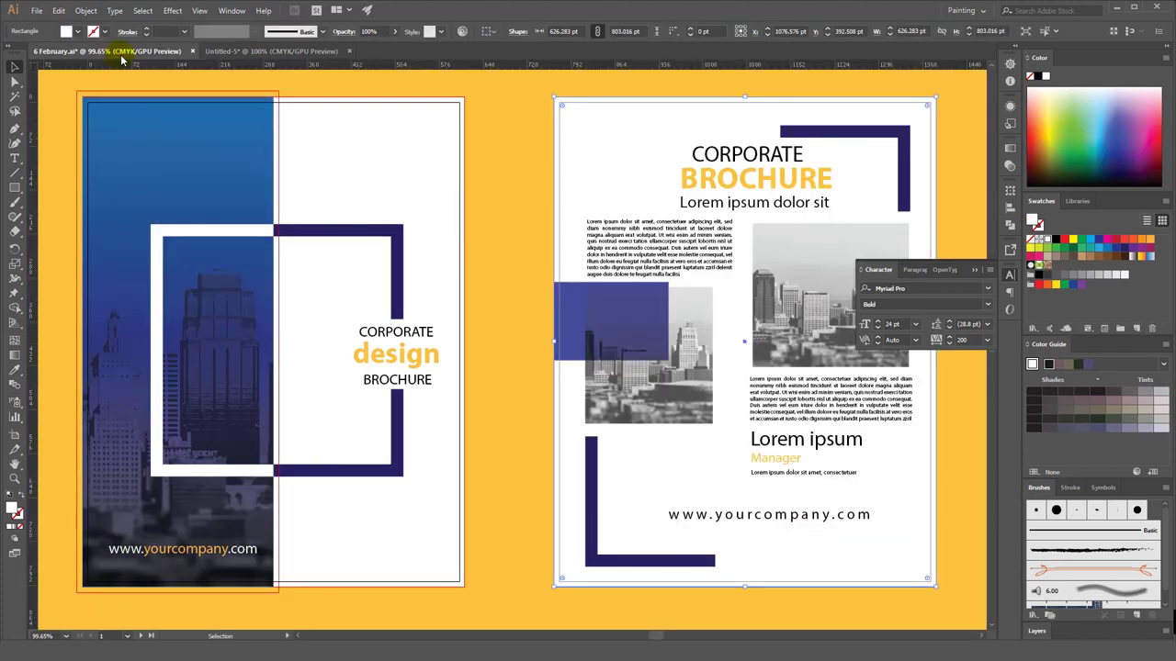
click(247, 51)
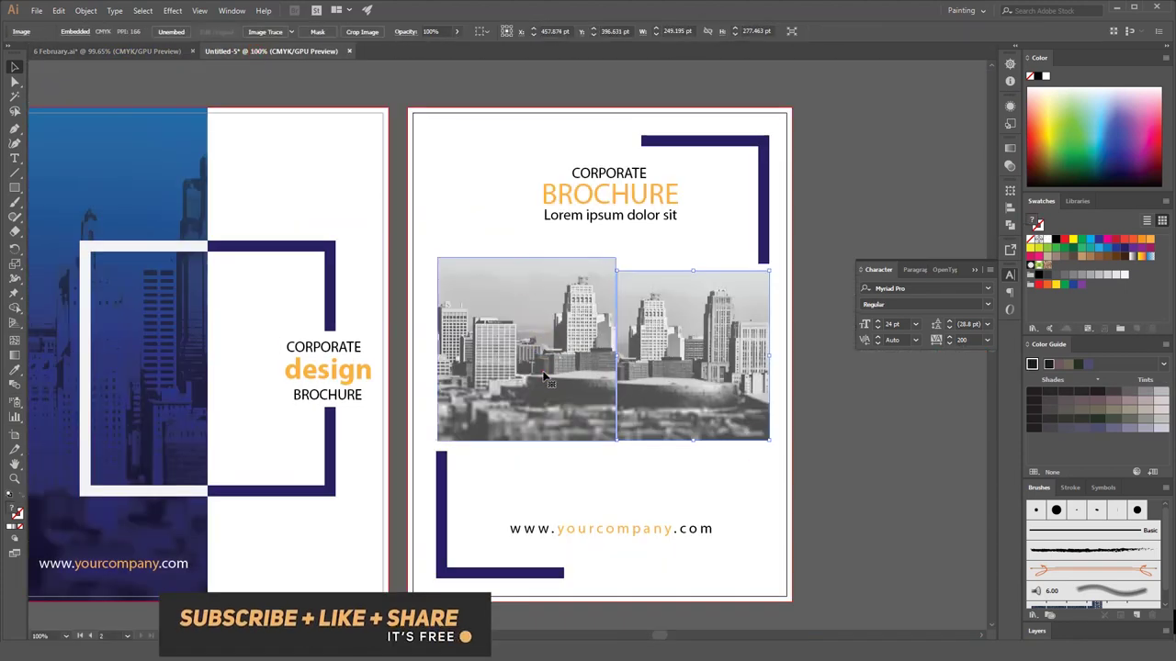
- Crop the left city photo by lowering its top edge and trimming the right edge
click(363, 31)
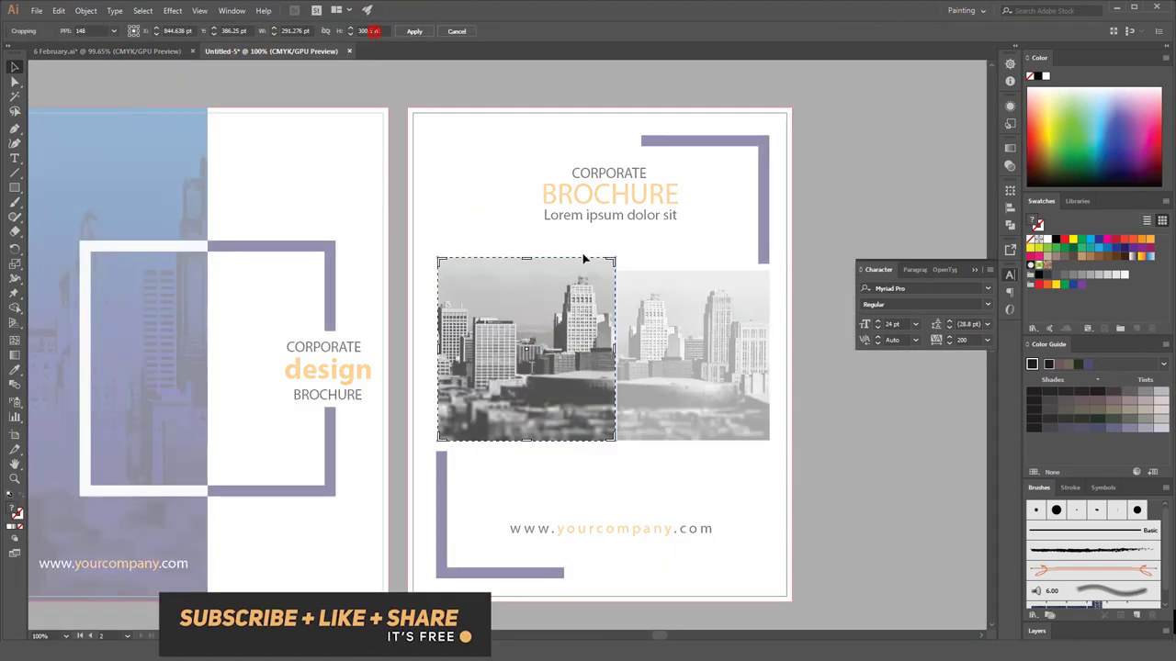
drag(526, 261, 526, 315)
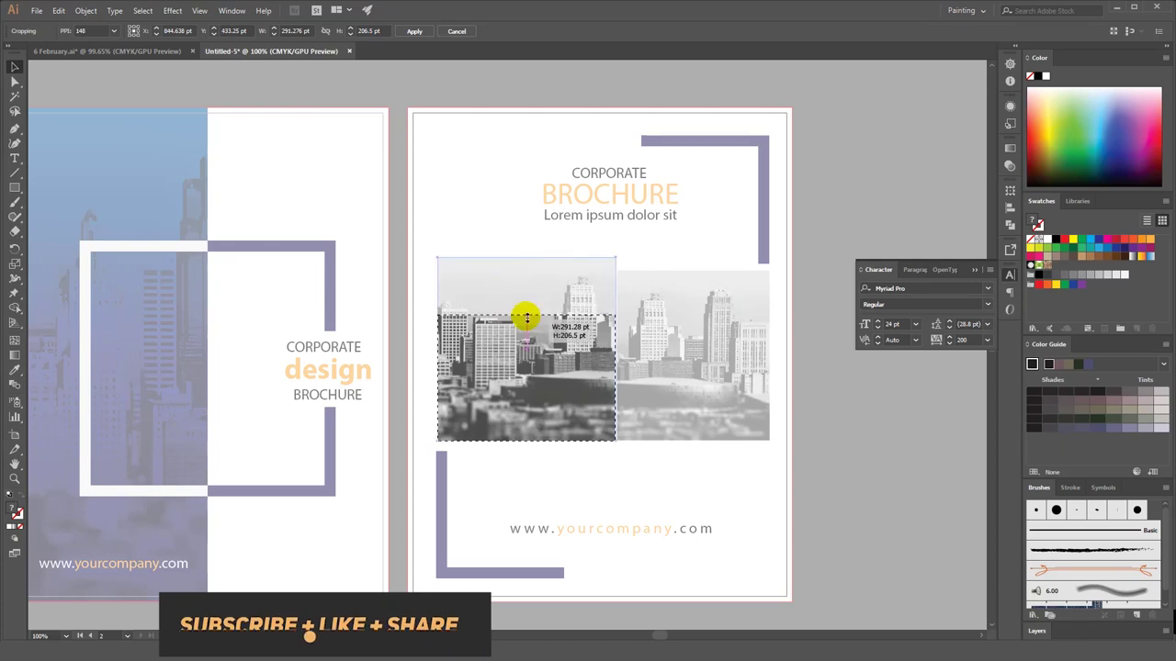
drag(612, 377, 604, 377)
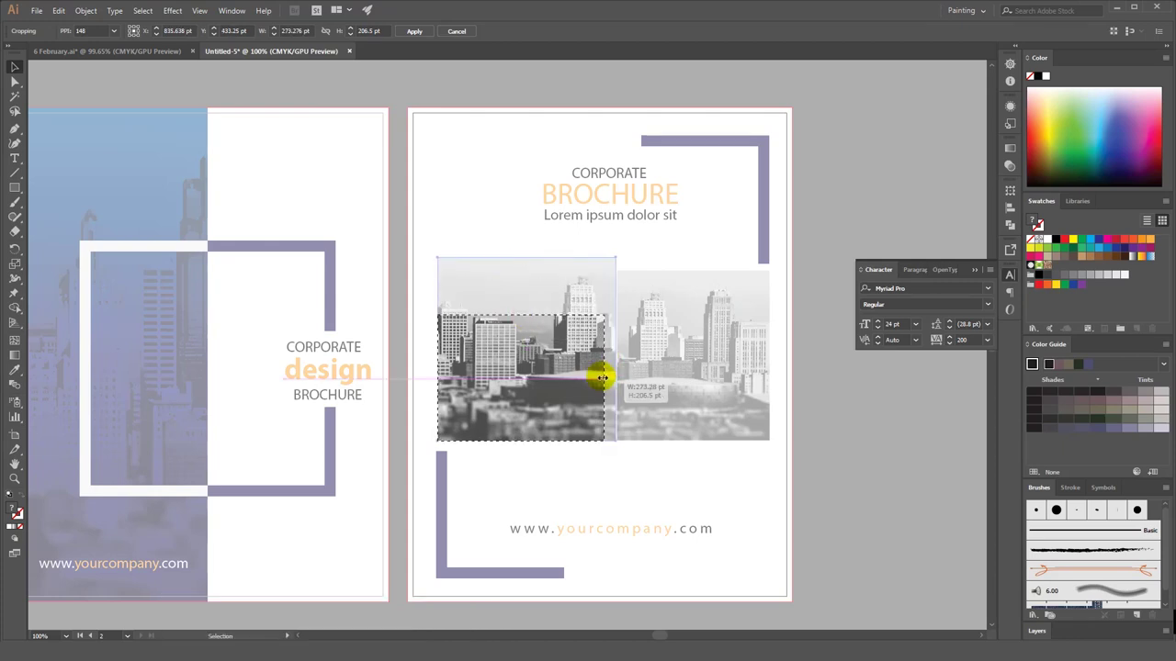
click(414, 31)
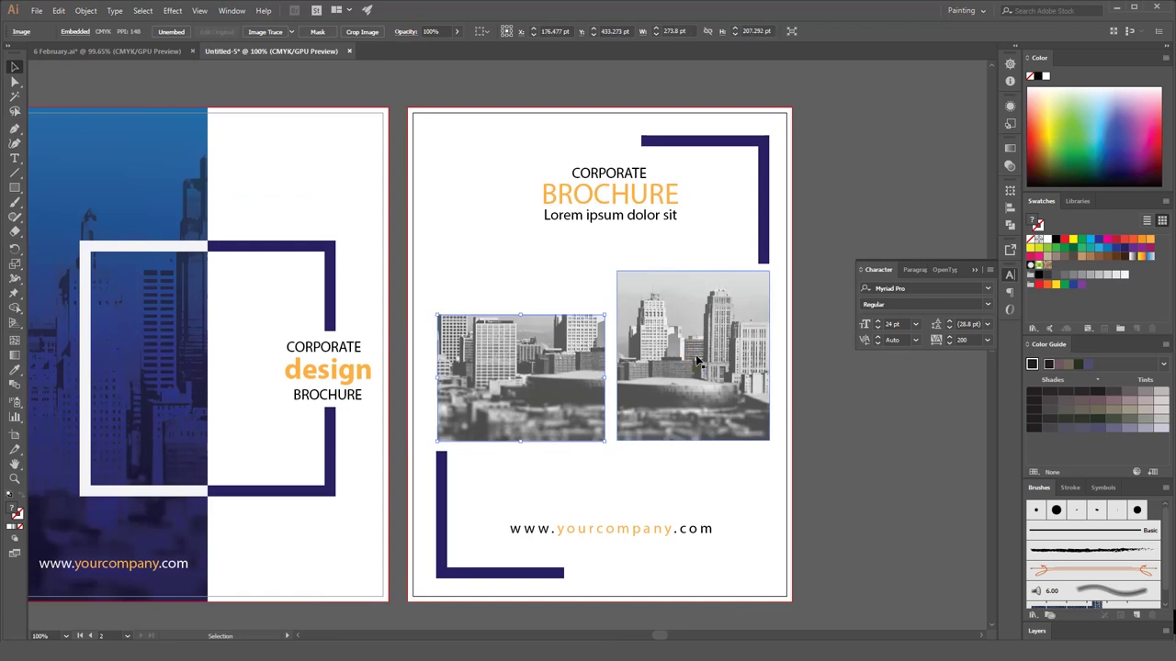
click(861, 397)
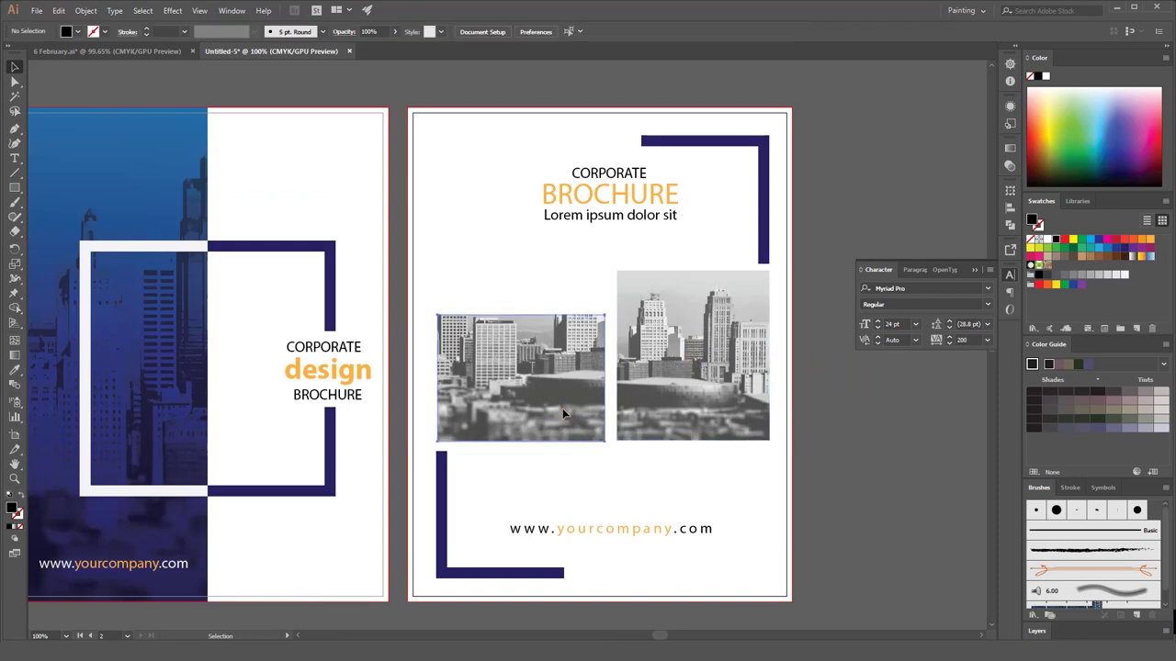
click(564, 413)
click(17, 158)
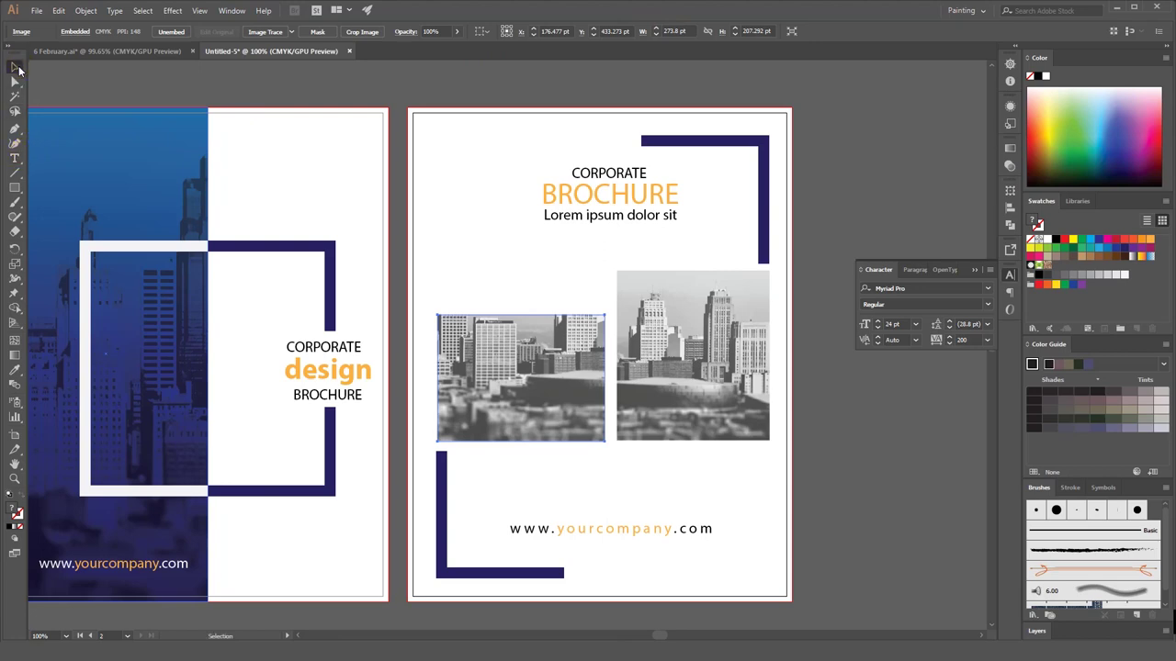
click(53, 98)
- Draw a 10 pt, tracking 0 placeholder text area above the left photo
key(t)
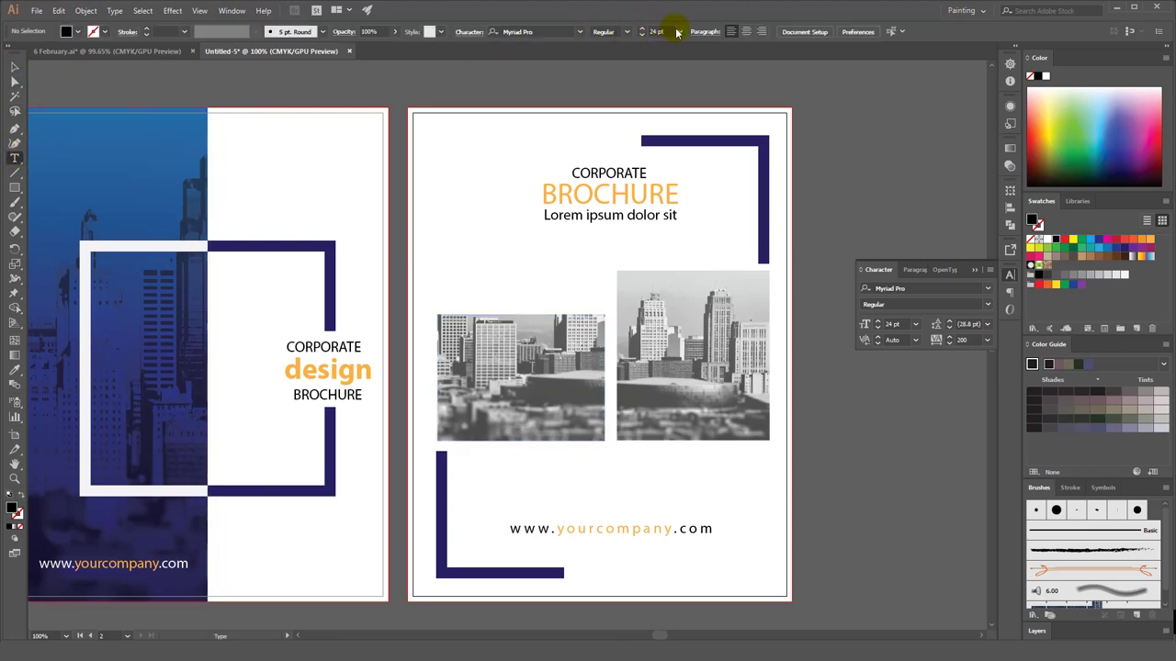
click(678, 32)
click(696, 115)
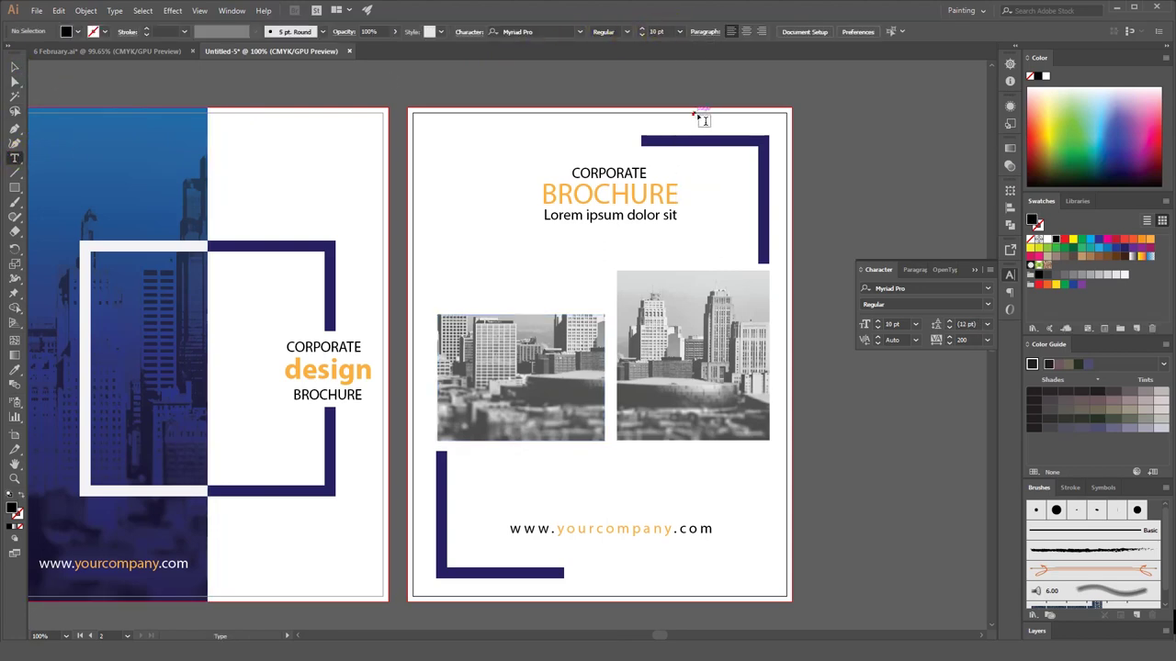
click(988, 340)
click(998, 436)
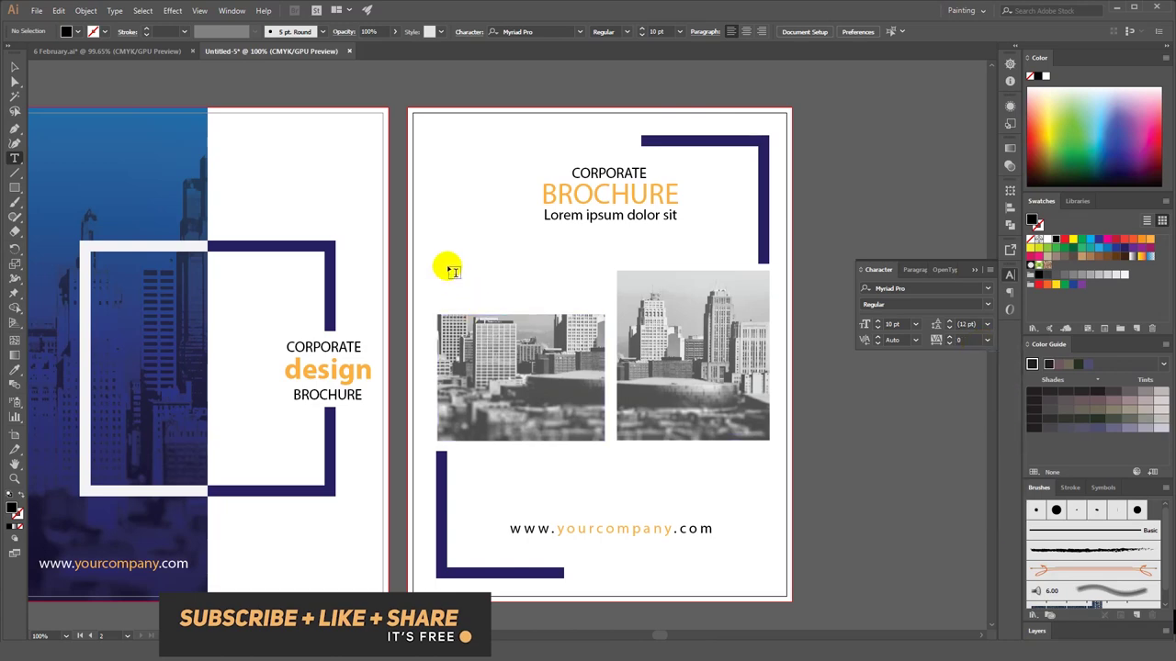
drag(444, 258, 612, 311)
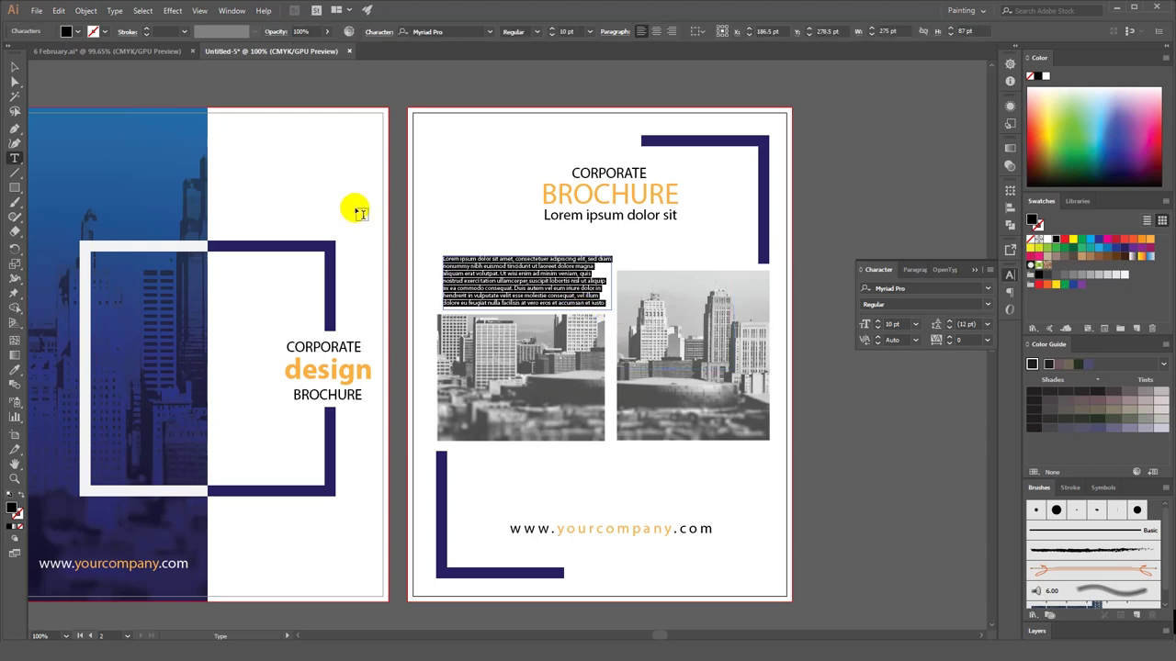
click(14, 69)
drag(528, 296, 581, 304)
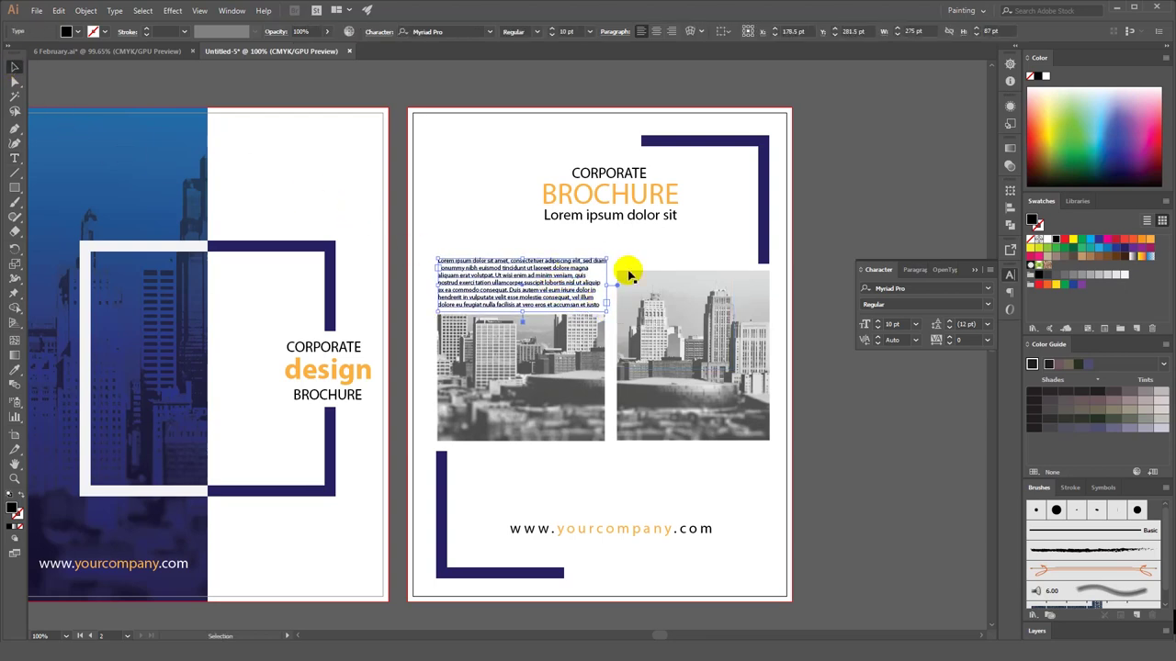
- Delete the extra placeholder lines and move the text frame down
click(675, 296)
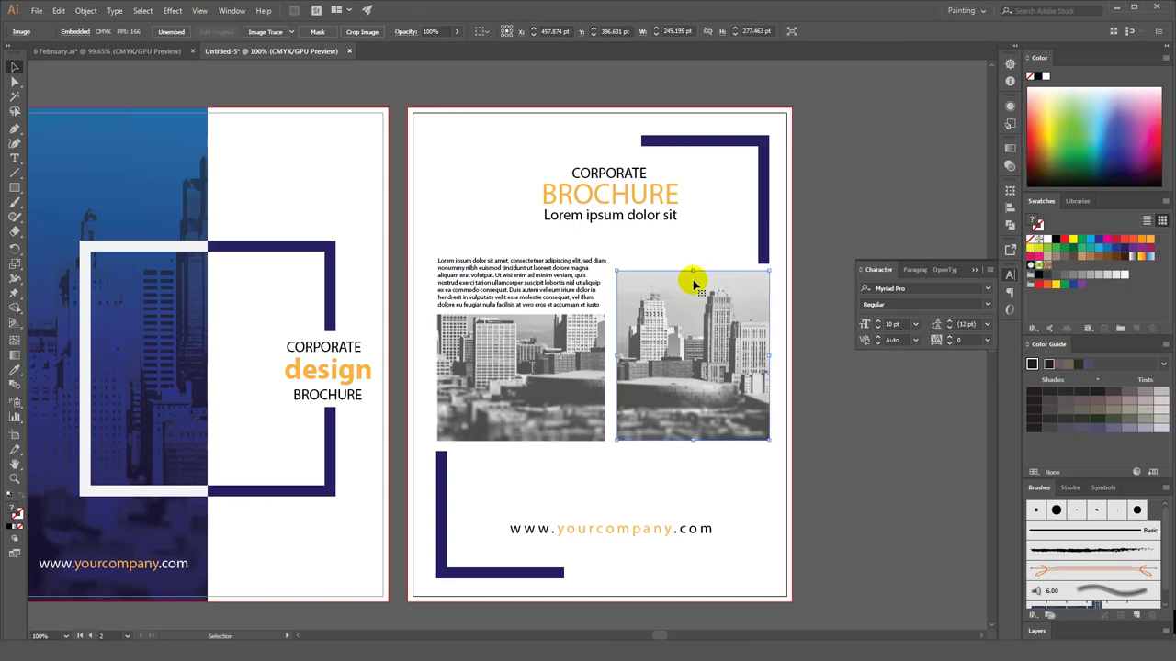
click(529, 301)
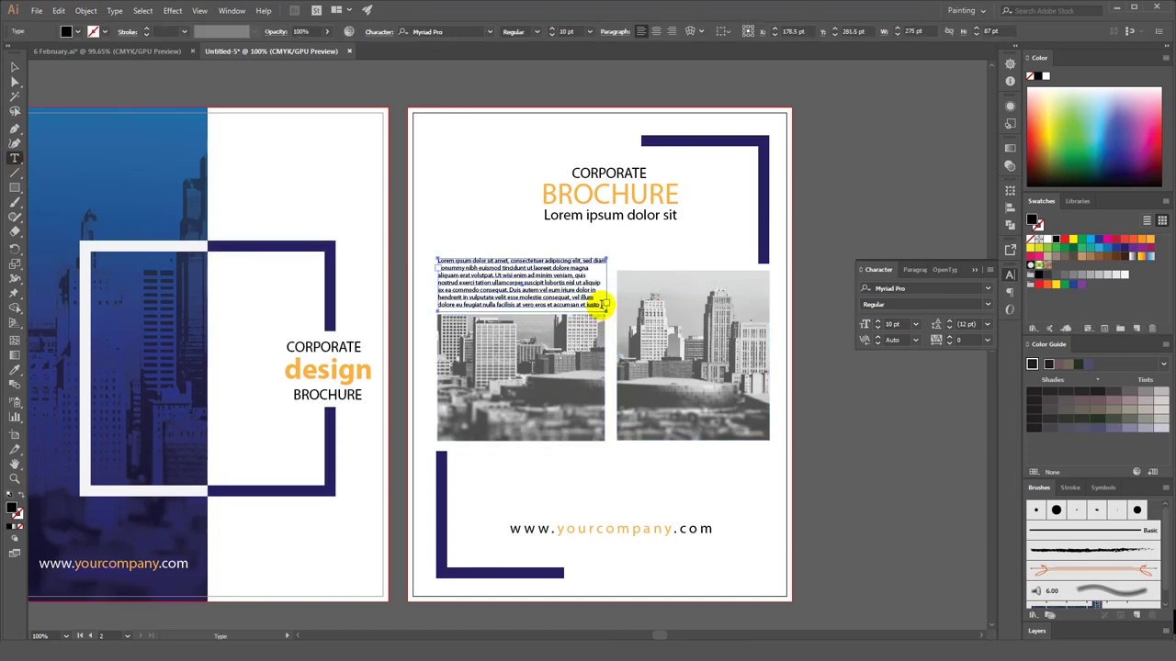
drag(601, 306, 439, 298)
key(BackSpace)
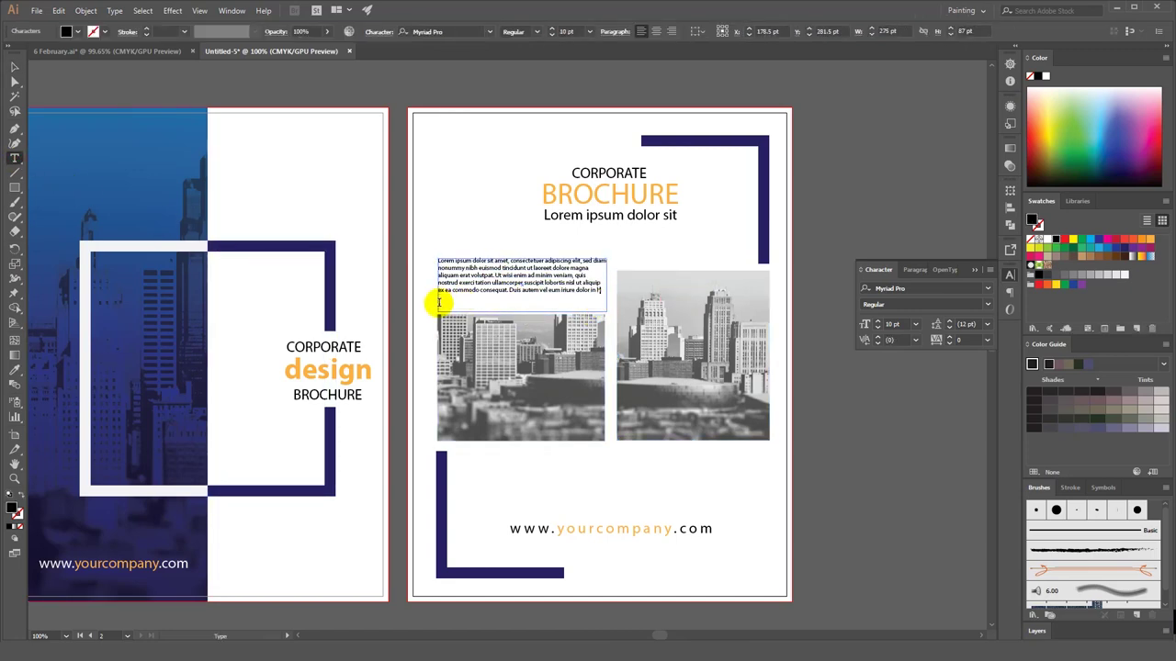
click(14, 66)
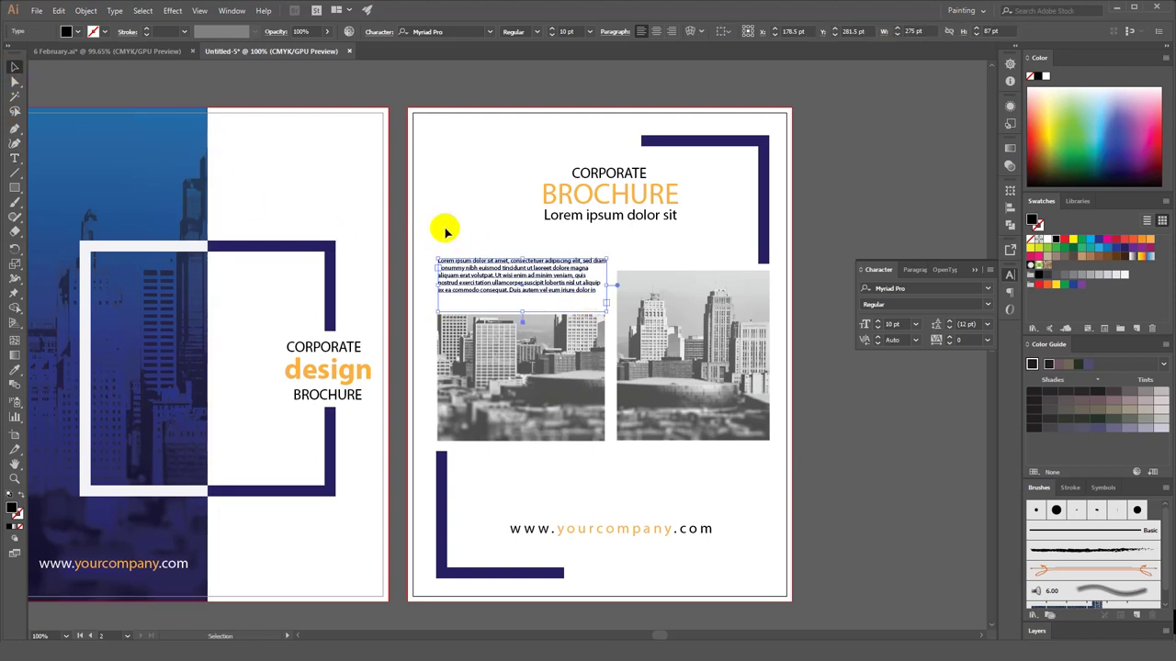
drag(439, 263, 501, 249)
key(Down)
key(Down)
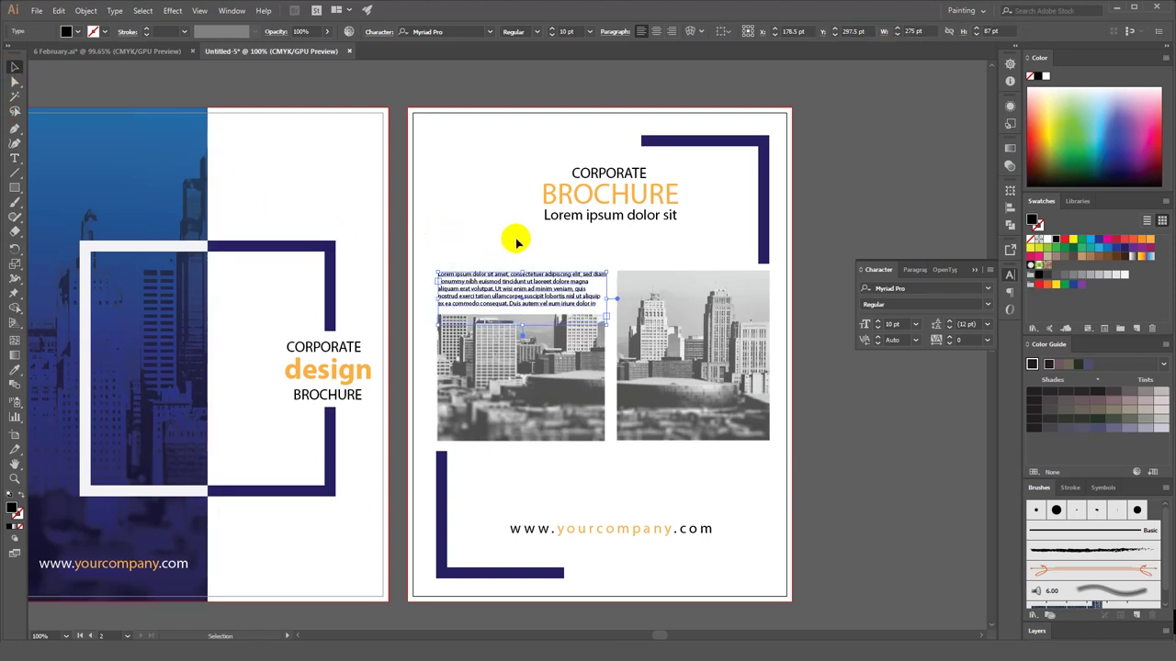
key(Down)
key(Down)
key(Down)
- Justify the paragraph with its last line centred
click(1010, 292)
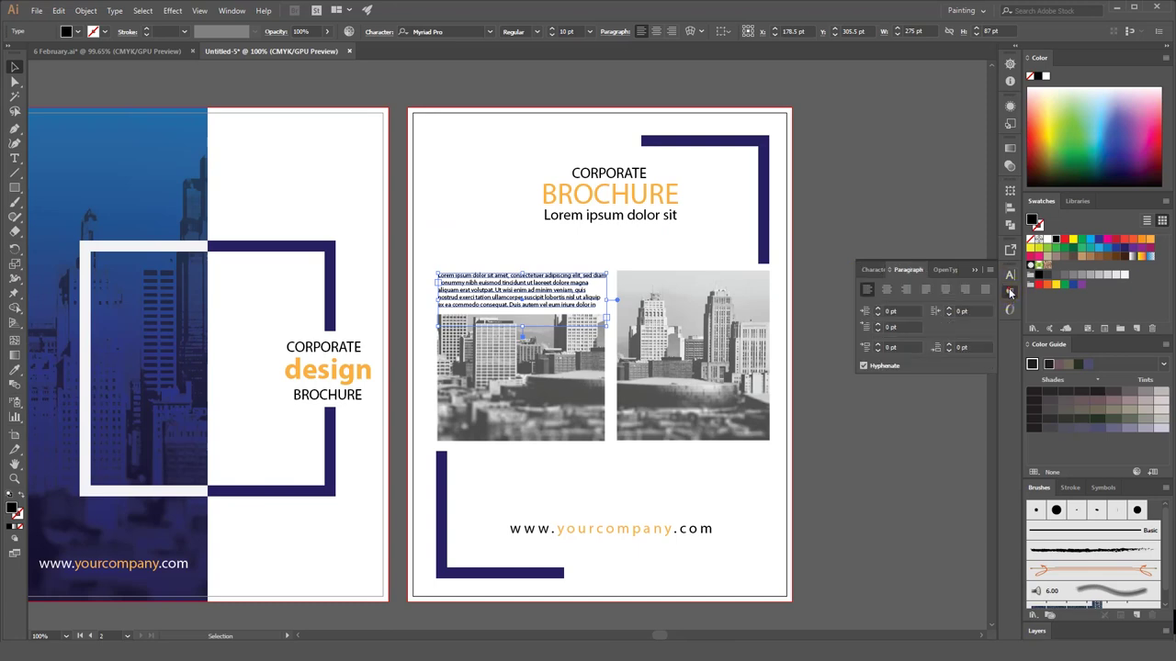
click(946, 291)
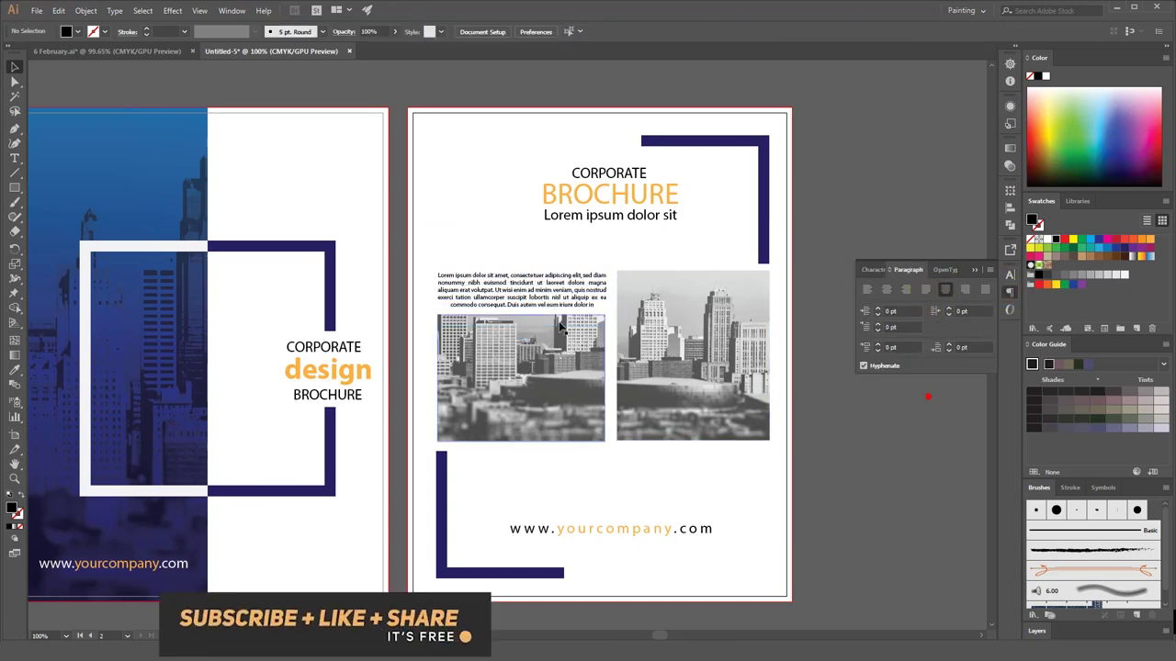
key(t)
drag(438, 275, 589, 307)
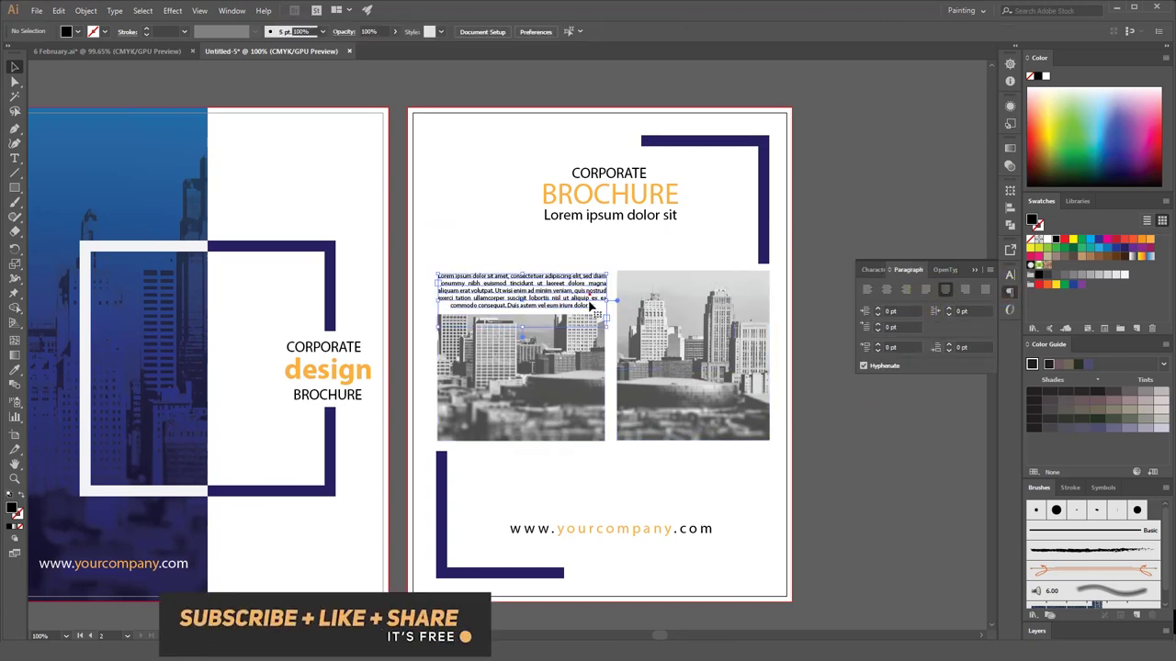
click(597, 305)
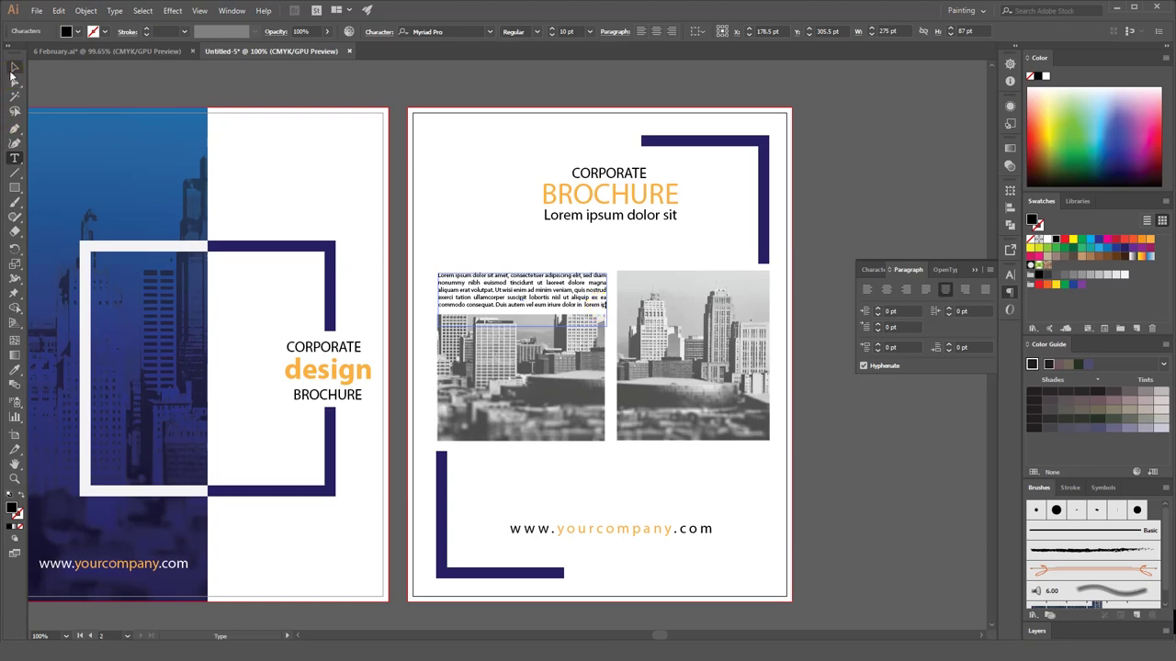
click(14, 68)
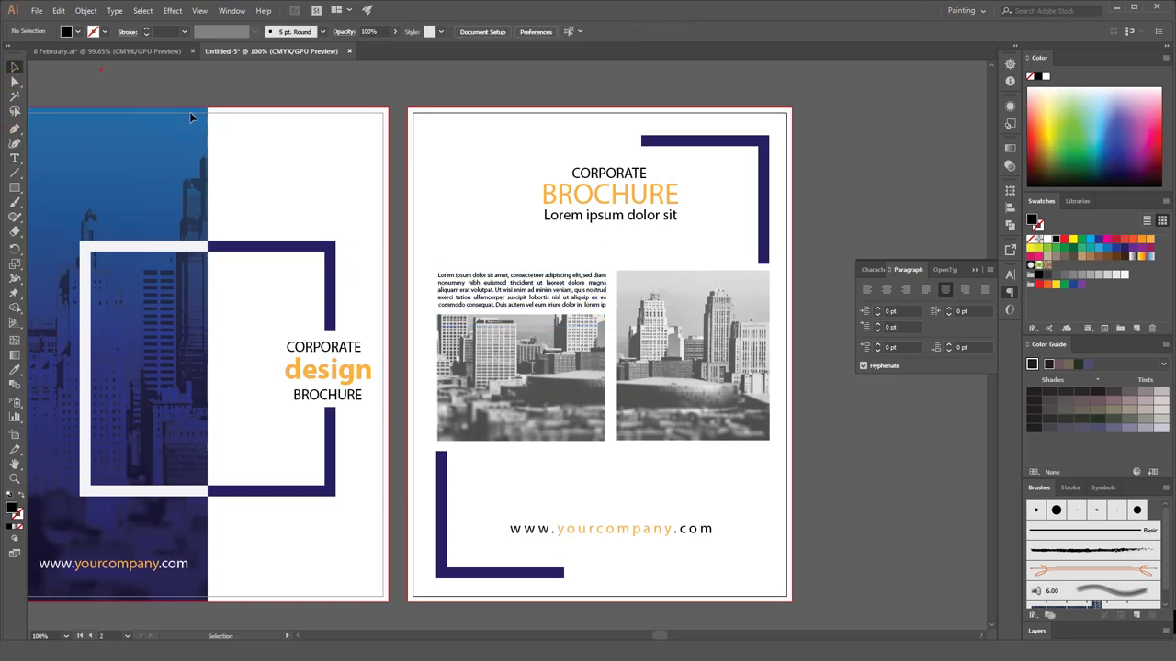
- Move the CORPORATE BROCHURE heading block slightly down
click(578, 171)
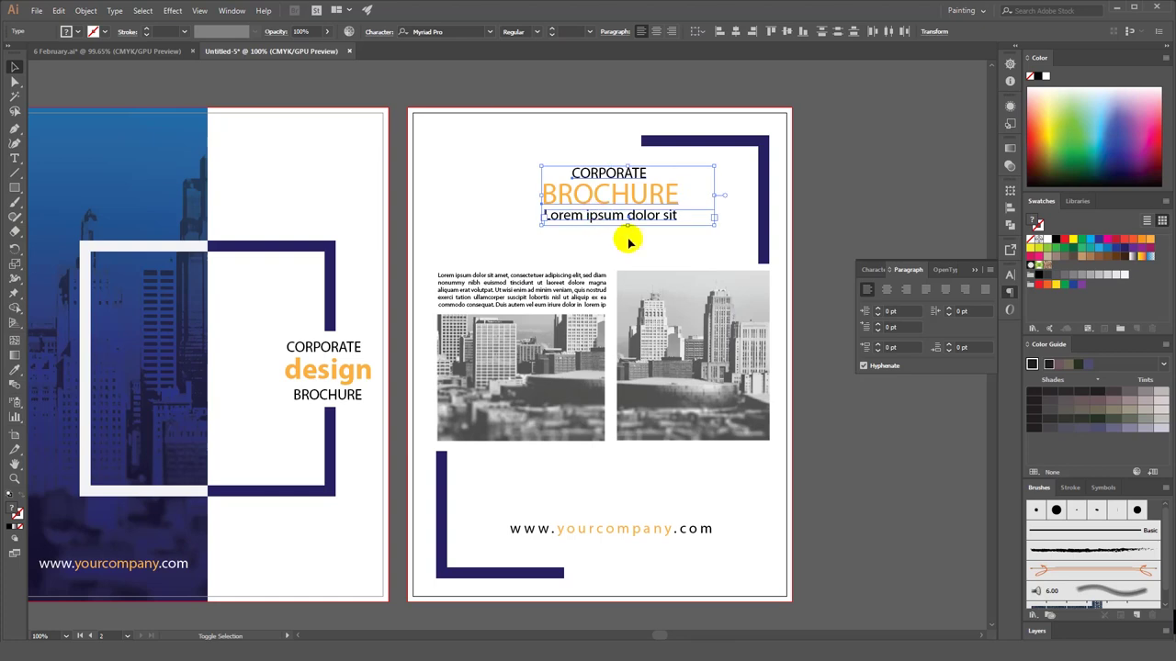
mouse_move(628, 213)
mouse_down()
mouse_move(630, 242)
mouse_move(617, 223)
mouse_up()
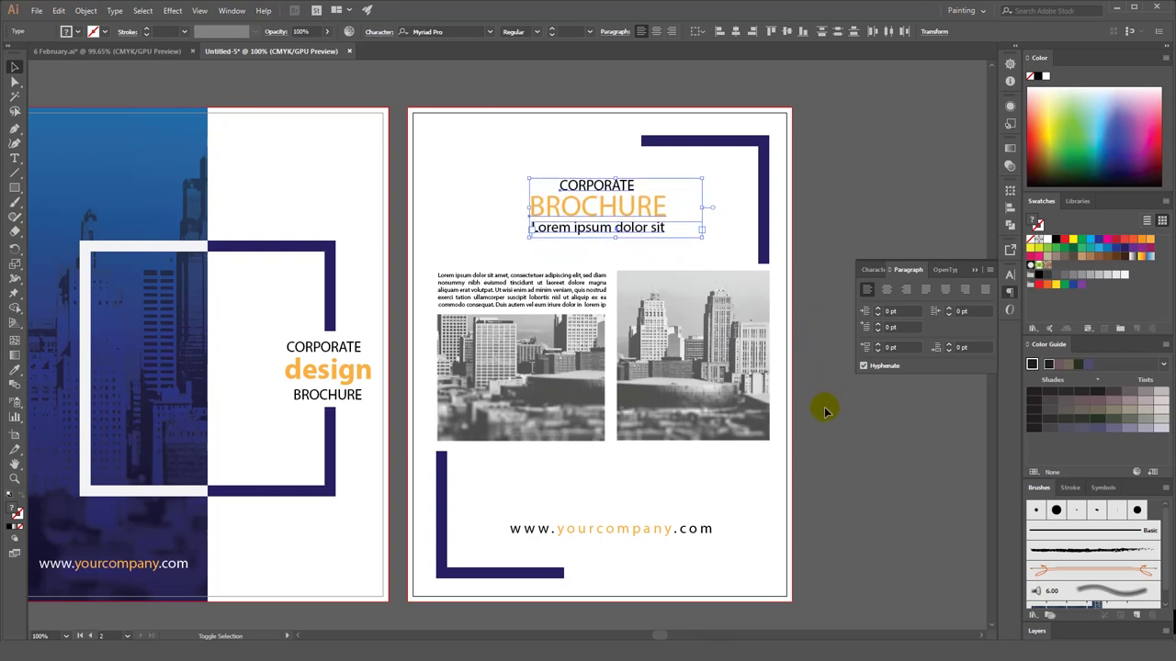
click(845, 439)
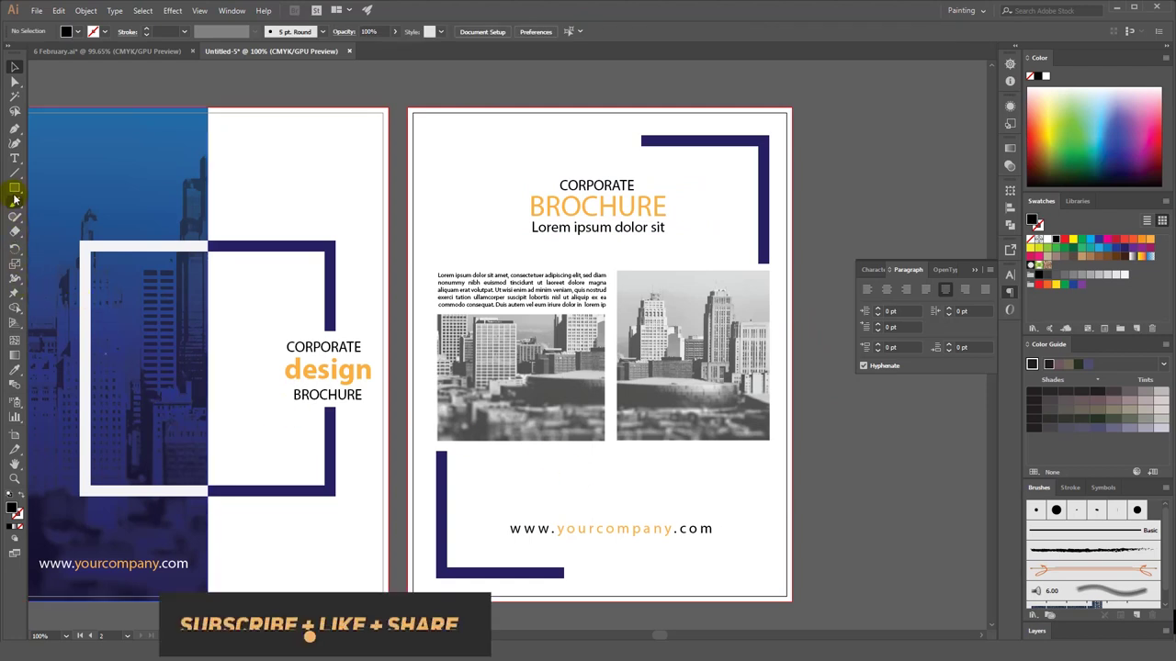
- Add a 36 pt 'Lorem ipsum' name line below the photos
click(14, 158)
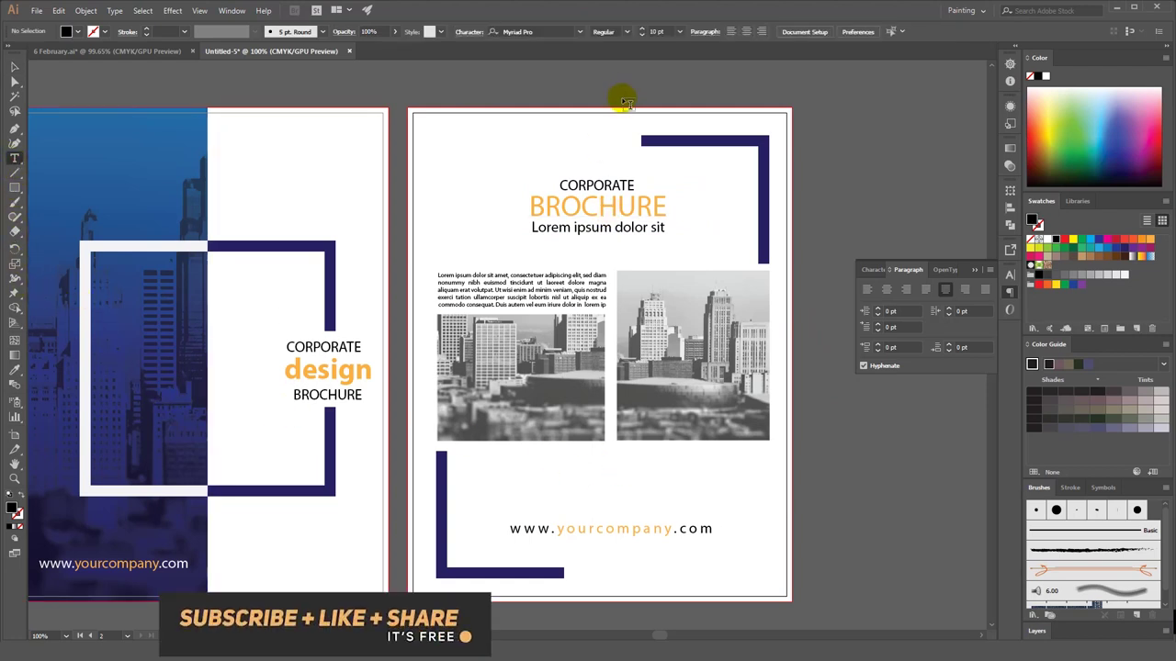
click(680, 33)
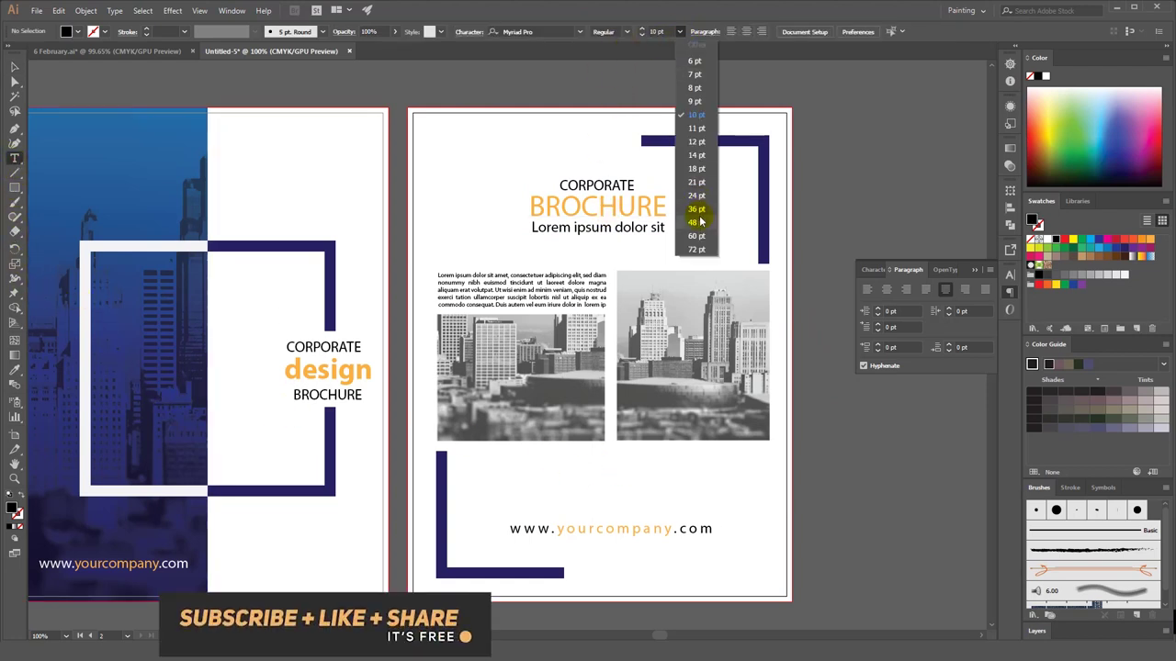
click(699, 211)
click(621, 462)
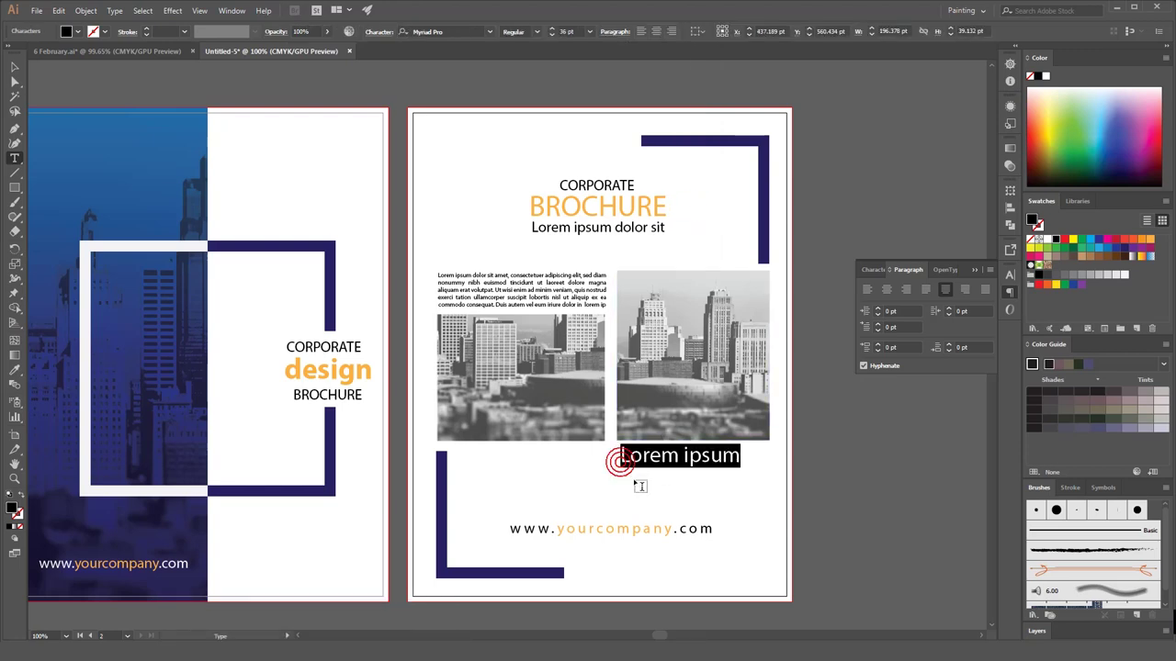
click(14, 66)
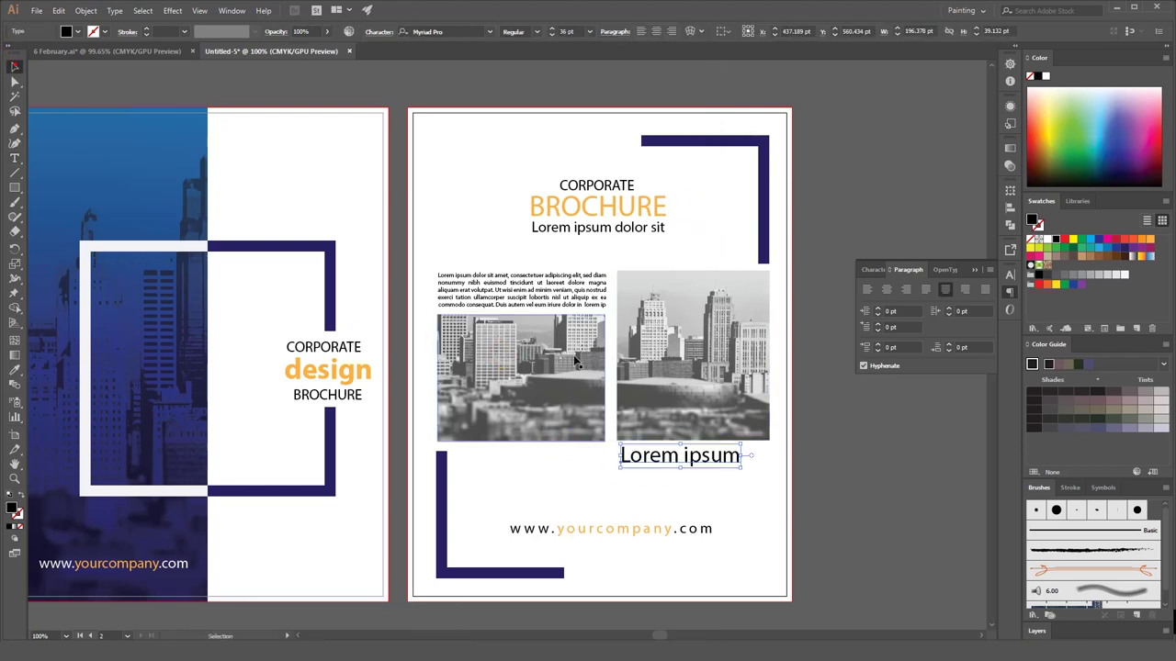
key(Left)
key(Left)
key(Left)
key(Left)
key(Left)
key(Down)
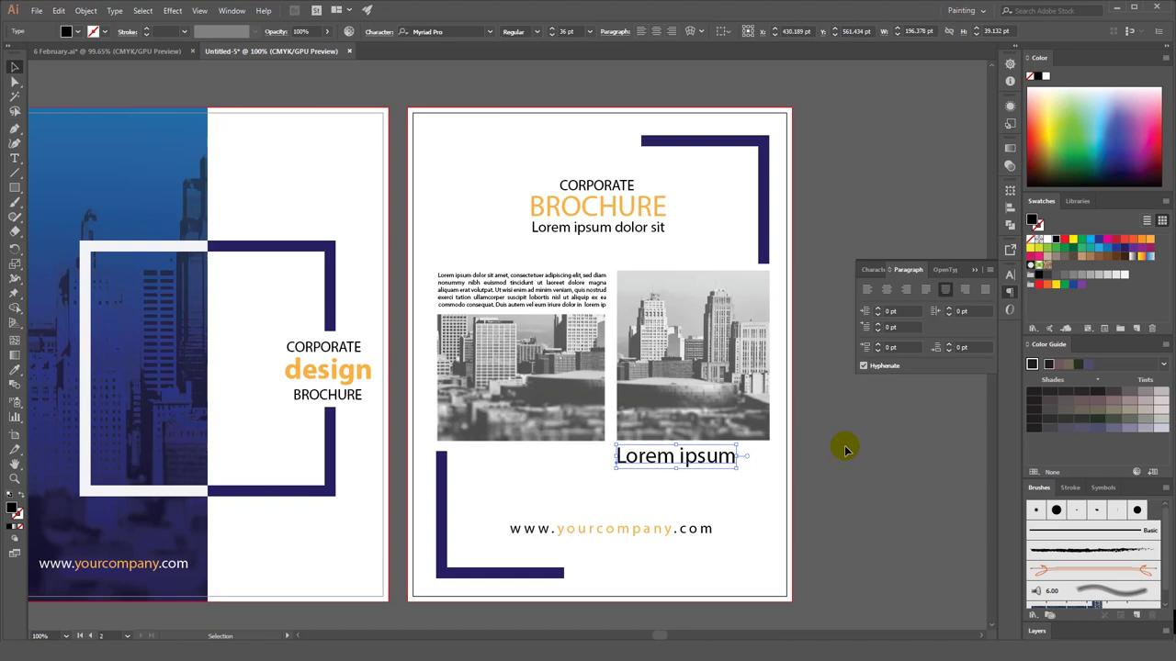
- Duplicate the name below it and change the copy to orange 24 pt 'Manager'
click(14, 158)
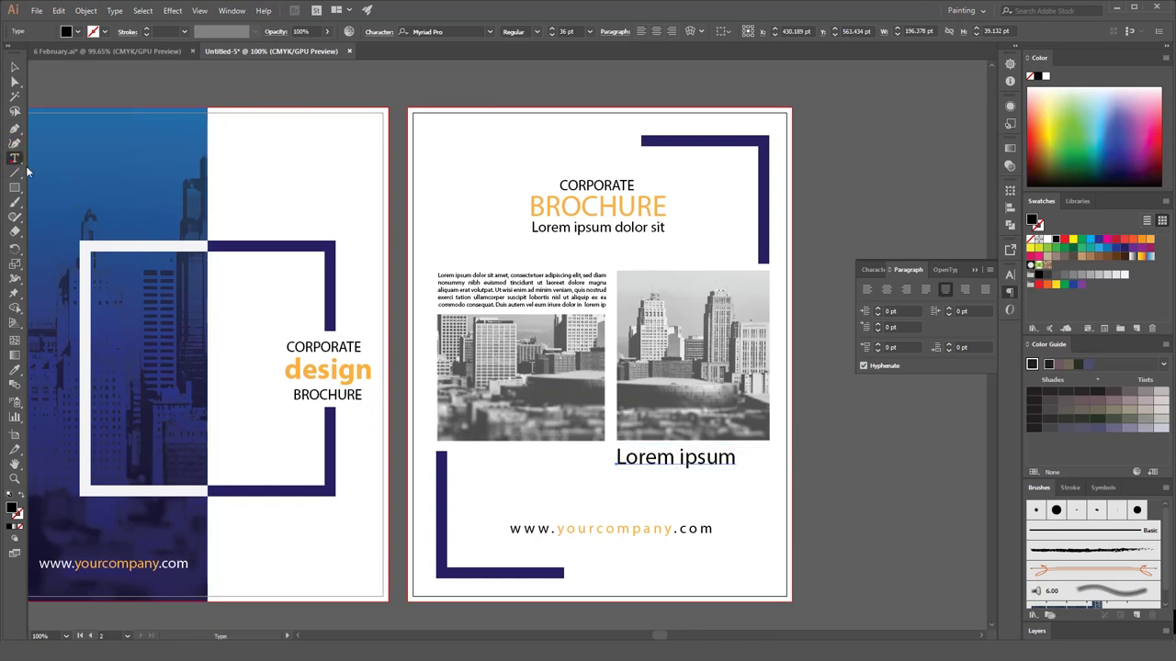
click(591, 32)
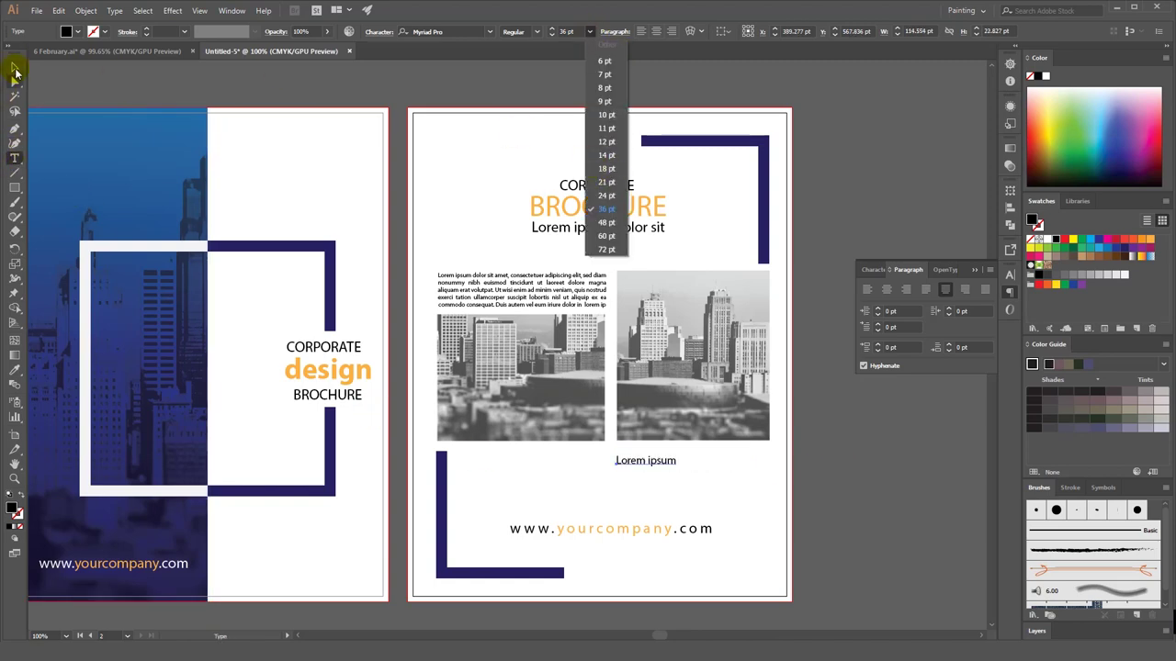
click(196, 89)
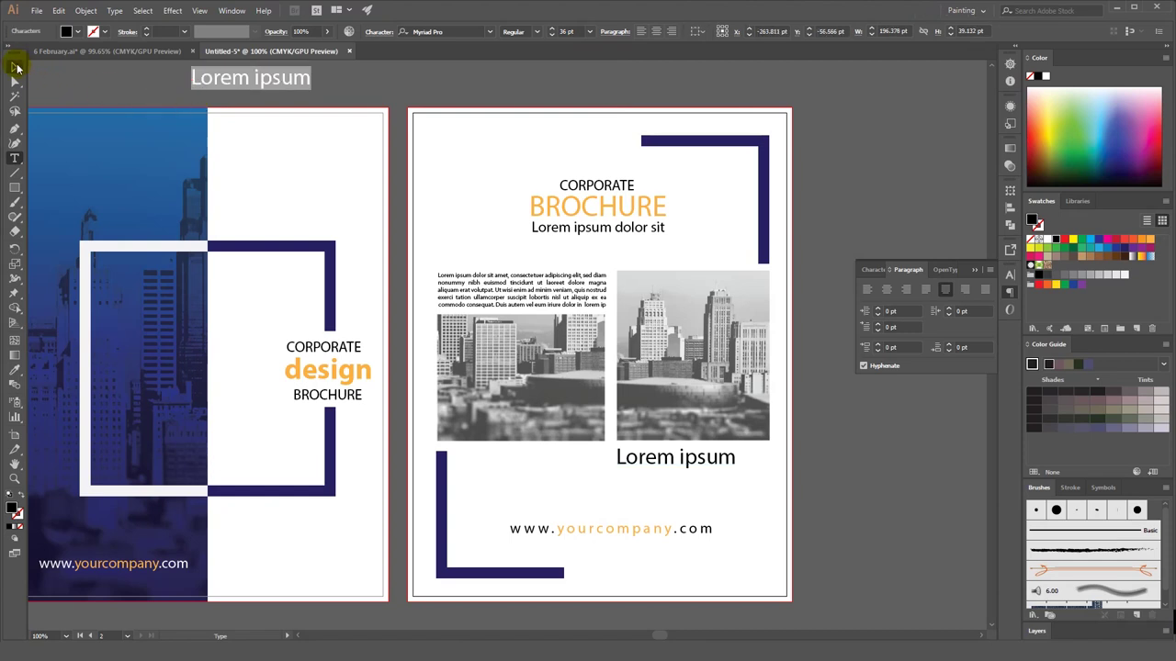
click(13, 66)
mouse_move(265, 79)
mouse_down()
mouse_move(717, 473)
mouse_move(691, 481)
mouse_up()
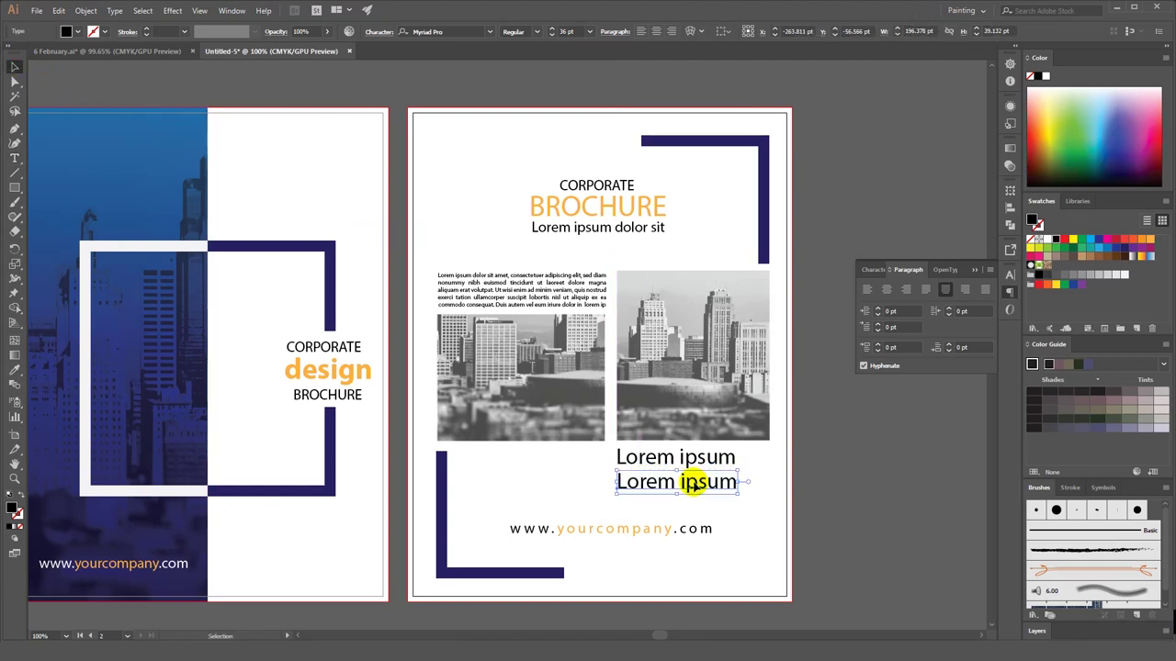
triple_click(693, 482)
text(Manager)
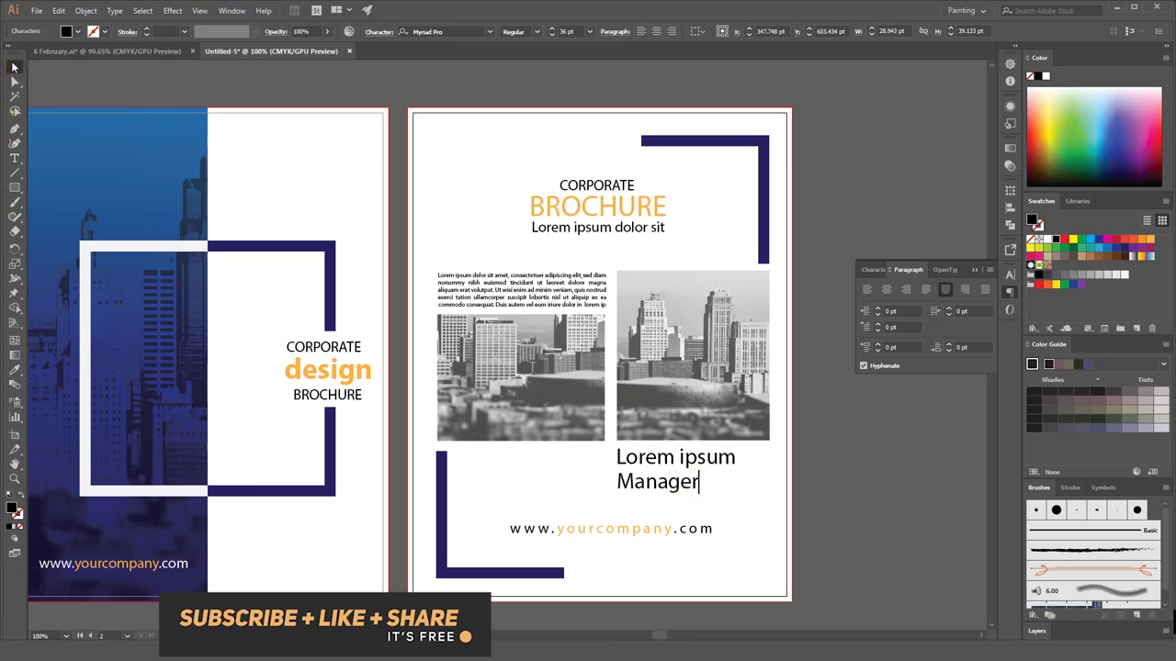
click(14, 67)
click(1149, 240)
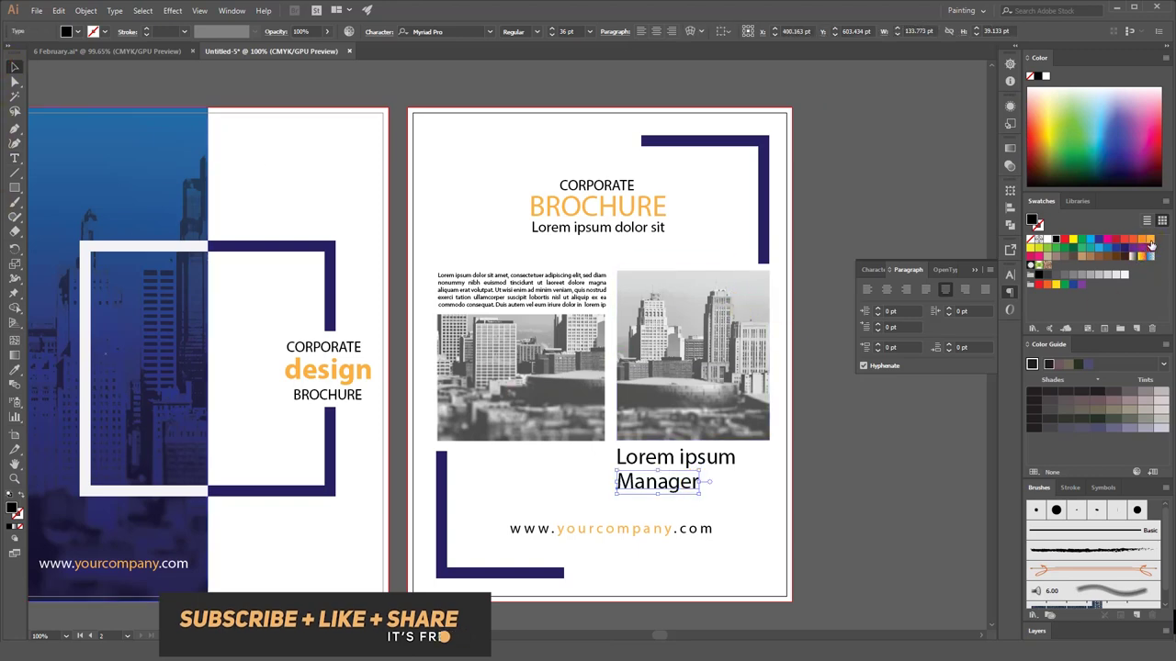
click(591, 34)
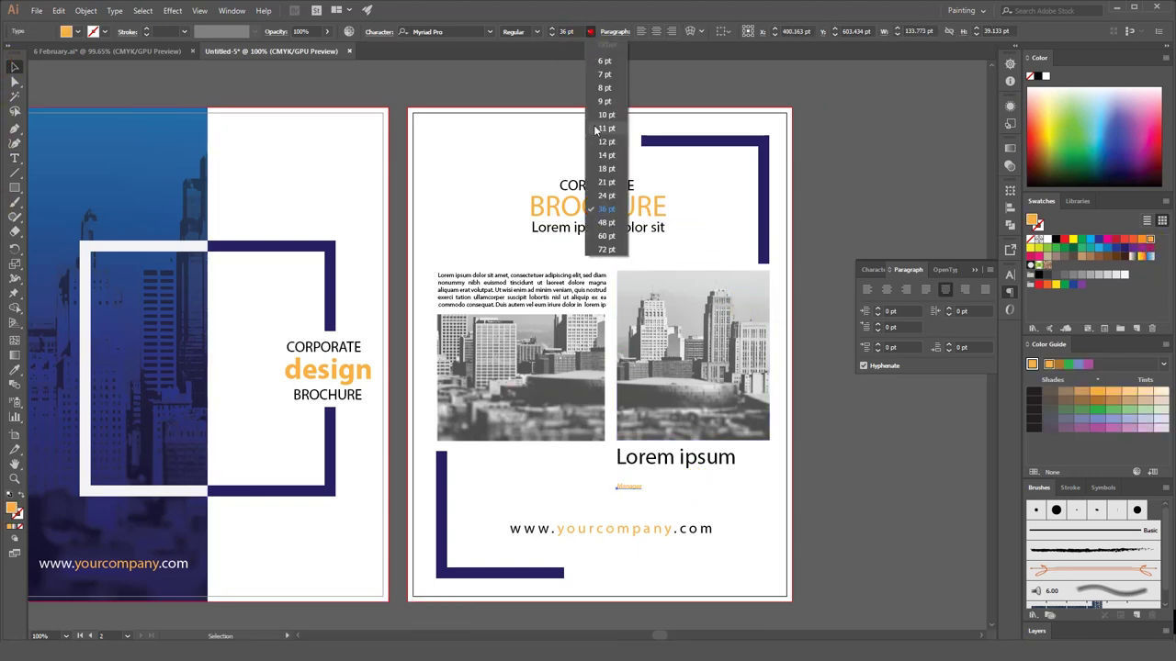
click(606, 195)
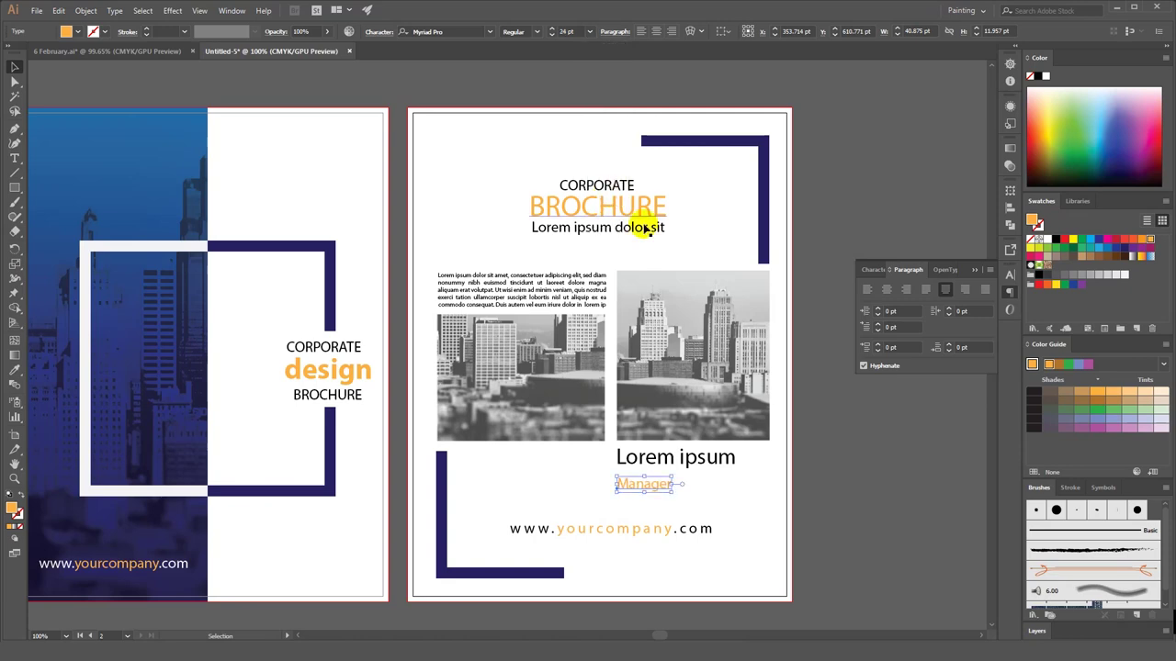
click(838, 505)
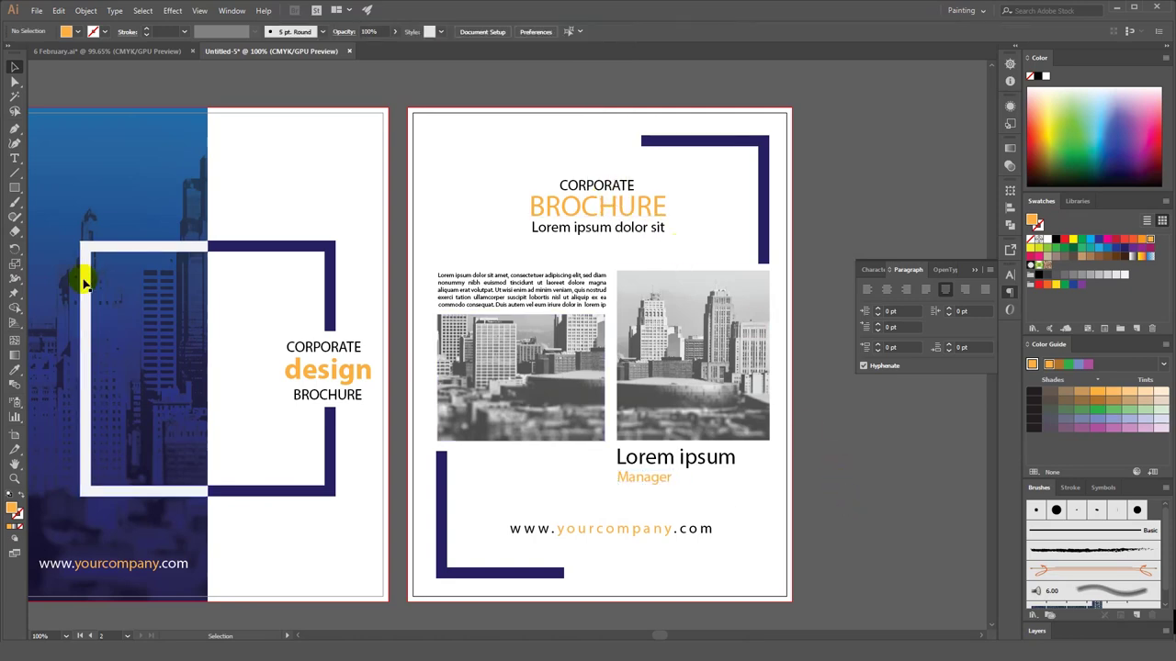
- Add an 18 pt 'Lorem ipsum dolor sit' line beneath Manager
click(14, 158)
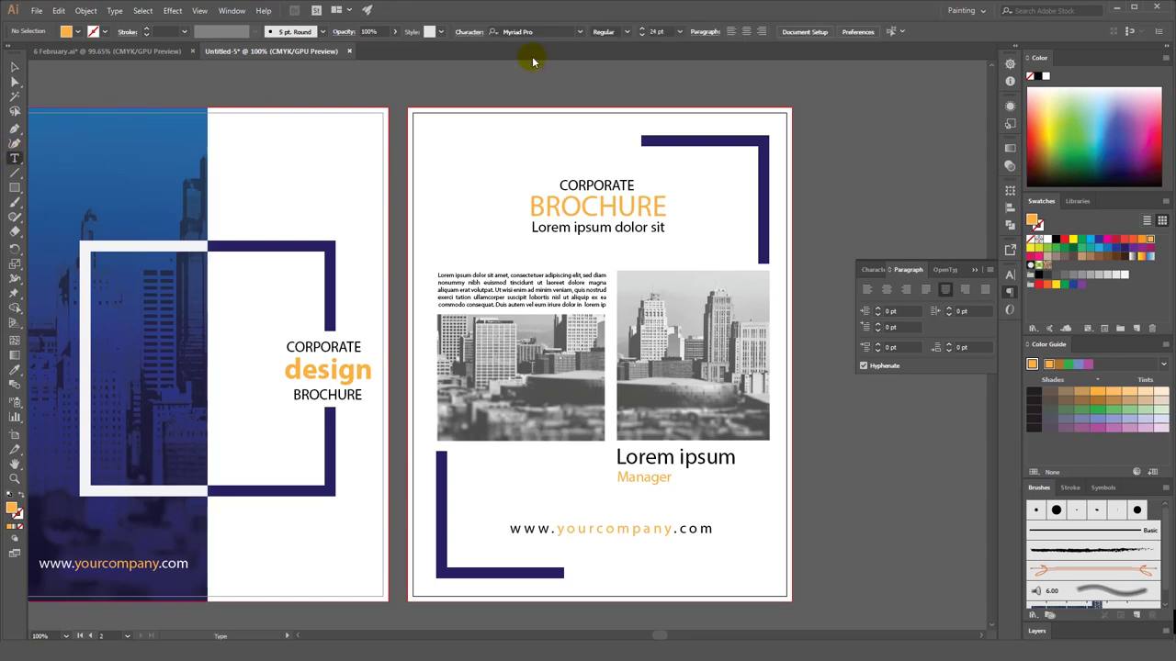
click(679, 32)
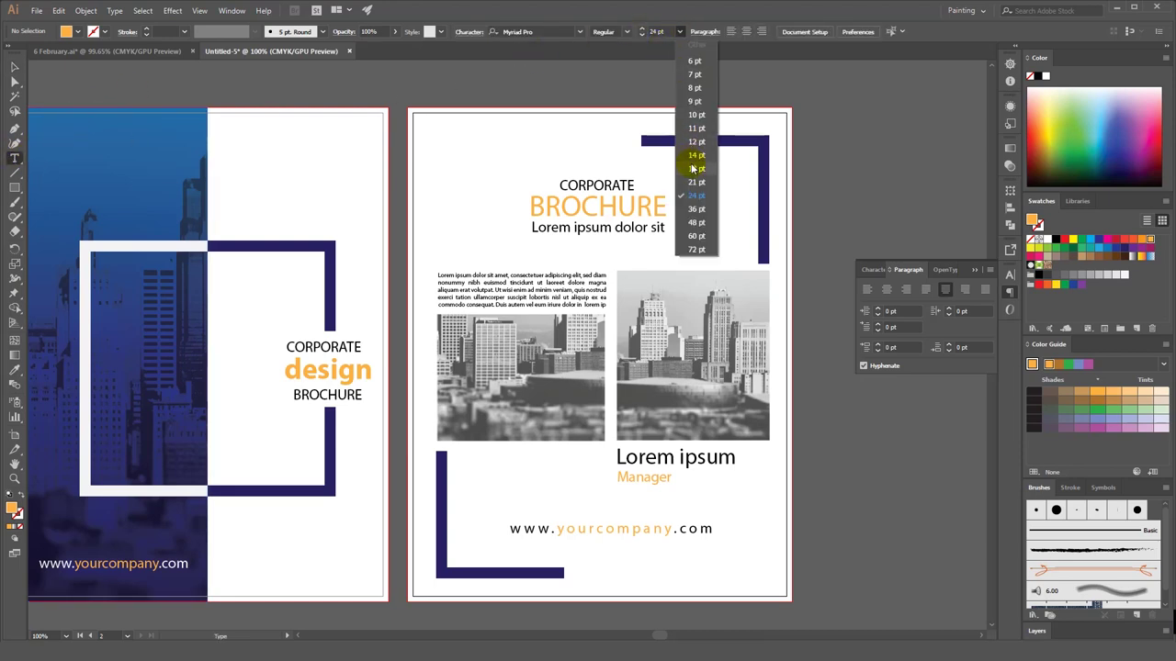
click(695, 169)
drag(618, 492, 736, 503)
click(14, 66)
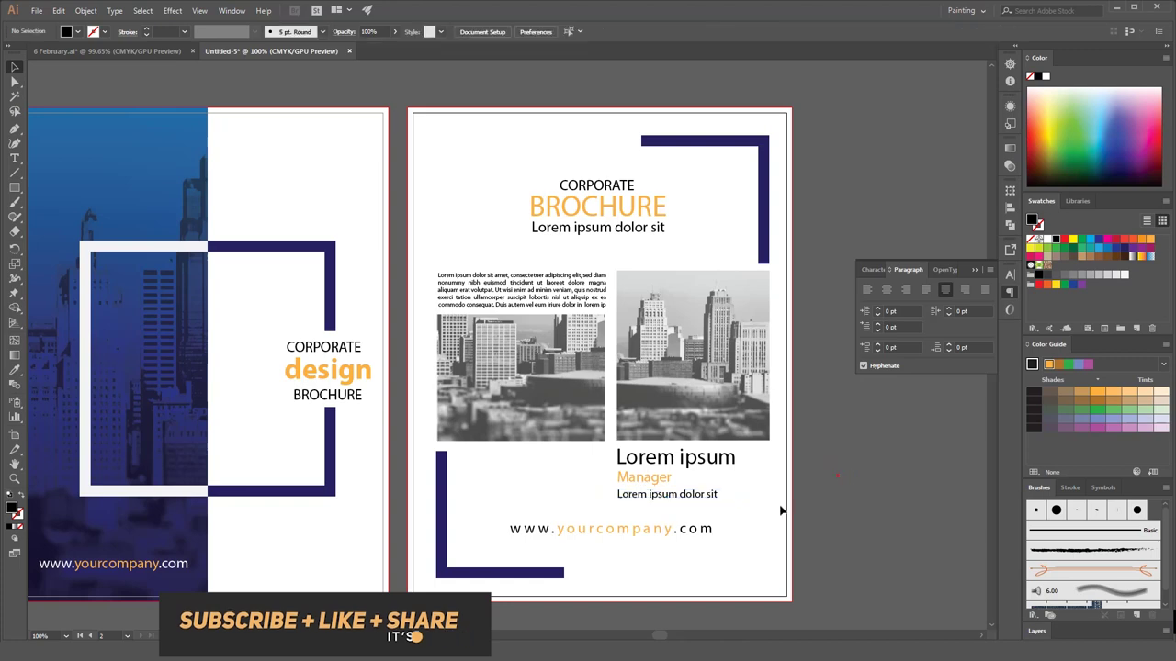
drag(628, 497, 626, 497)
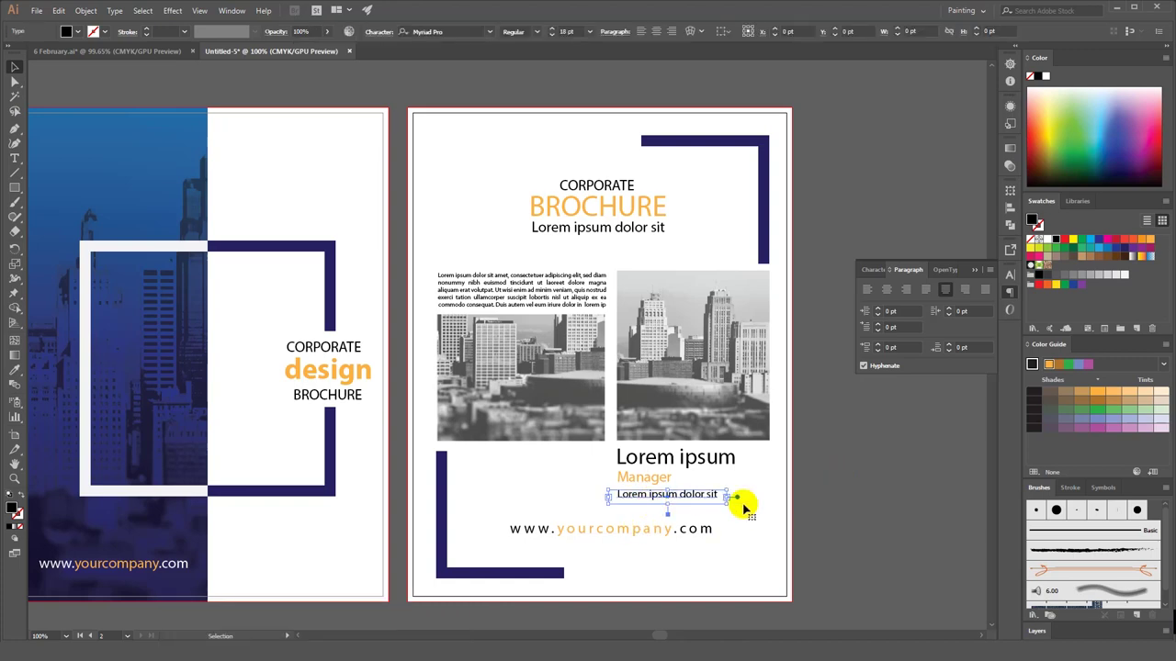
- Close the paragraph panel, zoom out and compare with the reference brochure
click(598, 532)
click(863, 500)
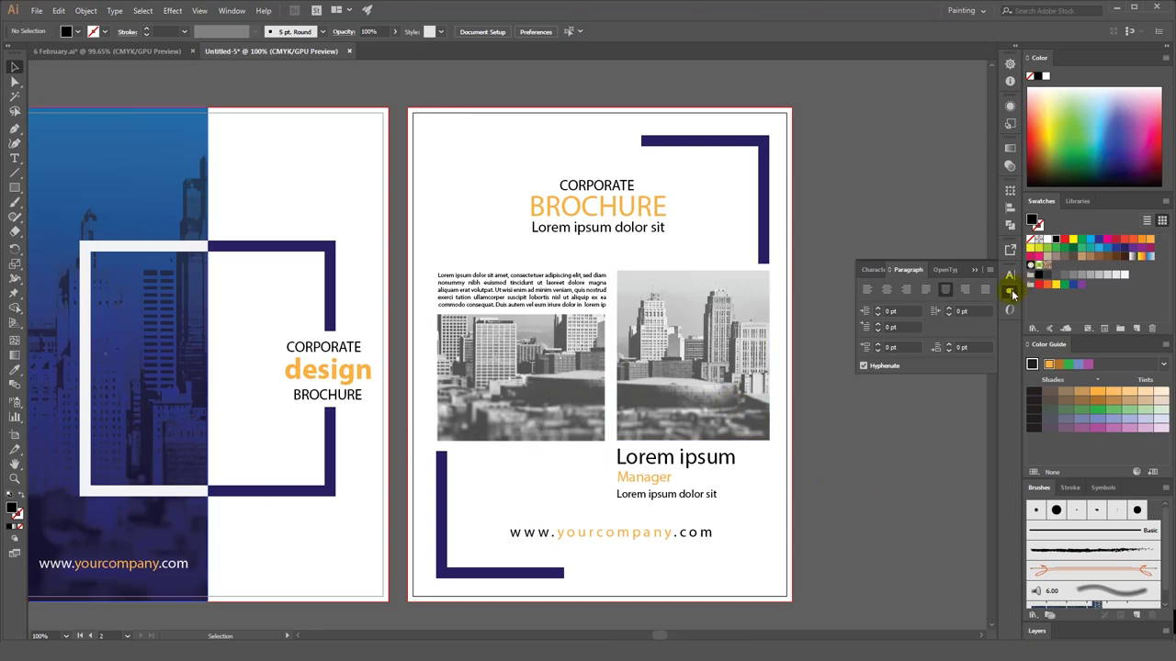
click(1010, 293)
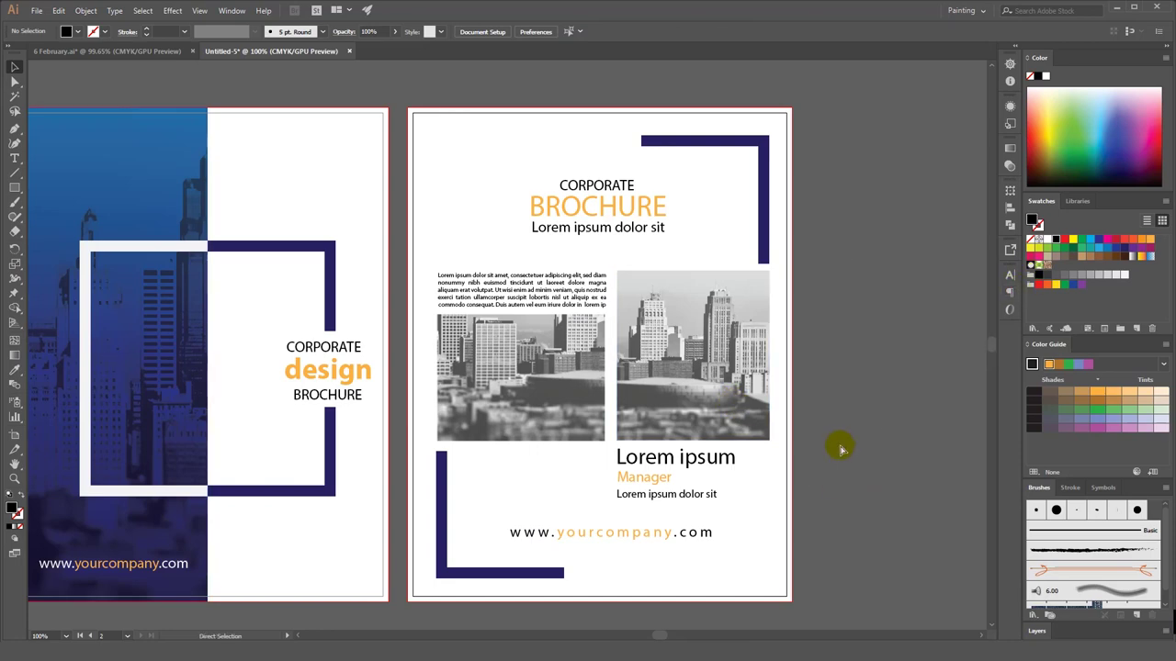
key(ctrl+minus)
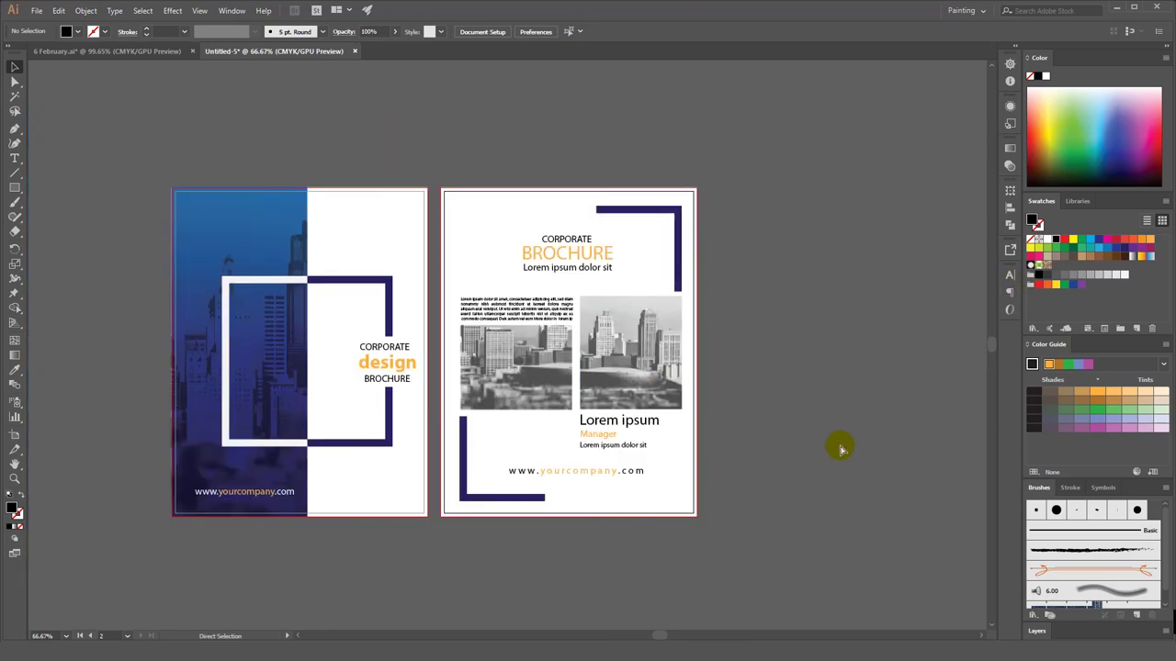
click(105, 50)
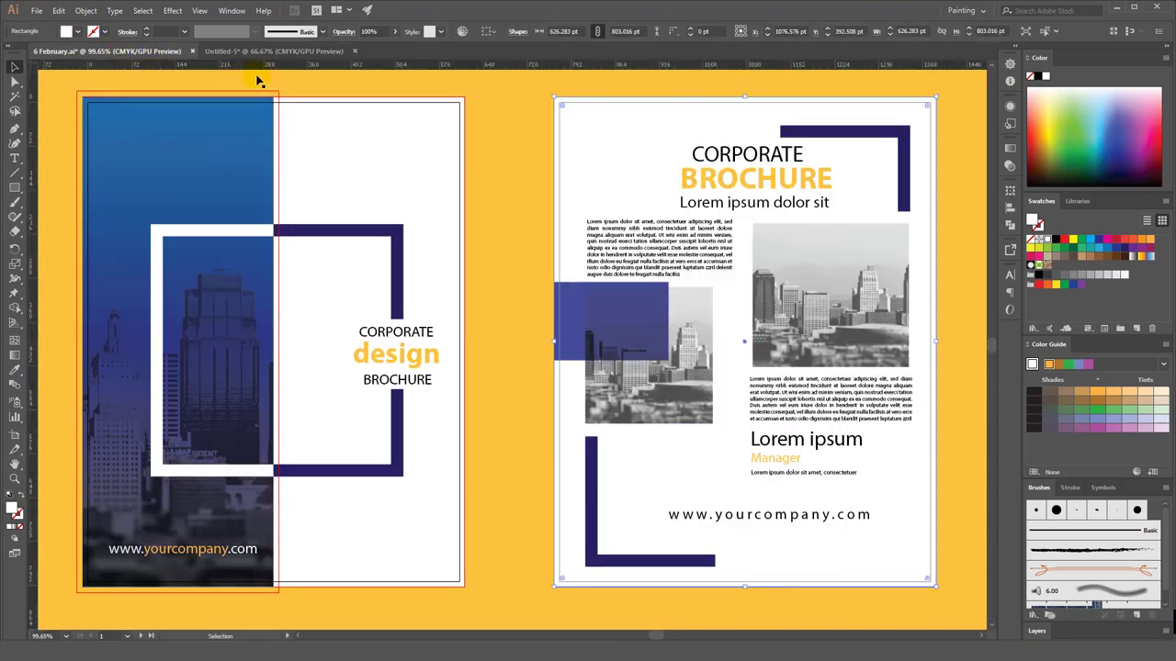
click(276, 51)
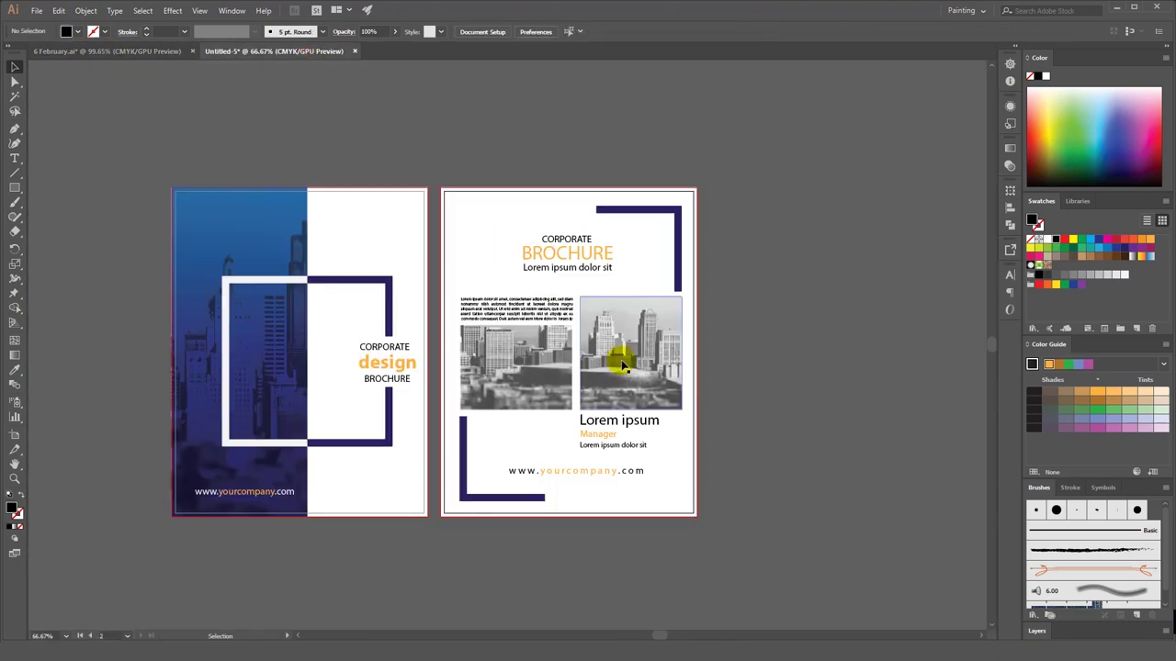
- Raise the right photo's bottom crop edge so it measures about 250 × 211 pt
click(622, 365)
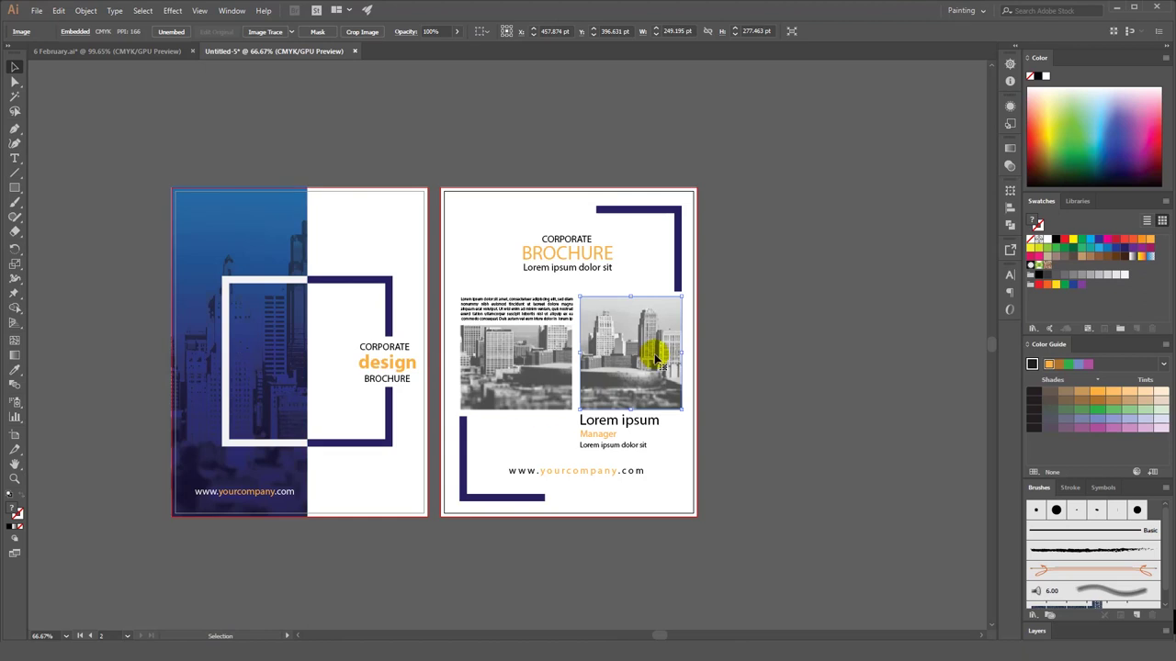
click(362, 31)
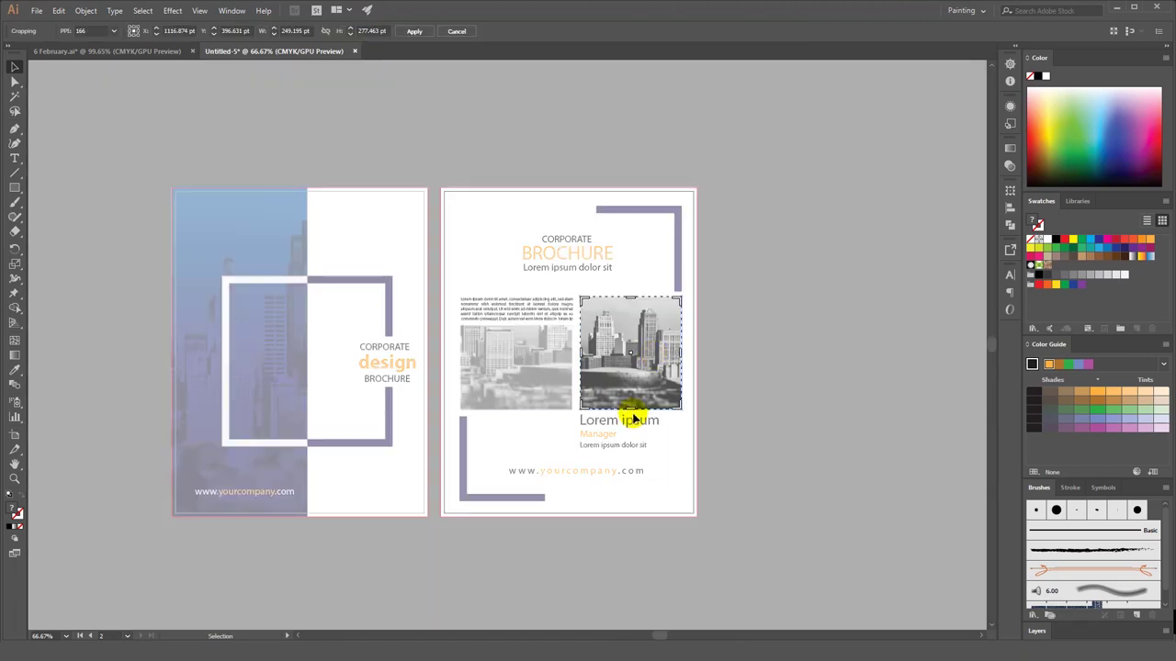
drag(633, 406, 632, 384)
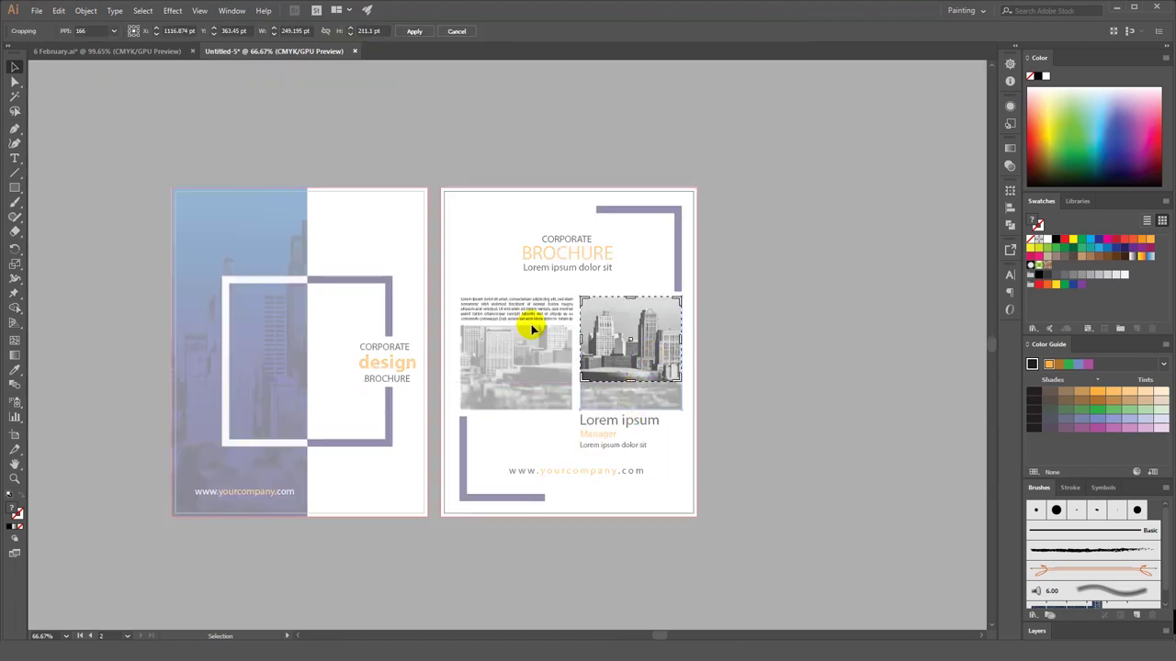
click(415, 32)
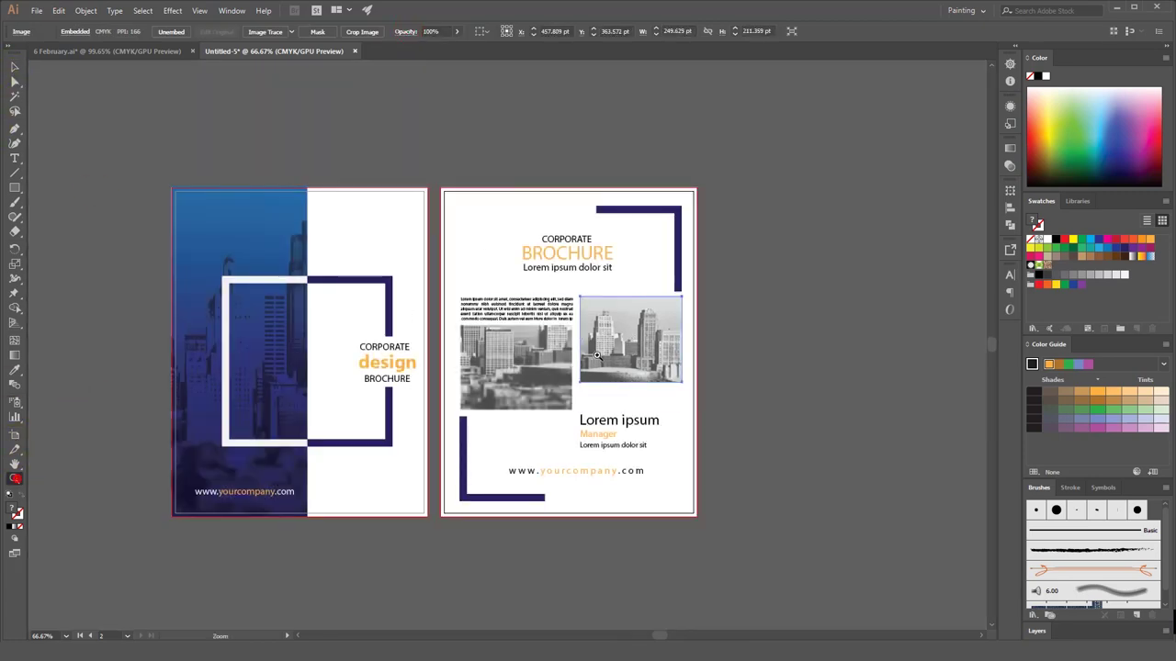
click(683, 406)
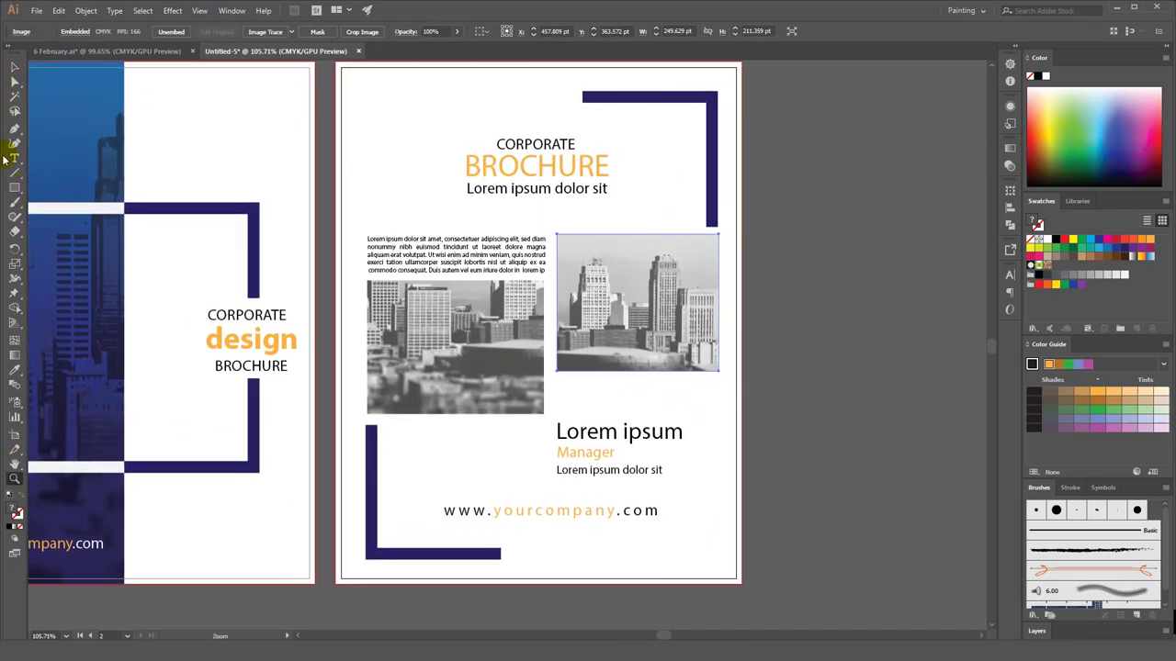
- Add a 10 pt placeholder paragraph in a text area below the right photo
drag(553, 379, 723, 418)
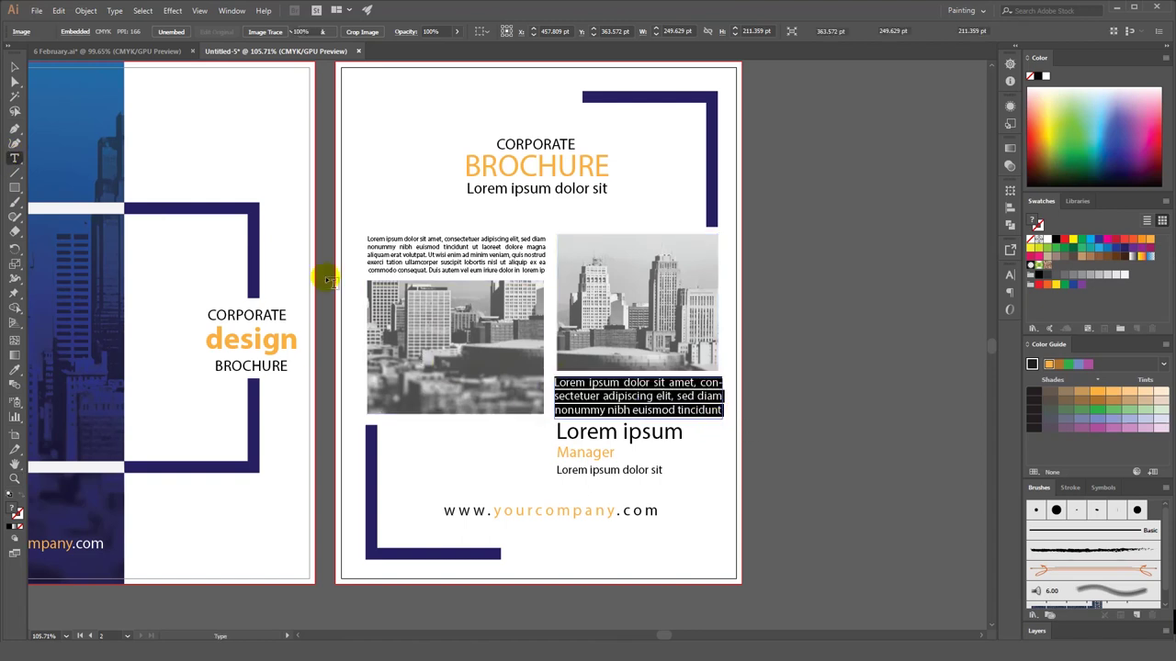
click(14, 67)
key(Delete)
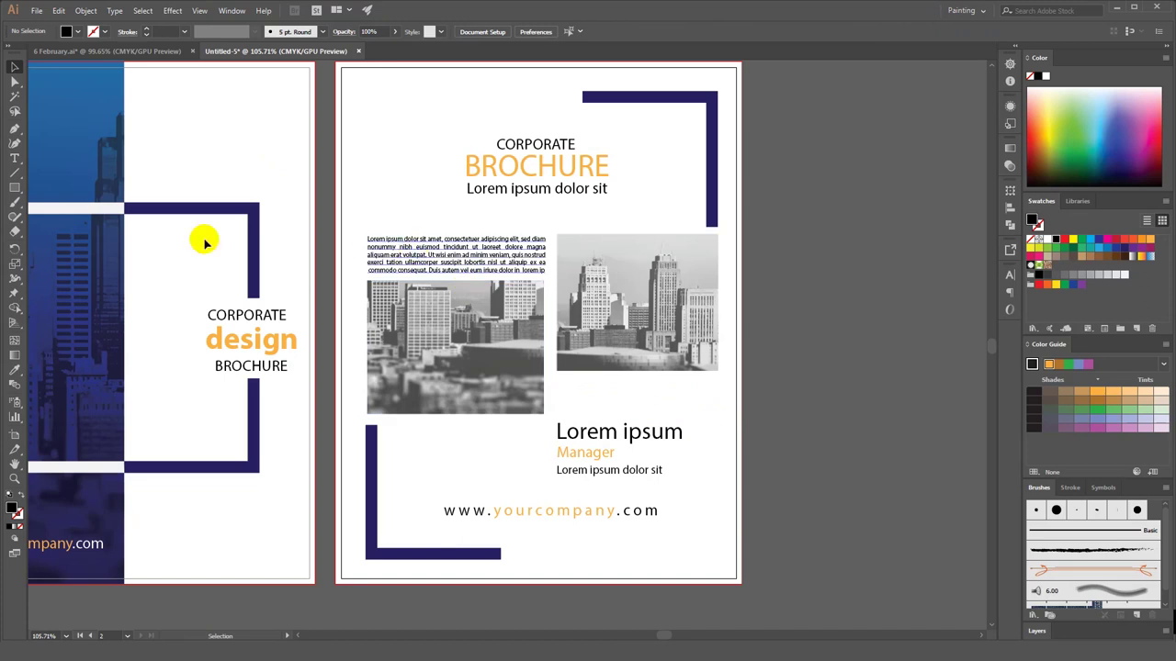
click(15, 159)
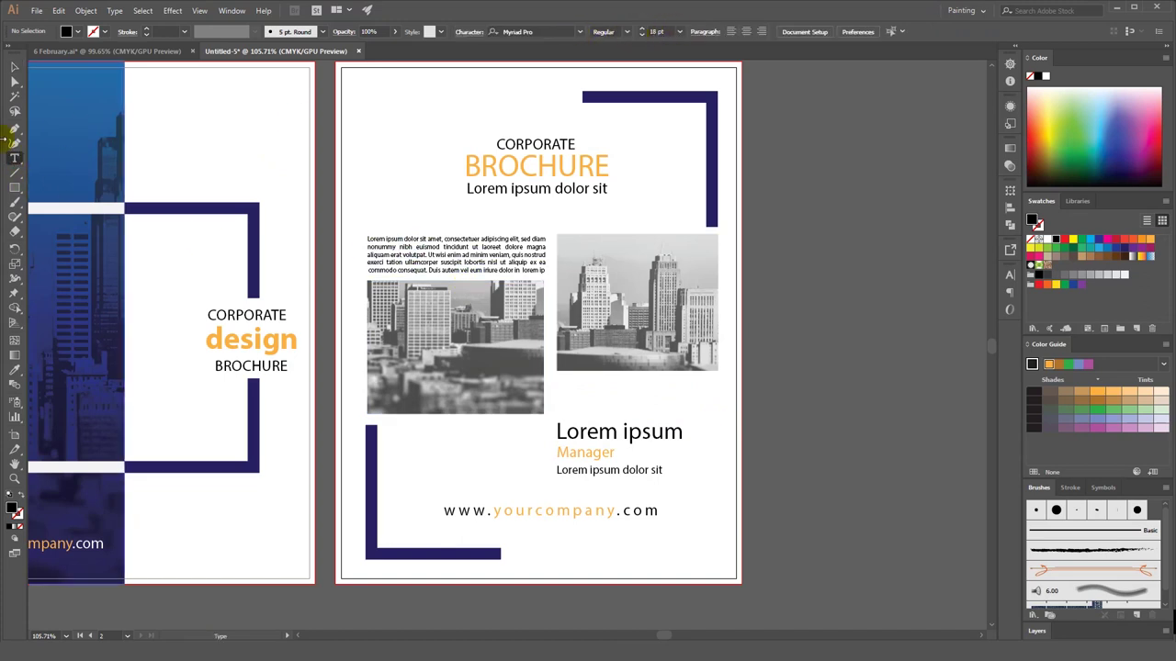
click(680, 33)
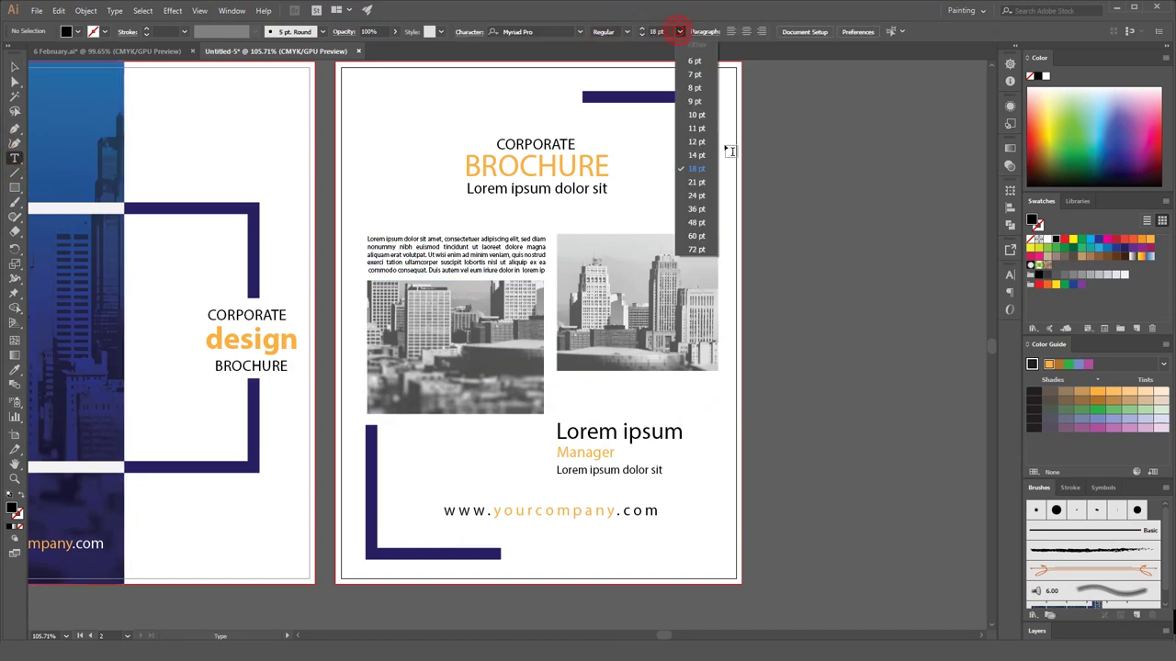
click(697, 115)
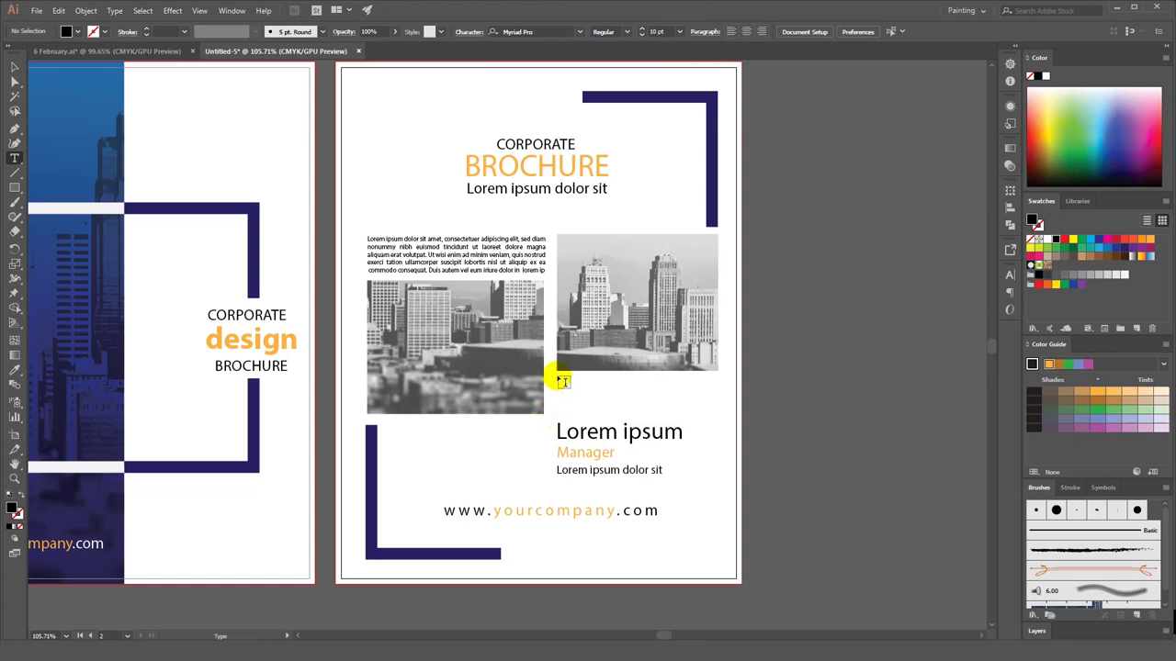
drag(557, 376, 722, 418)
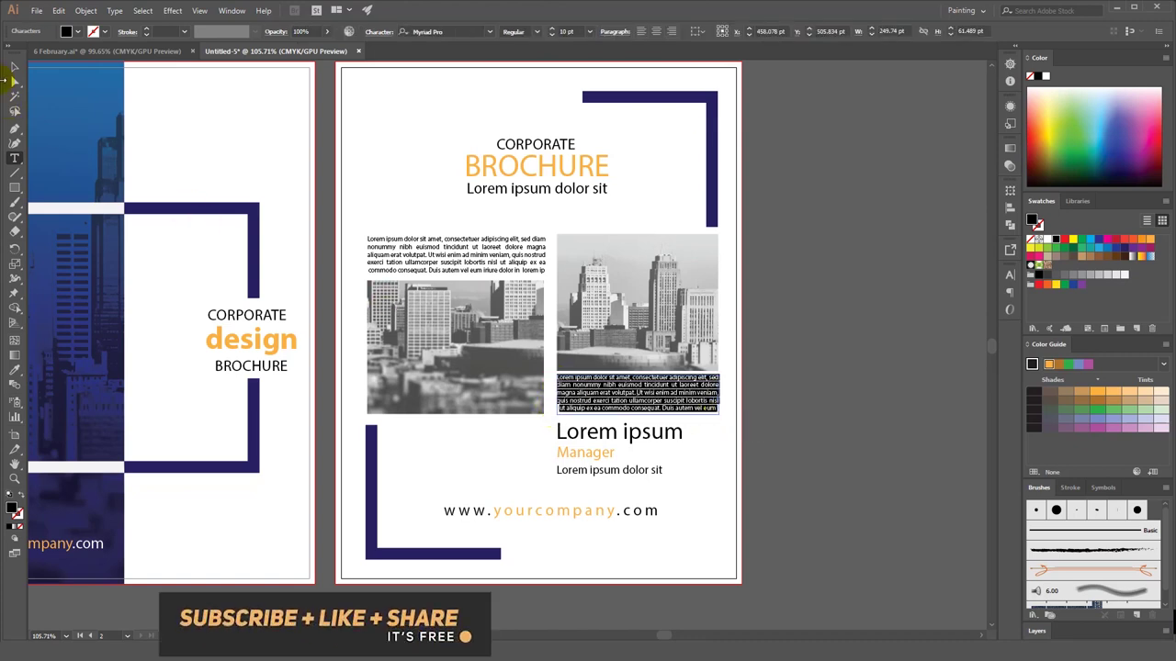
key(Escape)
click(811, 303)
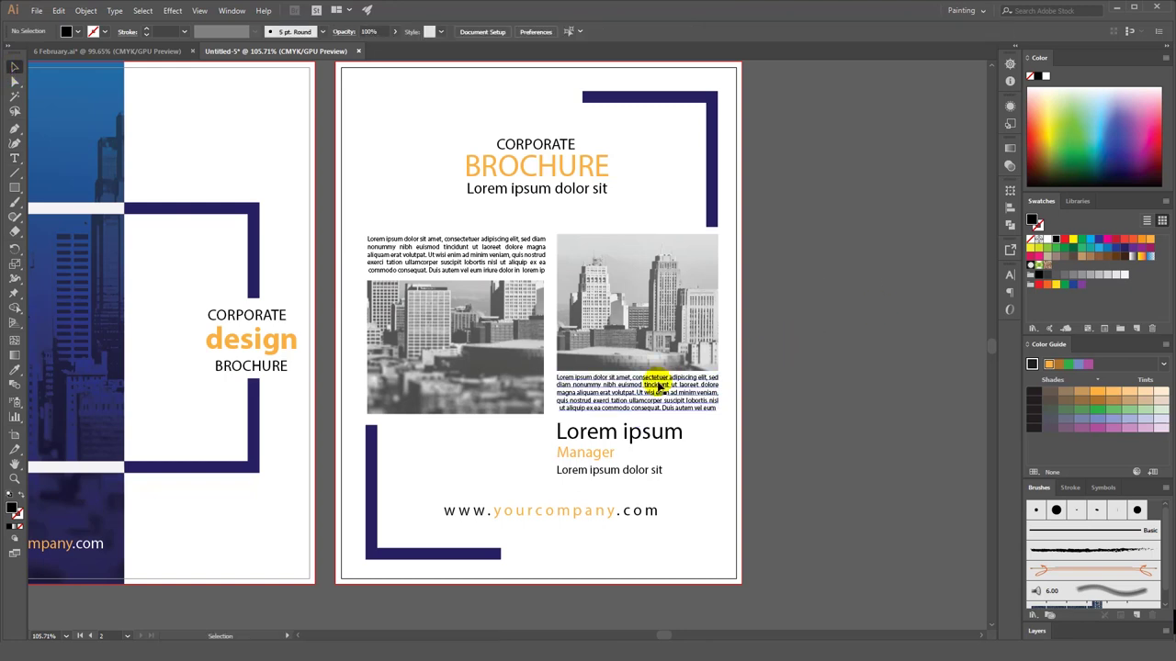
- Select all name block lines and move them slightly lower
click(707, 381)
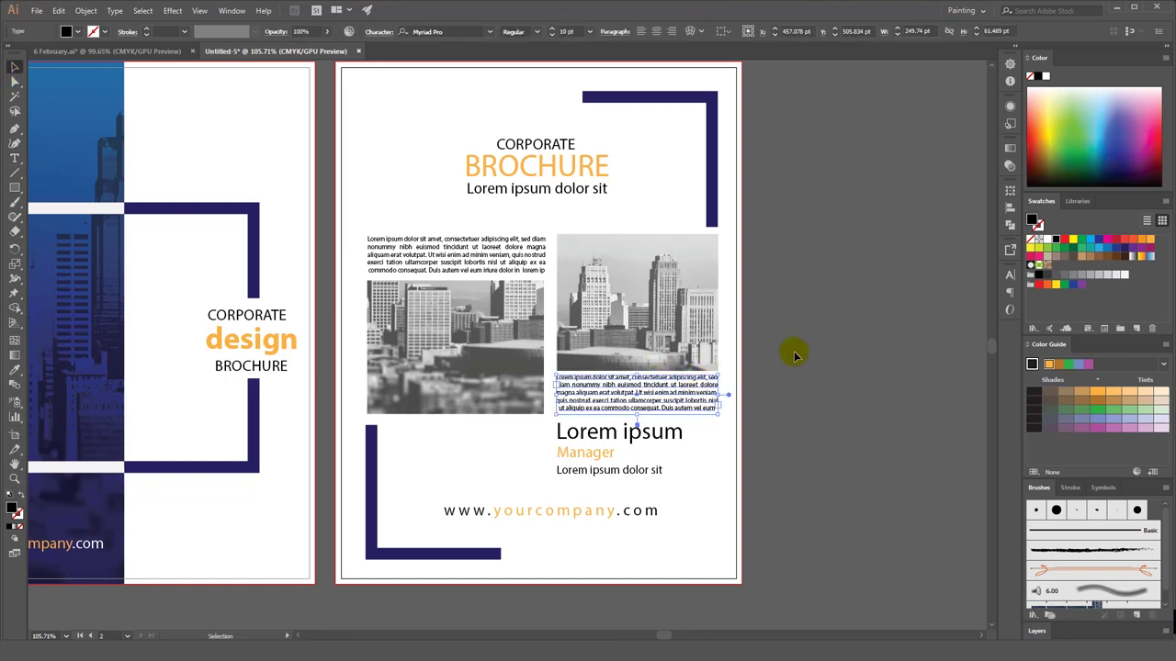
click(795, 357)
click(611, 432)
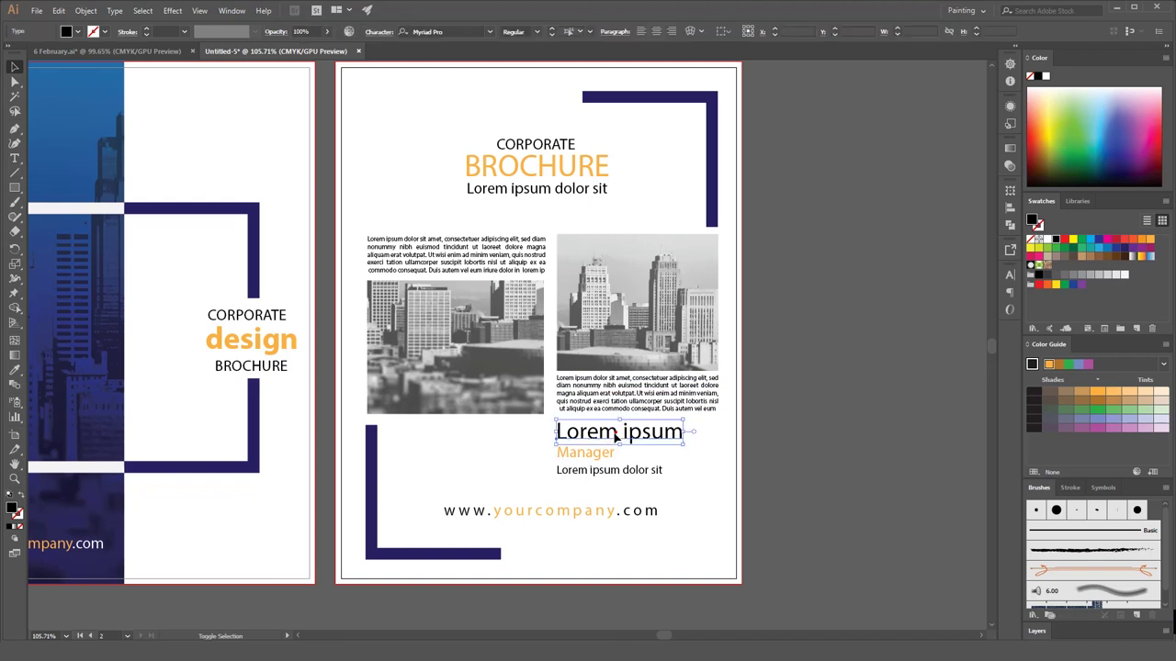
shift+click(592, 453)
drag(602, 477, 602, 490)
- Move the web address slightly lower and zoom out to view both pages
click(763, 414)
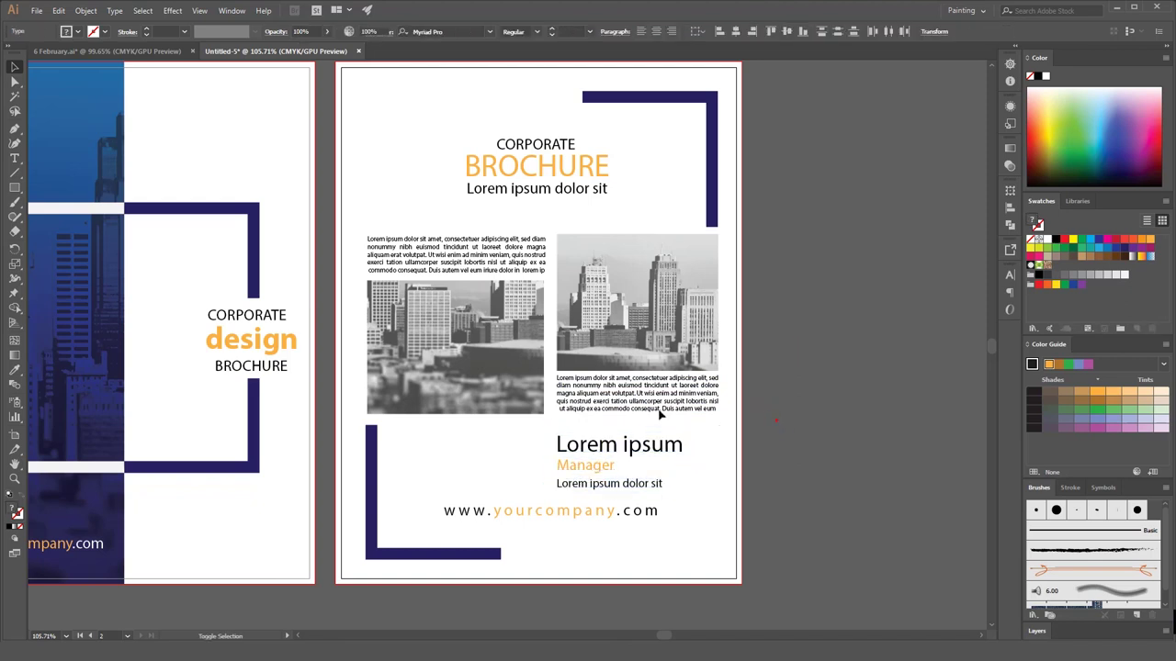
click(716, 395)
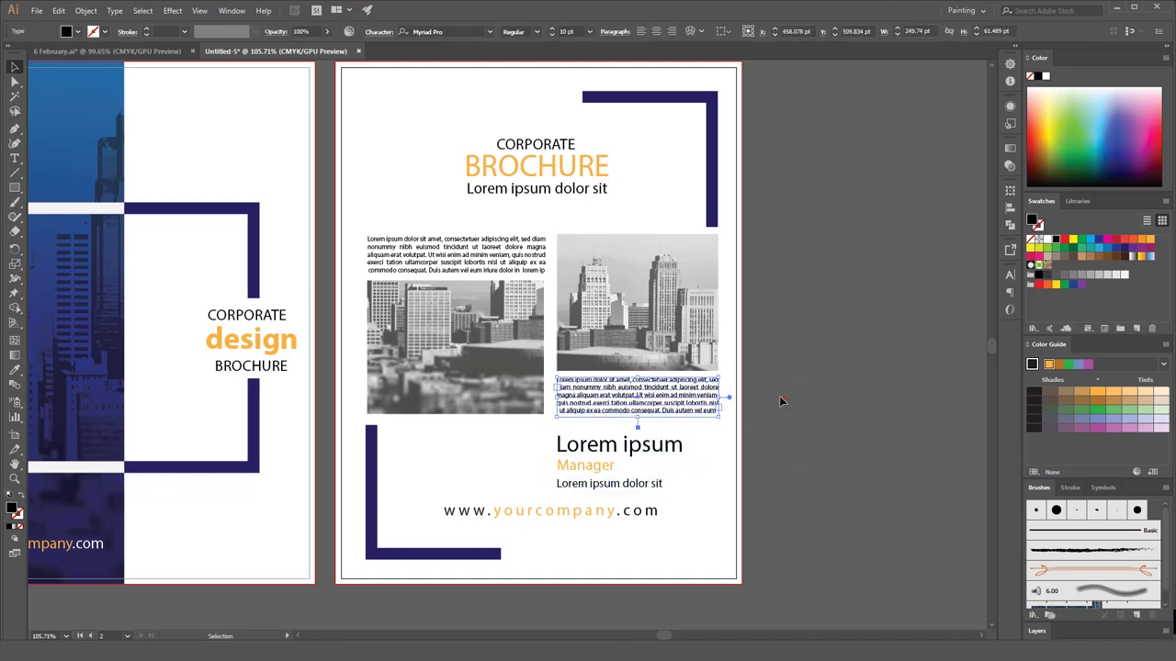
click(451, 251)
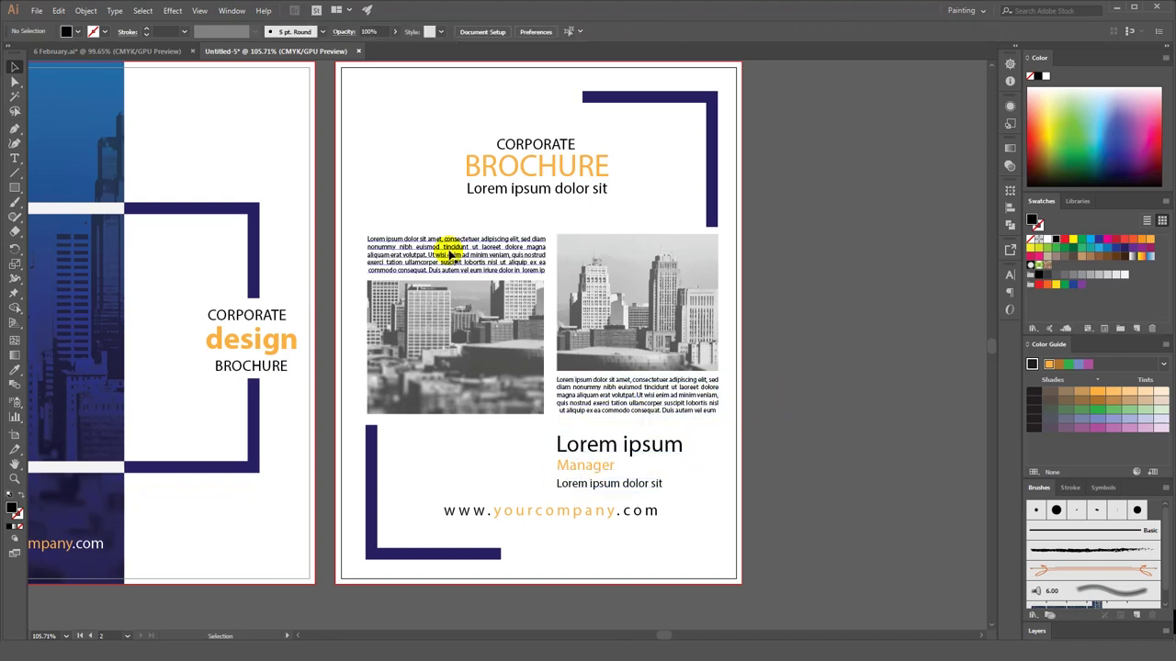
click(774, 330)
click(717, 395)
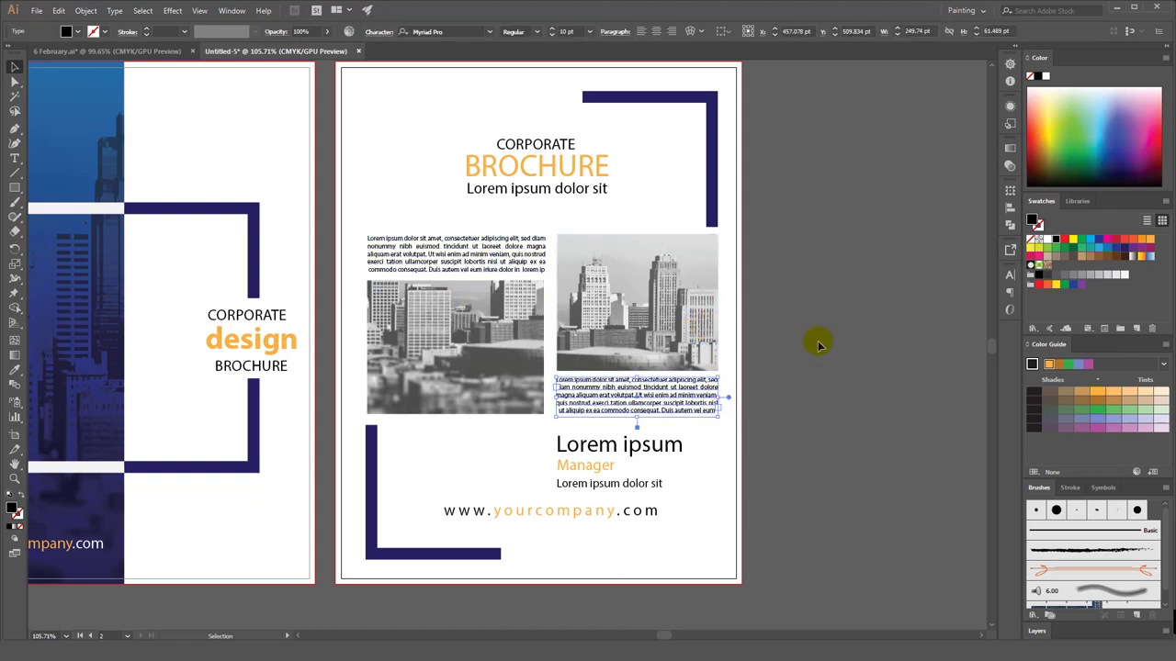
click(817, 342)
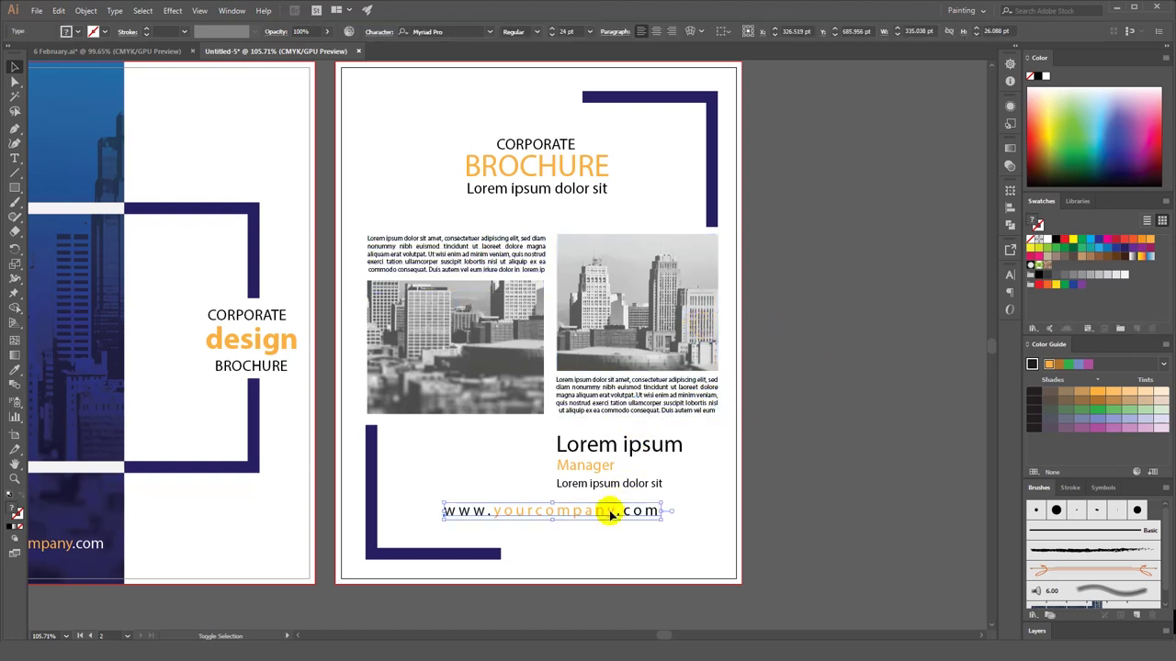
drag(613, 503, 611, 517)
click(459, 462)
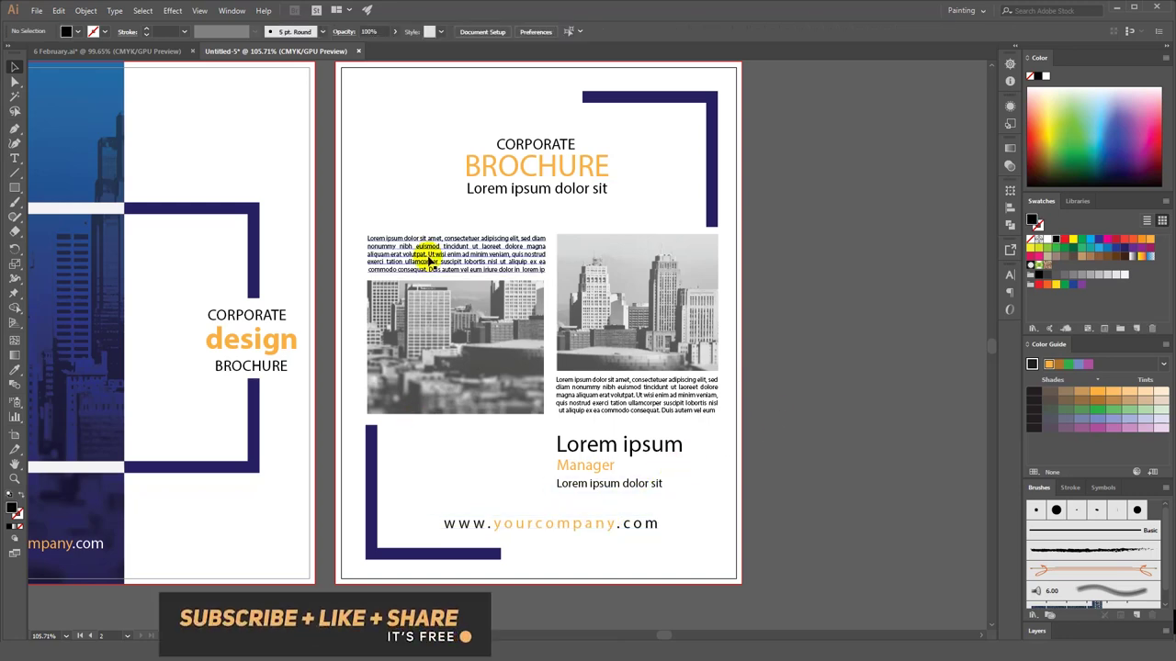
drag(441, 284, 481, 300)
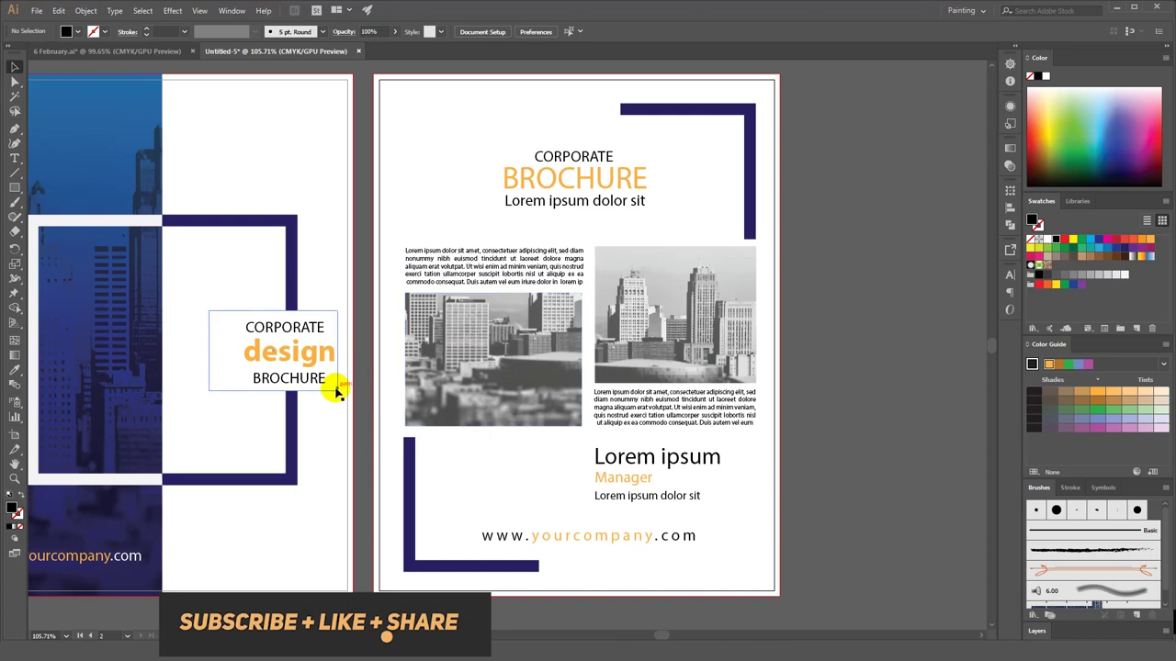
key(ctrl+minus)
key(ctrl+minus)
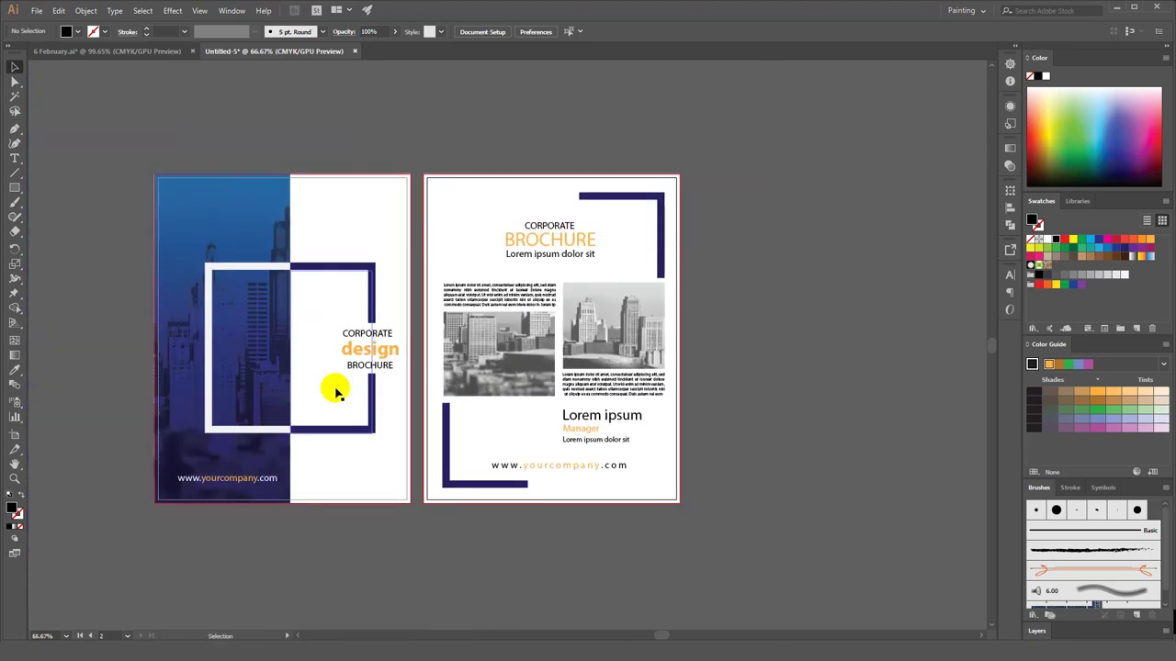
- Drag artboard 2 rightward, leaving a wide gap between it and the cover
click(15, 435)
click(542, 433)
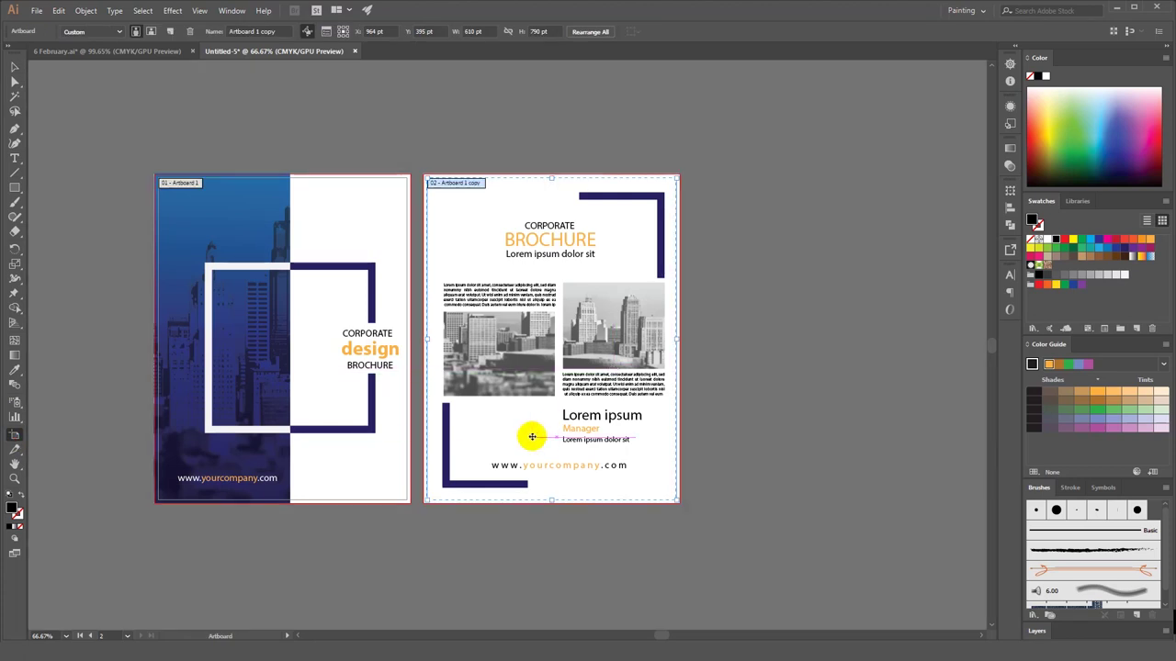
drag(510, 435, 649, 439)
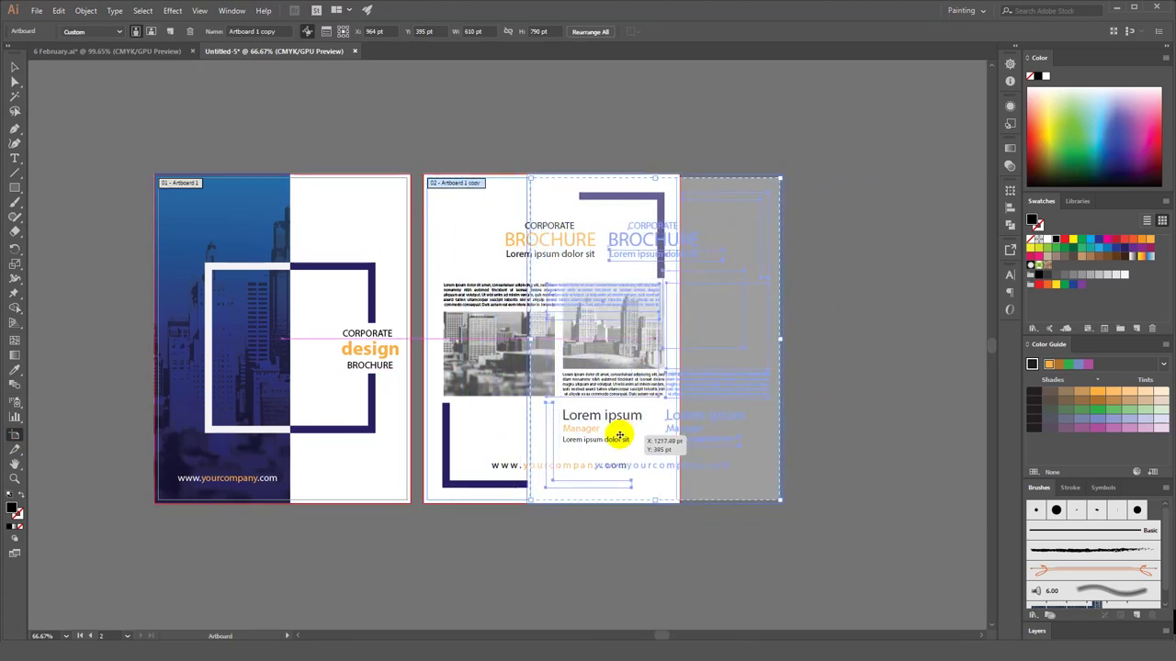
drag(649, 438, 613, 435)
click(14, 67)
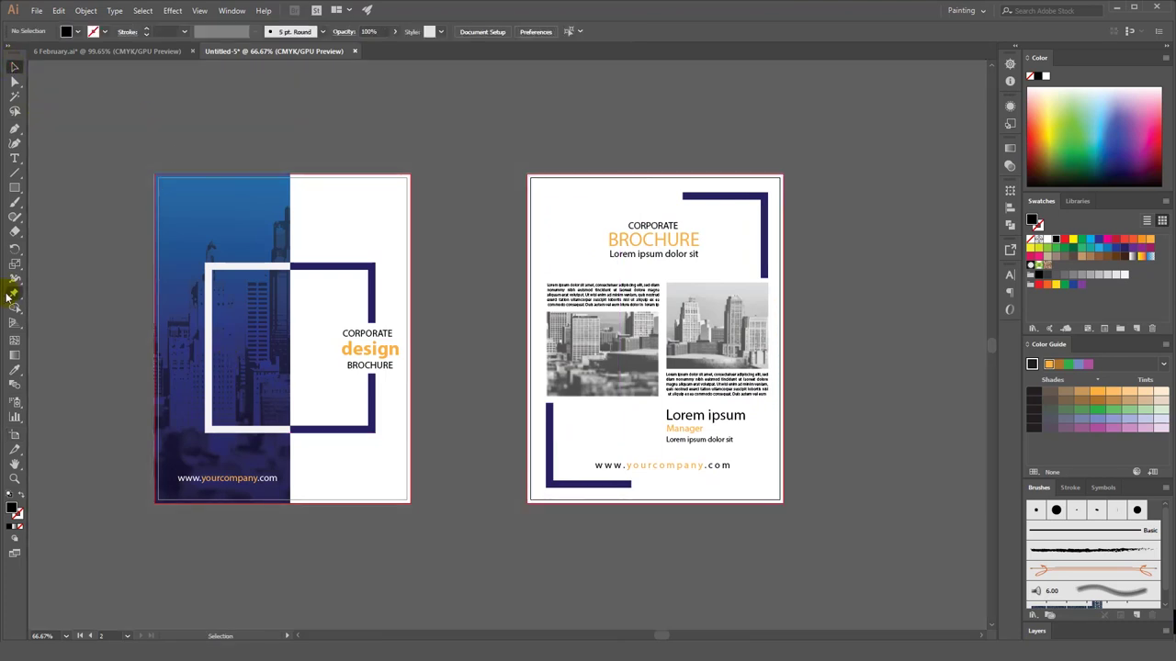
- Draw a rectangle over both artboards and fill it with the yellow sampled from 6 February.ai
mouse_move(55, 115)
mouse_down()
mouse_move(890, 581)
mouse_move(915, 581)
mouse_up()
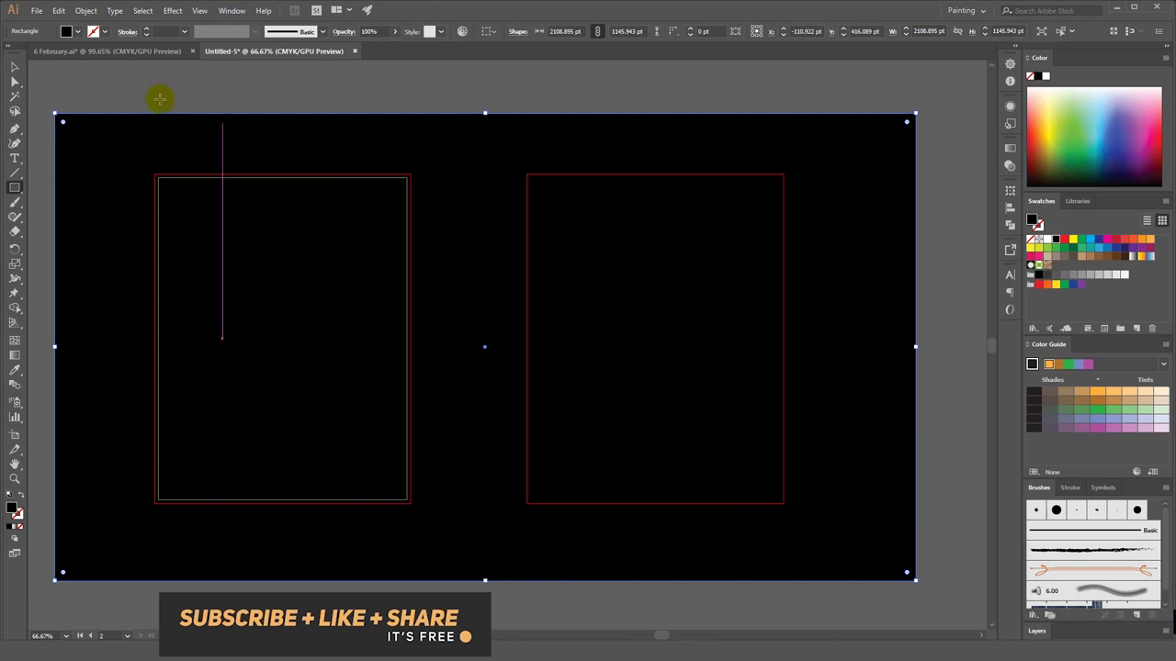
click(16, 68)
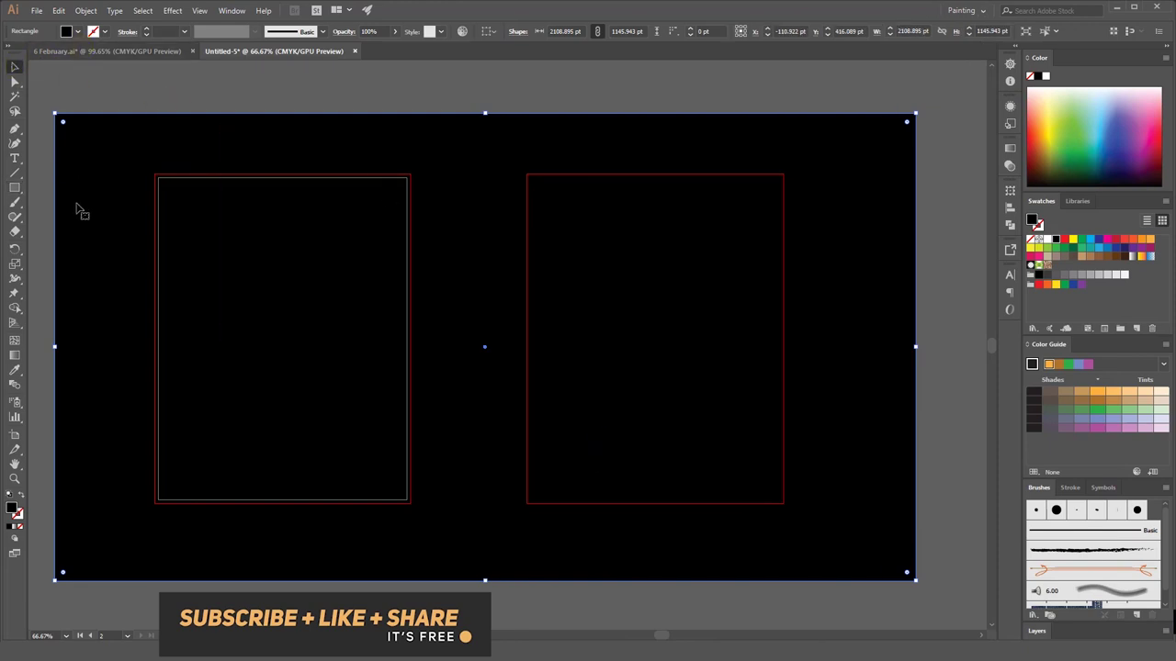
click(85, 54)
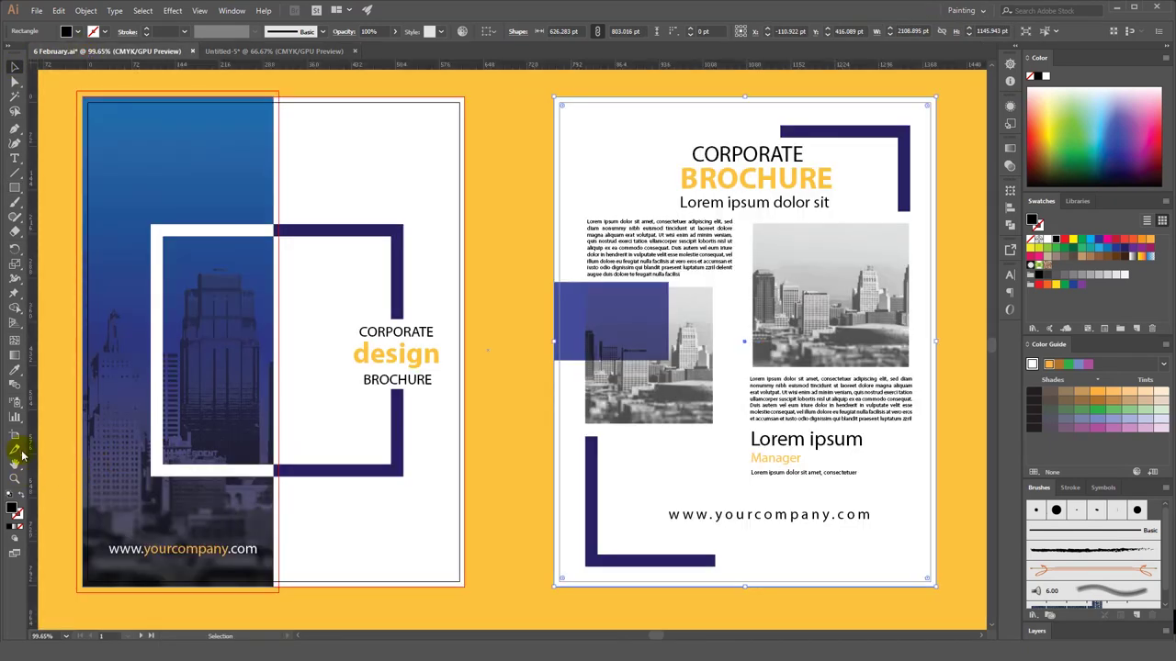
click(15, 370)
click(101, 438)
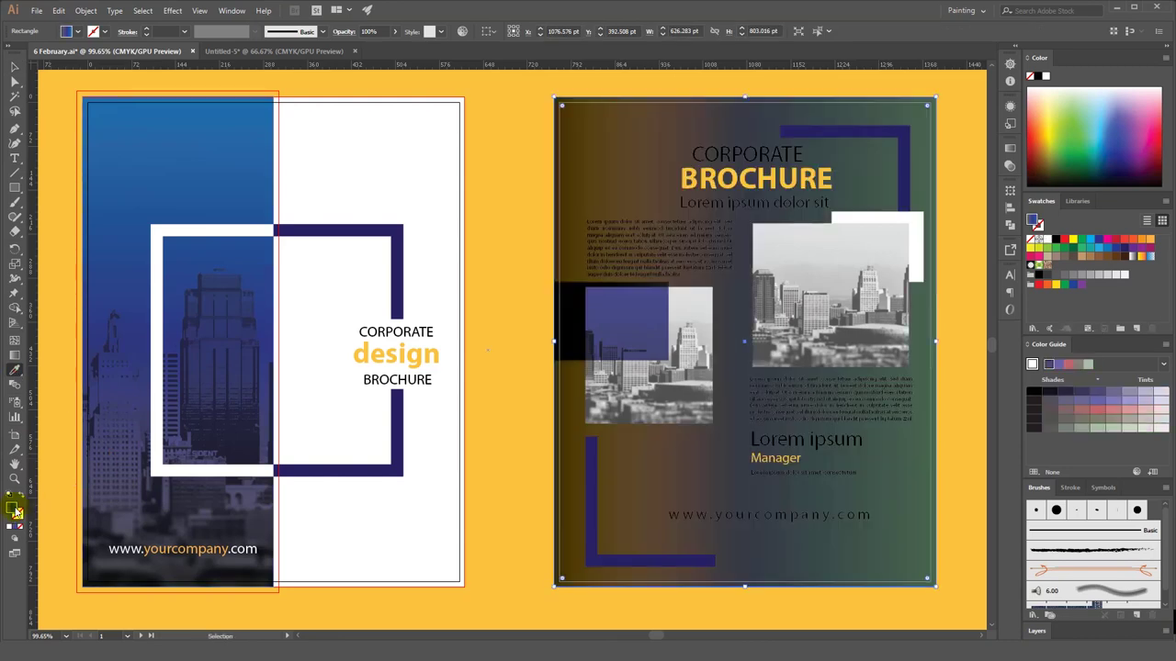
click(498, 265)
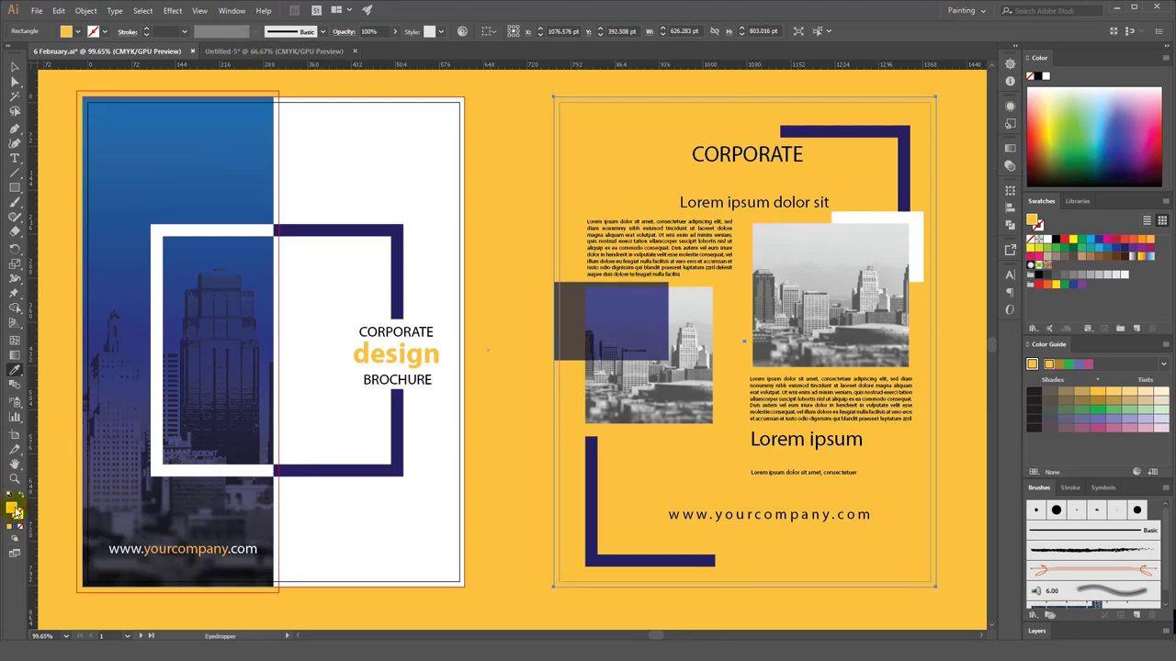
- Send the yellow backdrop rectangle to the back, behind both brochure pages
click(282, 52)
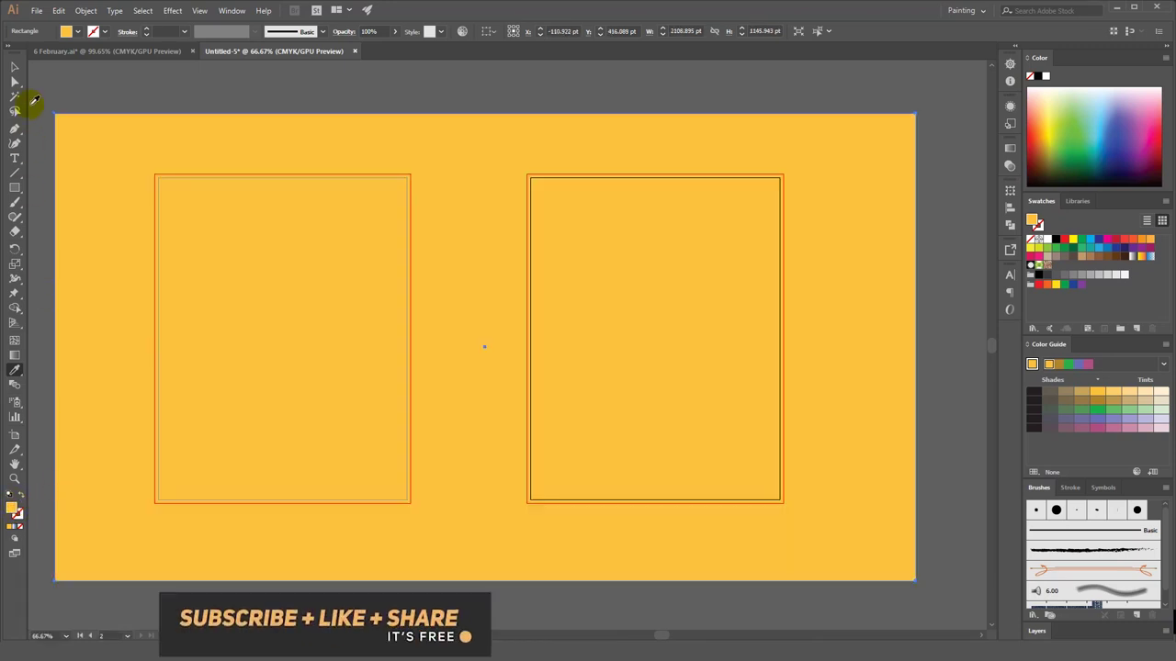
click(13, 67)
right_click(84, 169)
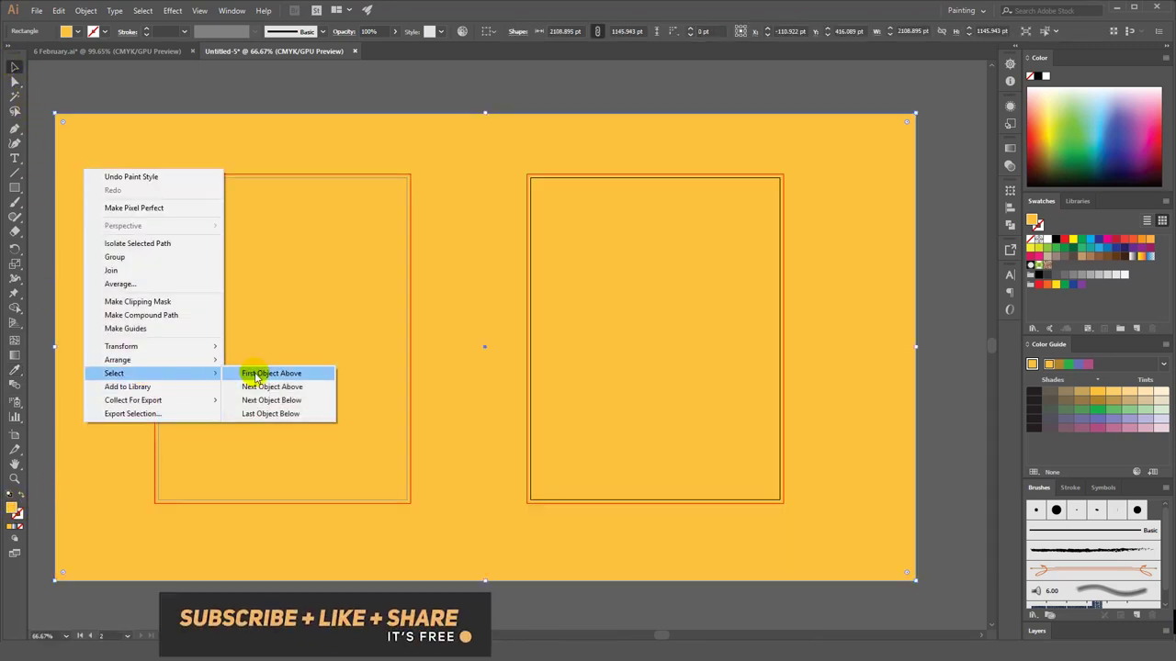
click(276, 400)
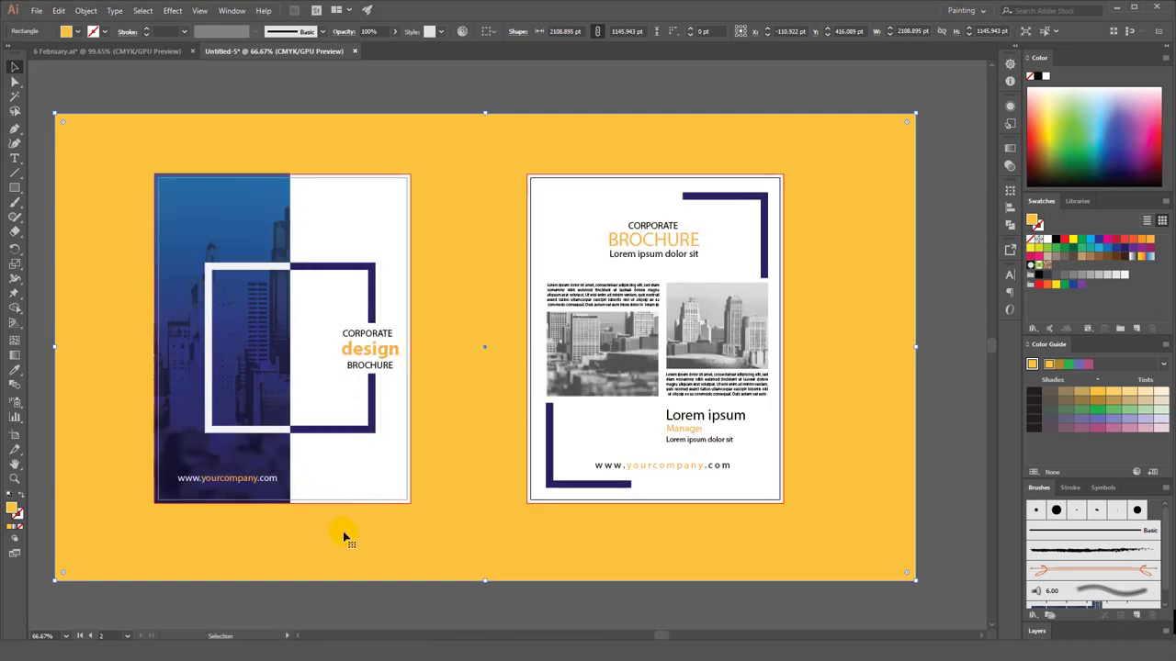
click(136, 590)
click(15, 478)
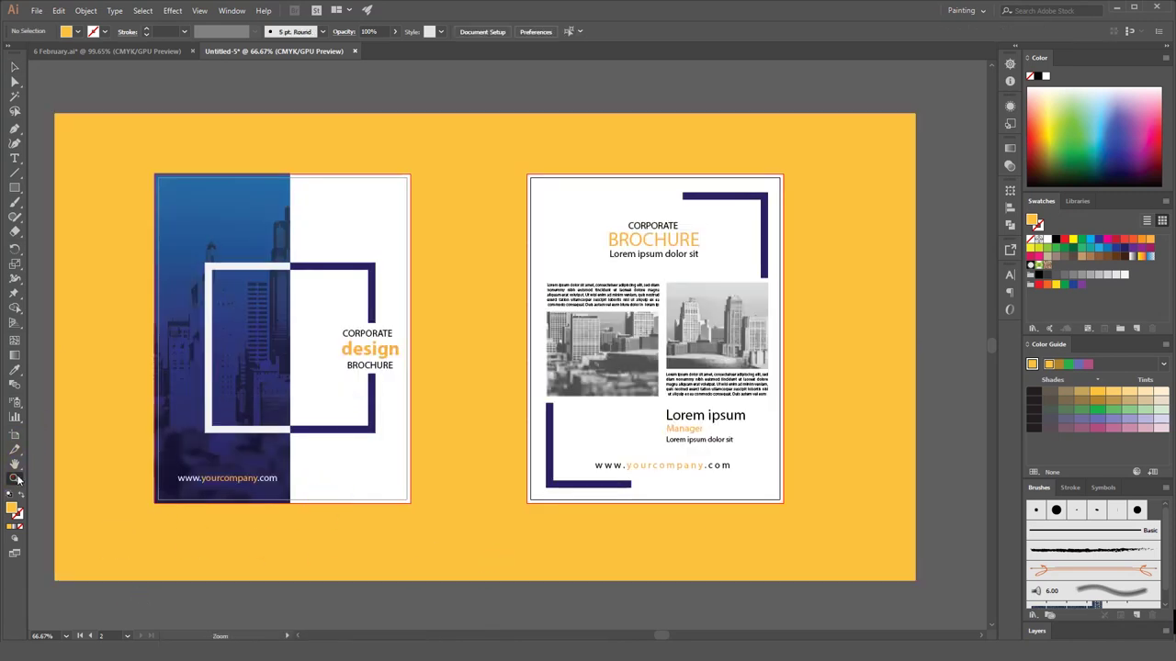
drag(338, 329, 358, 328)
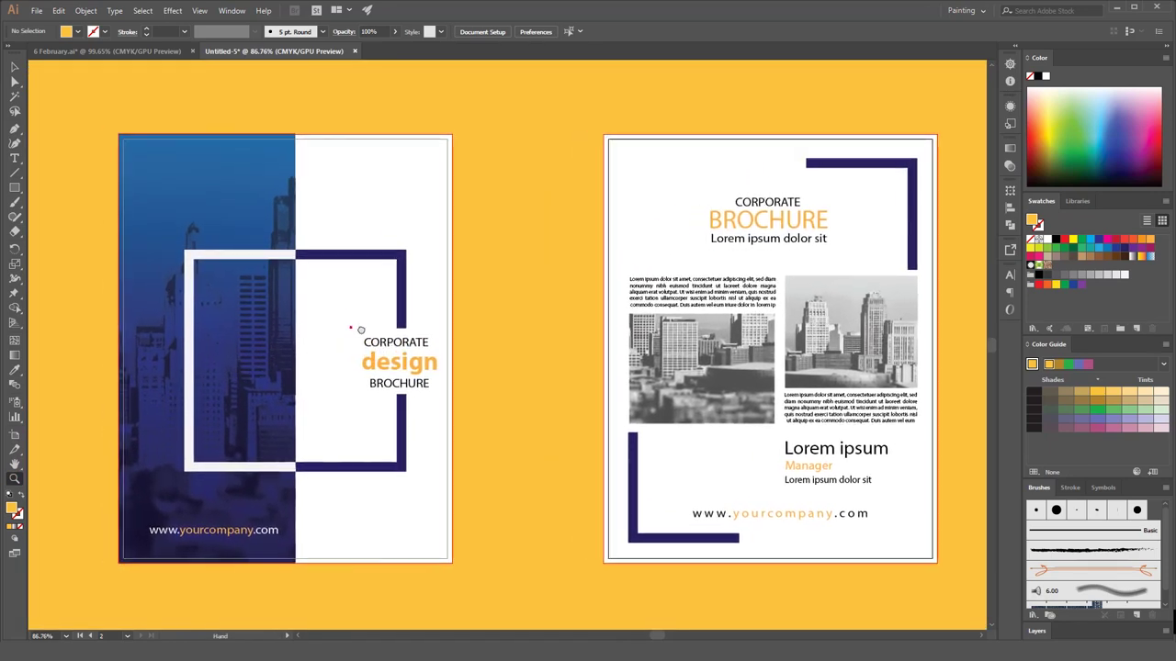
mouse_move(397, 349)
mouse_down()
mouse_move(407, 360)
mouse_move(451, 338)
mouse_up()
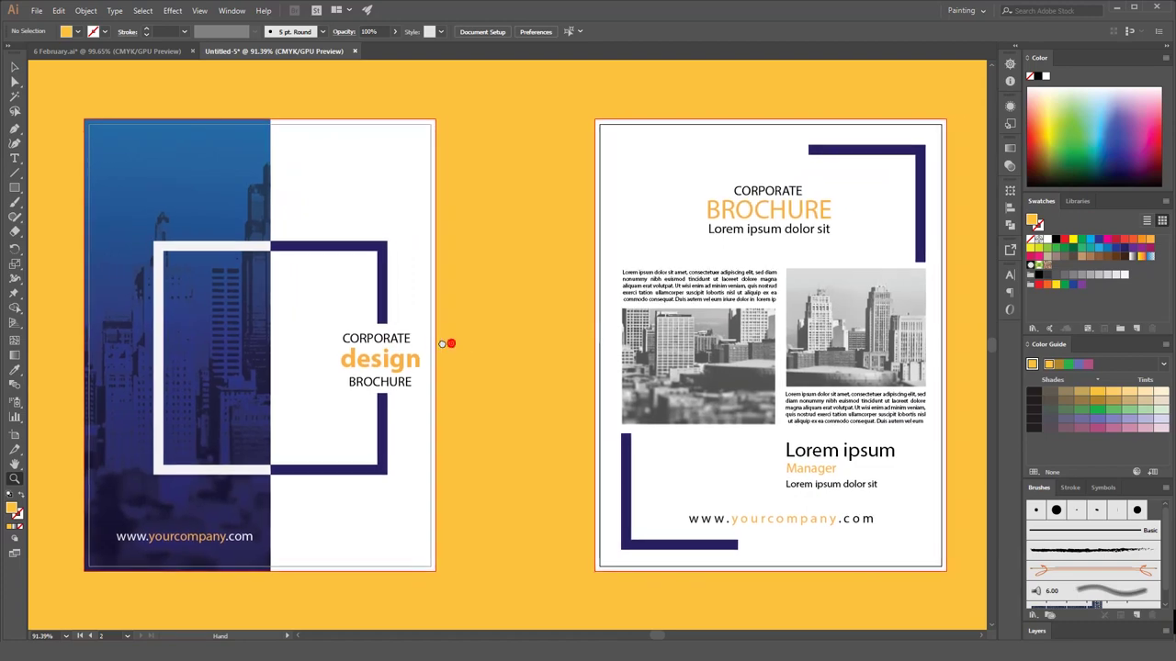
click(15, 65)
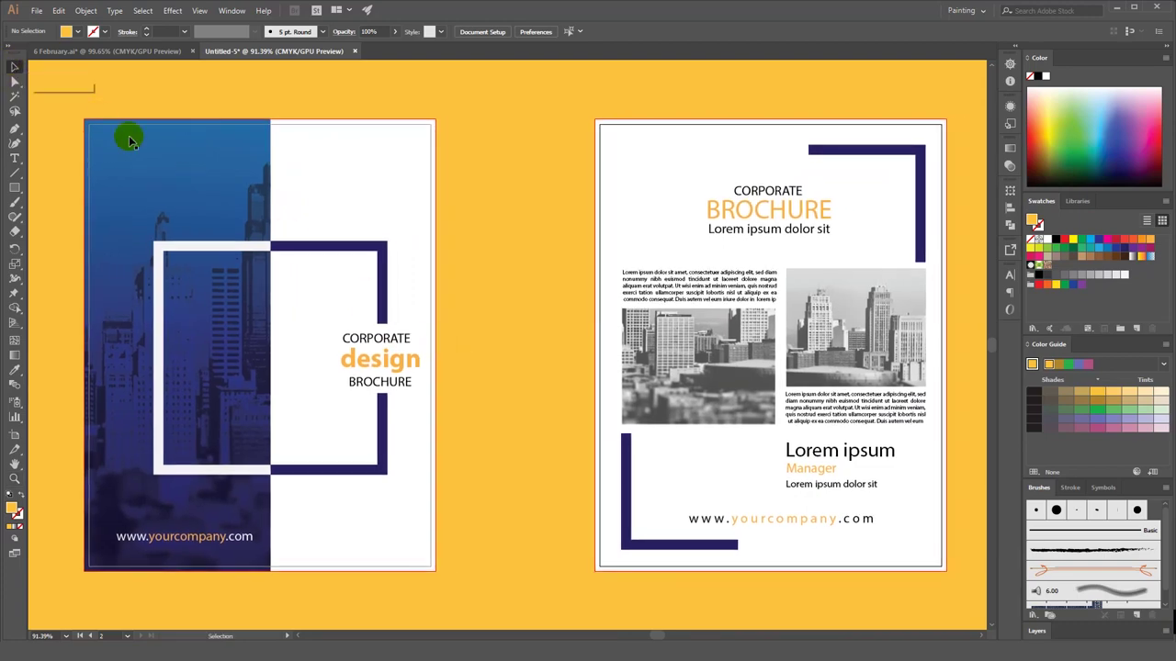